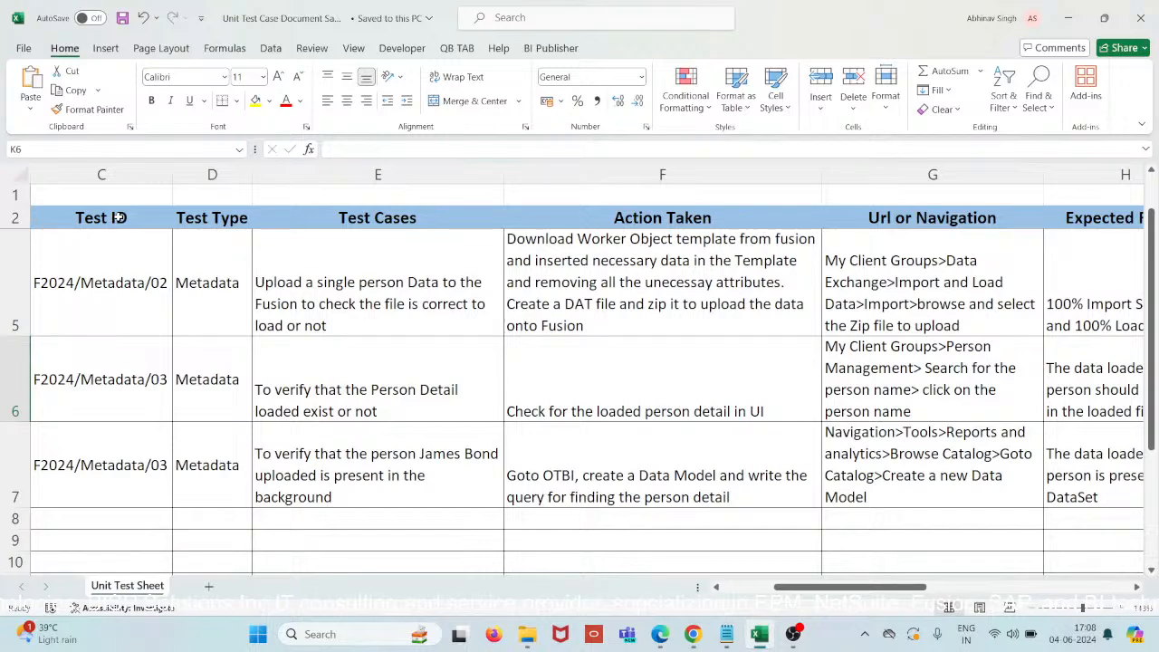
Examine the unit test sheet's serial number, date, ID, type and test case columns, with their entries in rows 5 and 6
{"action": "left_click", "coordinate": [119, 217]}
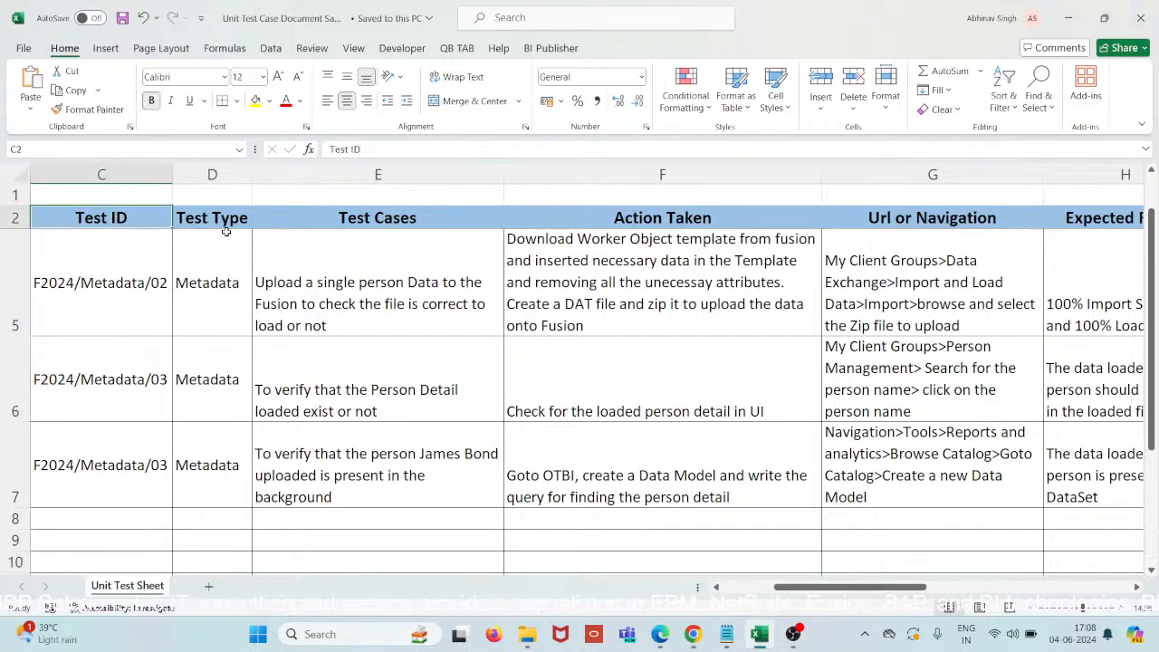
{"action": "scroll", "coordinate": [225, 232], "scroll_direction": "left", "scroll_amount": 3}
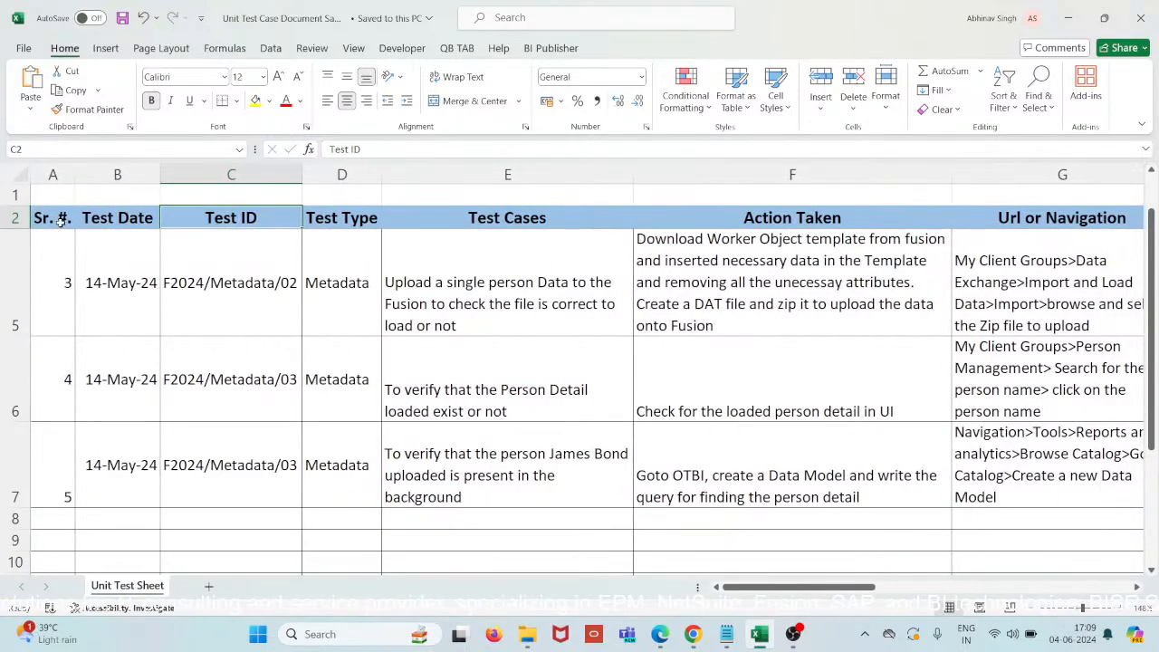
{"action": "left_click", "coordinate": [56, 220]}
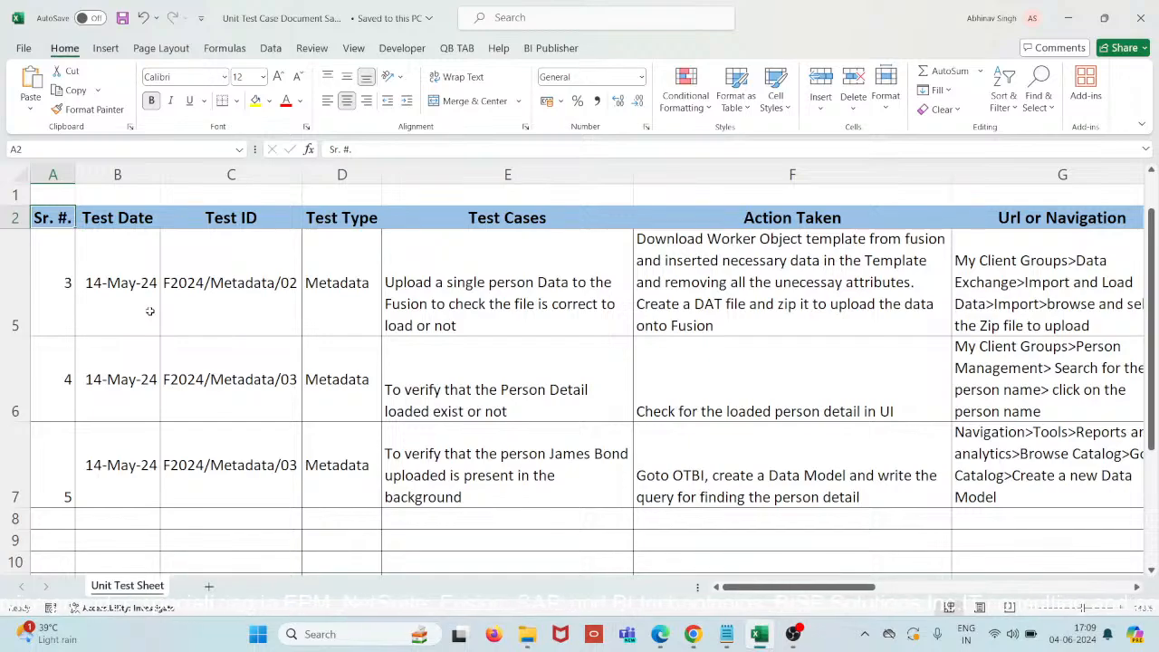
{"action": "left_click", "coordinate": [135, 226]}
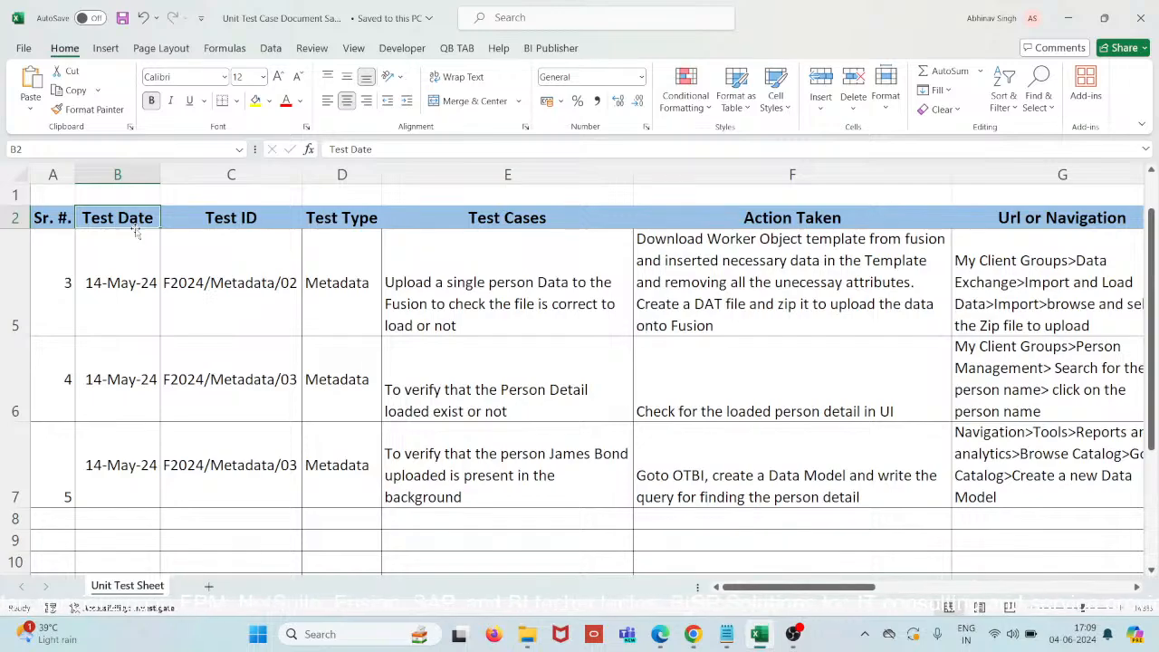
{"action": "left_click", "coordinate": [127, 290]}
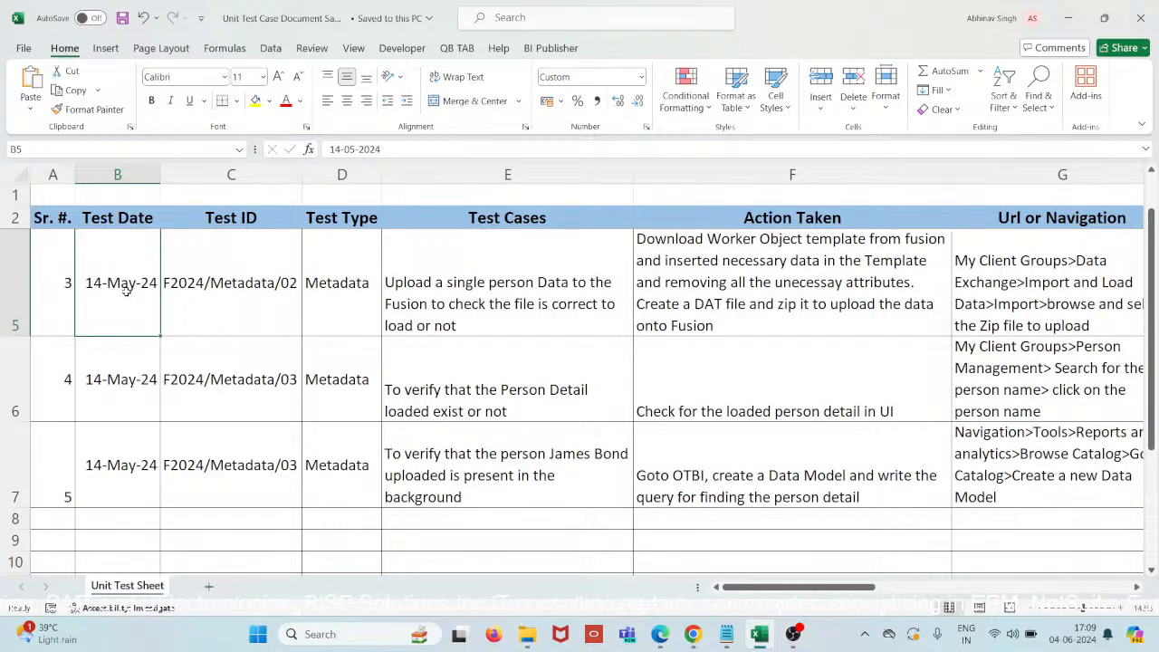
{"action": "left_click", "coordinate": [218, 297]}
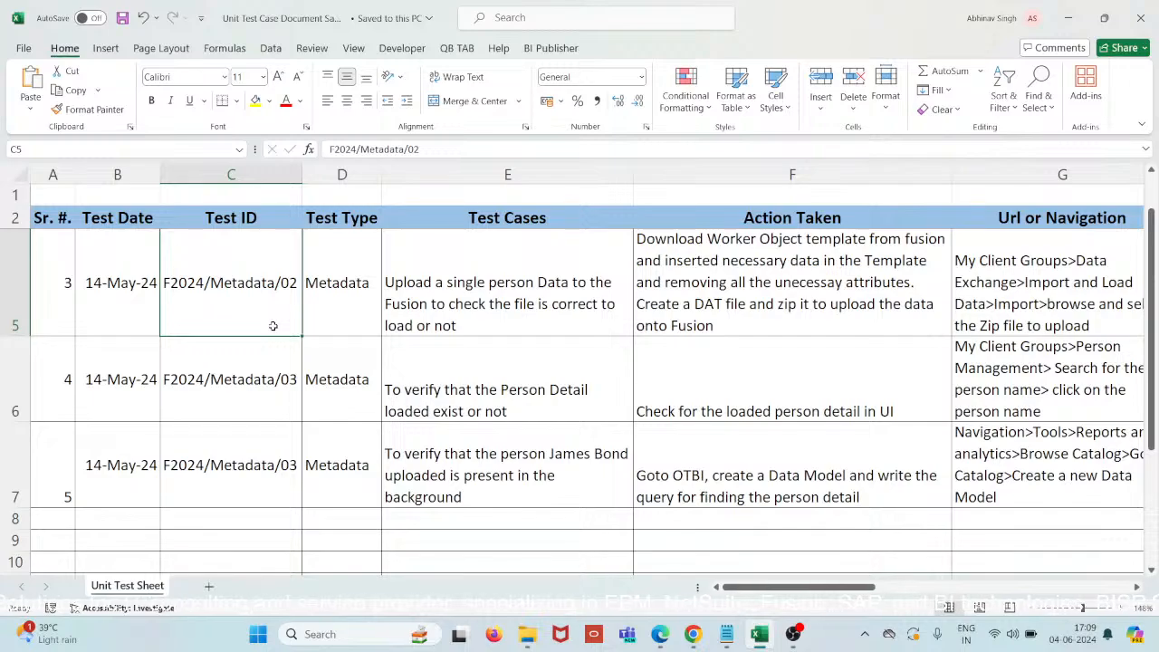
{"action": "left_click", "coordinate": [328, 310]}
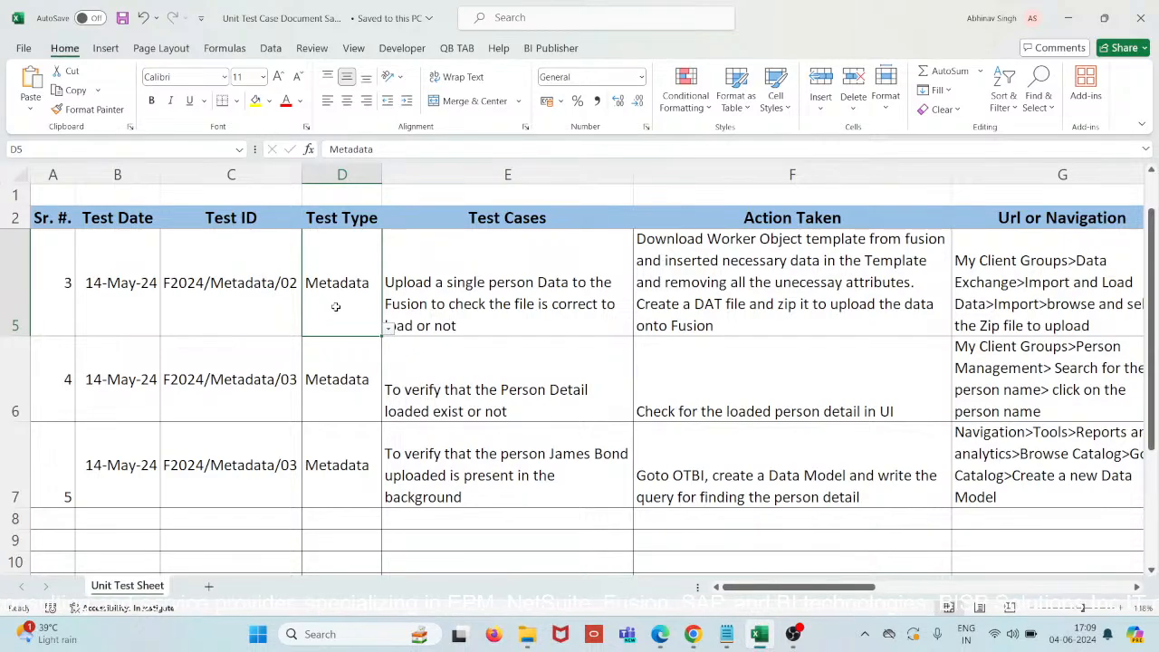
{"action": "left_click", "coordinate": [462, 311]}
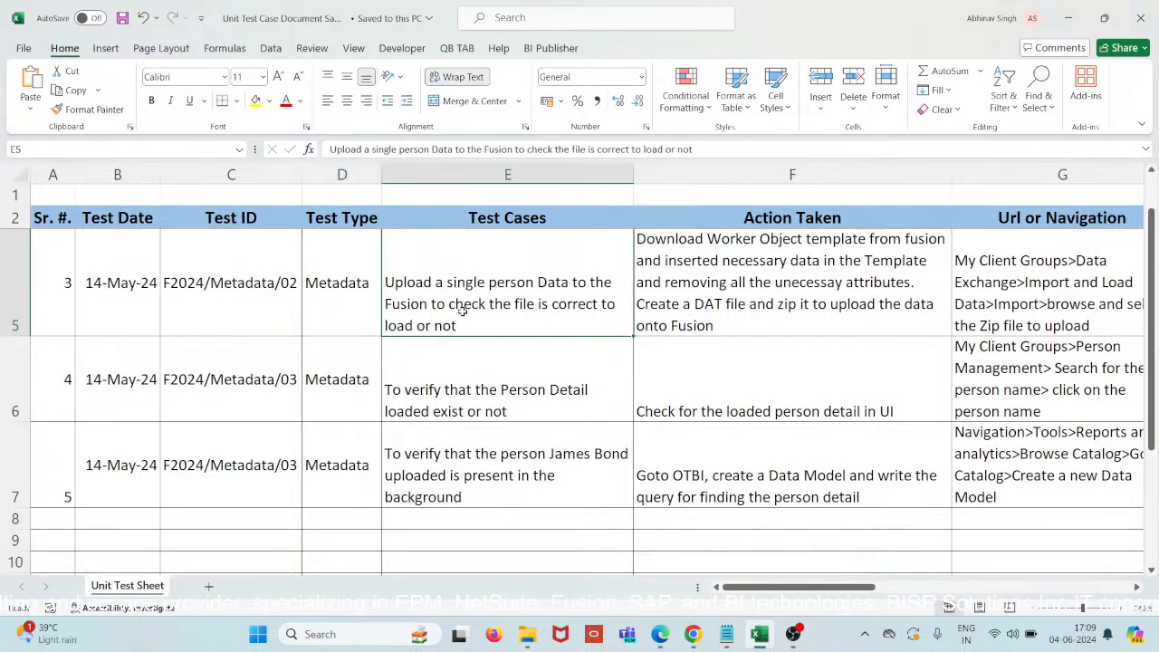
{"action": "left_click", "coordinate": [347, 228]}
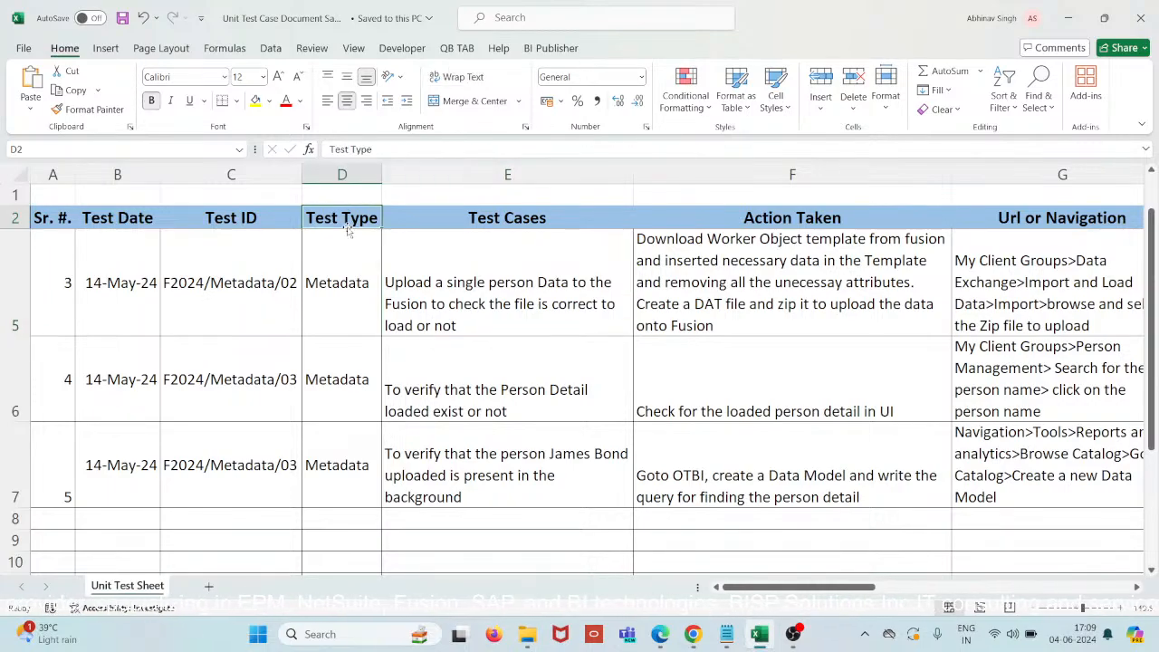
{"action": "left_click", "coordinate": [330, 299]}
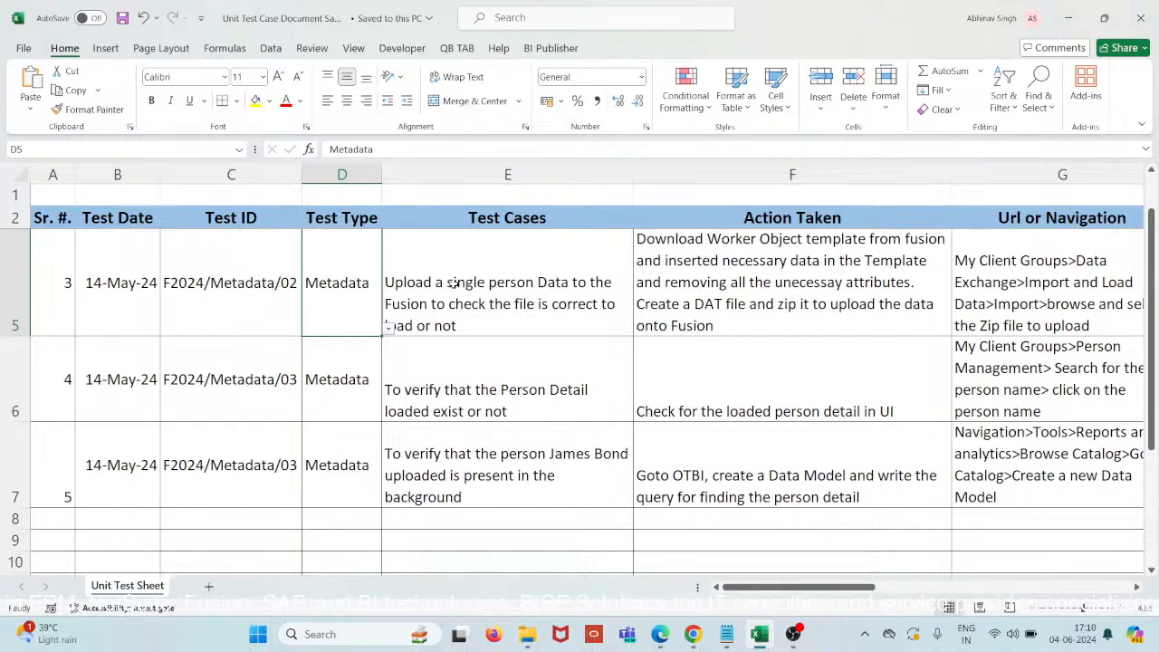
{"action": "left_click", "coordinate": [497, 220]}
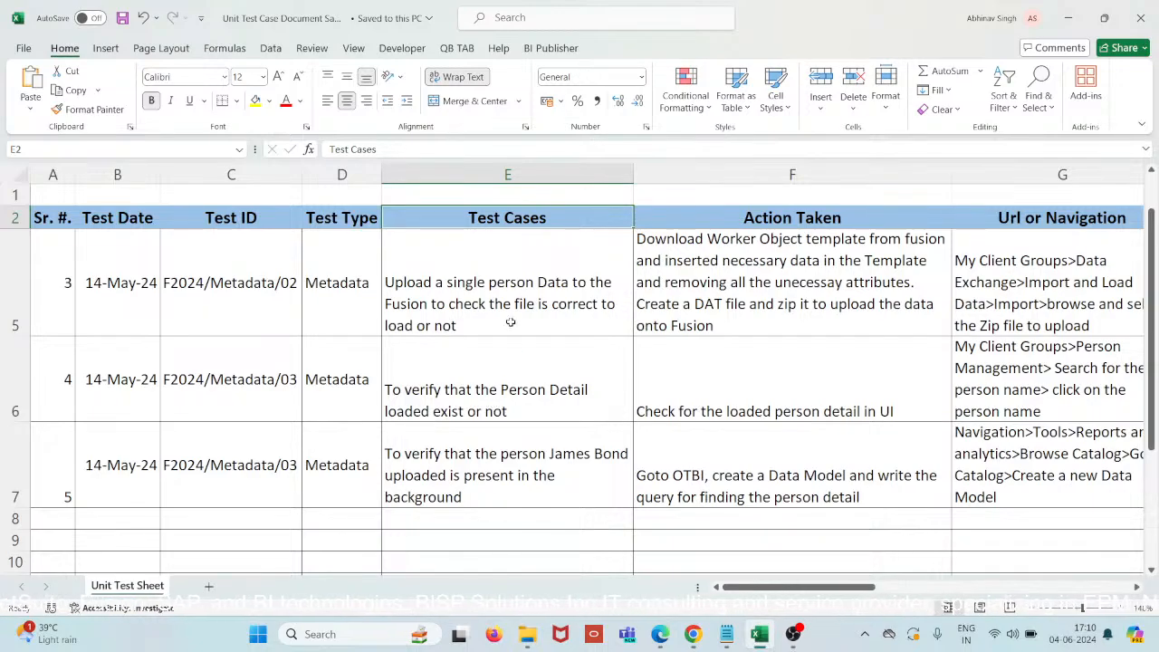
{"action": "left_click", "coordinate": [470, 402]}
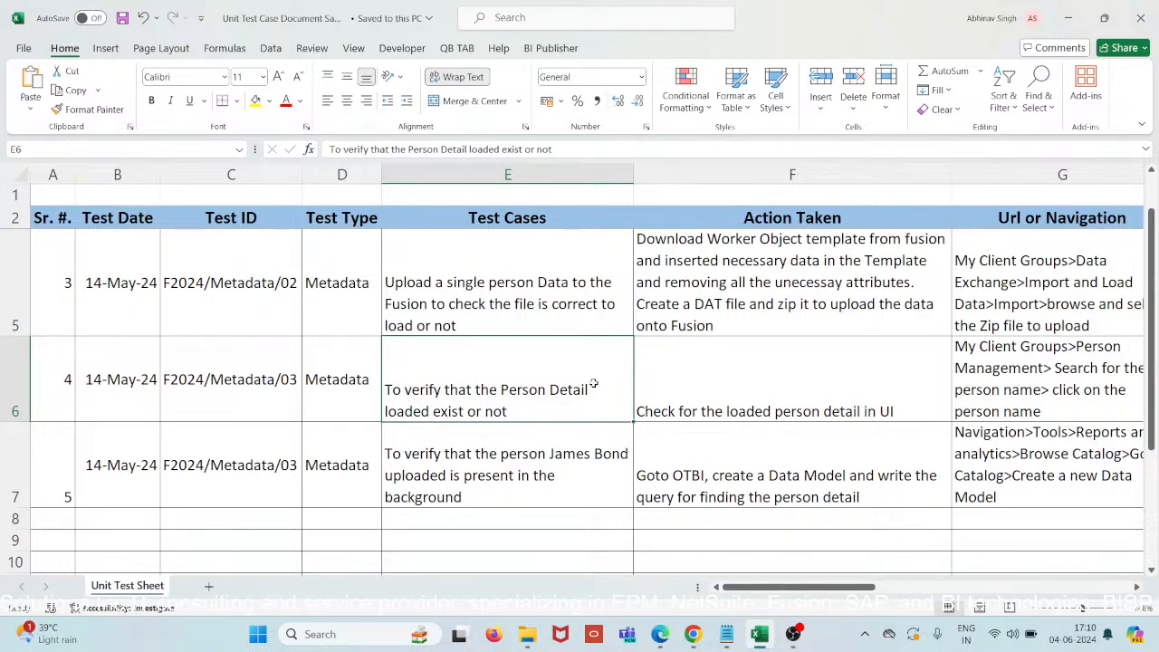
{"action": "left_click", "coordinate": [722, 353]}
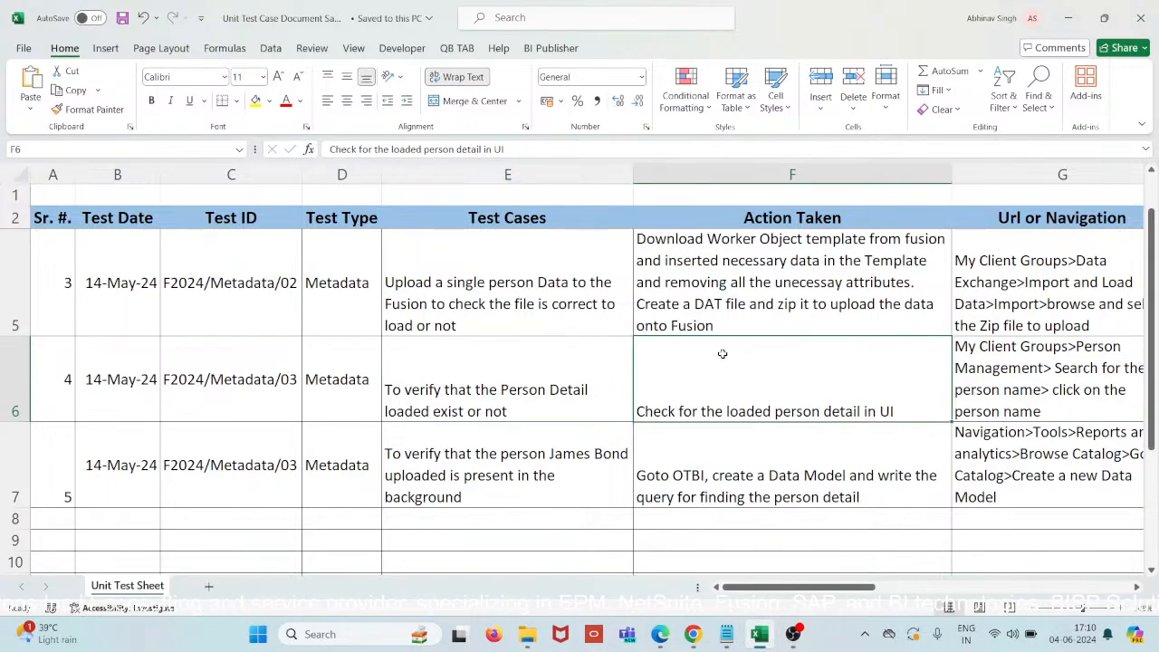
Review the action taken, navigation path, expected result and actual result columns of the test cases
{"action": "scroll", "coordinate": [722, 353], "scroll_direction": "right", "scroll_amount": 4}
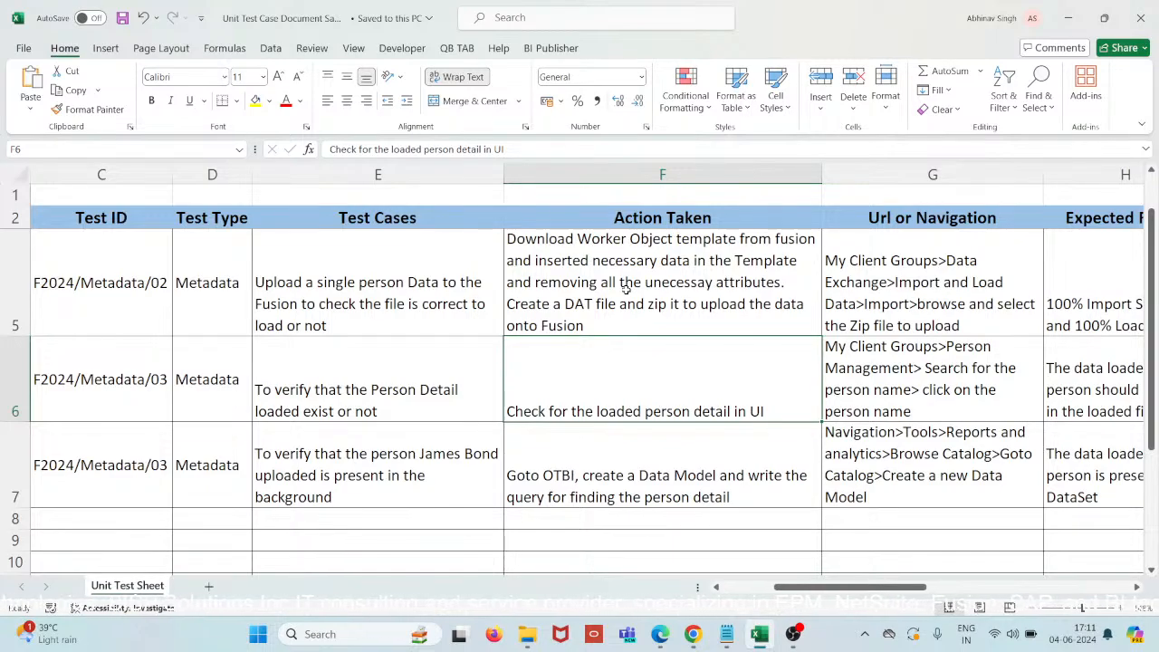
{"action": "scroll", "coordinate": [651, 237], "scroll_direction": "right", "scroll_amount": 2}
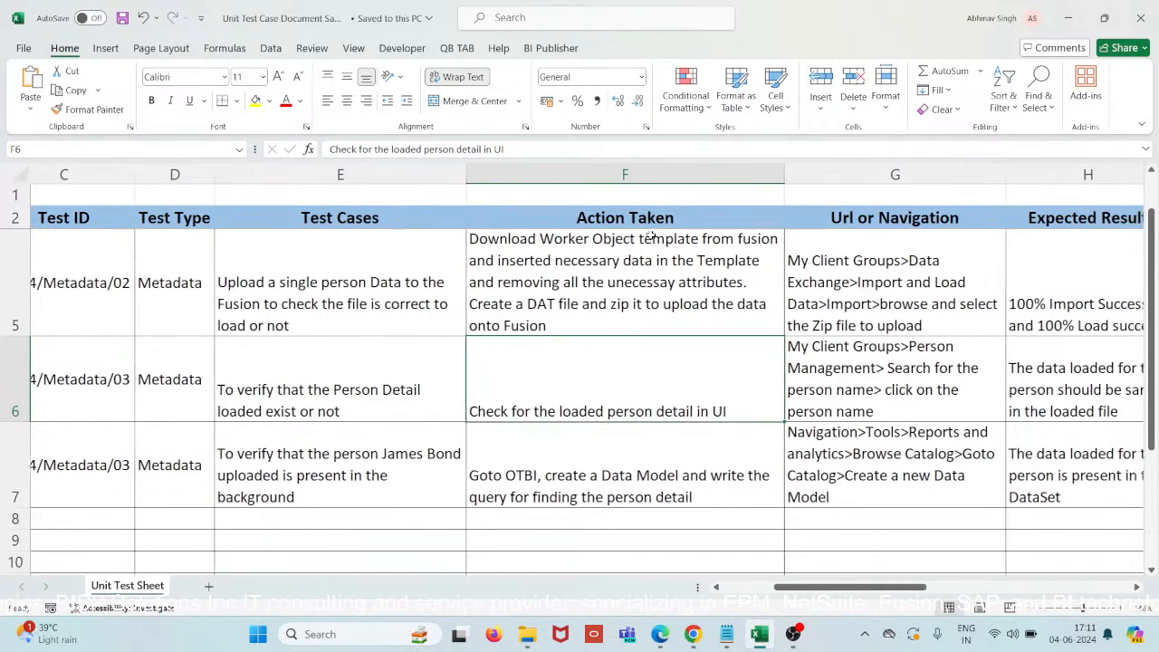
{"action": "scroll", "coordinate": [650, 237], "scroll_direction": "right", "scroll_amount": 2}
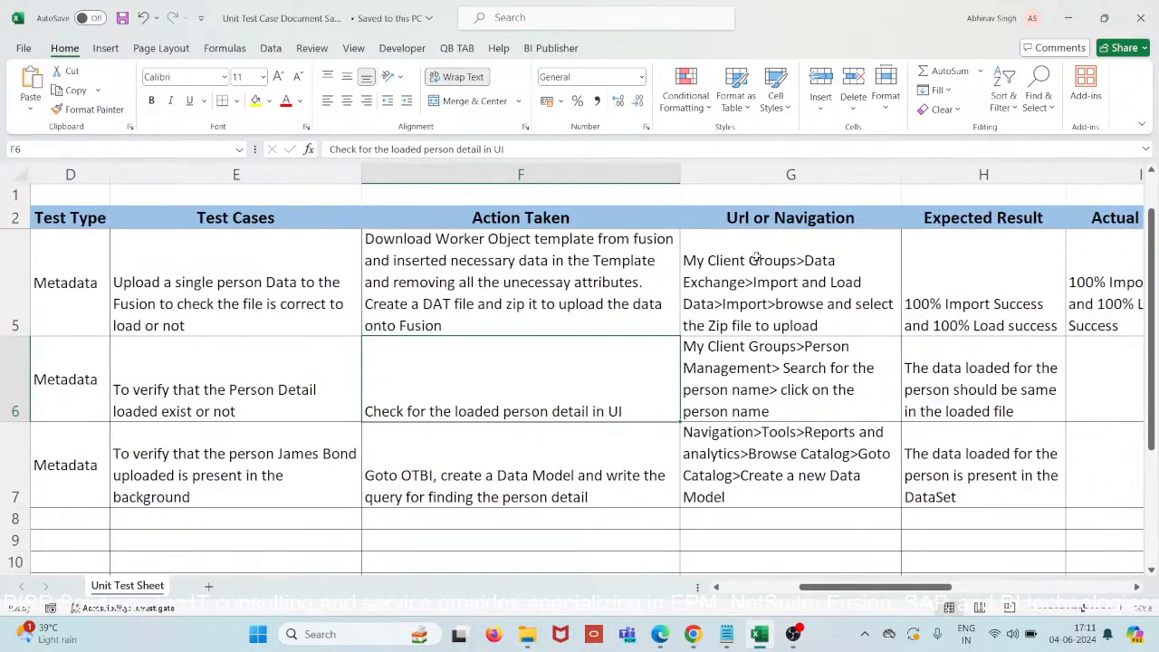
{"action": "scroll", "coordinate": [756, 257], "scroll_direction": "right", "scroll_amount": 2}
{"action": "scroll", "coordinate": [756, 257], "scroll_direction": "left", "scroll_amount": 1}
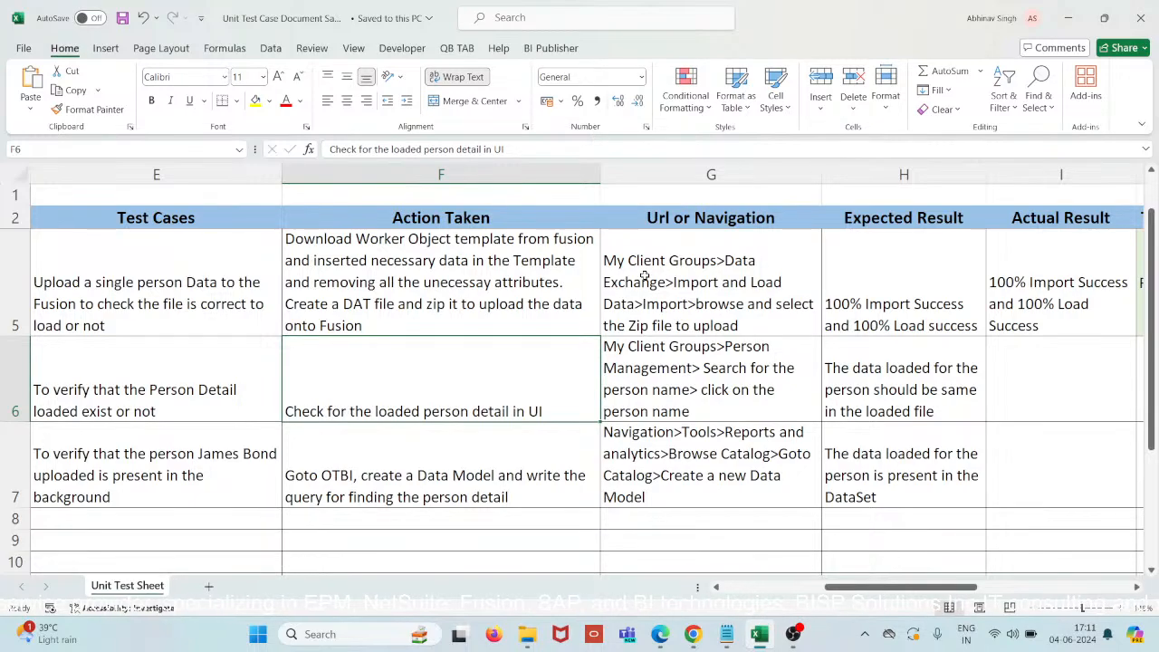
{"action": "scroll", "coordinate": [644, 277], "scroll_direction": "right", "scroll_amount": 3}
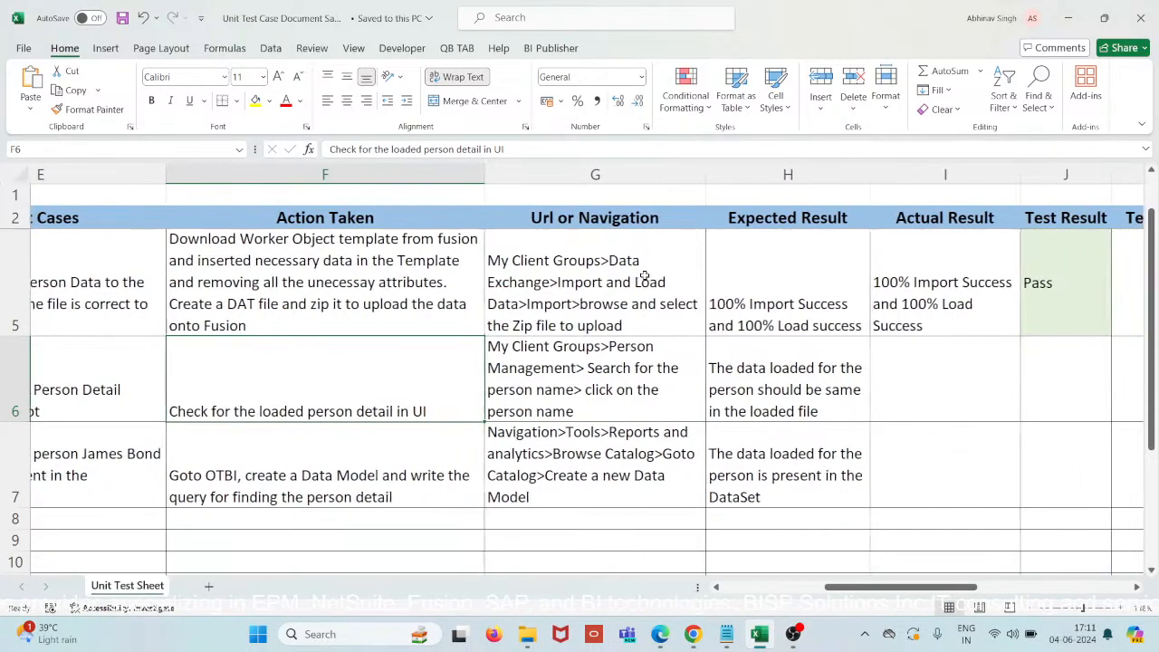
{"action": "left_click", "coordinate": [749, 224]}
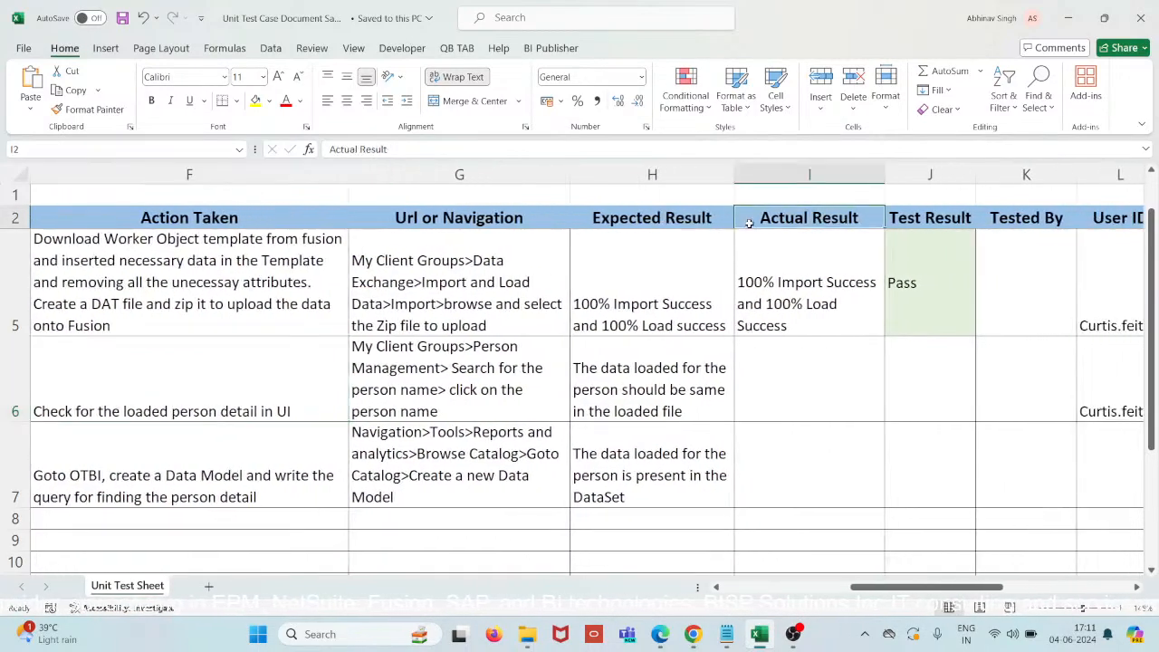
{"action": "left_click", "coordinate": [685, 221]}
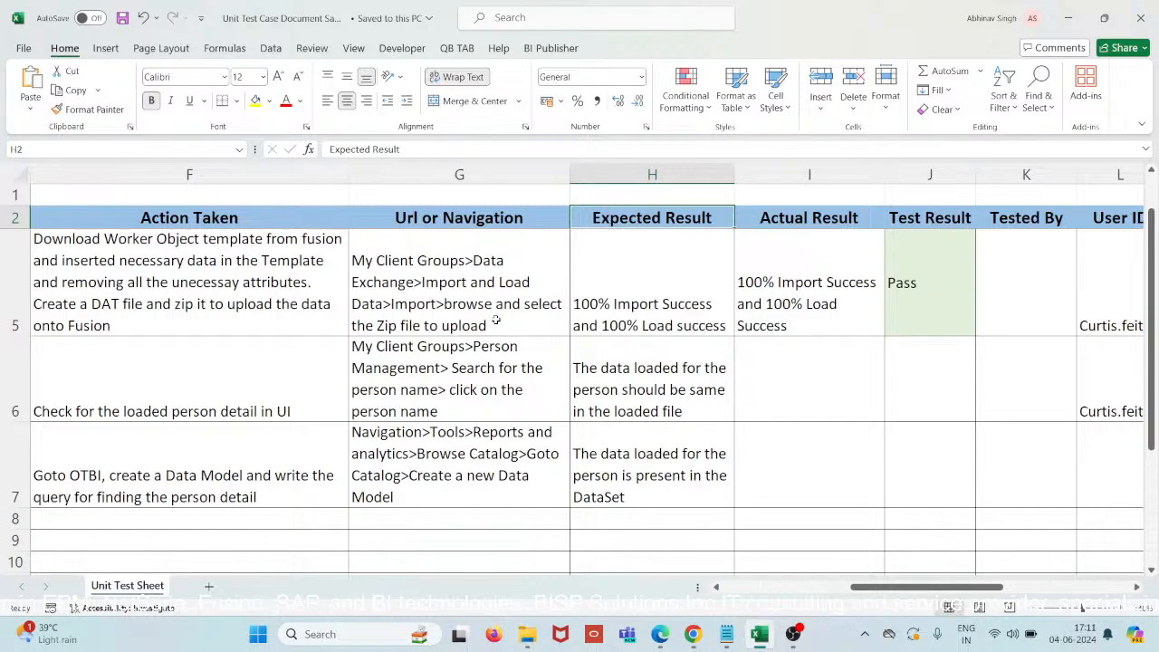
Append "in the UI" to the test case description in cell E6
{"action": "scroll", "coordinate": [495, 320], "scroll_direction": "left", "scroll_amount": 3}
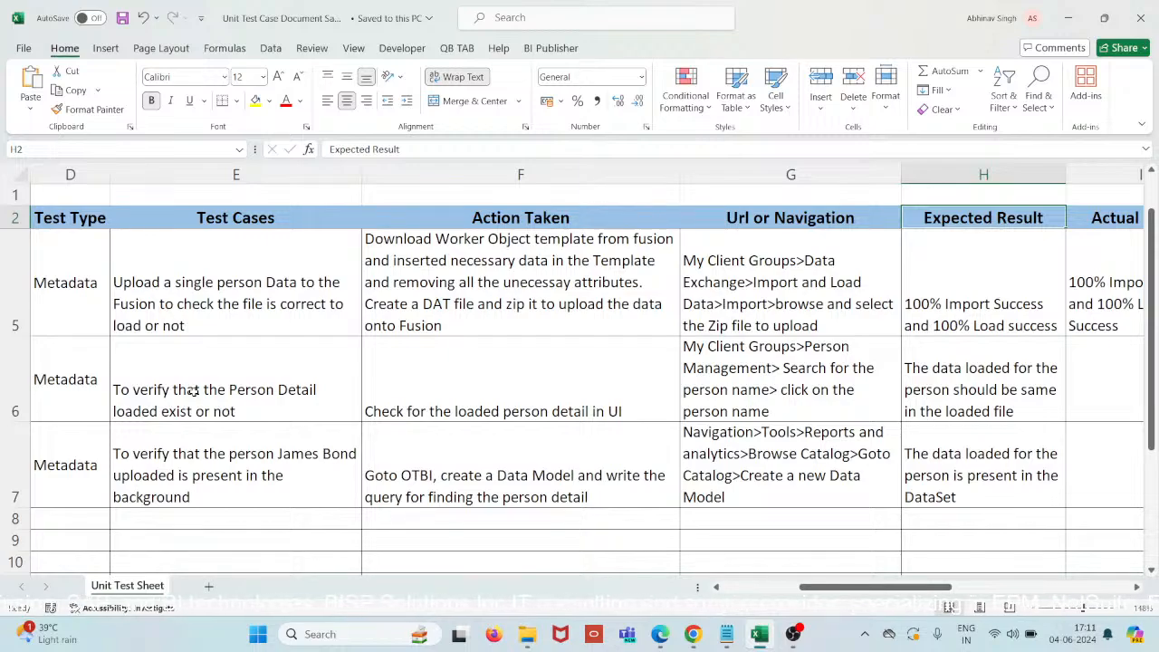
{"action": "double_click", "coordinate": [255, 406]}
{"action": "type", "text": "in"}
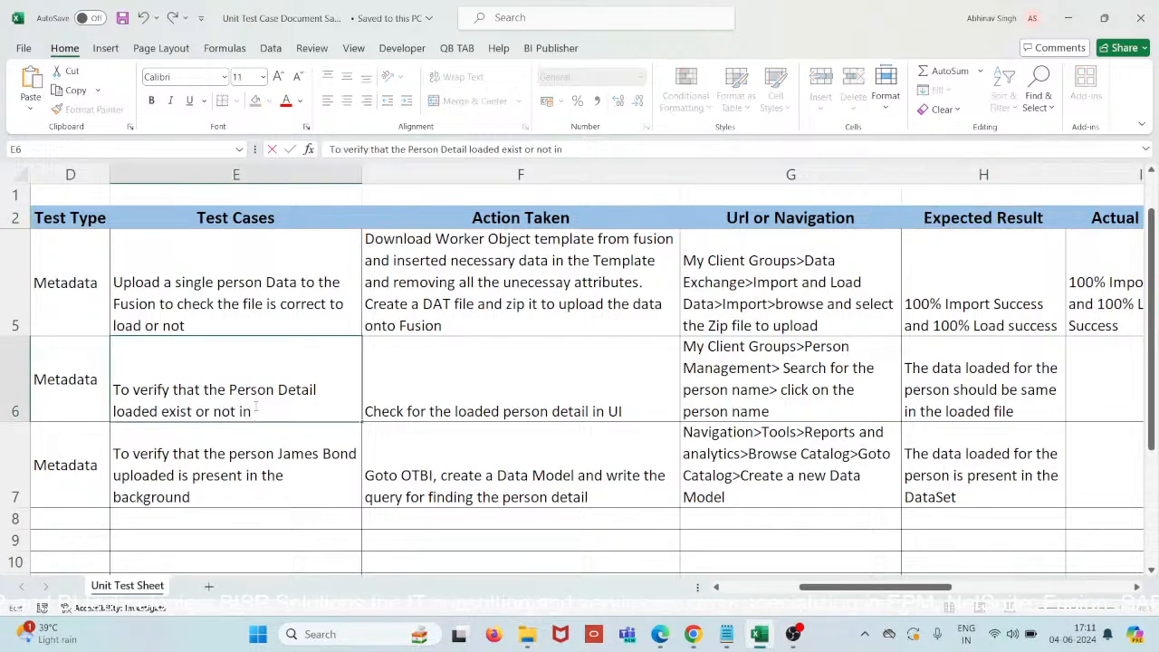
{"action": "type", "text": " the UI"}
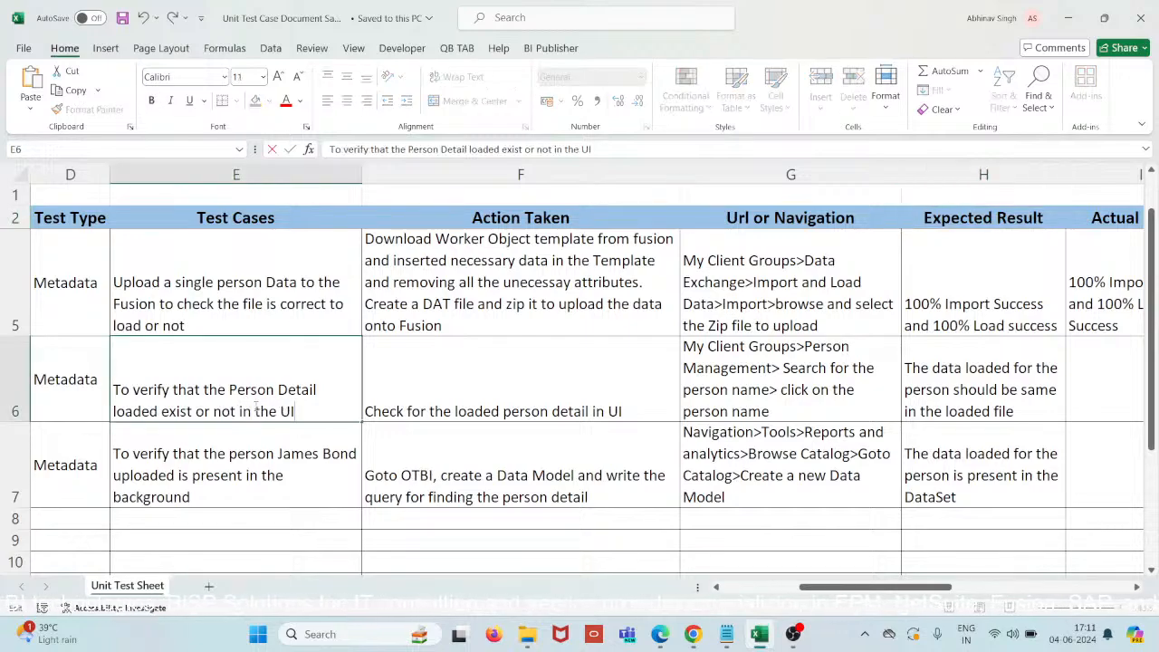
{"action": "key", "text": "ctrl+Return"}
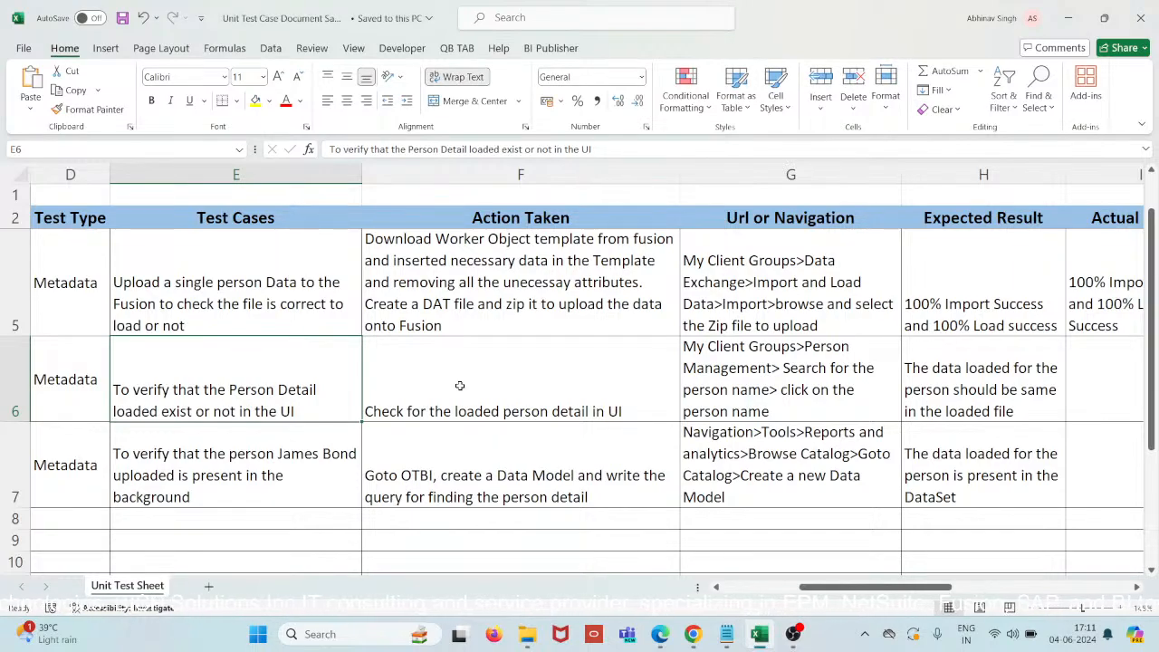
Review the expected result in row 6 and set that row's Test Result to Under Process
{"action": "scroll", "coordinate": [461, 386], "scroll_direction": "right", "scroll_amount": 3}
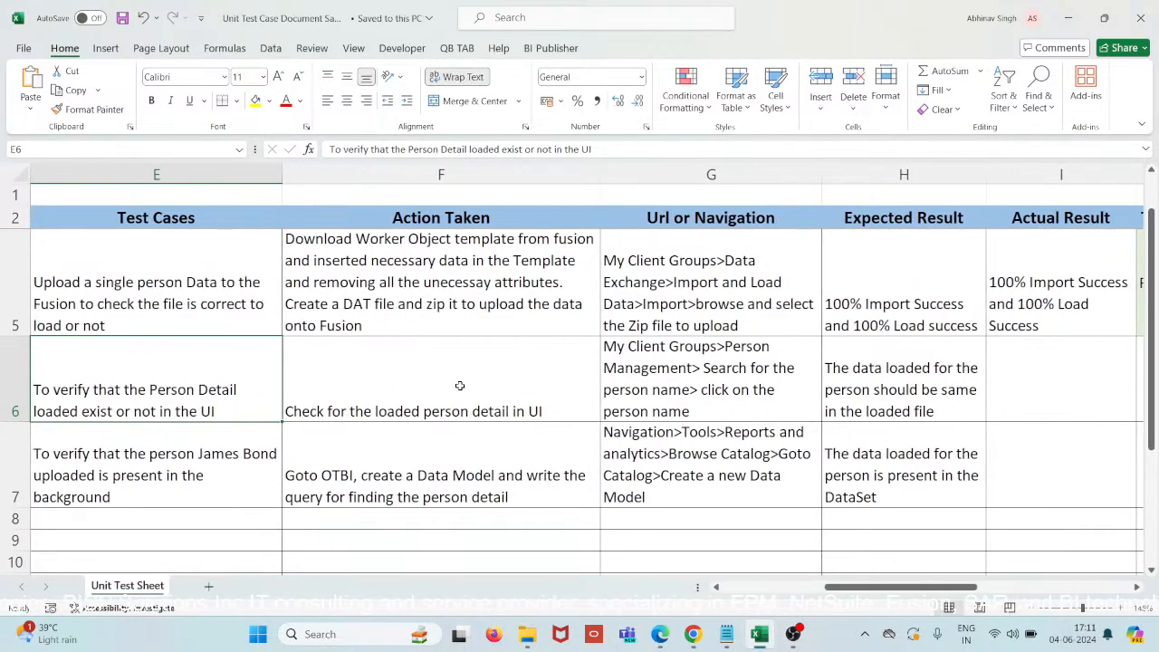
{"action": "scroll", "coordinate": [460, 386], "scroll_direction": "right", "scroll_amount": 3}
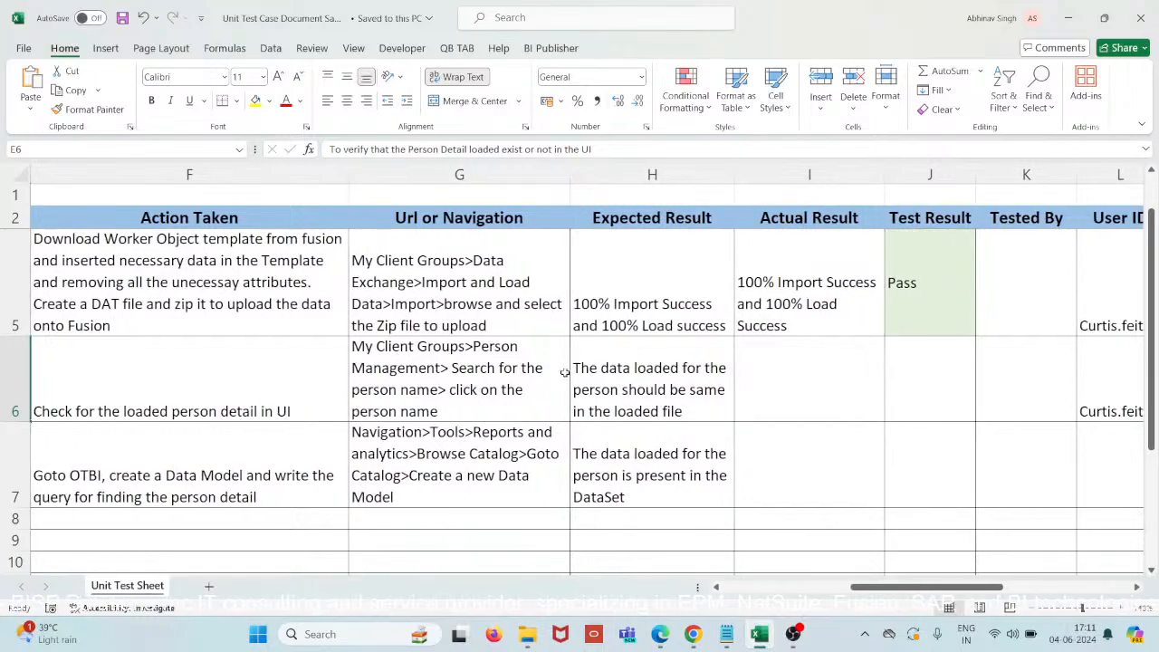
{"action": "left_click", "coordinate": [585, 384]}
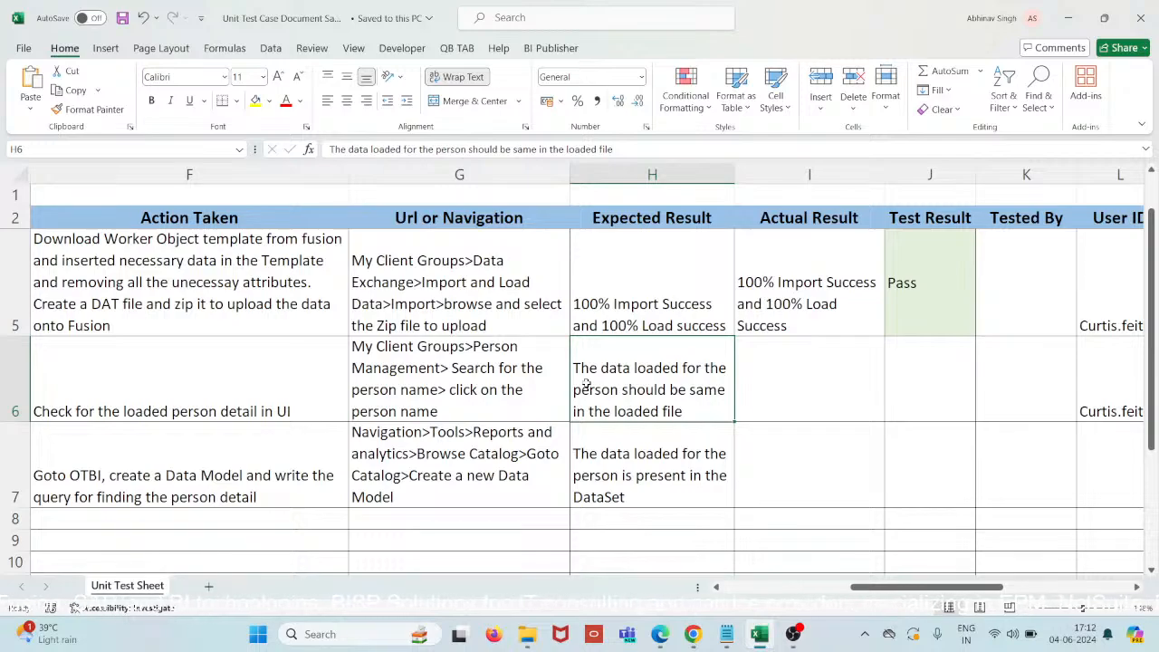
{"action": "scroll", "coordinate": [836, 414], "scroll_direction": "right", "scroll_amount": 3}
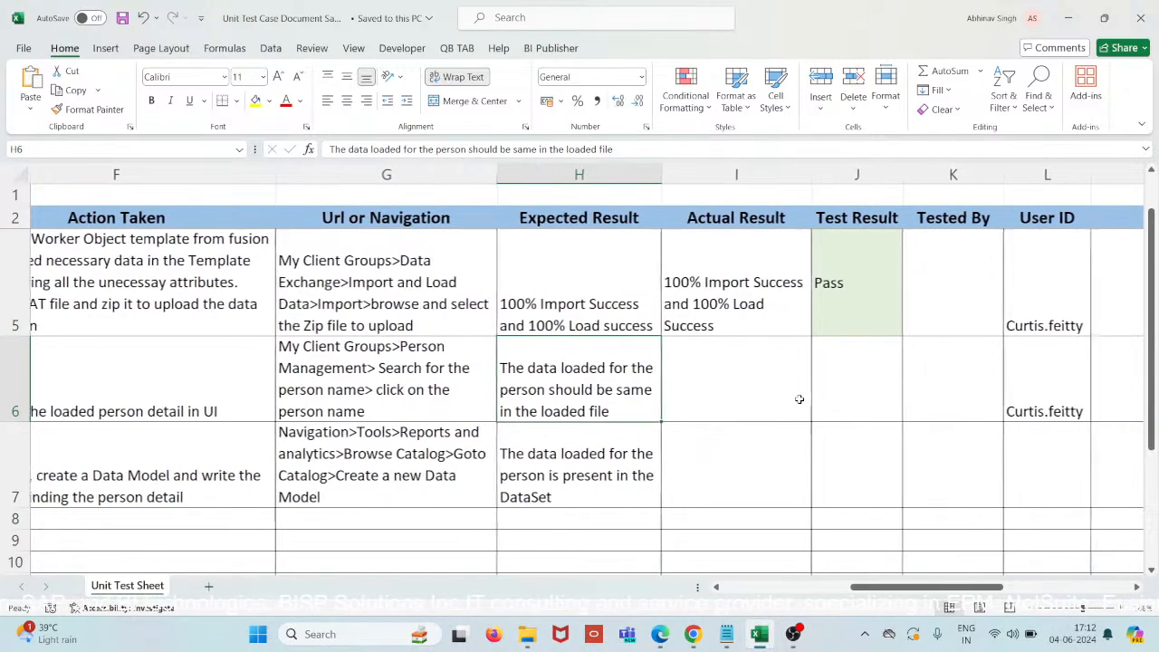
{"action": "scroll", "coordinate": [800, 399], "scroll_direction": "left", "scroll_amount": 3}
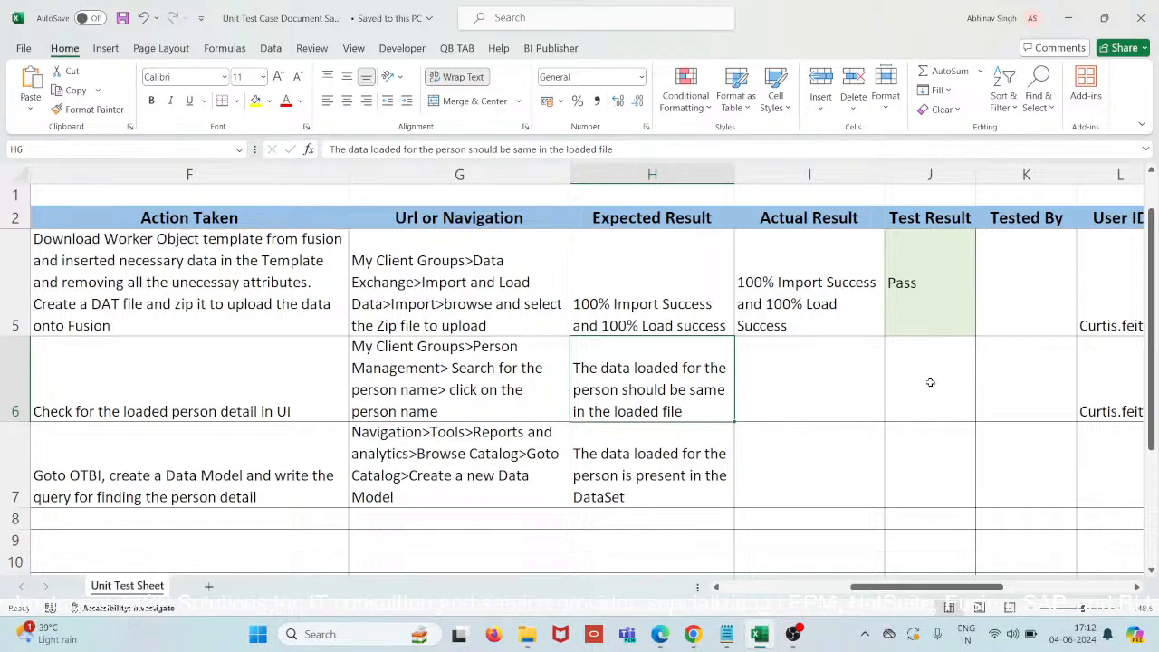
{"action": "left_click", "coordinate": [964, 416]}
{"action": "left_click", "coordinate": [984, 415]}
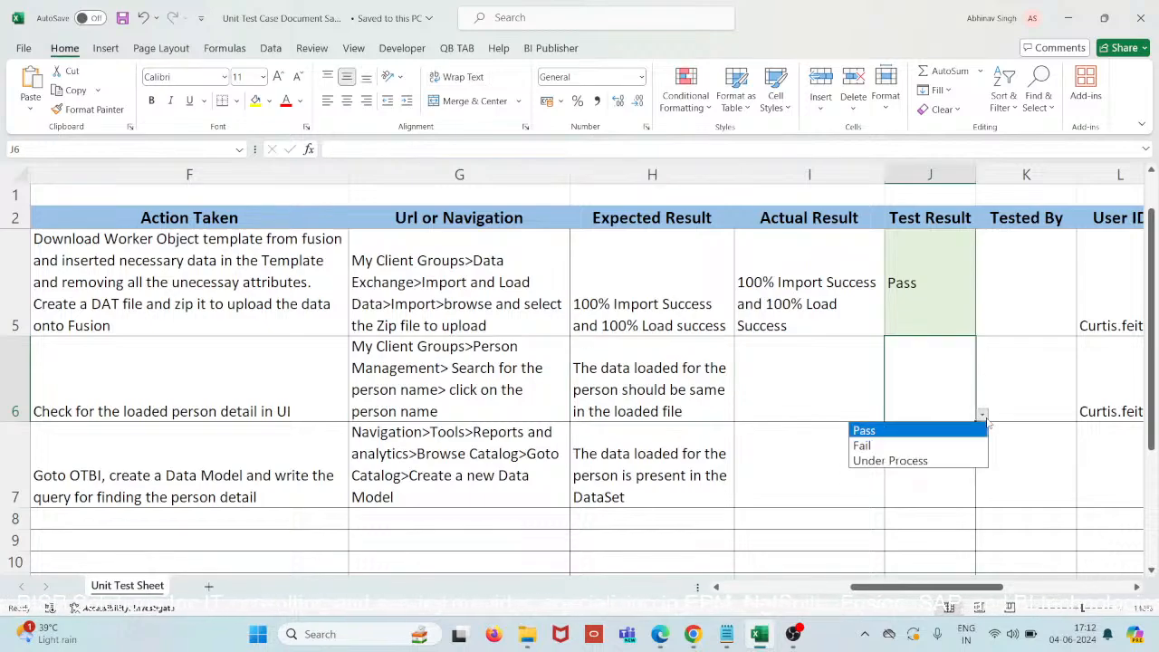
{"action": "left_click", "coordinate": [885, 462]}
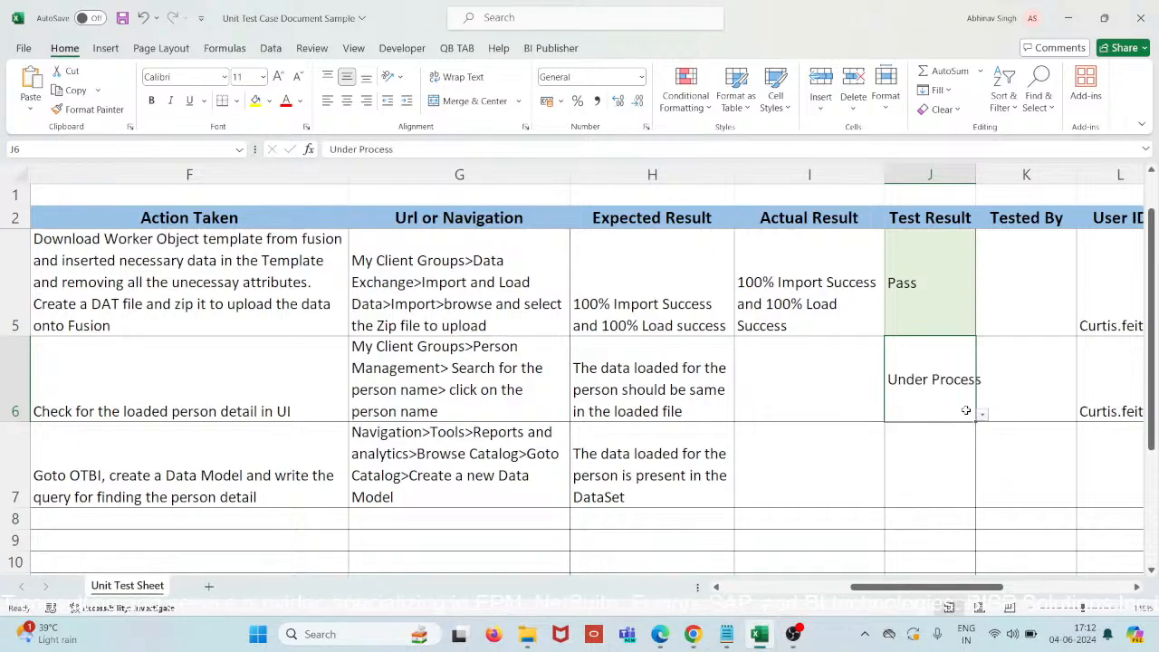
Set the Test Result of the OTBI data model test case in row 7 to Under Process
{"action": "scroll", "coordinate": [967, 411], "scroll_direction": "right", "scroll_amount": 1}
{"action": "scroll", "coordinate": [966, 410], "scroll_direction": "left", "scroll_amount": 1}
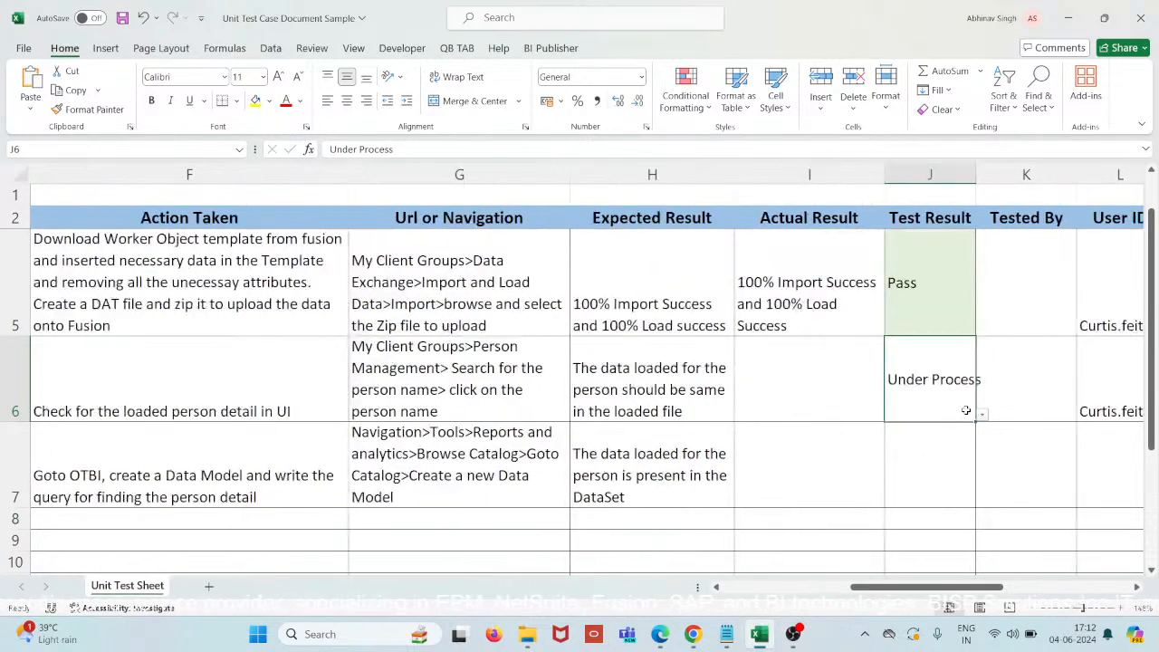
{"action": "left_click", "coordinate": [958, 486]}
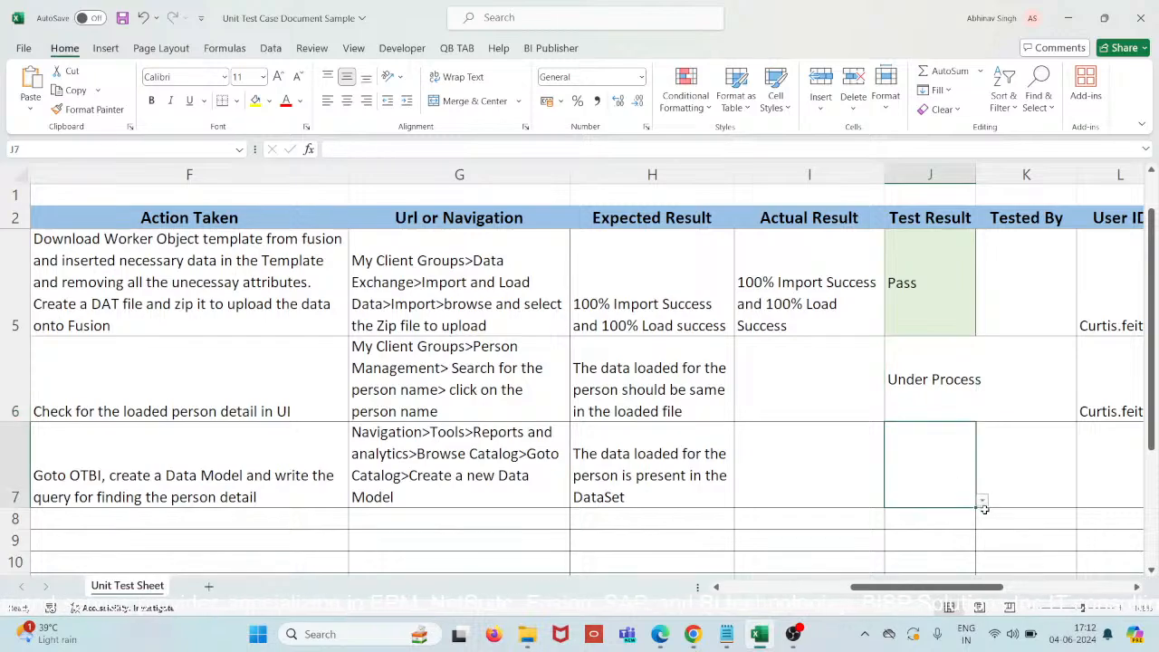
{"action": "left_click", "coordinate": [982, 502]}
{"action": "left_click", "coordinate": [906, 547]}
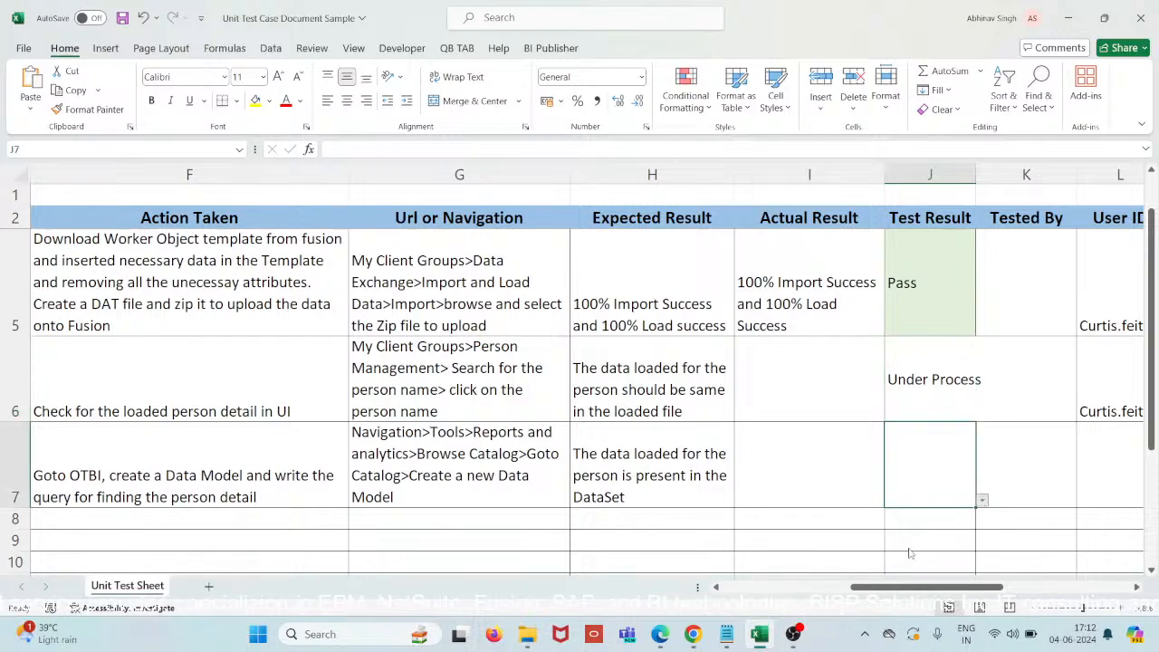
{"action": "left_click_drag", "start_coordinate": [861, 434], "coordinate": [983, 233]}
{"action": "left_click", "coordinate": [997, 390]}
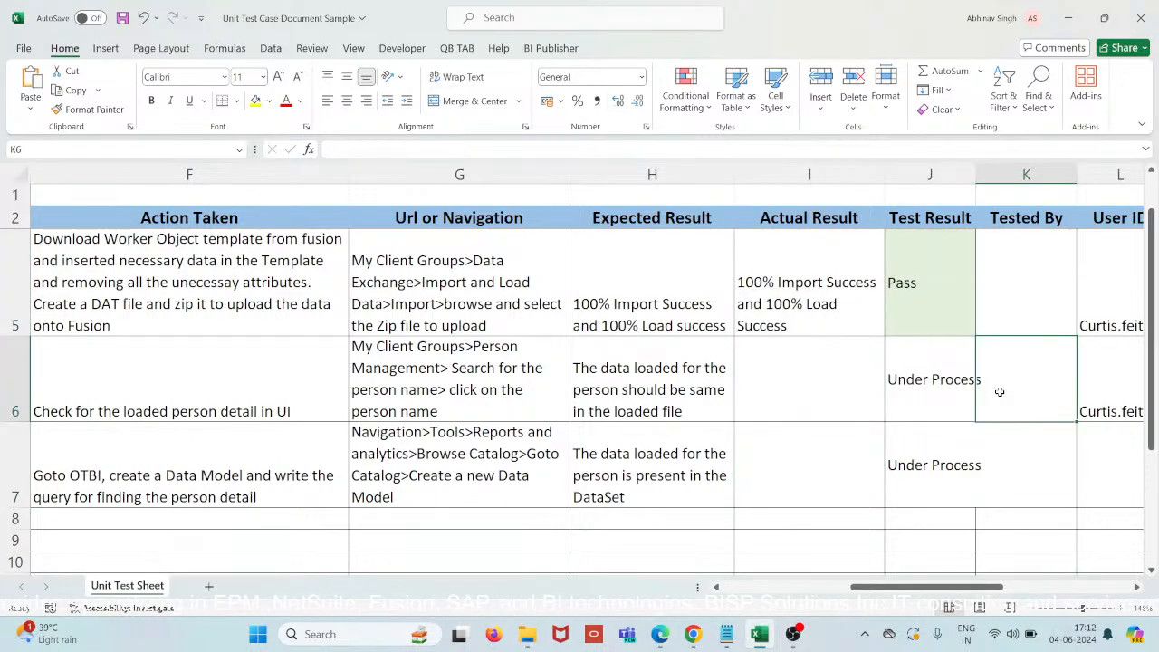
Review the Tested By, User ID and Is image required columns of the test cases
{"action": "scroll", "coordinate": [1000, 392], "scroll_direction": "right", "scroll_amount": 1}
{"action": "scroll", "coordinate": [1000, 392], "scroll_direction": "left", "scroll_amount": 1}
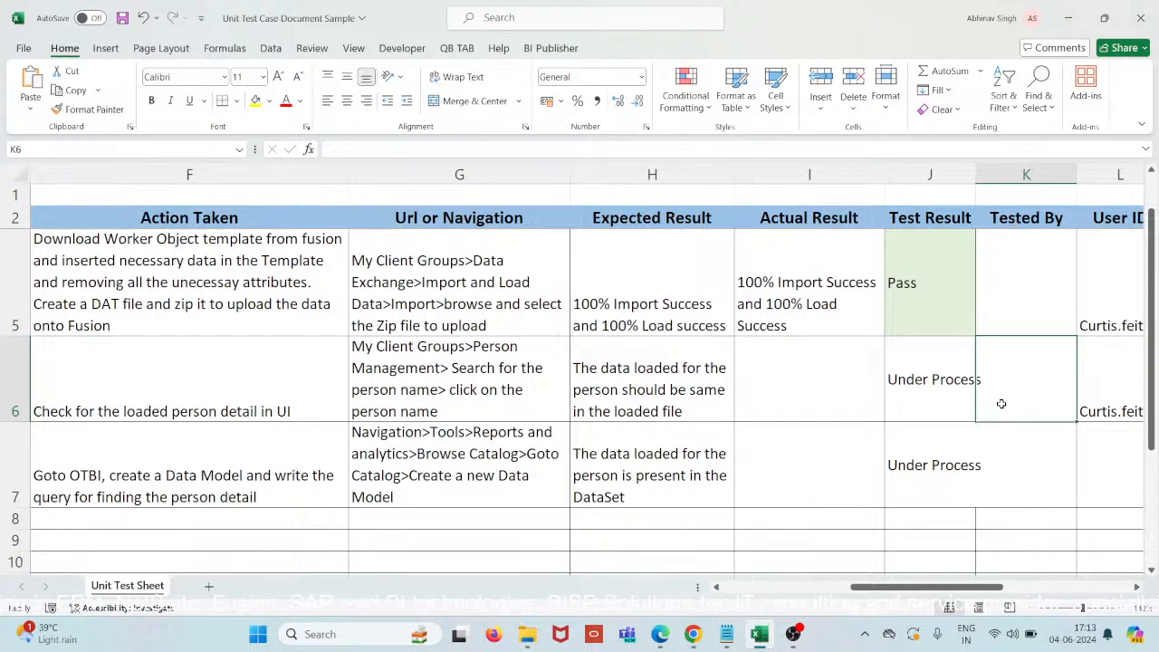
{"action": "scroll", "coordinate": [1002, 404], "scroll_direction": "right", "scroll_amount": 3}
{"action": "scroll", "coordinate": [1002, 404], "scroll_direction": "left", "scroll_amount": 3}
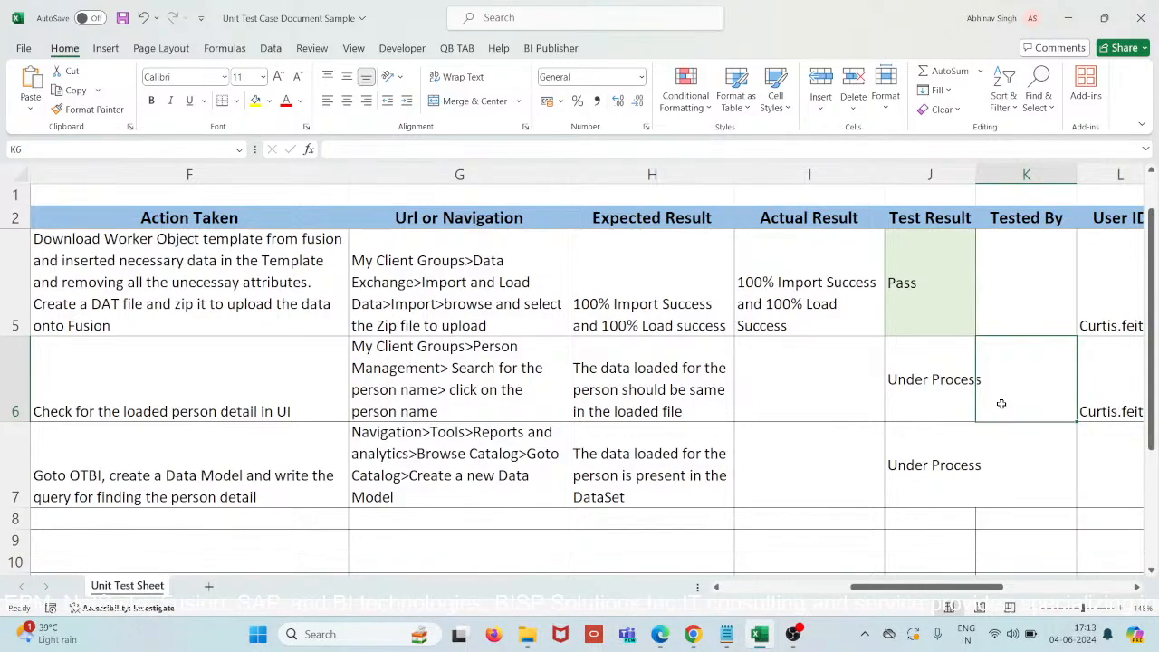
{"action": "scroll", "coordinate": [1002, 404], "scroll_direction": "right", "scroll_amount": 3}
{"action": "scroll", "coordinate": [1002, 404], "scroll_direction": "right", "scroll_amount": 4}
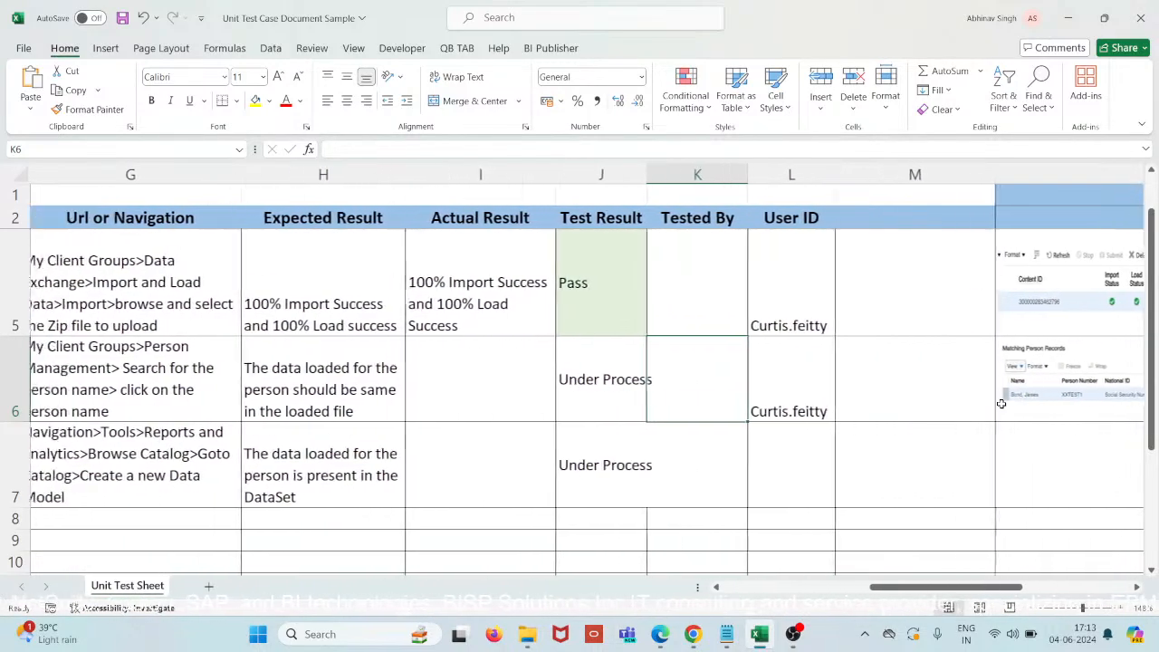
{"action": "scroll", "coordinate": [1002, 404], "scroll_direction": "right", "scroll_amount": 5}
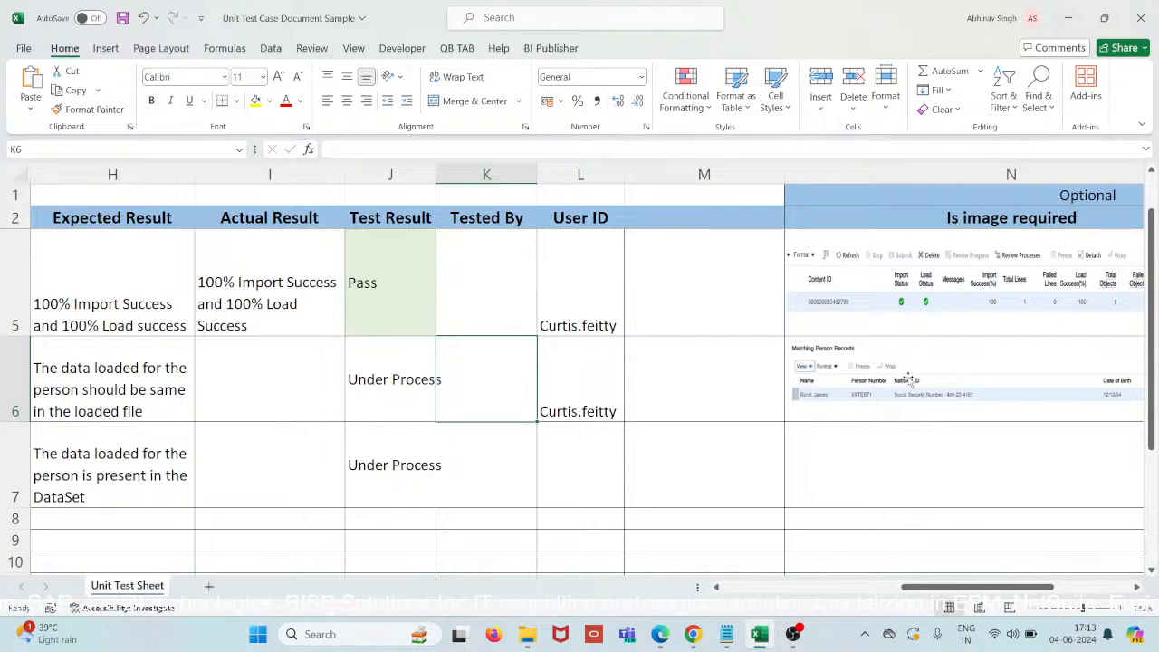
Widen the Test Result column so that the Under Process entries fit inside their cells
{"action": "scroll", "coordinate": [909, 380], "scroll_direction": "right", "scroll_amount": 1}
{"action": "scroll", "coordinate": [909, 381], "scroll_direction": "left", "scroll_amount": 1}
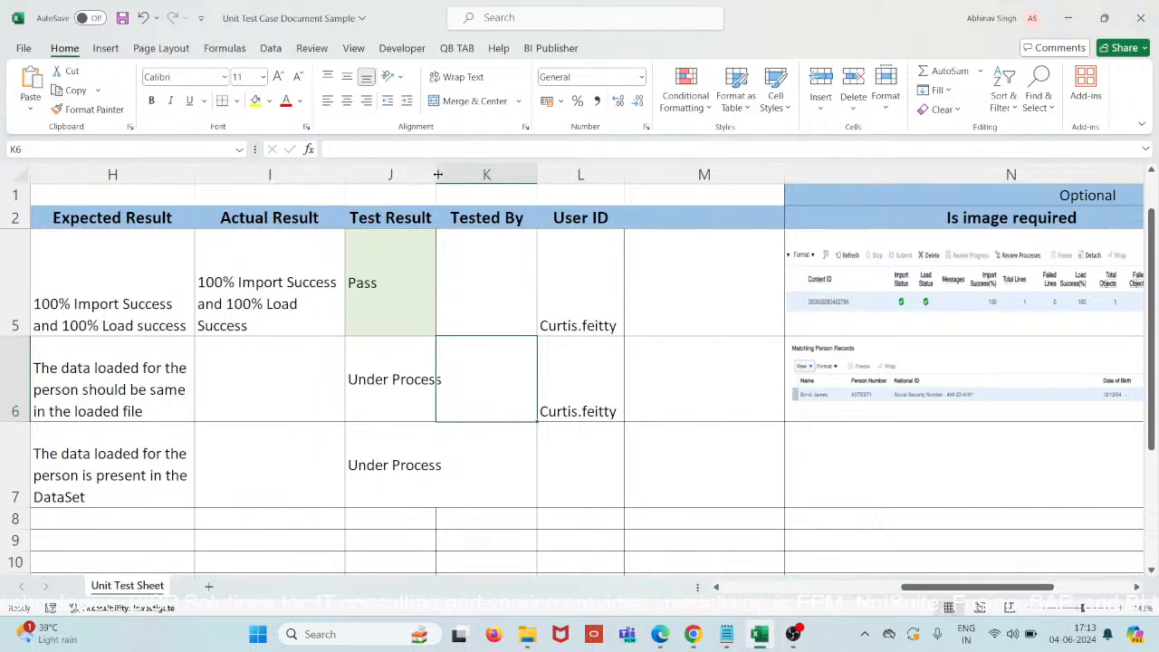
{"action": "left_click_drag", "start_coordinate": [436, 174], "coordinate": [453, 174]}
{"action": "scroll", "coordinate": [542, 326], "scroll_direction": "left", "scroll_amount": 1}
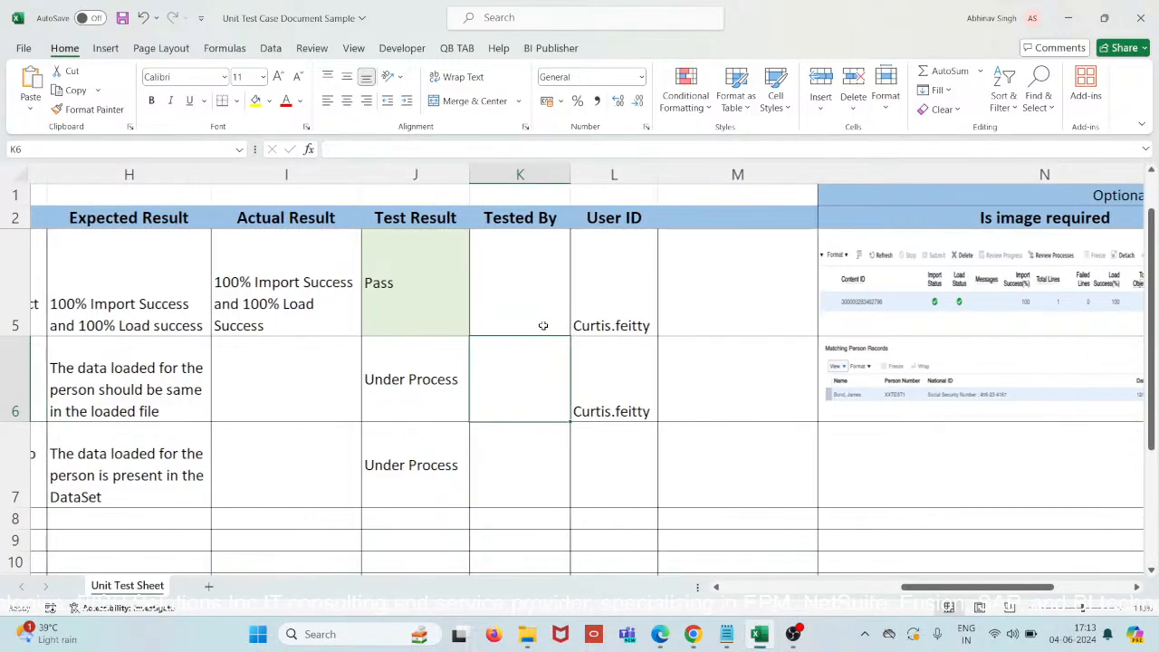
Change the Test ID in cell C7 to F2024/Metadata/04 and save the workbook
{"action": "scroll", "coordinate": [543, 326], "scroll_direction": "left", "scroll_amount": 8}
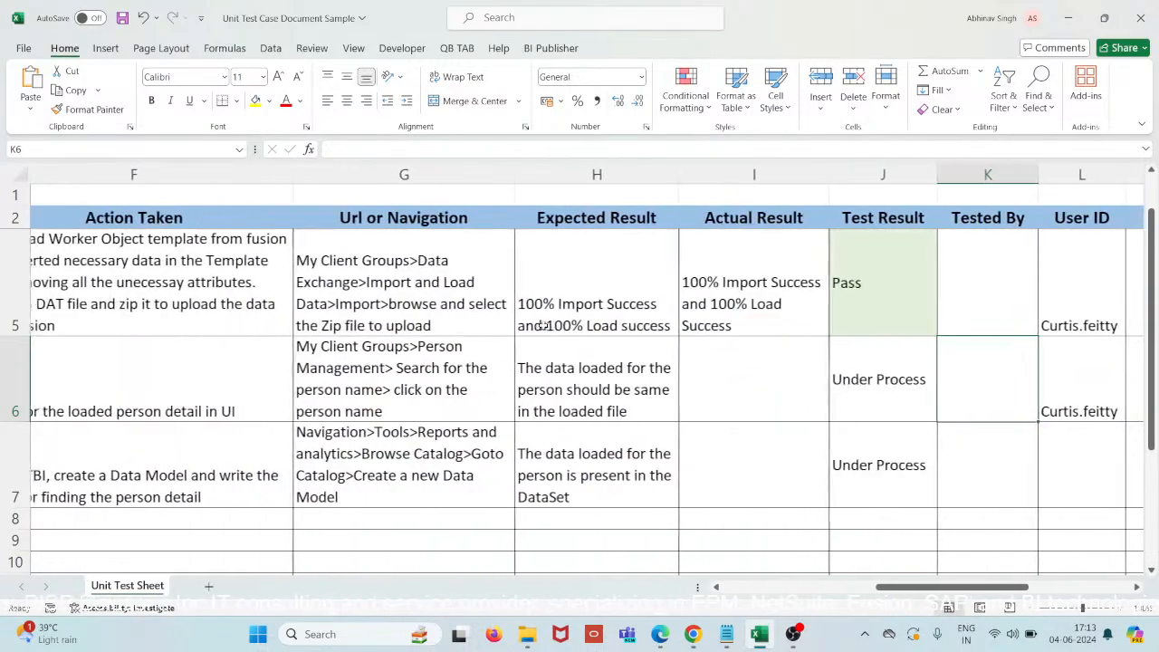
{"action": "scroll", "coordinate": [544, 327], "scroll_direction": "left", "scroll_amount": 8}
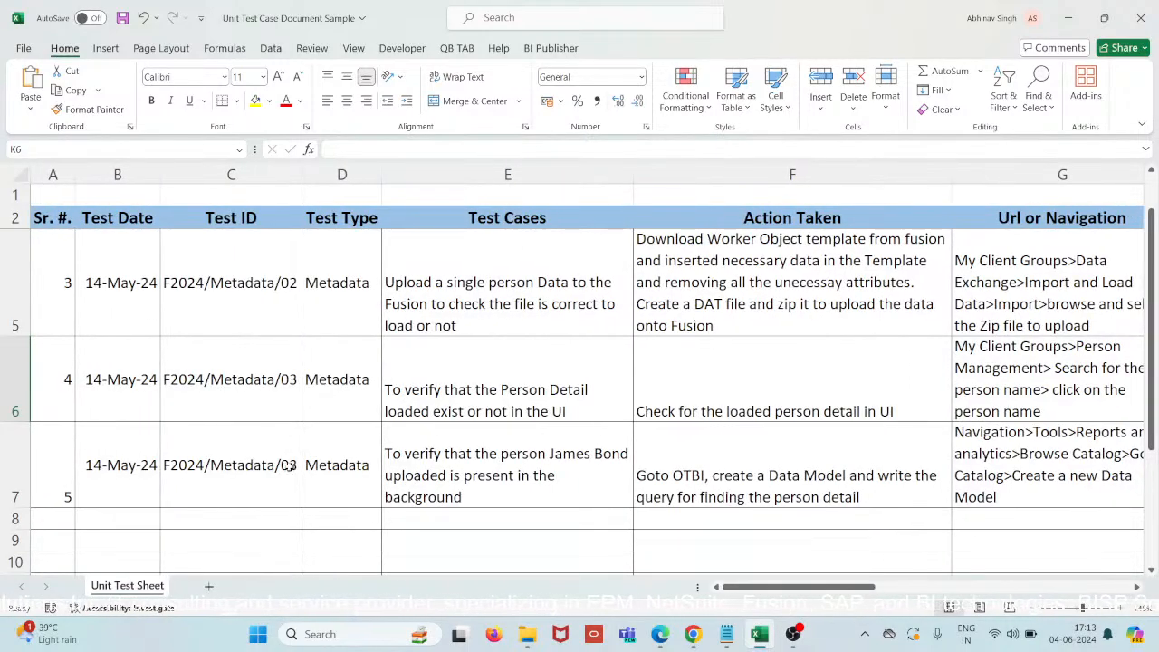
{"action": "double_click", "coordinate": [299, 468]}
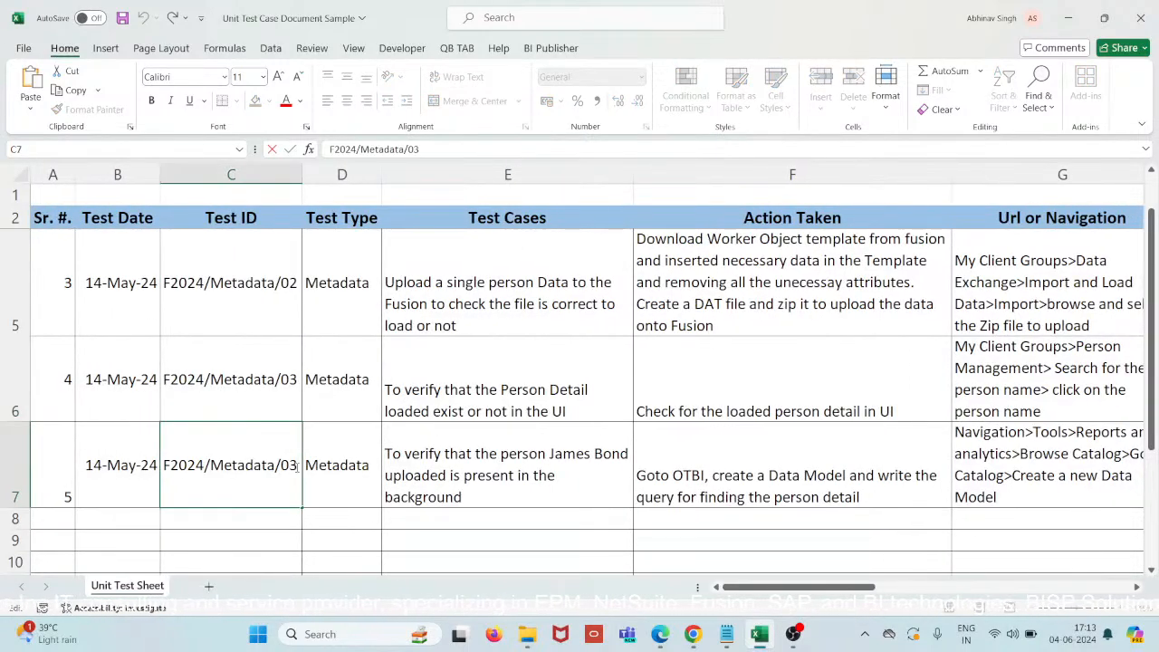
{"action": "key", "text": "BackSpace"}
{"action": "type", "text": "4"}
{"action": "key", "text": "ctrl+s"}
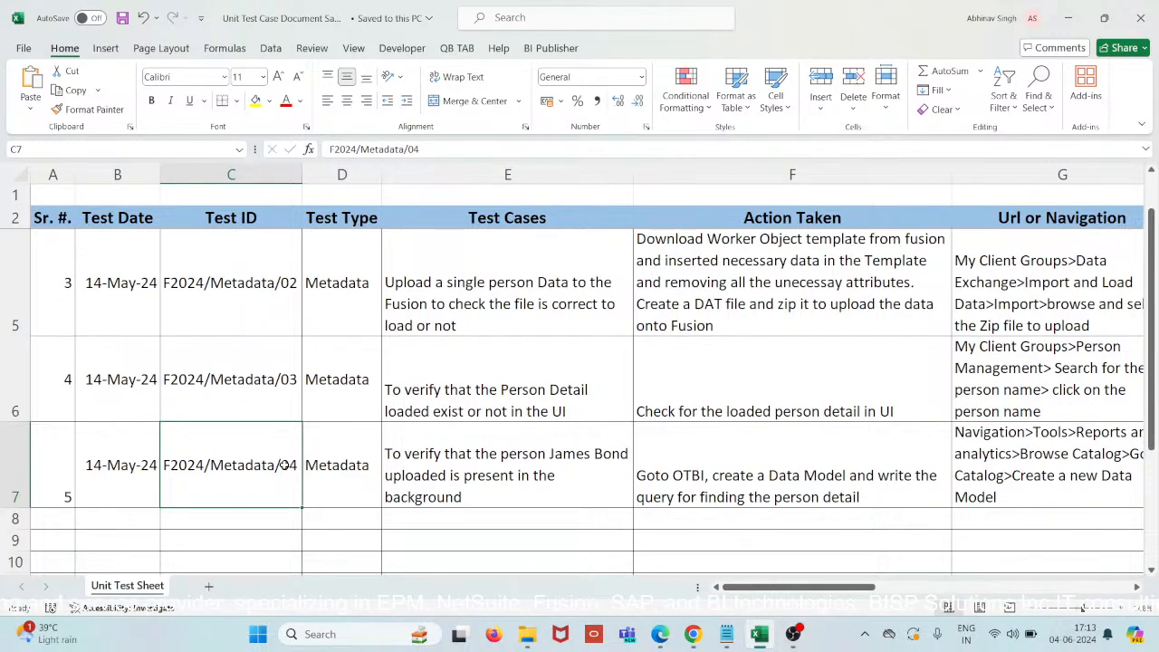
Re-read the row 6 test case for verifying the loaded person detail in the UI
{"action": "left_click", "coordinate": [418, 410]}
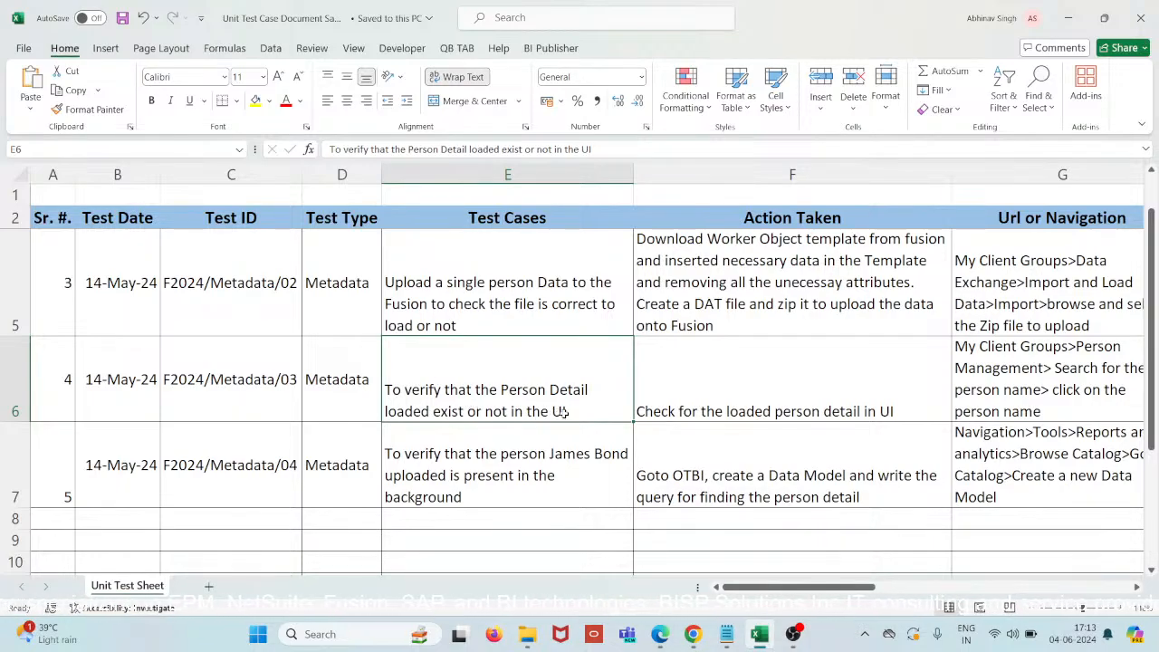
{"action": "left_click", "coordinate": [294, 383]}
{"action": "left_click_drag", "start_coordinate": [295, 383], "coordinate": [459, 390]}
{"action": "left_click", "coordinate": [460, 390]}
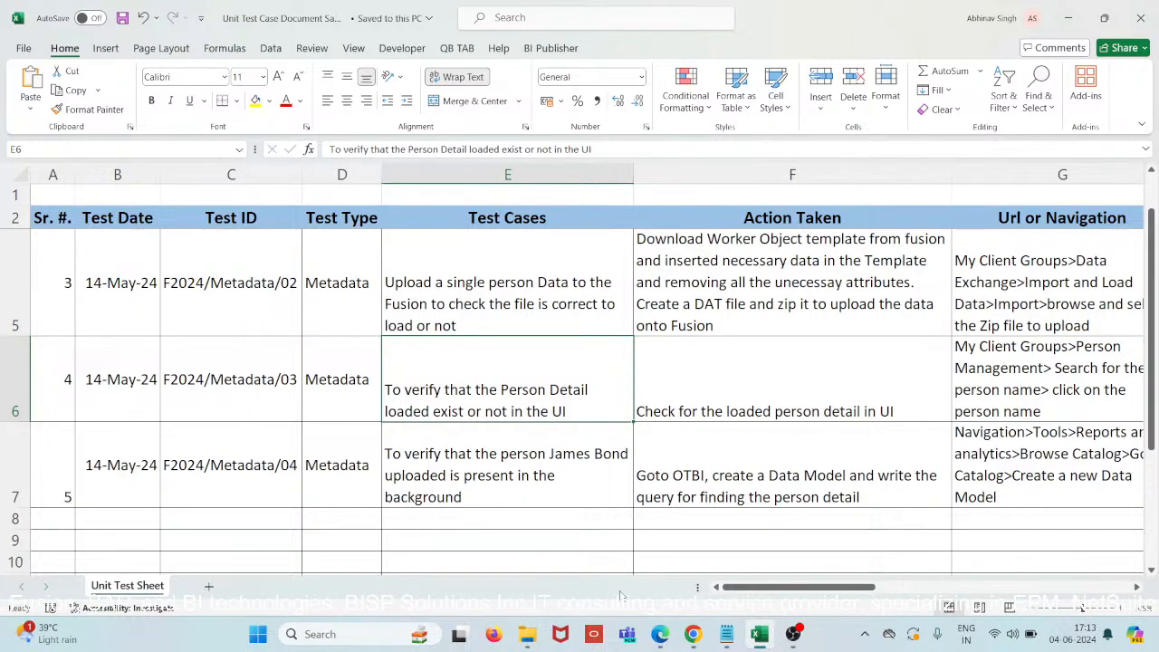
Reword the Expected Result in cell H6 to "The data loaded for the person in present in the UI"
{"action": "scroll", "coordinate": [892, 460], "scroll_direction": "right", "scroll_amount": 3}
{"action": "scroll", "coordinate": [891, 460], "scroll_direction": "right", "scroll_amount": 2}
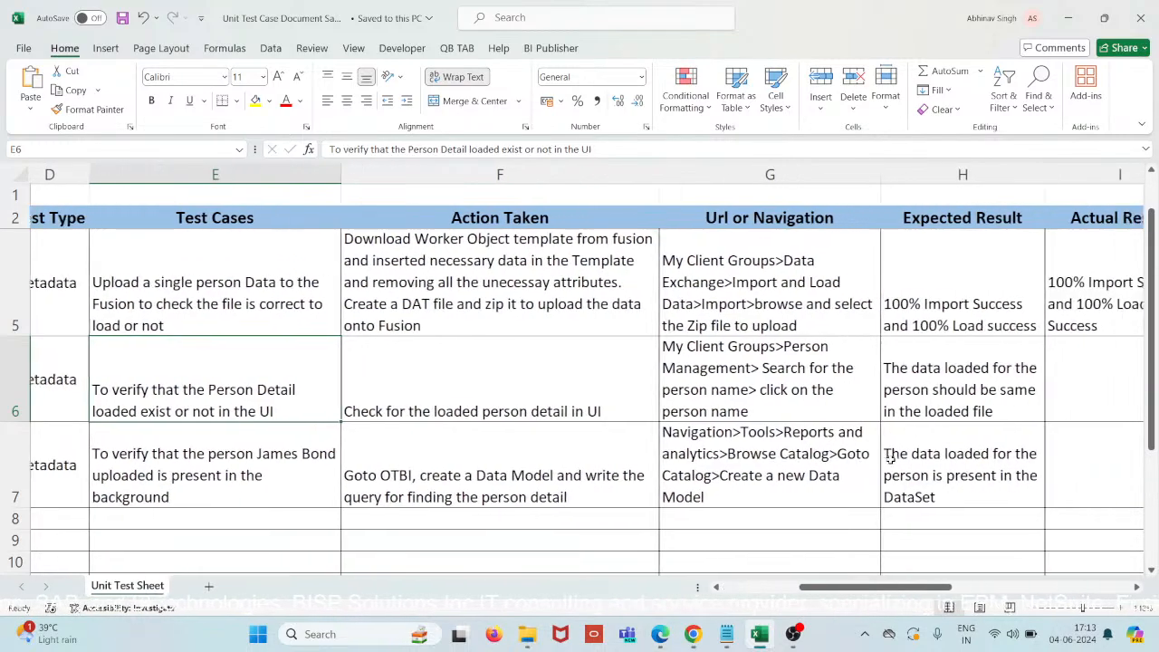
{"action": "double_click", "coordinate": [1019, 408]}
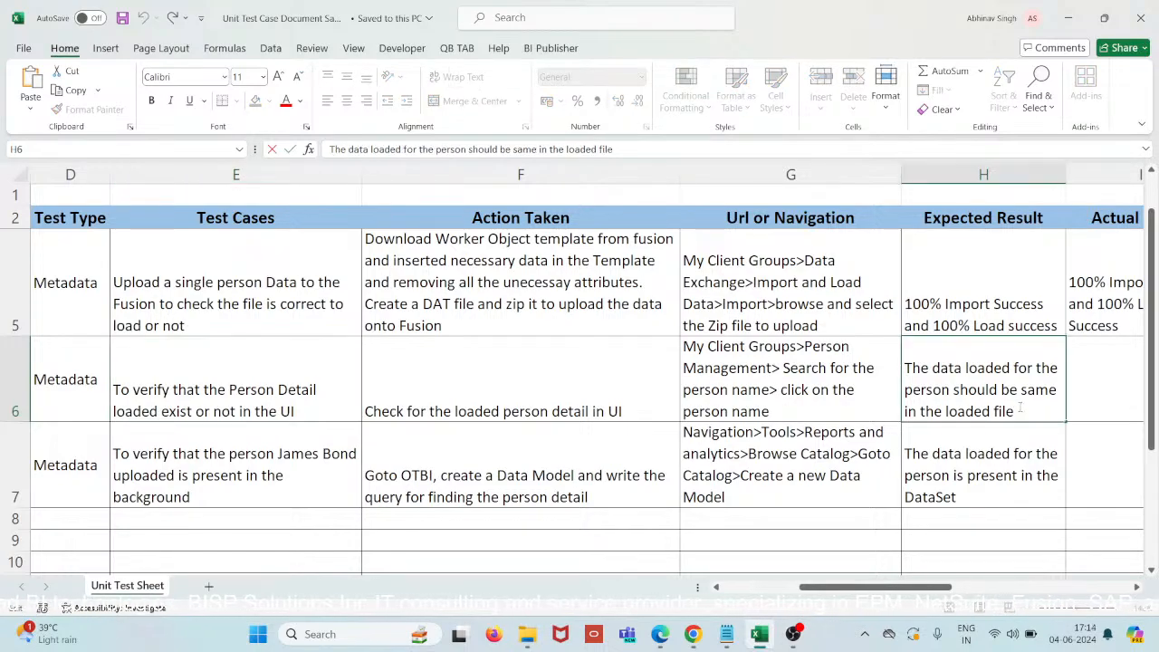
{"action": "key", "text": "ctrl+shift+Left"}
{"action": "key", "text": "ctrl+shift+Left"}
{"action": "key", "text": "ctrl+shift+Left"}
{"action": "key", "text": "ctrl+shift+Left"}
{"action": "key", "text": "ctrl+shift+Left"}
{"action": "key", "text": "ctrl+shift+Left"}
{"action": "key", "text": "ctrl+shift+Left"}
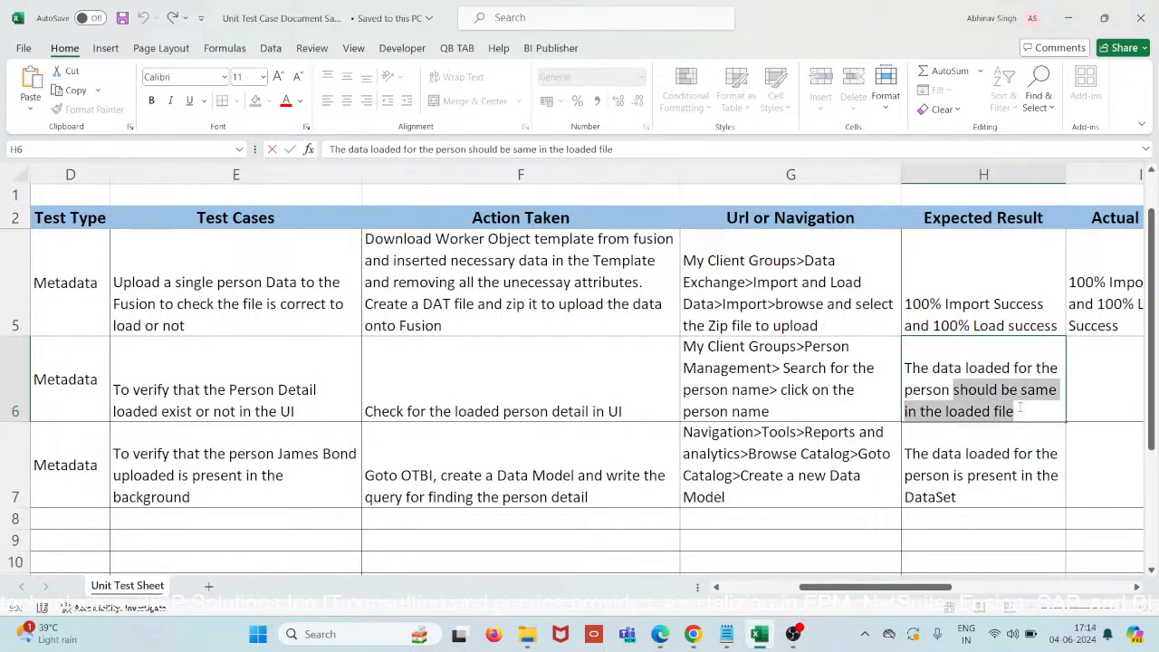
{"action": "type", "text": "in s"}
{"action": "key", "text": "BackSpace"}
{"action": "type", "text": "p"}
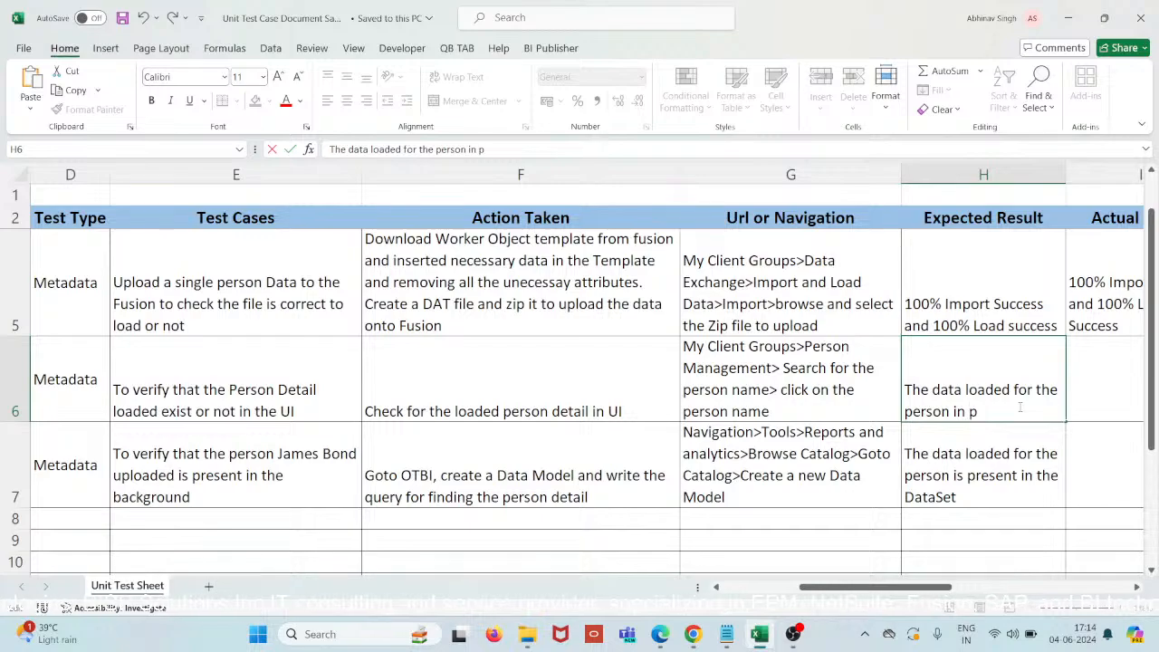
{"action": "type", "text": "resent in"}
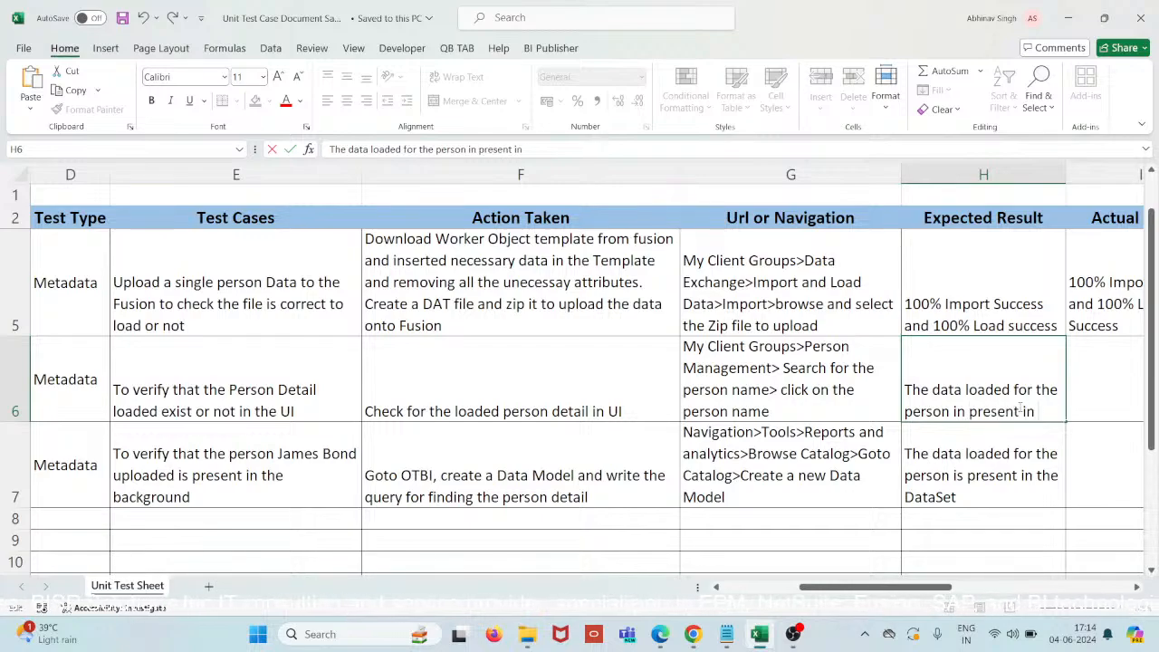
{"action": "type", "text": " the UI"}
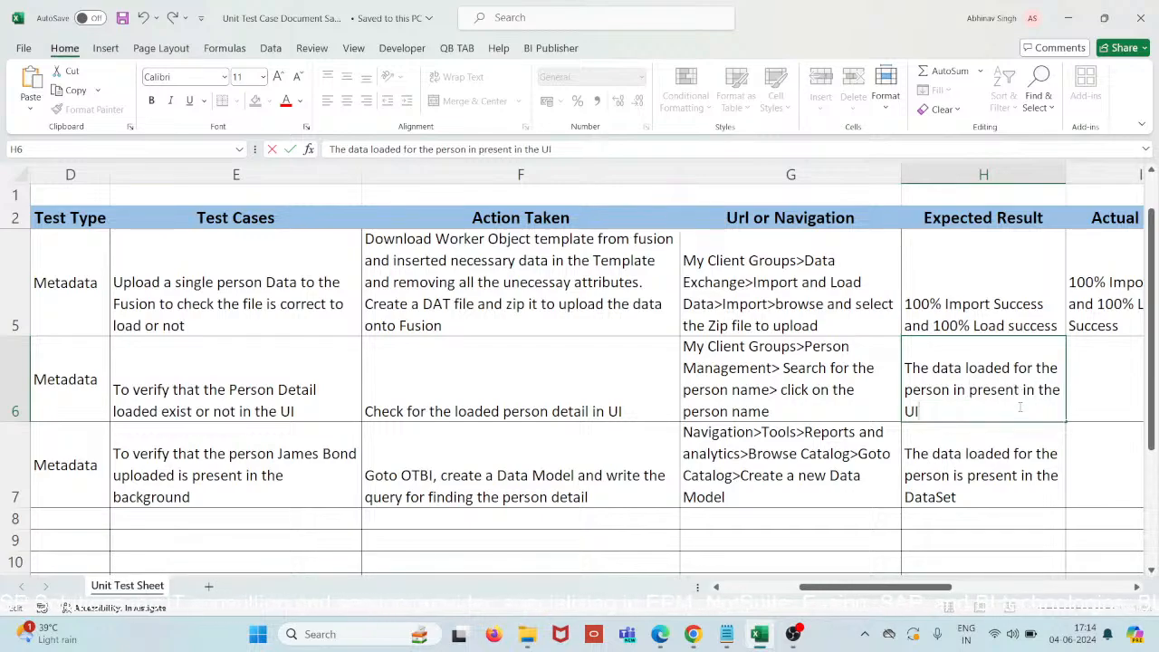
{"action": "key", "text": "ctrl+Return"}
Switch to the Oracle Fusion Cloud Applications window in Chrome and locate the Person Management app under My Client Groups
{"action": "mouse_move", "coordinate": [695, 637]}
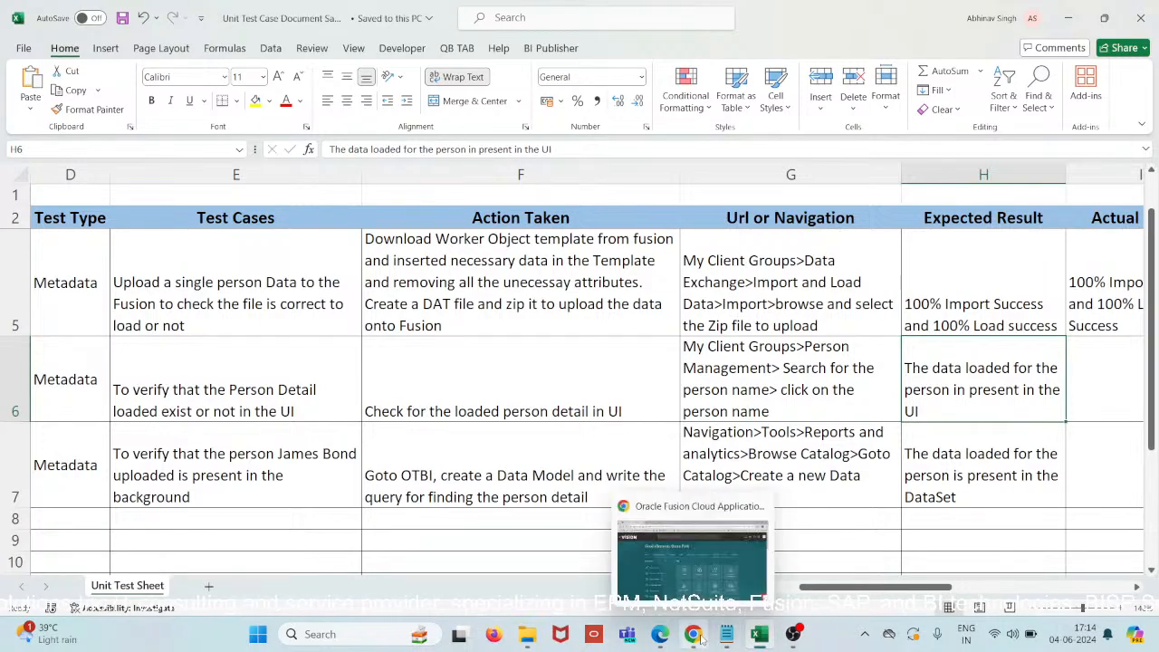
{"action": "left_click", "coordinate": [690, 572]}
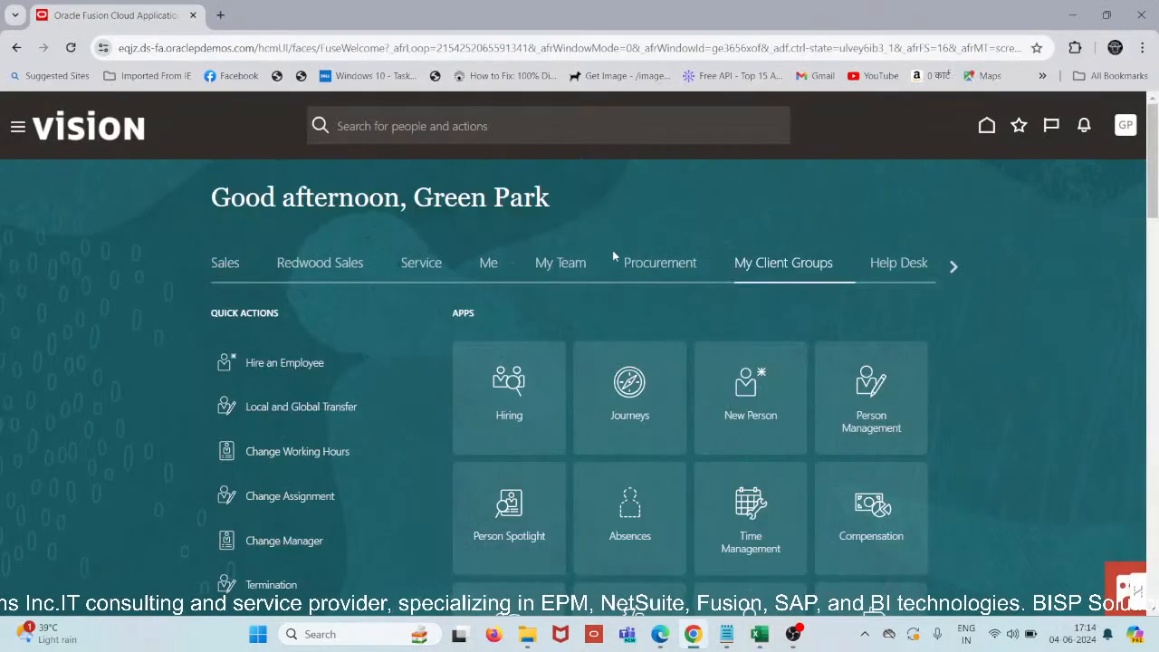
{"action": "scroll", "coordinate": [614, 257], "scroll_direction": "down", "scroll_amount": 1}
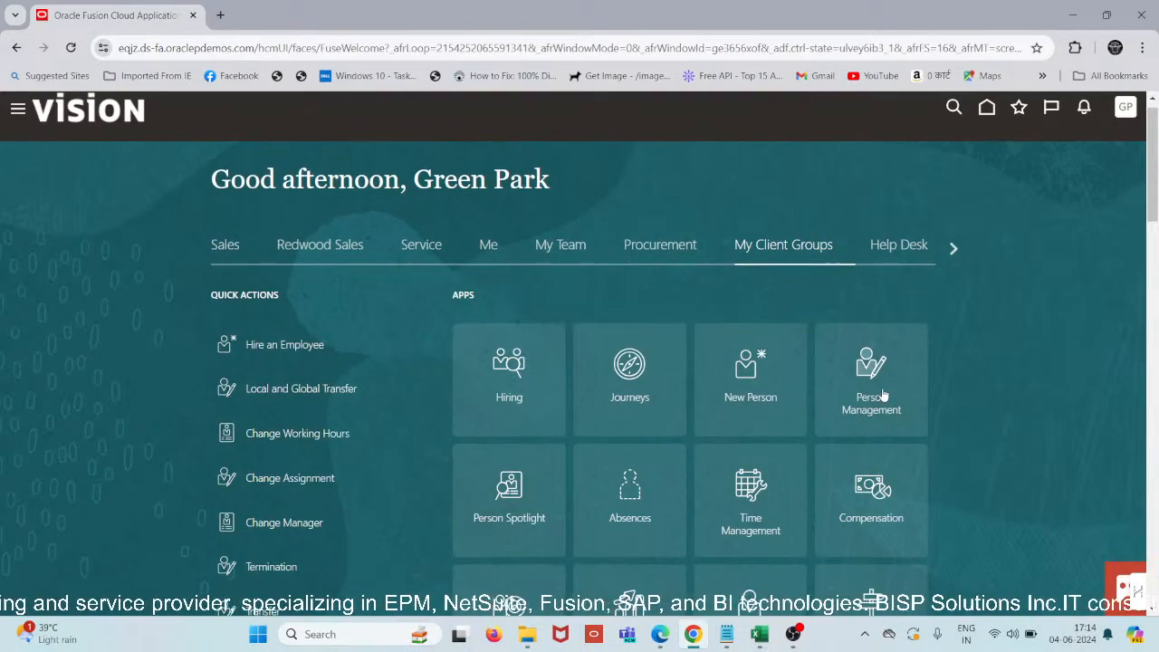
Look up the worker's source system ID and person number in Worker.dat in Notepad, then return to Oracle Fusion
{"action": "mouse_move", "coordinate": [727, 634]}
{"action": "left_click", "coordinate": [720, 545]}
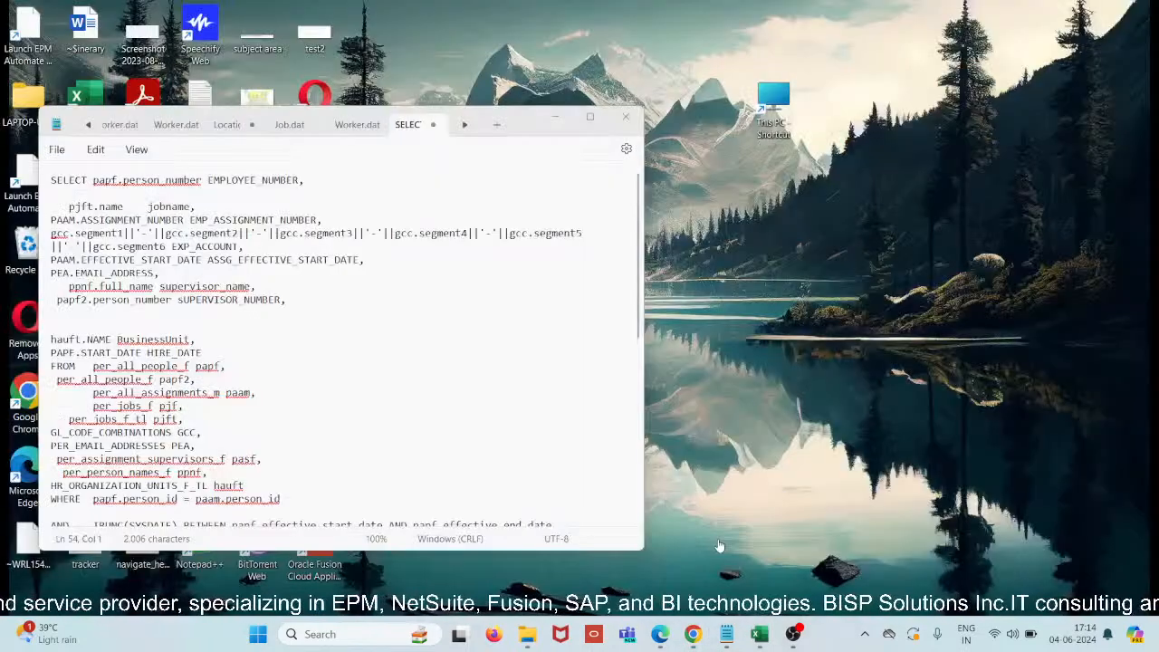
{"action": "left_click", "coordinate": [357, 124]}
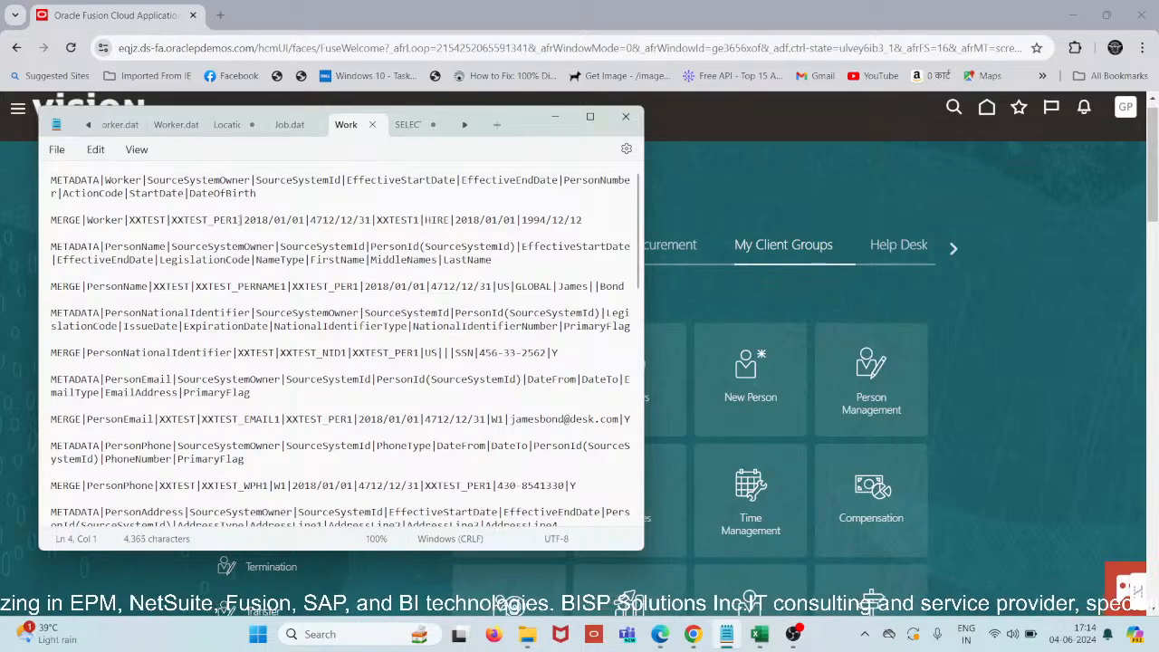
{"action": "left_click_drag", "start_coordinate": [240, 220], "coordinate": [175, 222]}
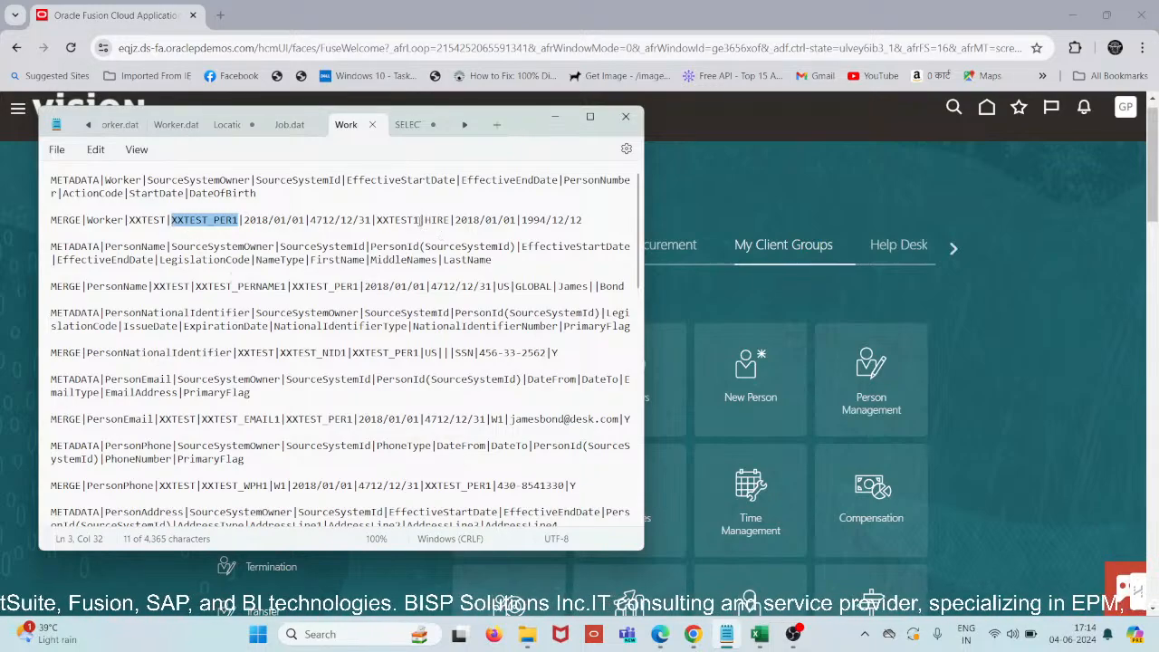
{"action": "double_click", "coordinate": [412, 221]}
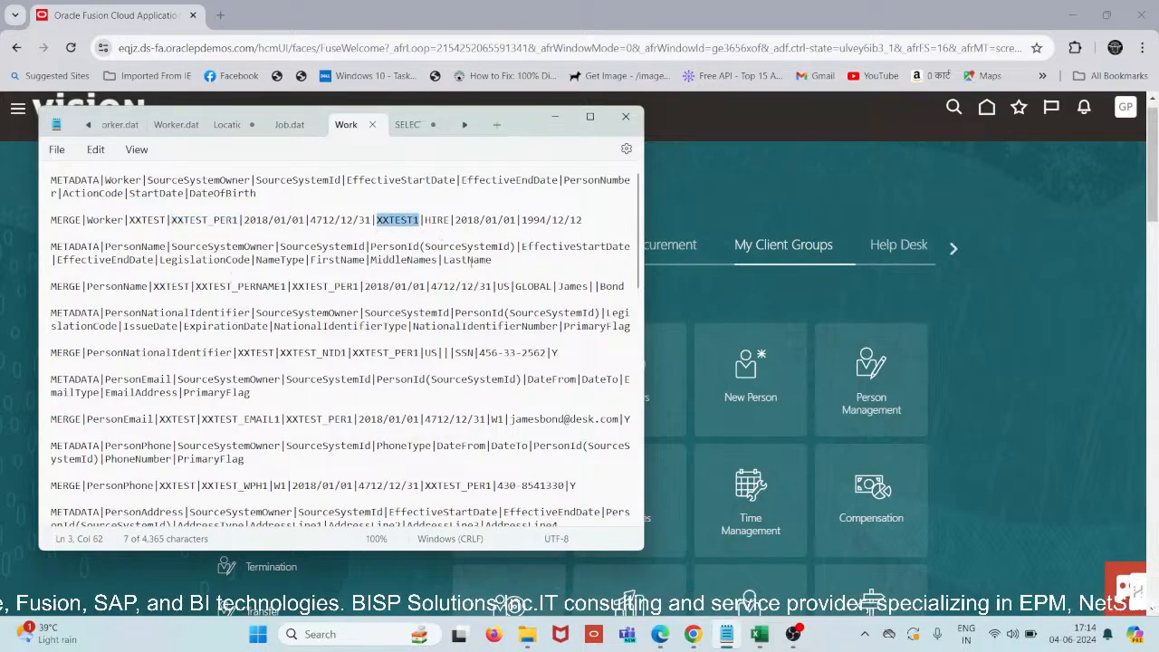
{"action": "left_click", "coordinate": [554, 123]}
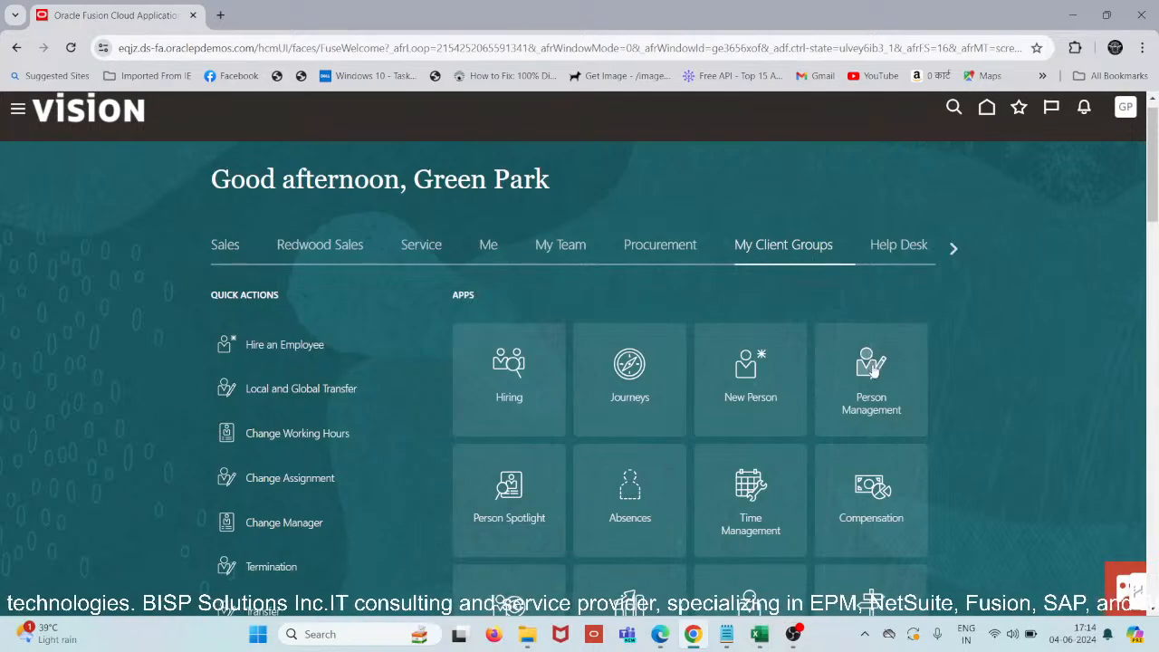
Open Person Management and search for the loaded worker by the person number from the data file
{"action": "left_click", "coordinate": [872, 368]}
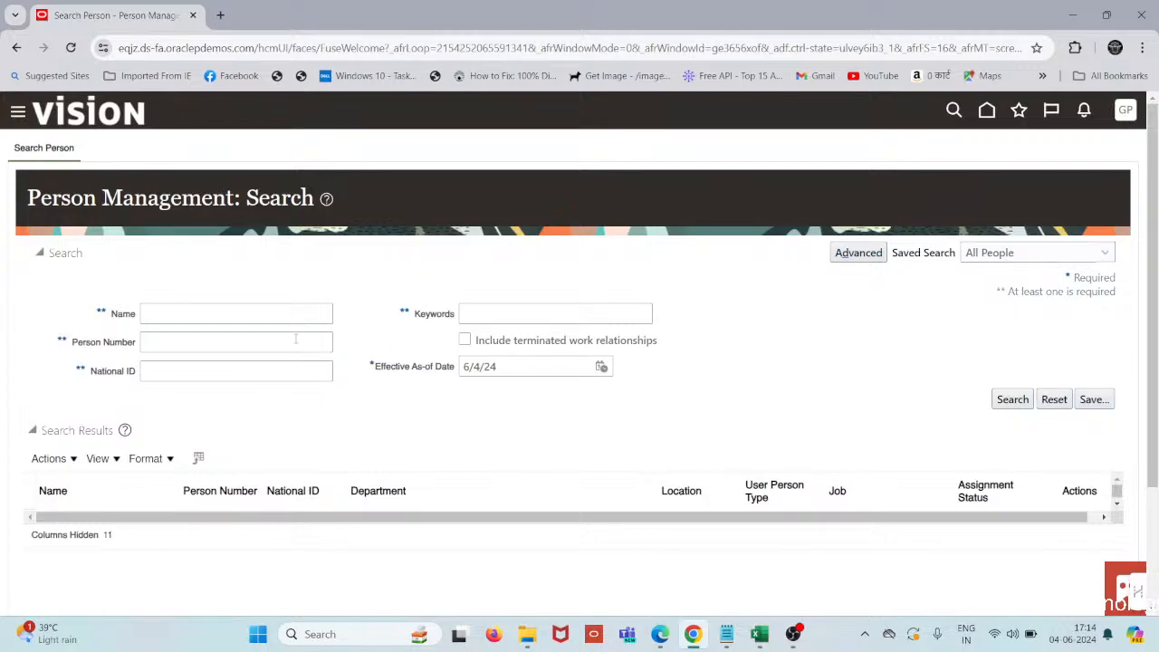
{"action": "left_click", "coordinate": [295, 339]}
{"action": "type", "text": "XXTEST1"}
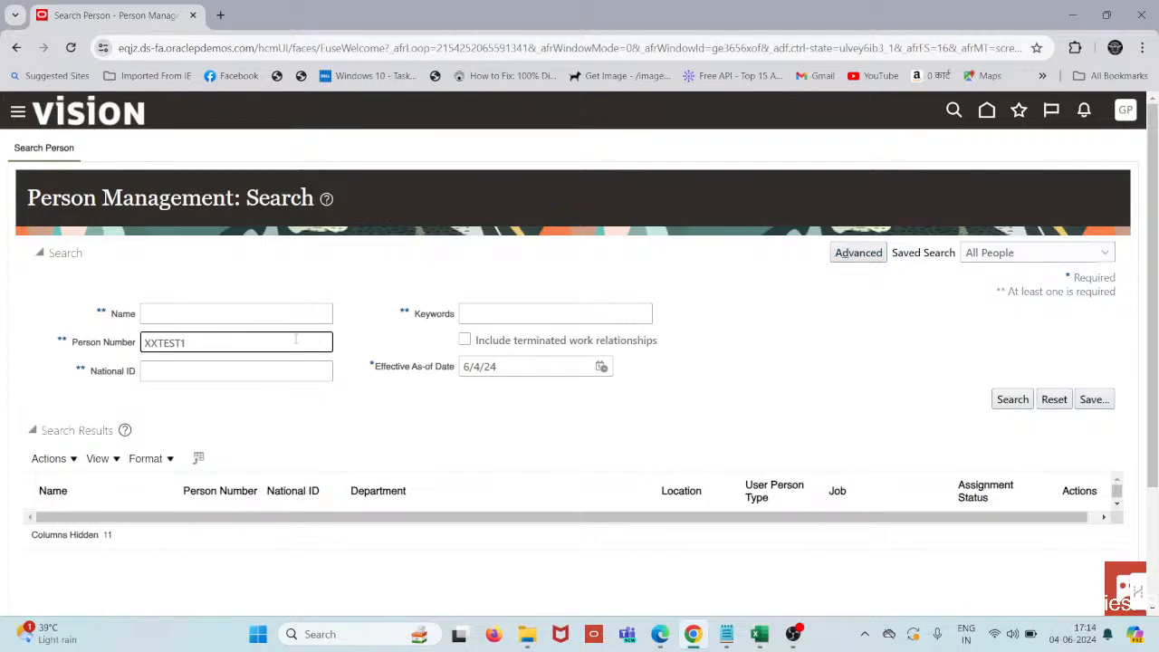
{"action": "left_click", "coordinate": [1025, 406]}
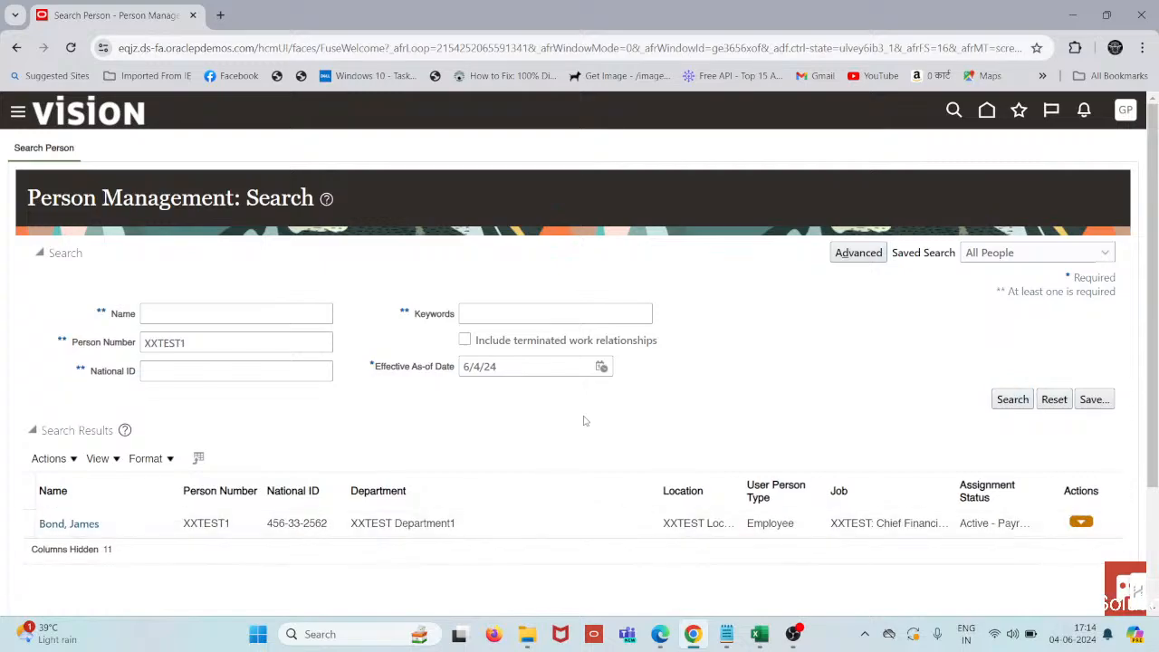
{"action": "scroll", "coordinate": [584, 420], "scroll_direction": "down", "scroll_amount": 2}
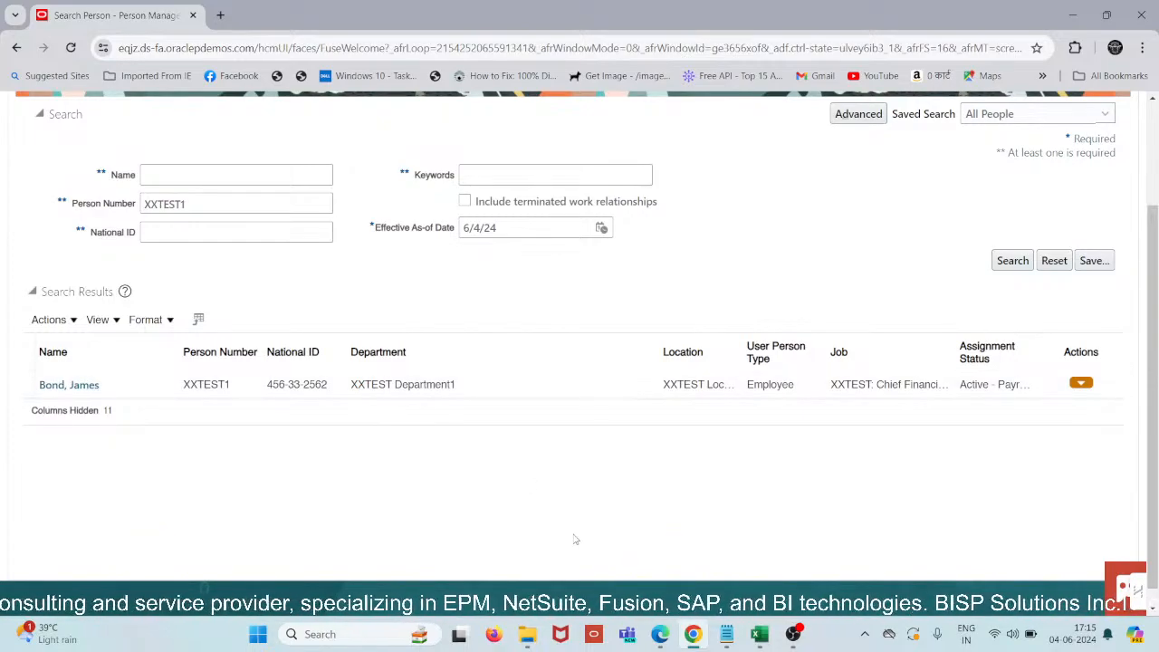
Open the found worker's record and review the employment and assignment details
{"action": "left_click", "coordinate": [67, 391]}
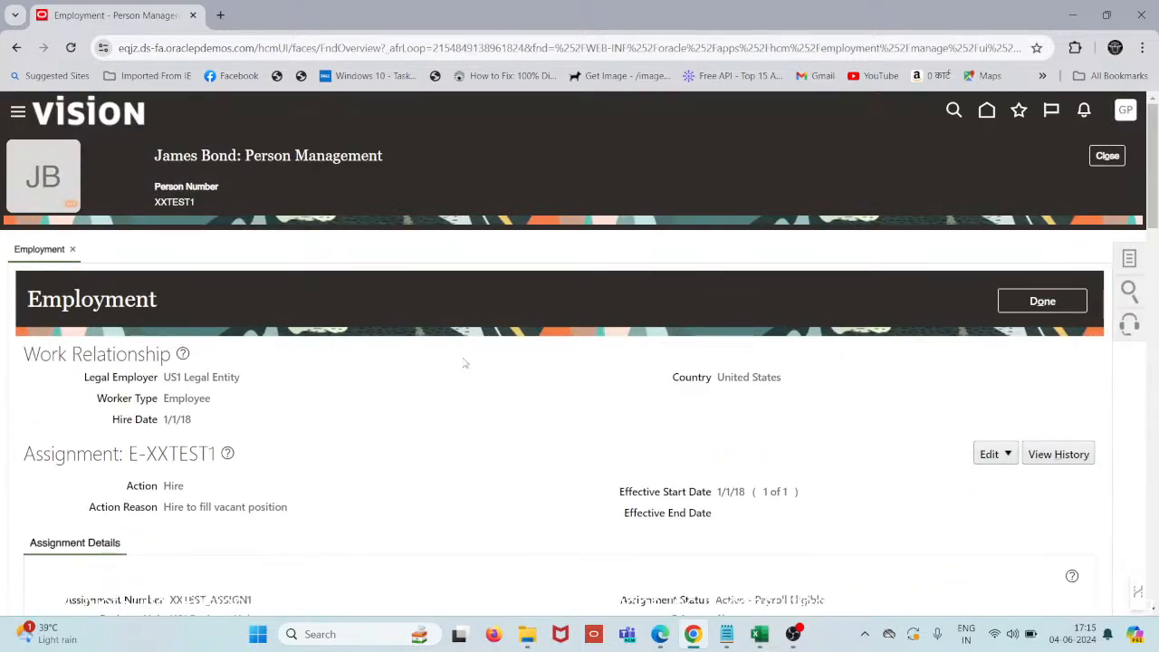
{"action": "scroll", "coordinate": [464, 363], "scroll_direction": "down", "scroll_amount": 2}
{"action": "scroll", "coordinate": [463, 363], "scroll_direction": "down", "scroll_amount": 1}
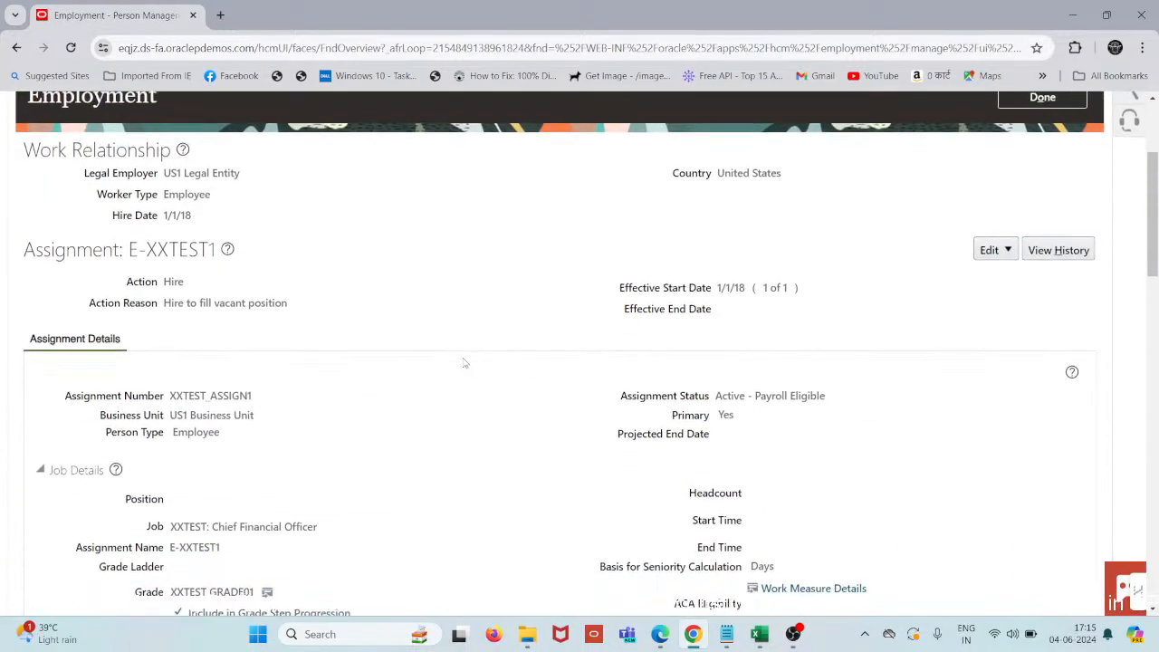
Place the Worker.dat Notepad window beside the Employment page and compare the worker's start date with the displayed hire date
{"action": "mouse_move", "coordinate": [735, 638]}
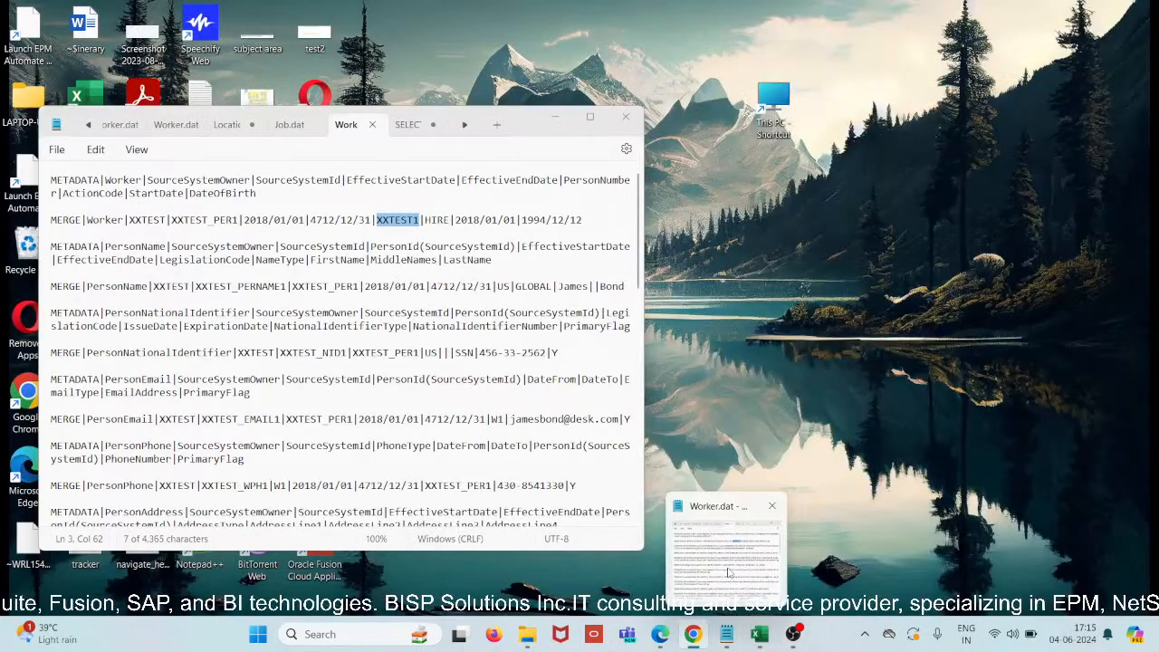
{"action": "left_click", "coordinate": [725, 548]}
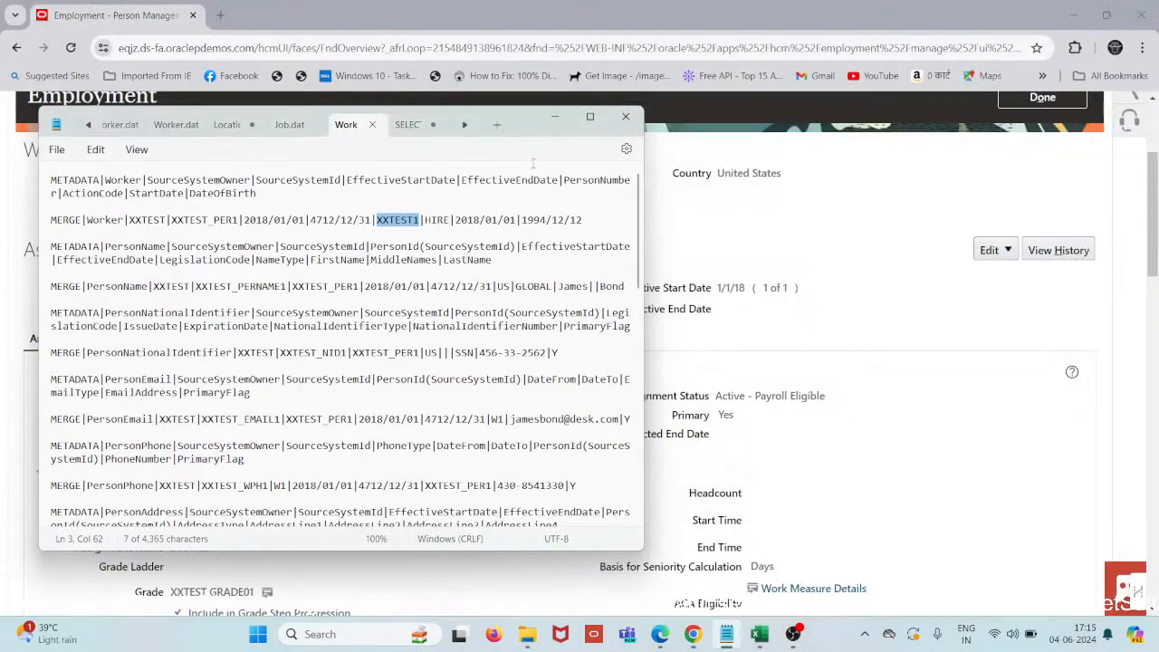
{"action": "left_click", "coordinate": [524, 195]}
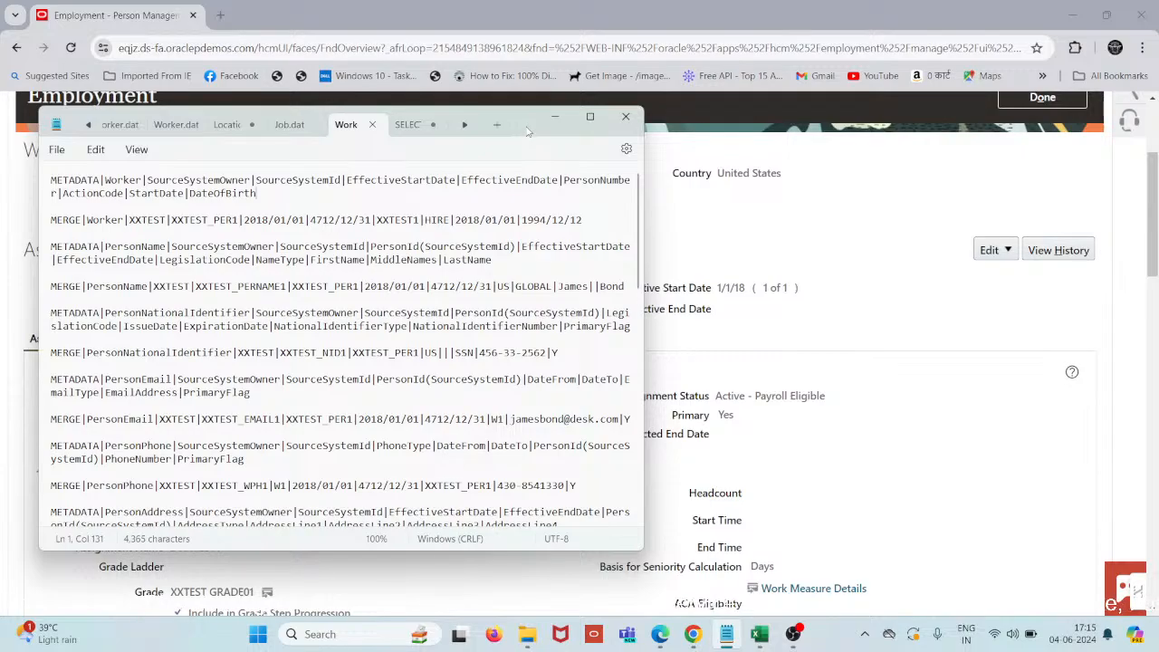
{"action": "left_click_drag", "start_coordinate": [529, 130], "coordinate": [922, 107]}
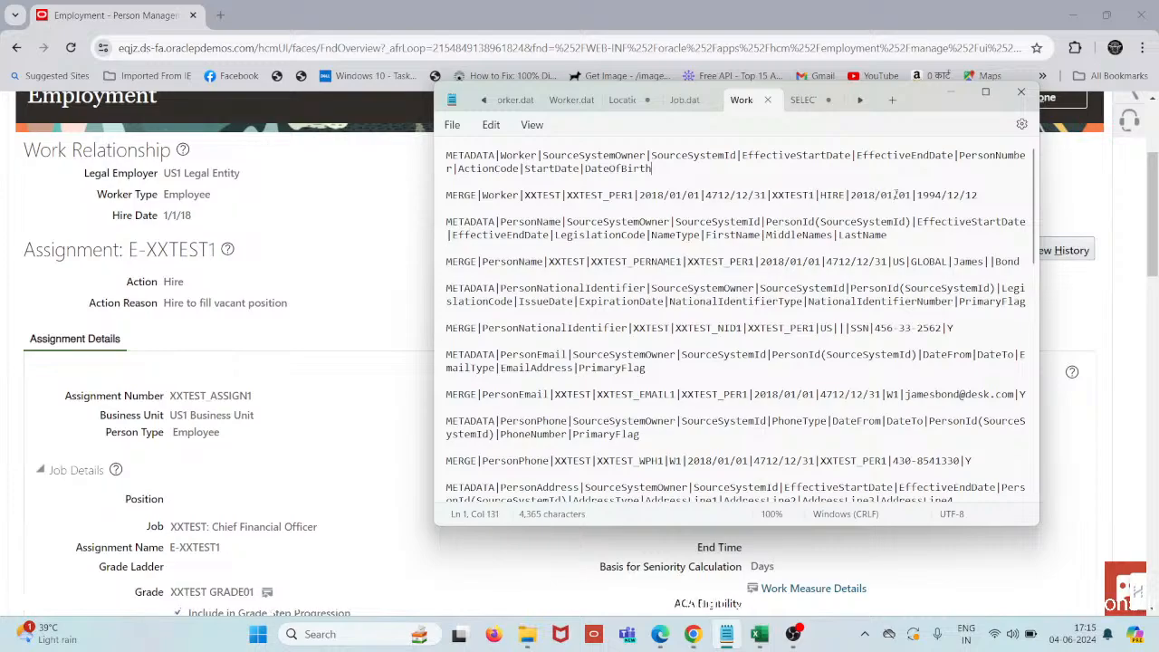
{"action": "left_click_drag", "start_coordinate": [914, 195], "coordinate": [852, 197]}
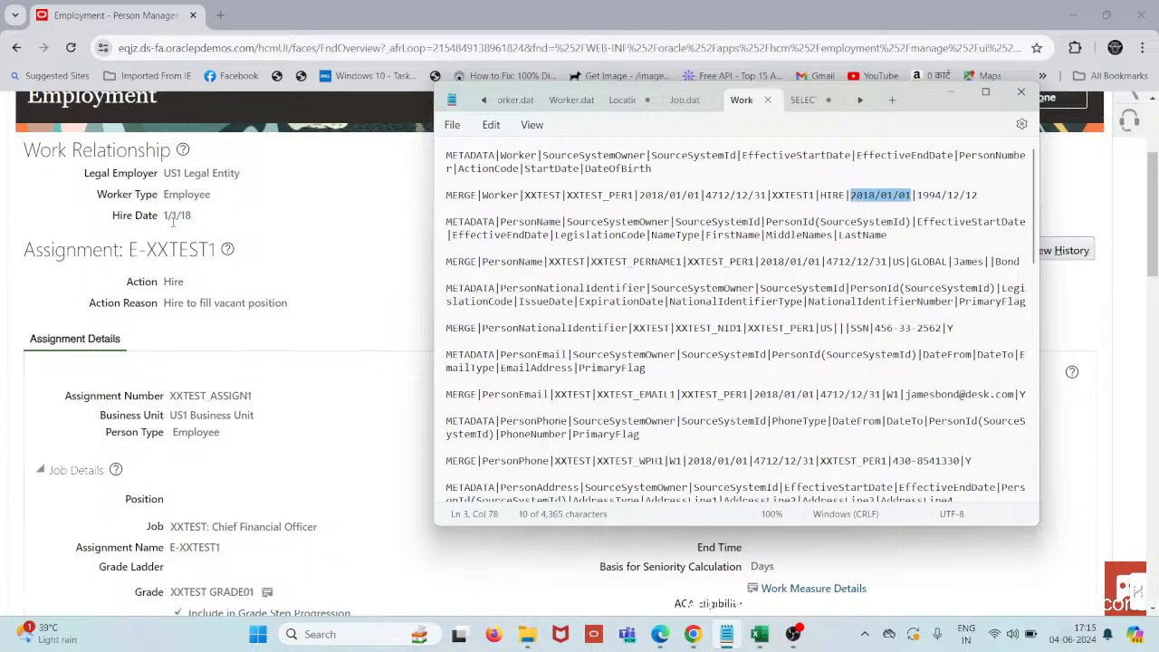
Compare the assignment number and job details in Worker.dat's Assignment line with the Employment page, then minimize Notepad
{"action": "scroll", "coordinate": [288, 223], "scroll_direction": "down", "scroll_amount": 1}
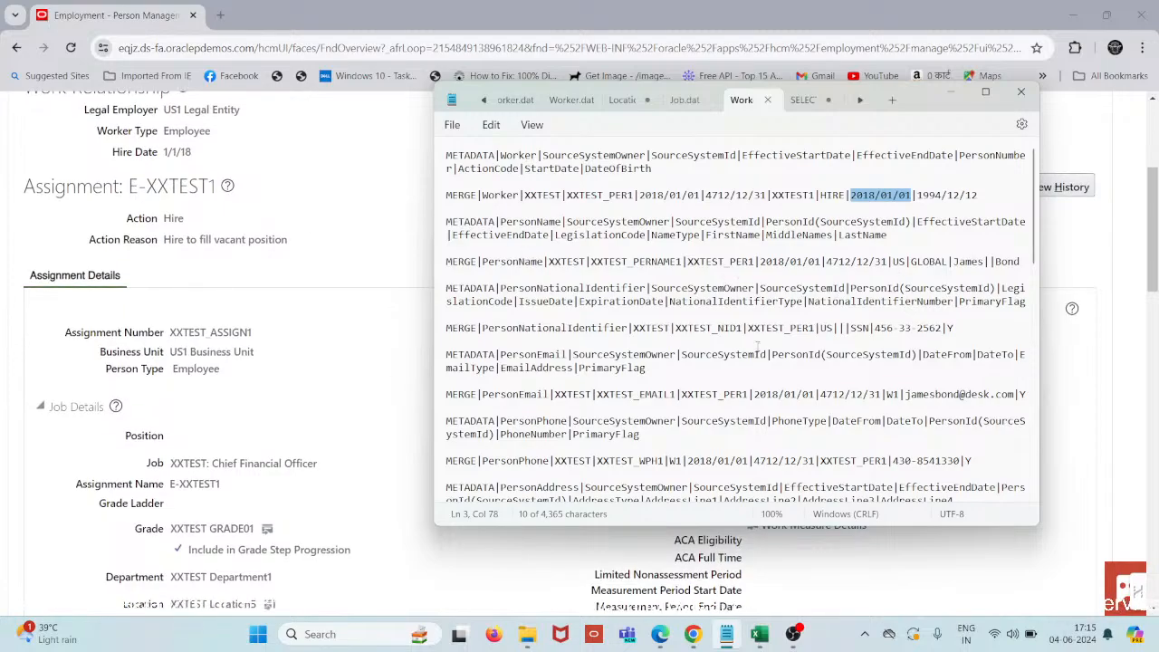
{"action": "scroll", "coordinate": [763, 369], "scroll_direction": "down", "scroll_amount": 7}
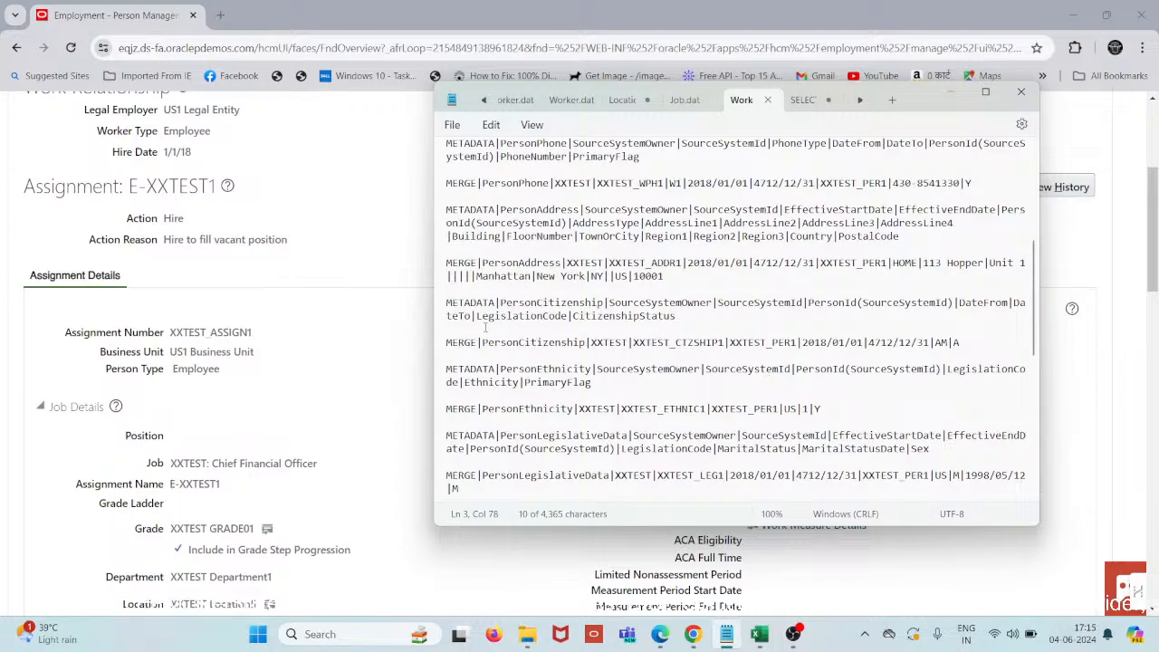
{"action": "scroll", "coordinate": [748, 317], "scroll_direction": "down", "scroll_amount": 7}
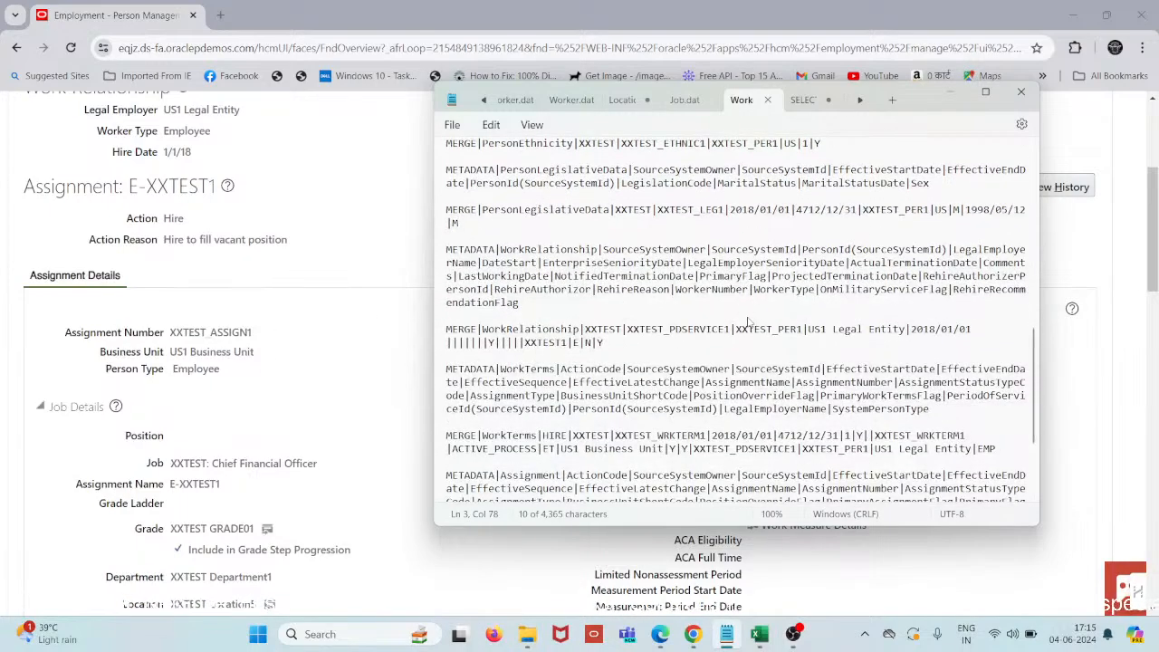
{"action": "scroll", "coordinate": [748, 322], "scroll_direction": "down", "scroll_amount": 4}
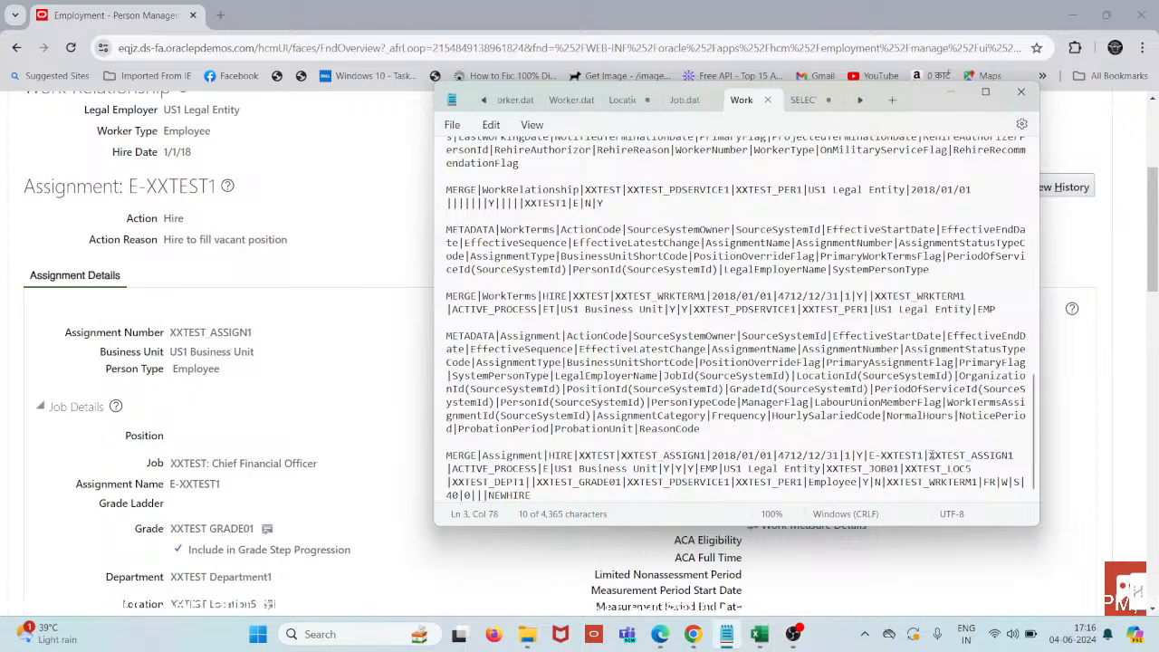
{"action": "left_click_drag", "start_coordinate": [932, 454], "coordinate": [1017, 459]}
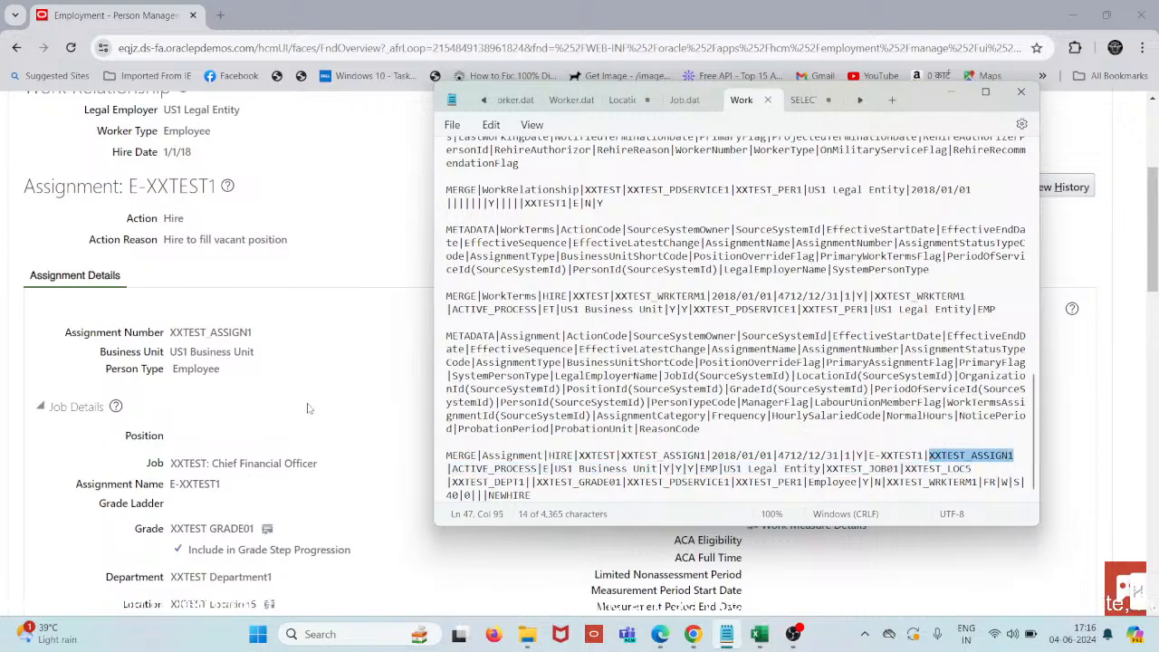
{"action": "scroll", "coordinate": [307, 408], "scroll_direction": "down", "scroll_amount": 1}
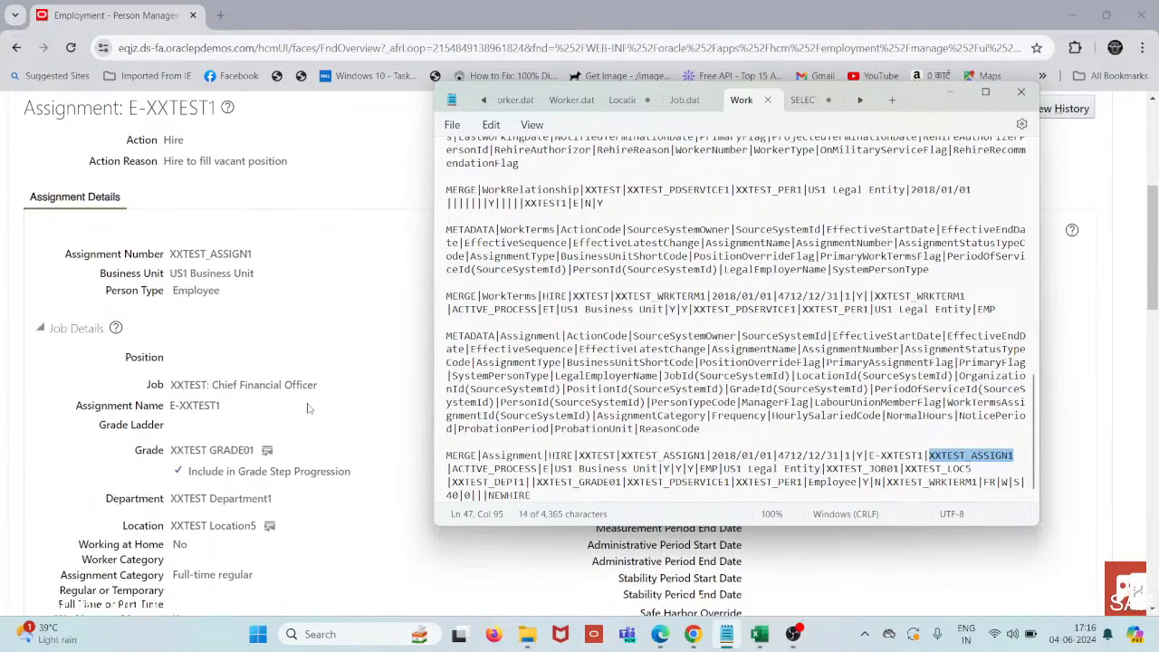
{"action": "scroll", "coordinate": [307, 408], "scroll_direction": "down", "scroll_amount": 2}
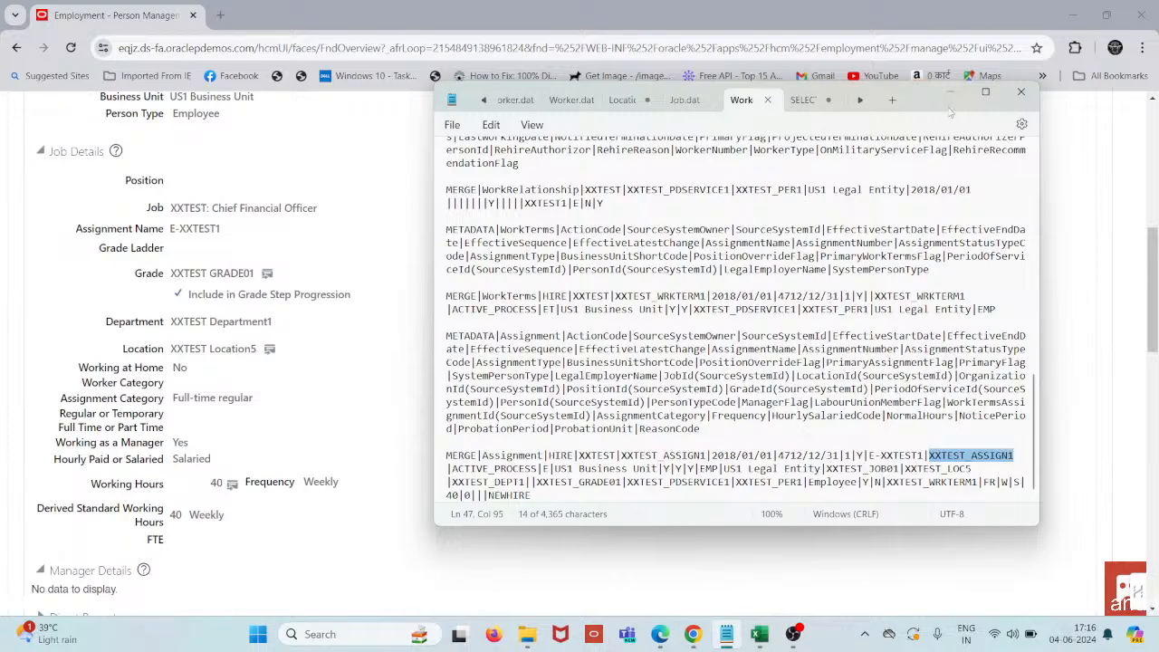
{"action": "left_click", "coordinate": [950, 93]}
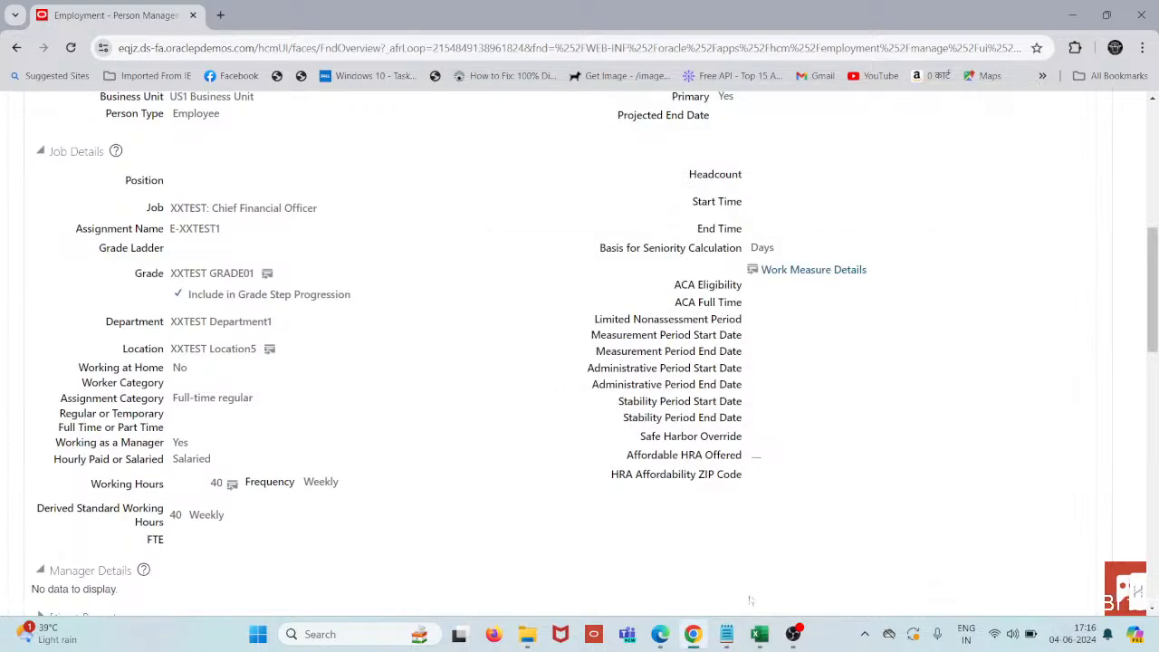
Switch to the Excel unit test sheet and enter "The Data loaded for the person is present in the UI" as row 6's Actual Result
{"action": "left_click", "coordinate": [759, 634]}
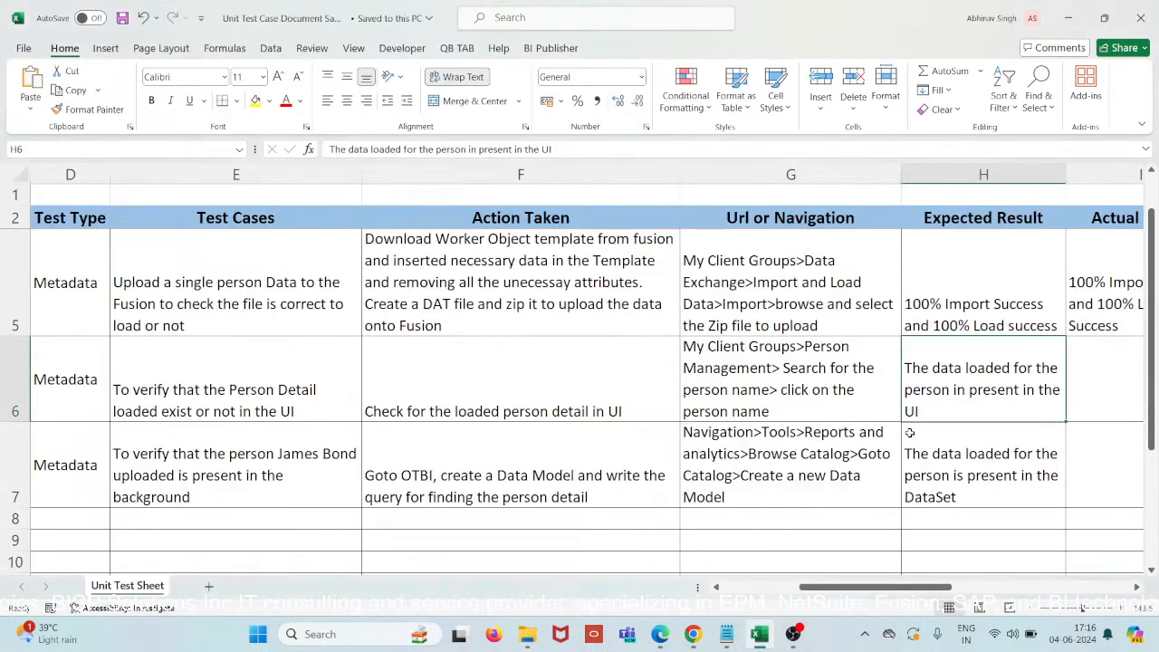
{"action": "scroll", "coordinate": [910, 433], "scroll_direction": "right", "scroll_amount": 5}
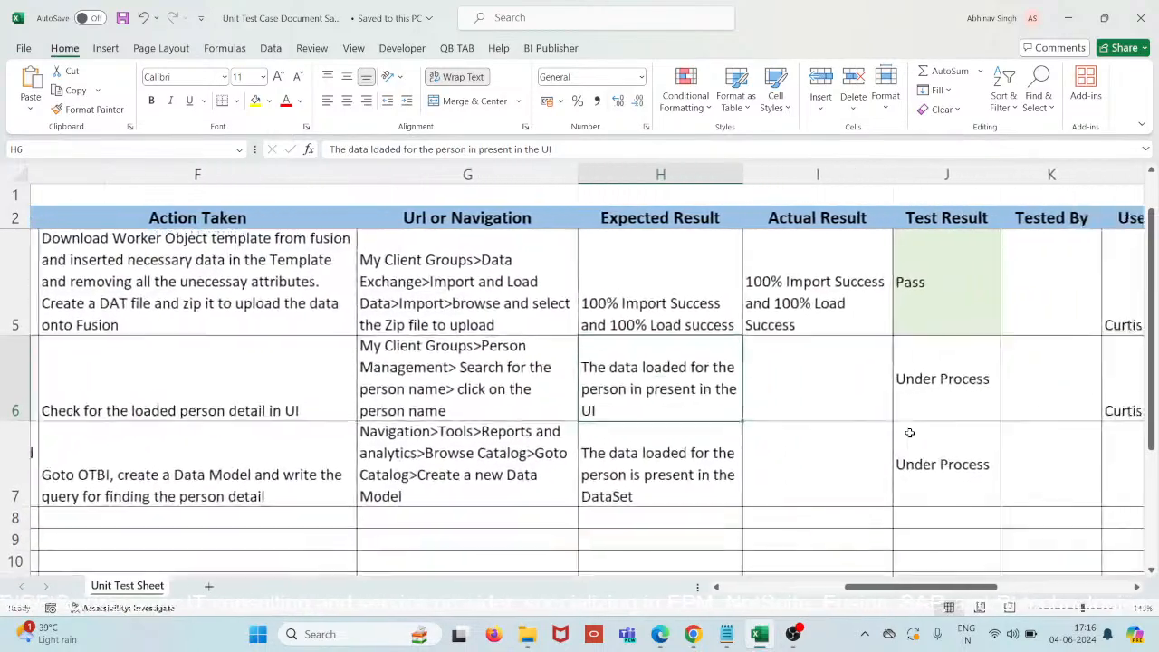
{"action": "scroll", "coordinate": [911, 433], "scroll_direction": "right", "scroll_amount": 1}
{"action": "left_click", "coordinate": [810, 408]}
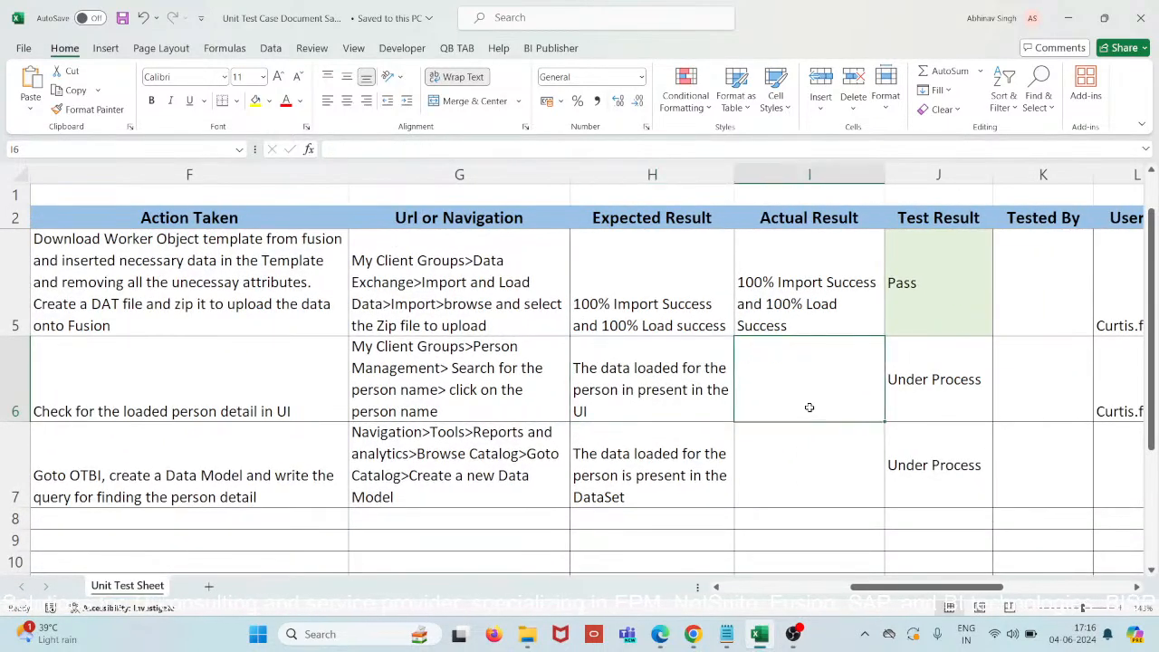
{"action": "double_click", "coordinate": [809, 407]}
{"action": "type", "text": "The "}
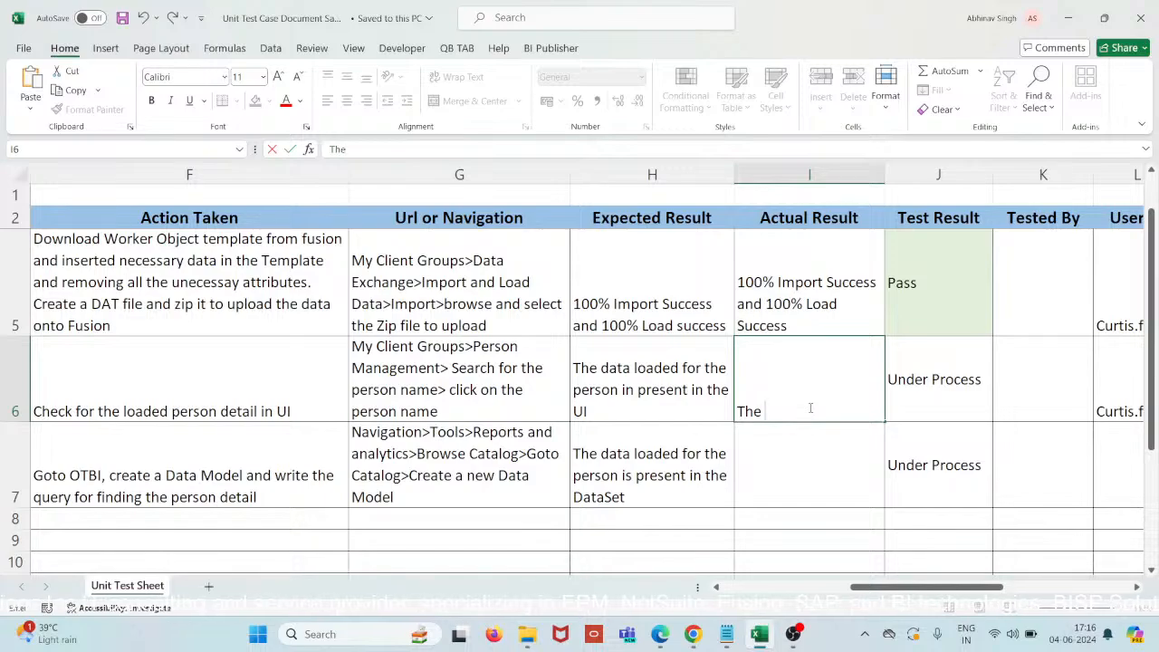
{"action": "type", "text": "Data load"}
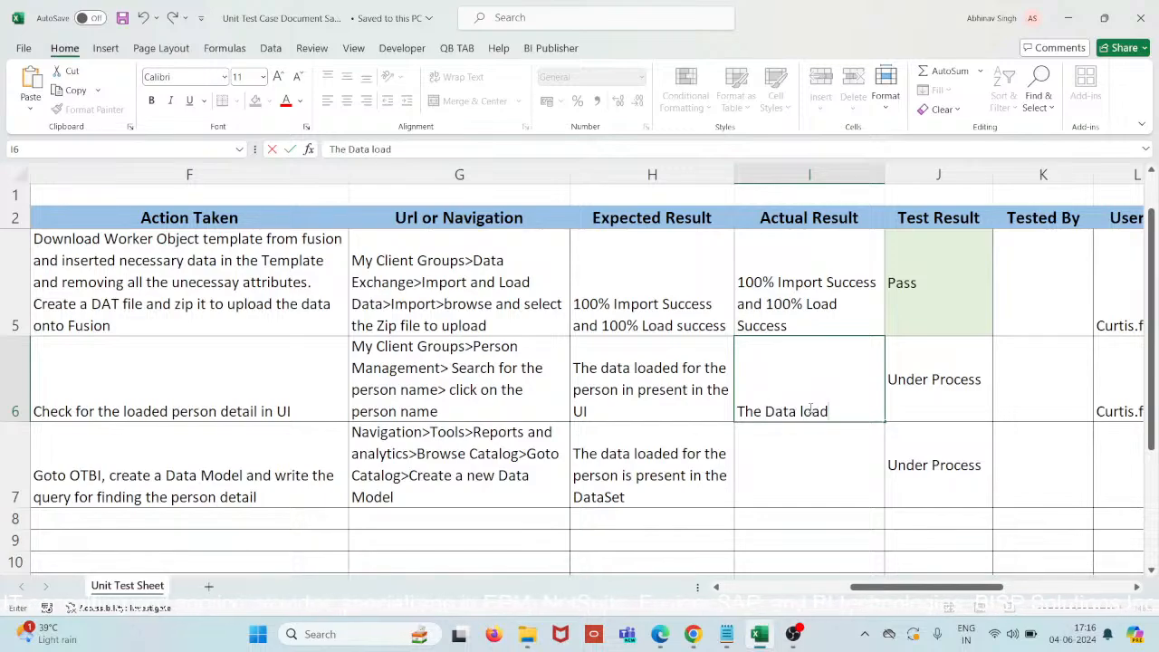
{"action": "key", "text": "BackSpace"}
{"action": "type", "text": "ded"}
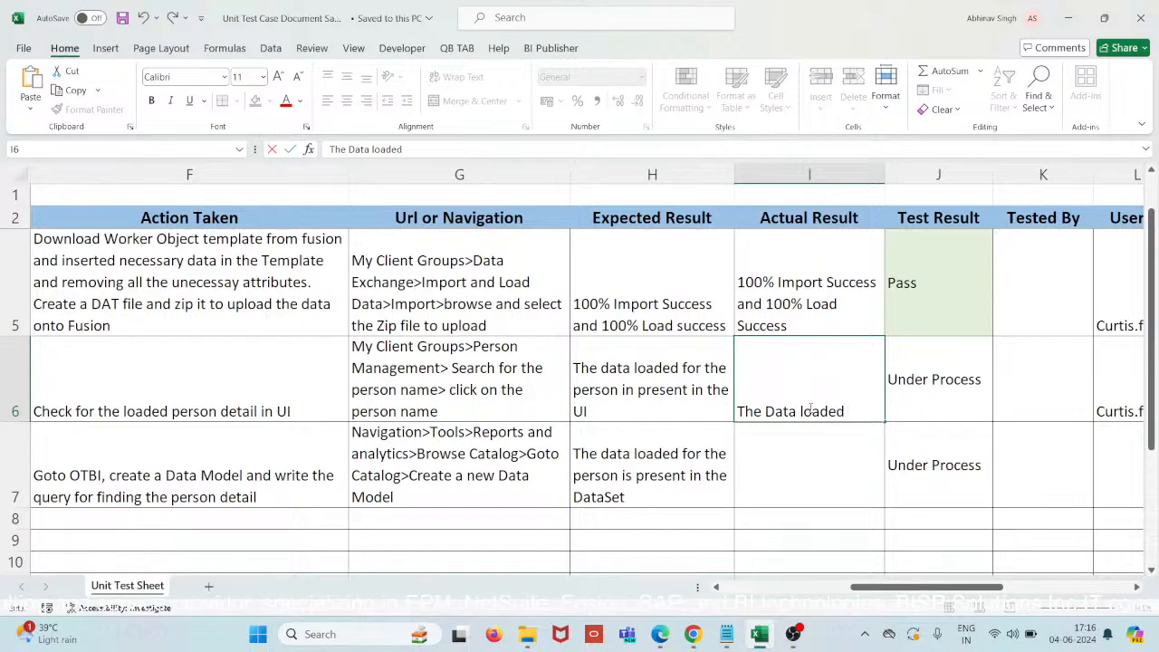
{"action": "type", "text": " for t"}
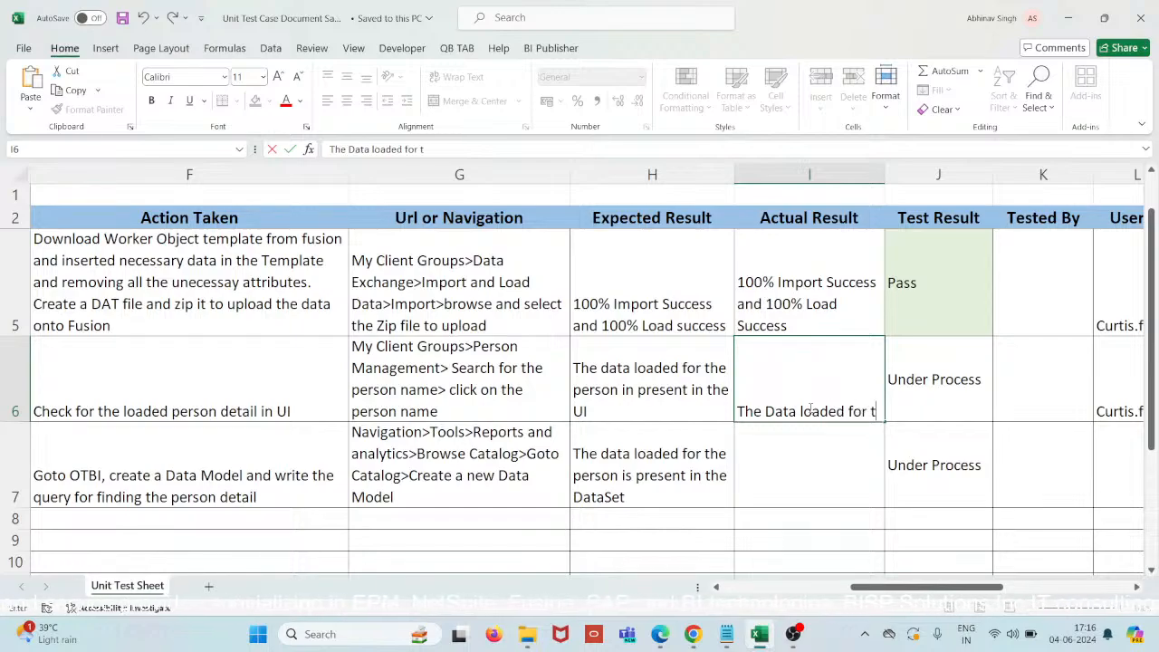
{"action": "type", "text": "he perso"}
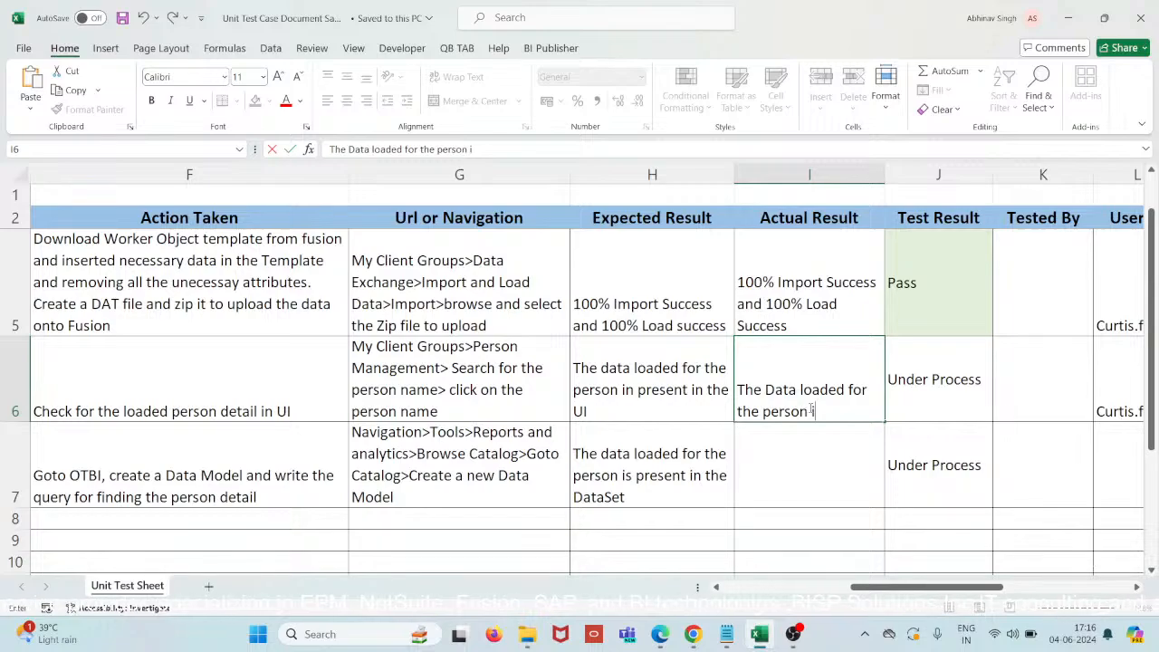
{"action": "type", "text": "n I"}
{"action": "key", "text": "BackSpace"}
{"action": "type", "text": "is prese"}
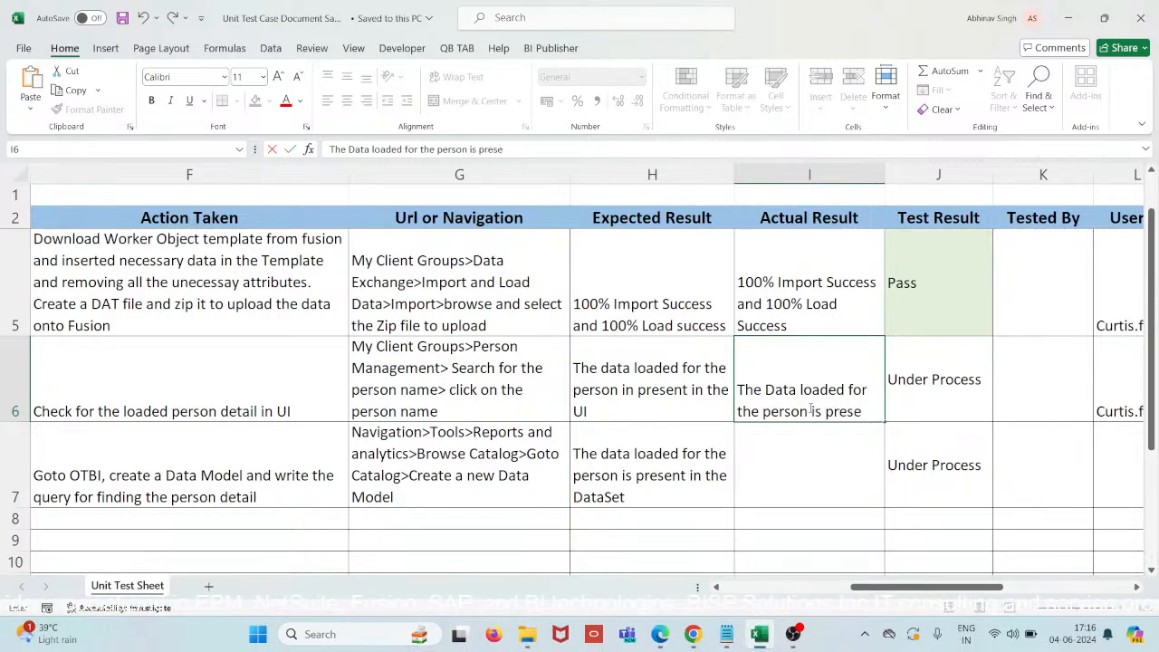
{"action": "type", "text": "nt in the "}
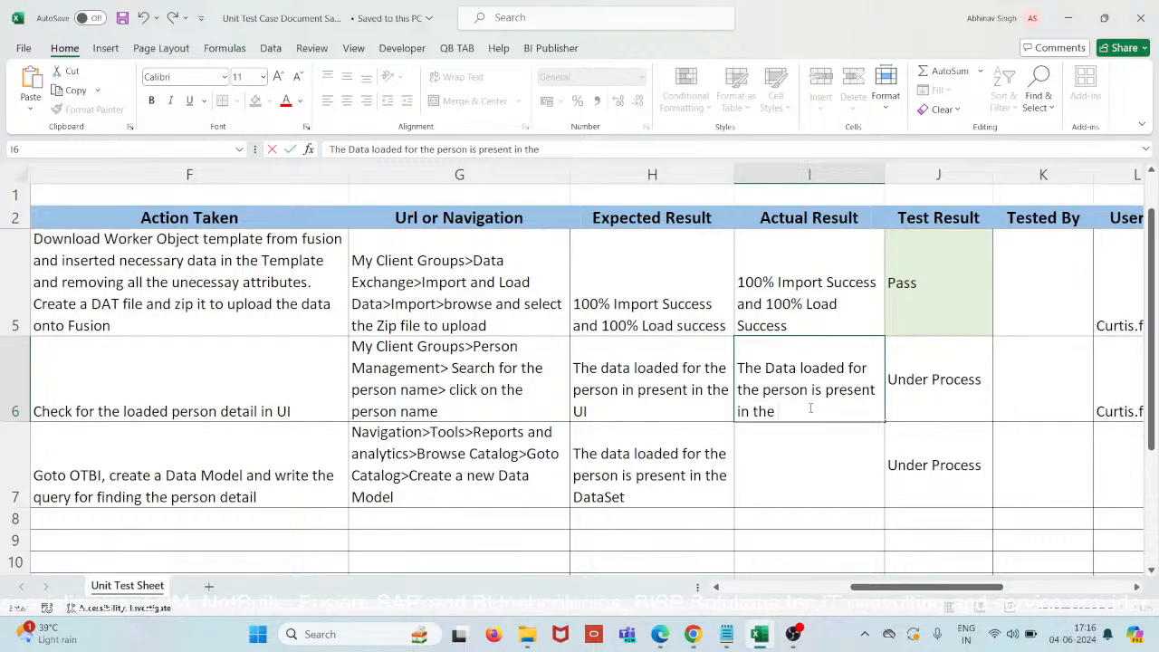
{"action": "type", "text": "UI"}
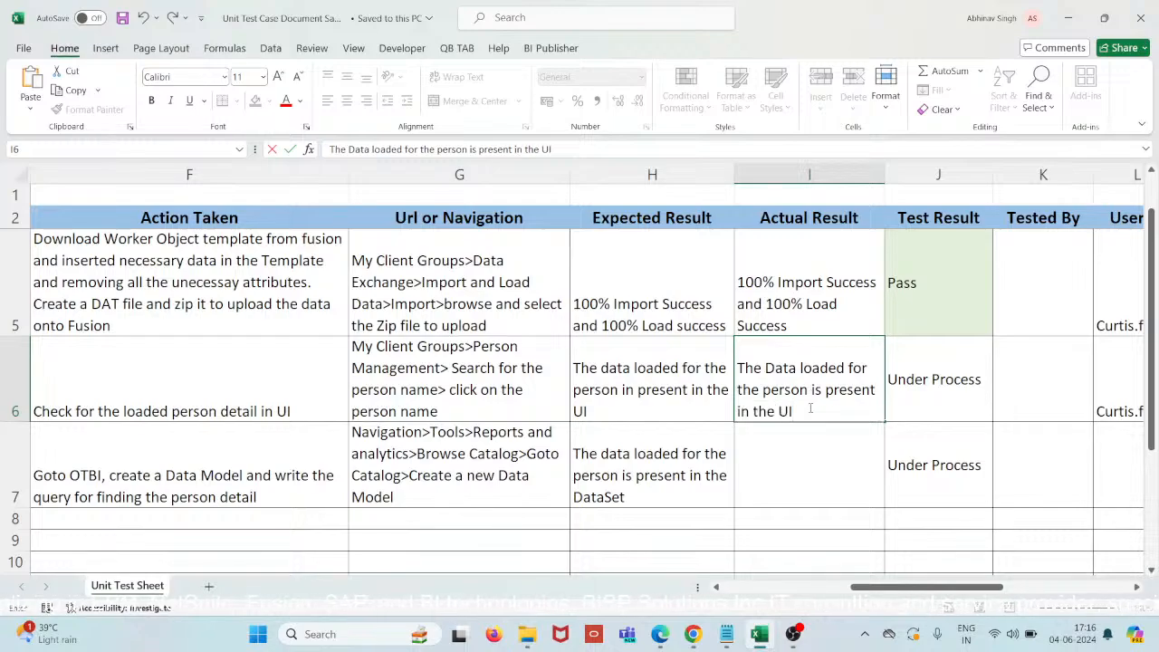
Set the Test Result of the UI verification case in row 6 to Pass and save the workbook
{"action": "left_click", "coordinate": [896, 380]}
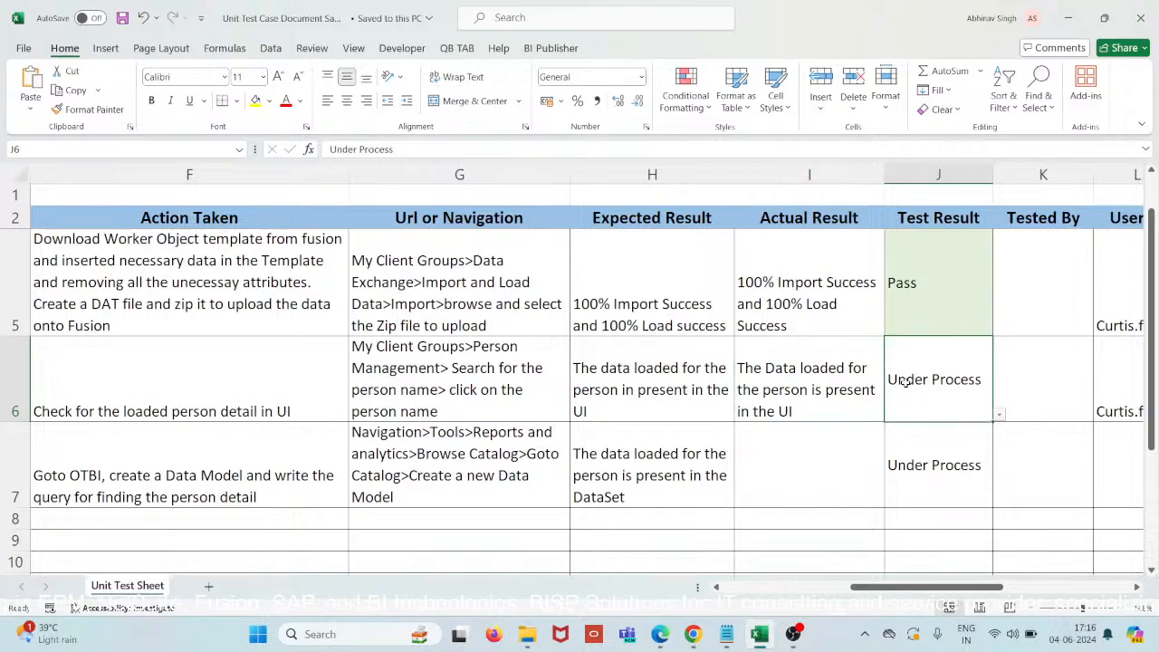
{"action": "scroll", "coordinate": [743, 398], "scroll_direction": "right", "scroll_amount": 3}
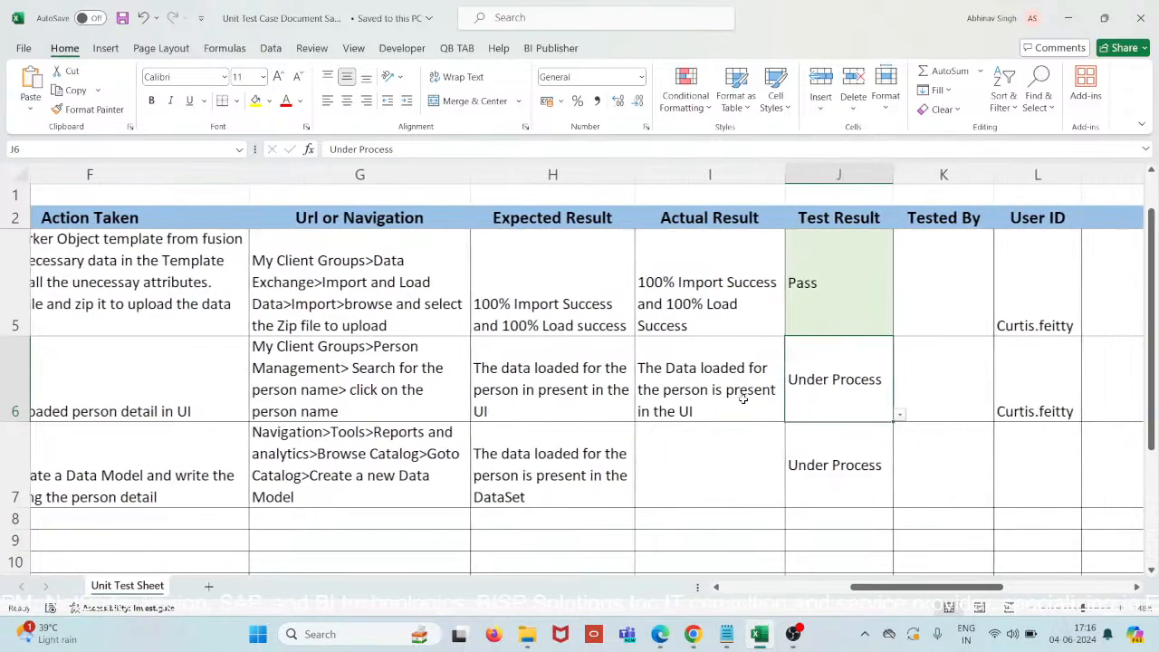
{"action": "scroll", "coordinate": [742, 399], "scroll_direction": "left", "scroll_amount": 3}
{"action": "scroll", "coordinate": [779, 399], "scroll_direction": "right", "scroll_amount": 2}
{"action": "scroll", "coordinate": [821, 391], "scroll_direction": "left", "scroll_amount": 2}
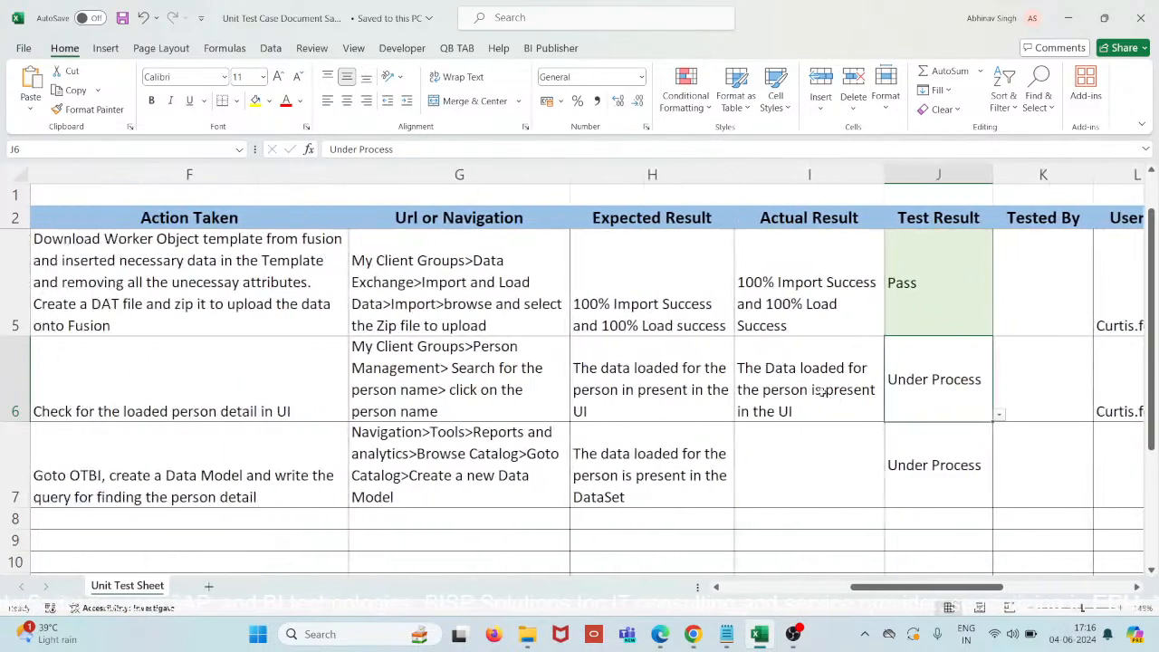
{"action": "left_click", "coordinate": [999, 417]}
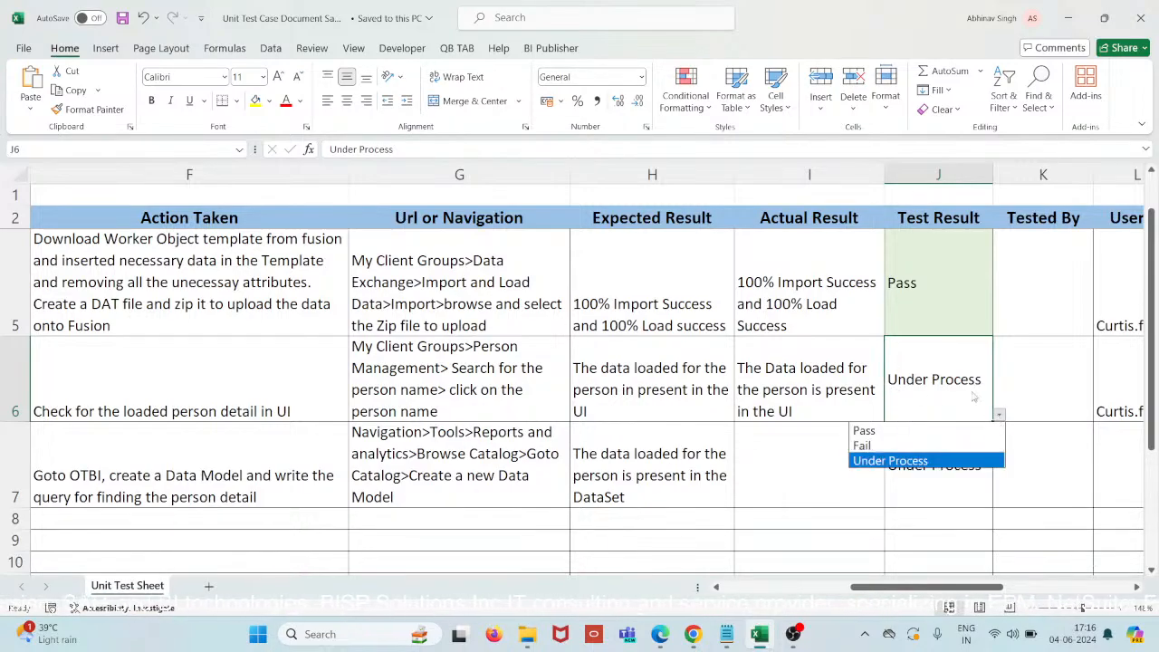
{"action": "left_click", "coordinate": [896, 433]}
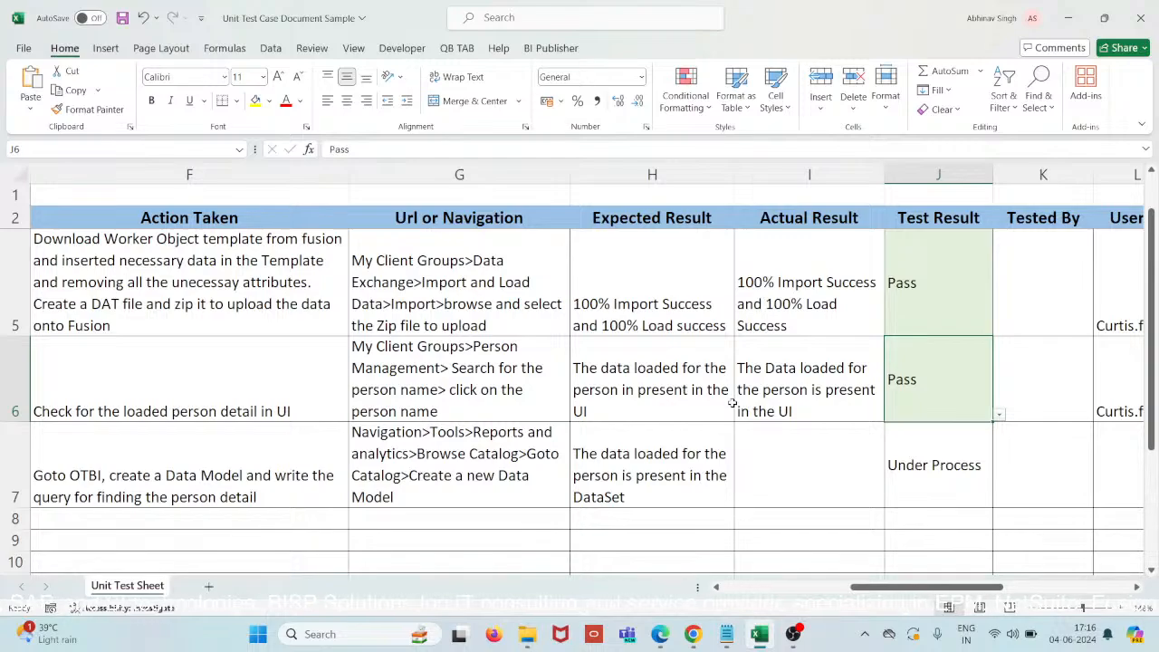
{"action": "key", "text": "ctrl+s"}
Review the result, User ID and image evidence columns for the test cases in rows 5 to 7
{"action": "scroll", "coordinate": [734, 405], "scroll_direction": "right", "scroll_amount": 4}
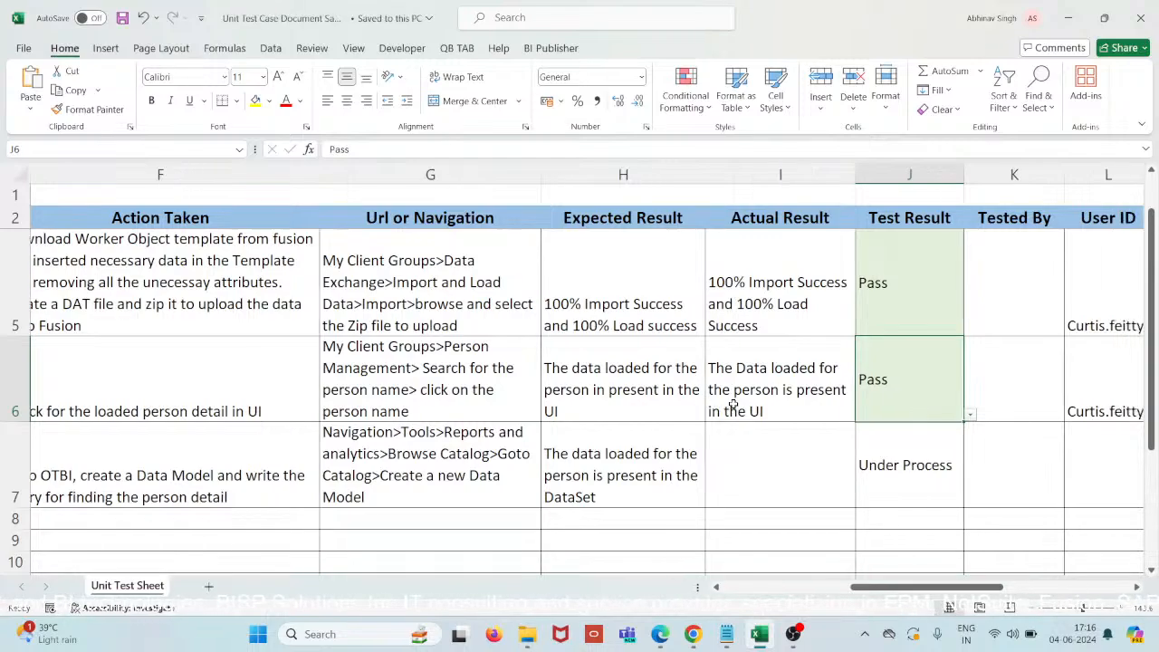
{"action": "scroll", "coordinate": [734, 405], "scroll_direction": "right", "scroll_amount": 2}
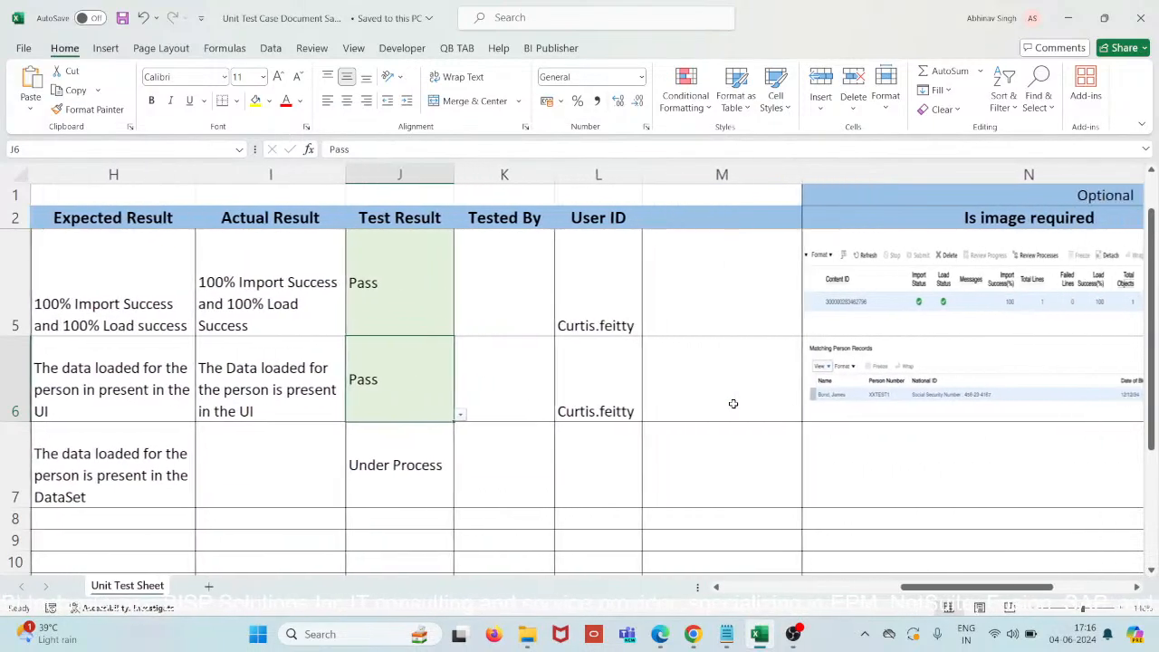
{"action": "scroll", "coordinate": [733, 404], "scroll_direction": "left", "scroll_amount": 1}
{"action": "scroll", "coordinate": [734, 404], "scroll_direction": "left", "scroll_amount": 2}
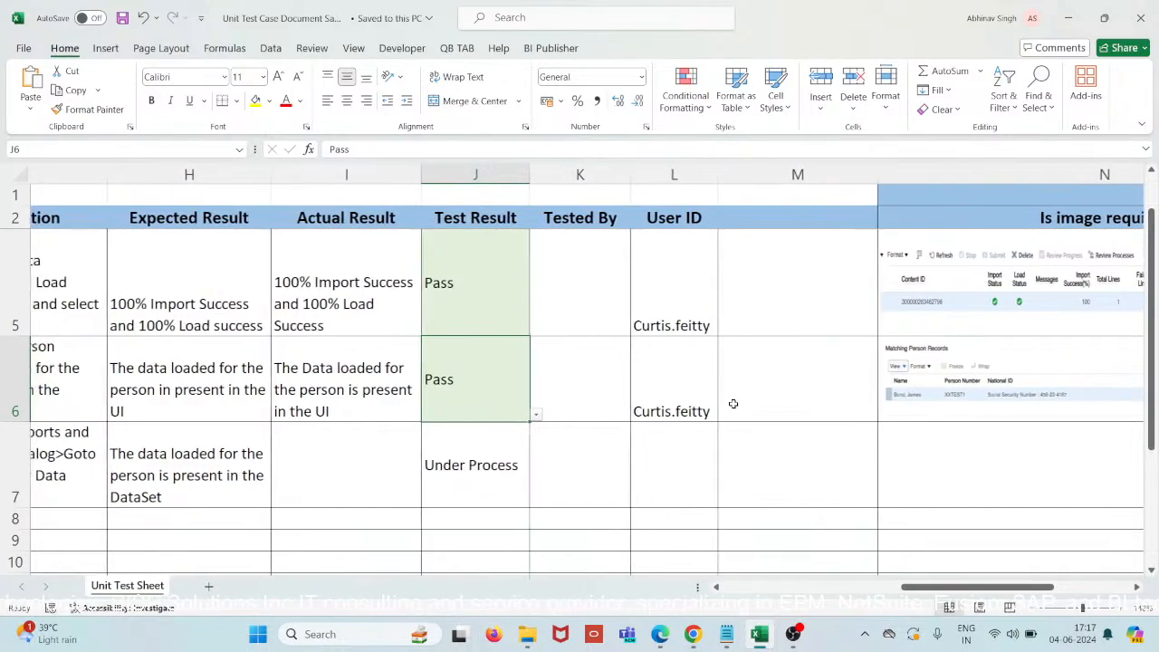
{"action": "scroll", "coordinate": [983, 393], "scroll_direction": "right", "scroll_amount": 3}
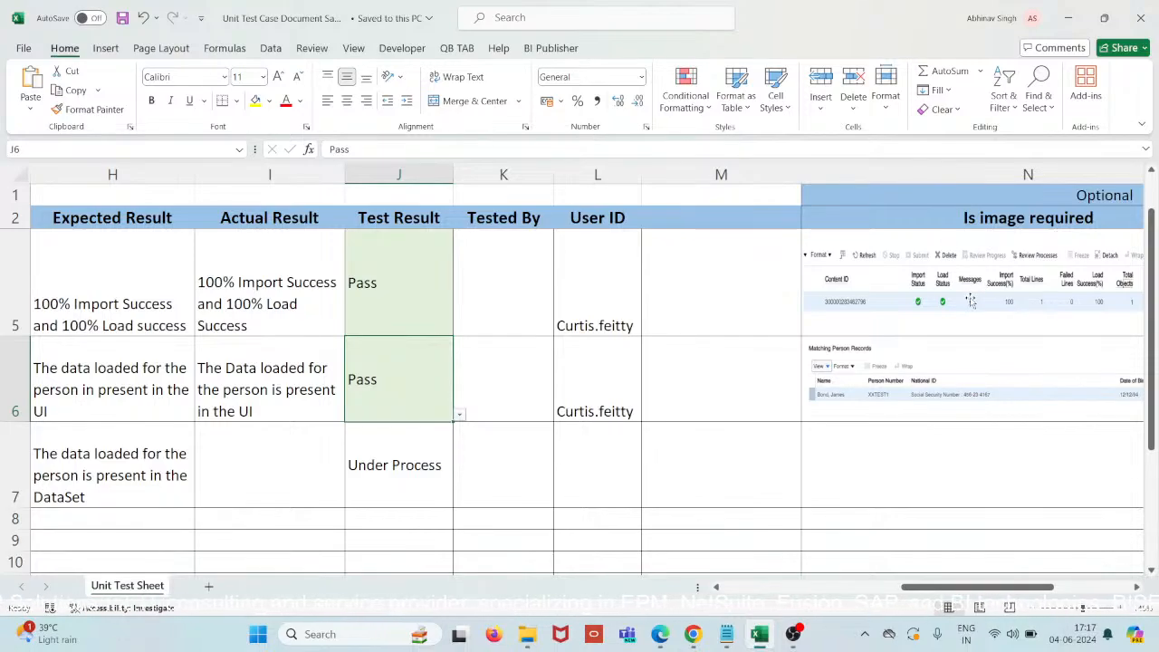
{"action": "scroll", "coordinate": [970, 301], "scroll_direction": "left", "scroll_amount": 5}
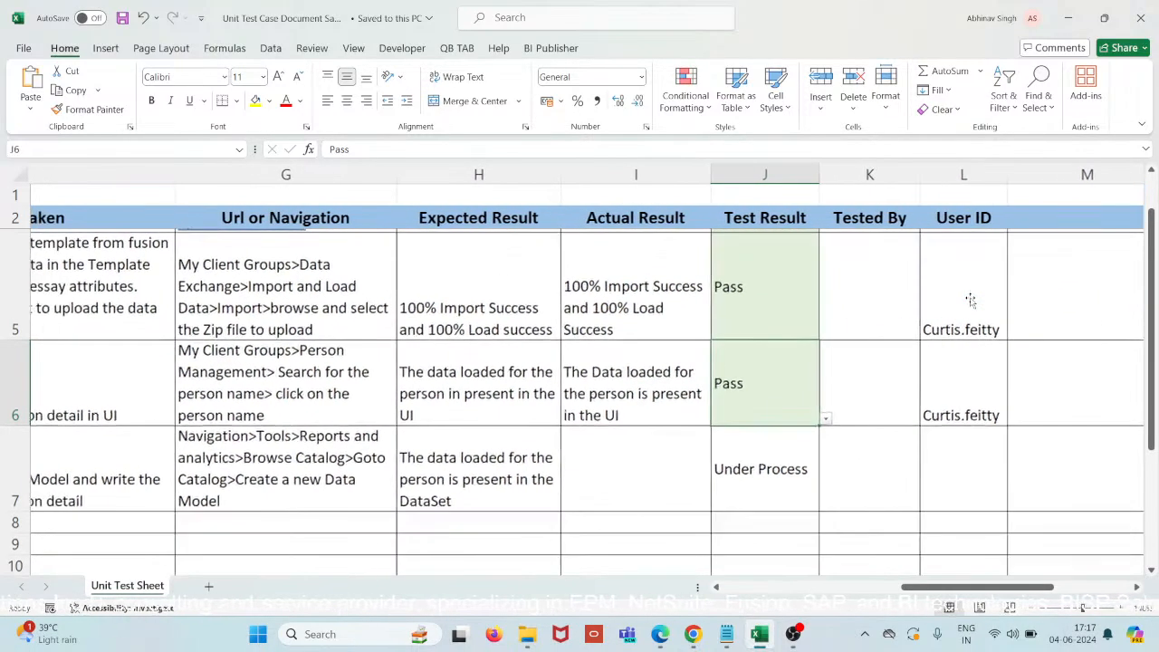
{"action": "scroll", "coordinate": [970, 301], "scroll_direction": "right", "scroll_amount": 2}
{"action": "scroll", "coordinate": [970, 301], "scroll_direction": "left", "scroll_amount": 3}
{"action": "scroll", "coordinate": [970, 301], "scroll_direction": "right", "scroll_amount": 3}
{"action": "scroll", "coordinate": [970, 301], "scroll_direction": "left", "scroll_amount": 3}
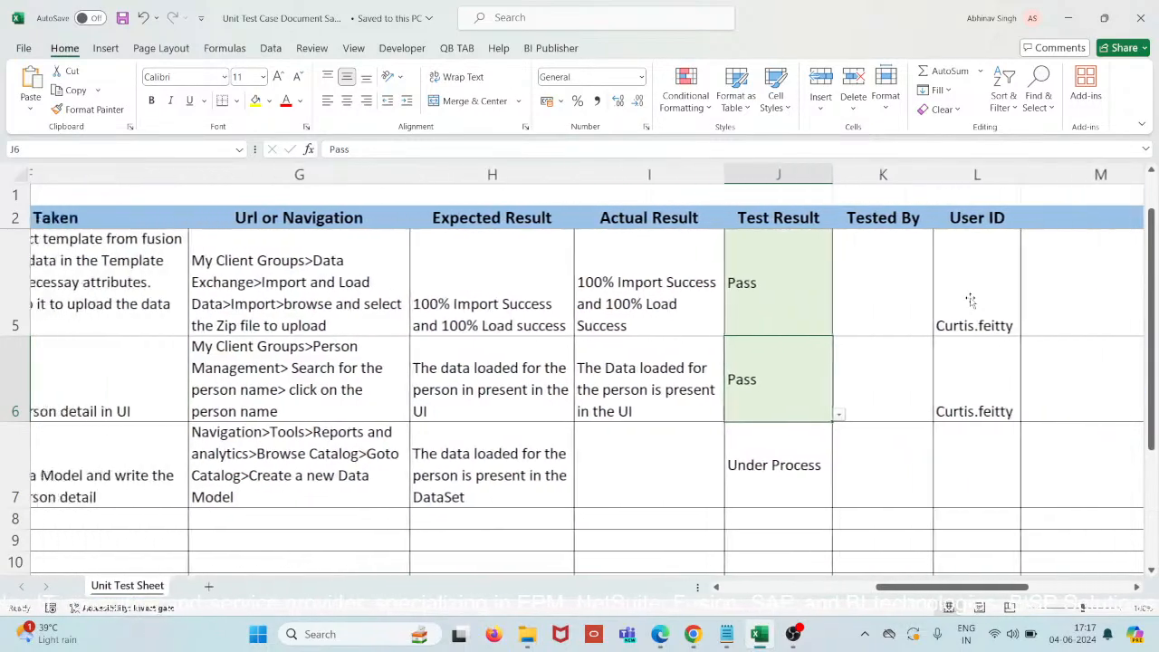
Reword the test case in row 7, replacing "background" with "backend using SQL Query"
{"action": "scroll", "coordinate": [970, 300], "scroll_direction": "left", "scroll_amount": 9}
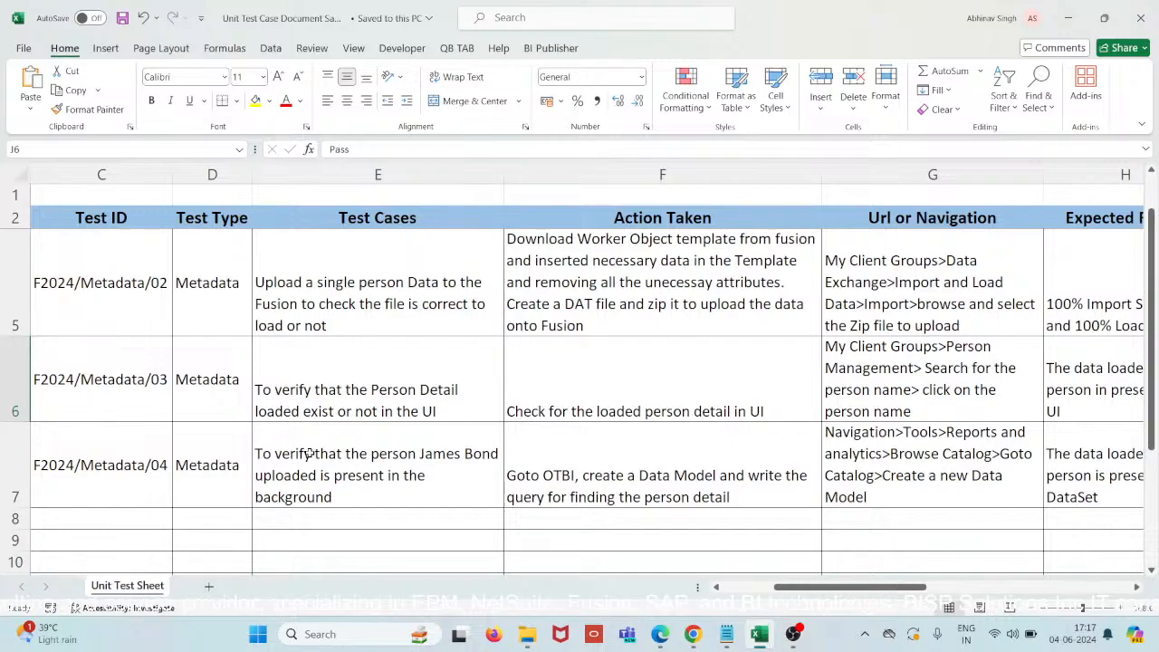
{"action": "scroll", "coordinate": [309, 454], "scroll_direction": "left", "scroll_amount": 2}
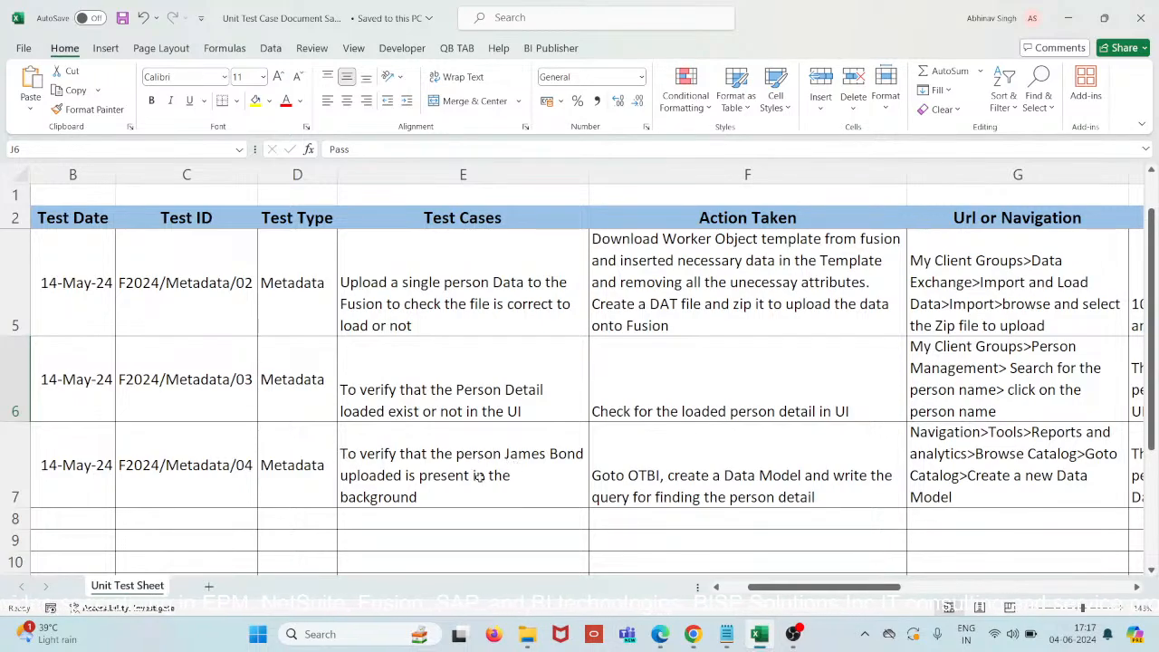
{"action": "double_click", "coordinate": [431, 494]}
{"action": "key", "text": "shift+Left"}
{"action": "key", "text": "shift+Left"}
{"action": "key", "text": "shift+Left"}
{"action": "key", "text": "shift+Left"}
{"action": "key", "text": "shift+Left"}
{"action": "key", "text": "shift+Left"}
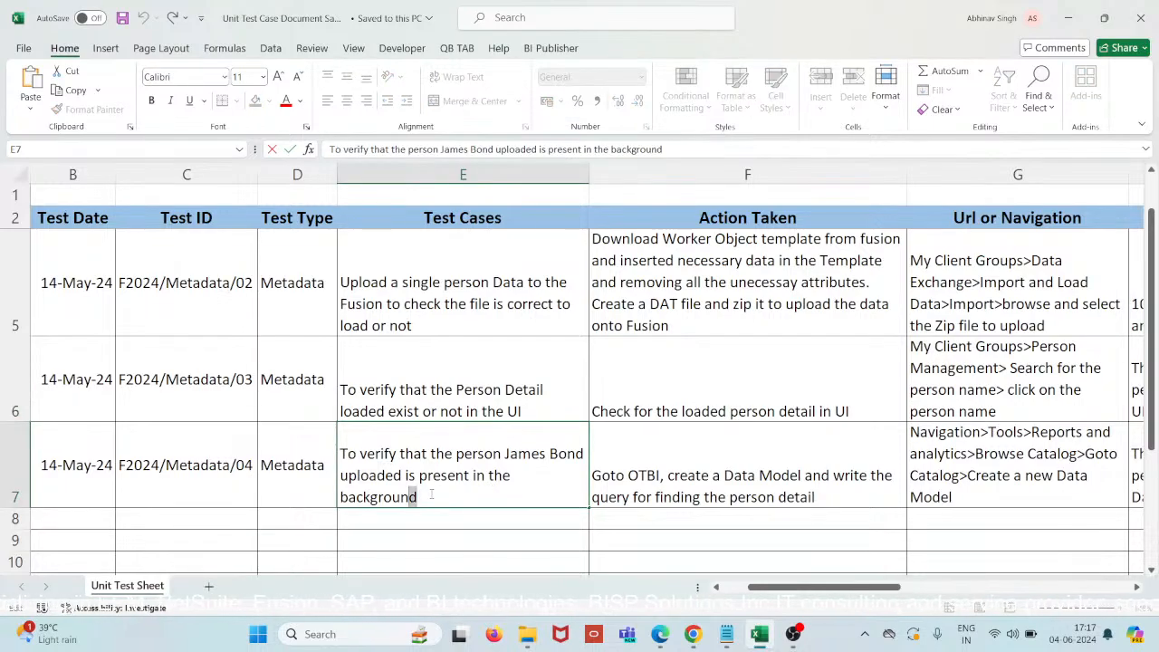
{"action": "key", "text": "shift+Left"}
{"action": "type", "text": "end"}
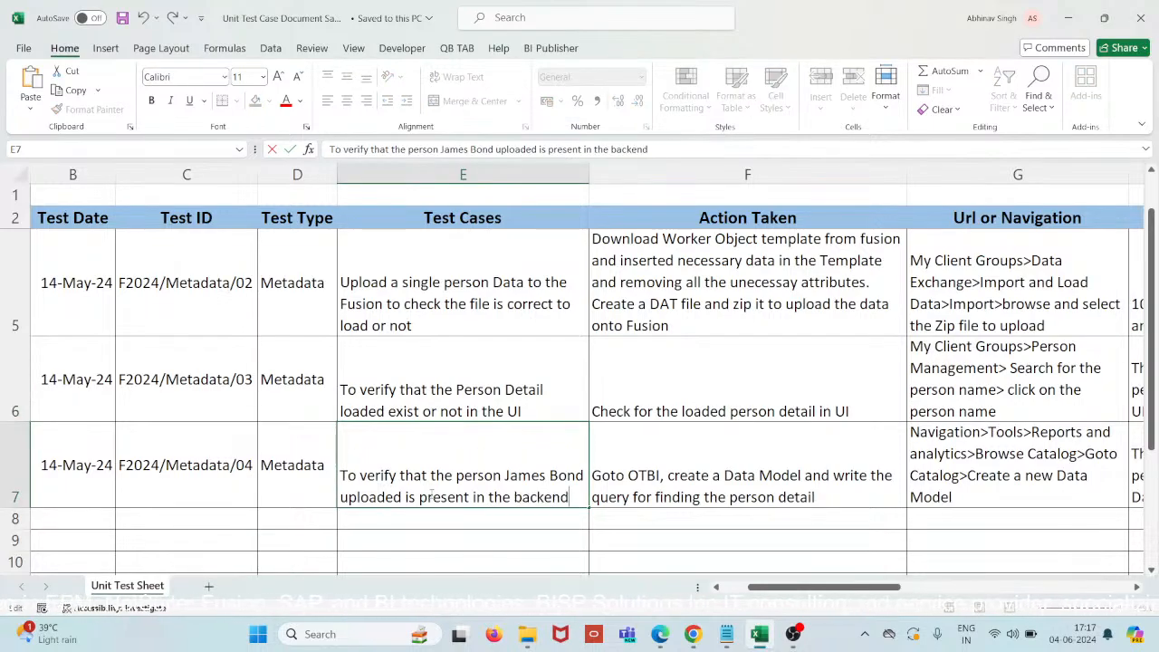
{"action": "type", "text": " usin"}
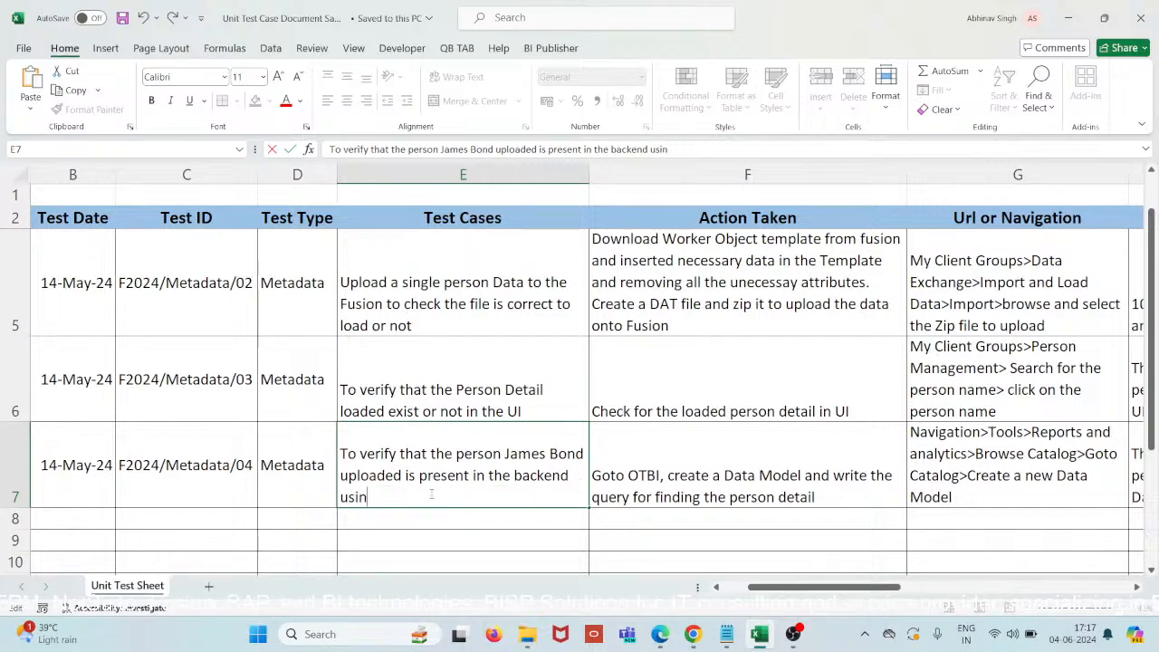
{"action": "type", "text": "g SQL"}
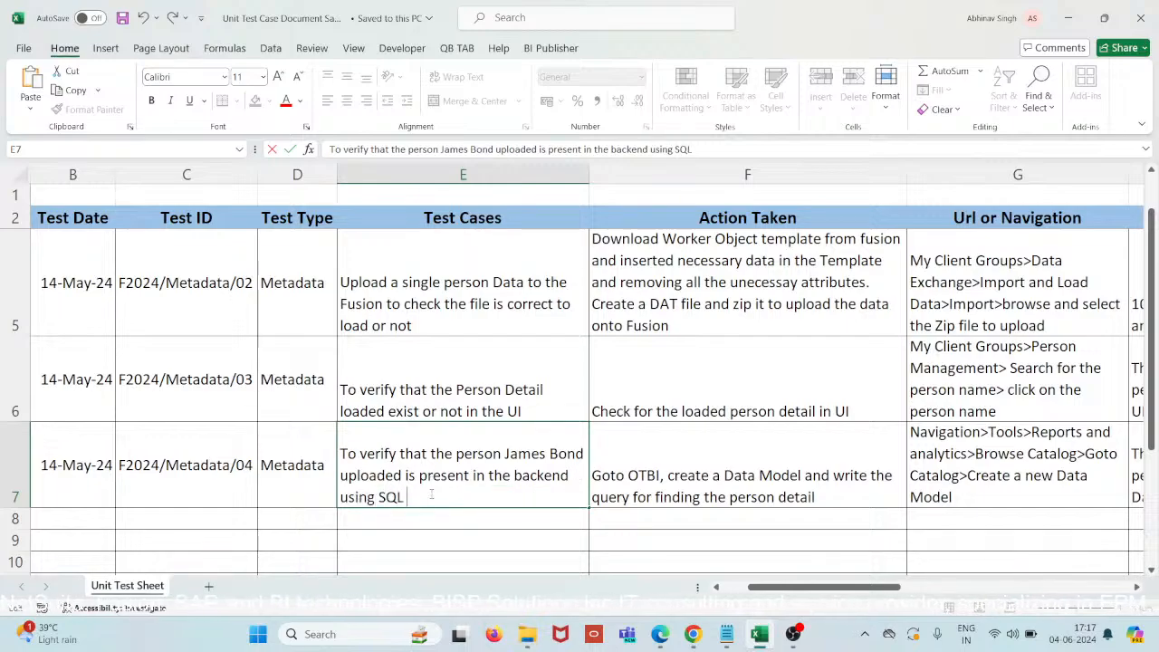
{"action": "type", "text": " Query"}
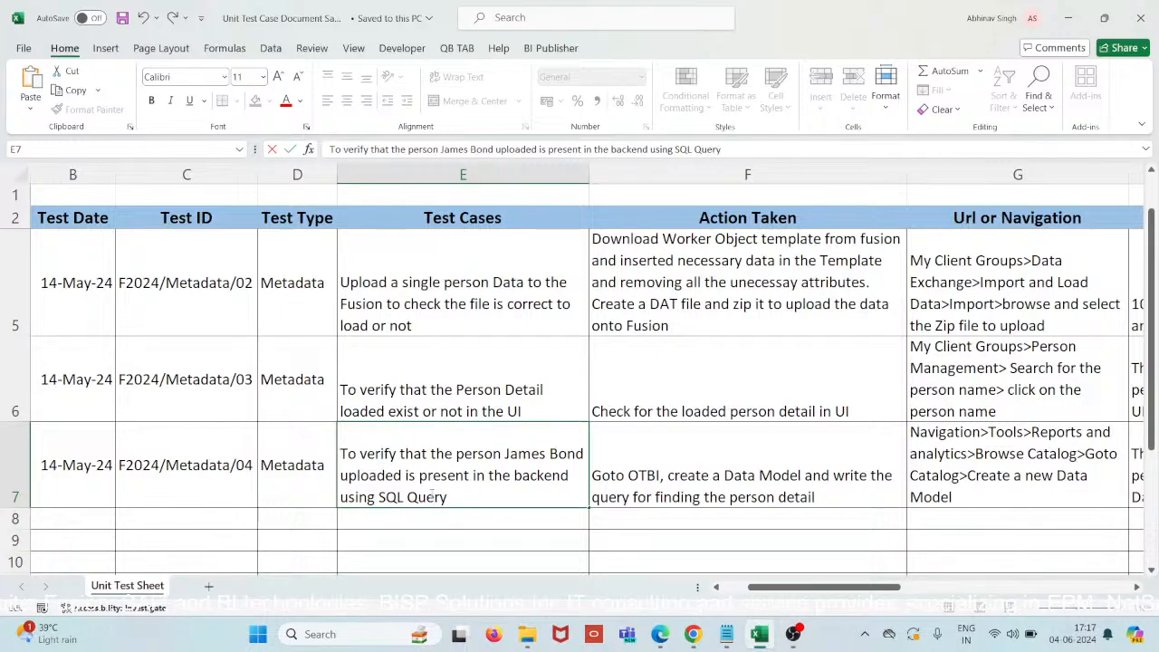
{"action": "key", "text": "ctrl+Return"}
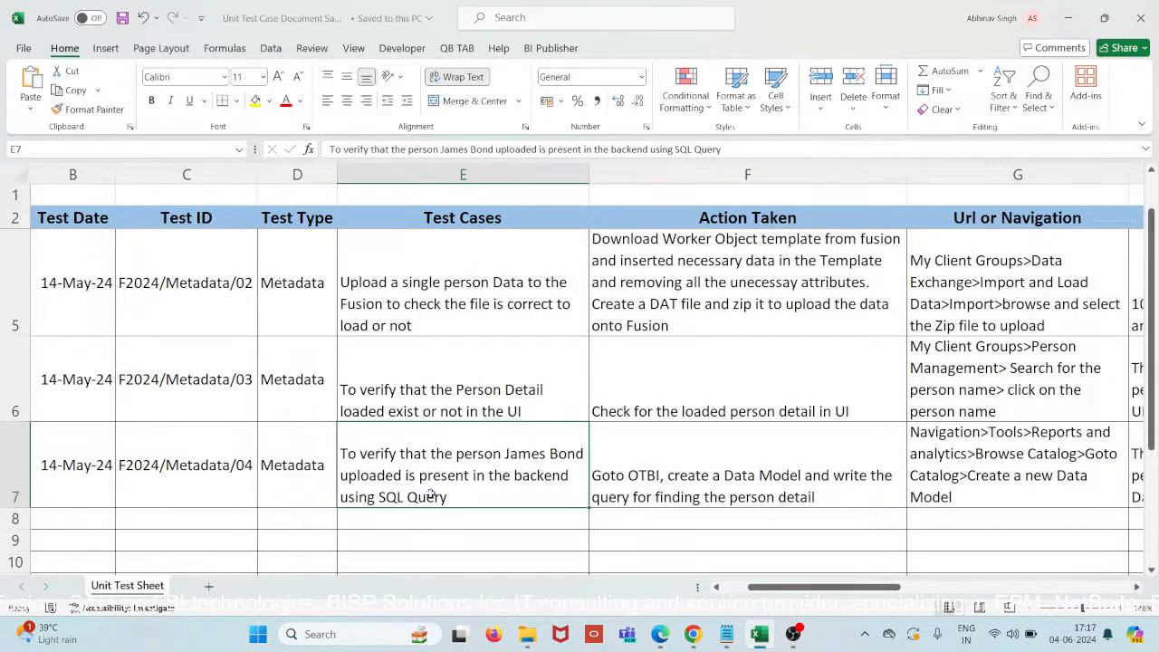
Correct the first word of row 7's Url or Navigation entry from "Navigation" to "Navigator"
{"action": "scroll", "coordinate": [736, 458], "scroll_direction": "right", "scroll_amount": 3}
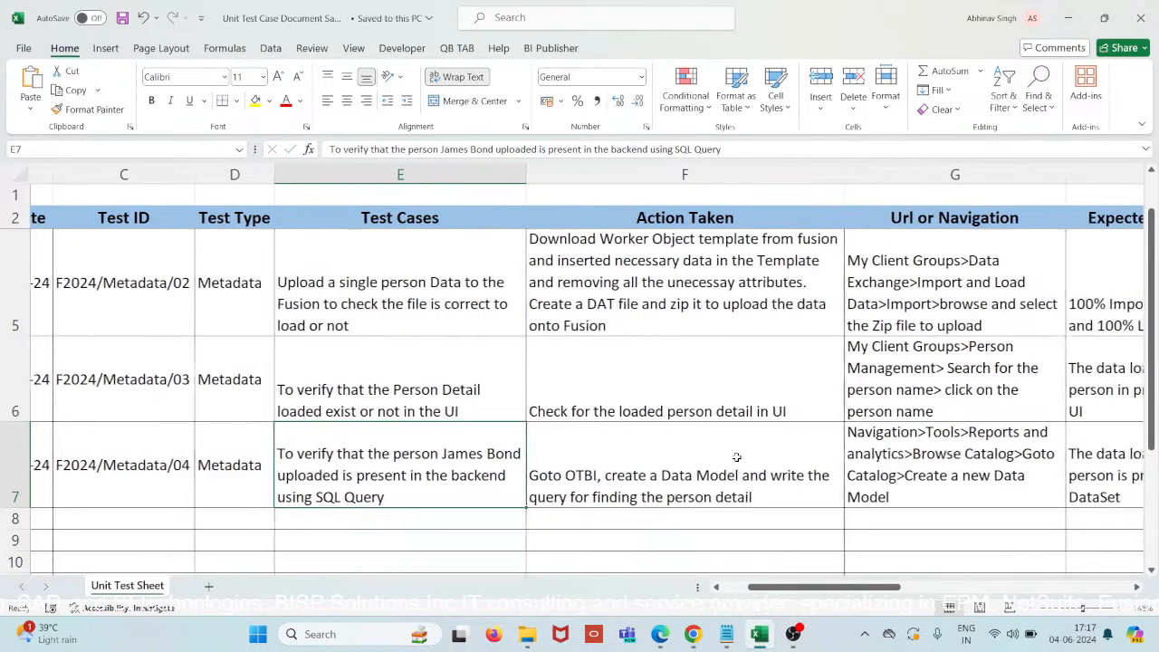
{"action": "scroll", "coordinate": [737, 457], "scroll_direction": "right", "scroll_amount": 4}
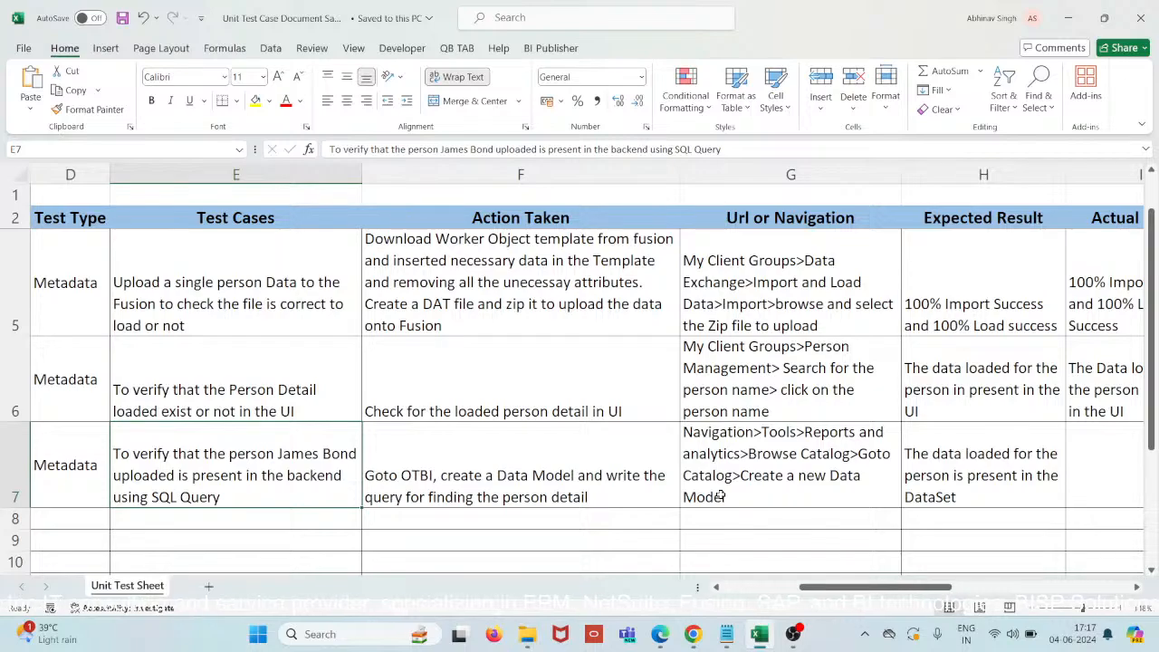
{"action": "scroll", "coordinate": [721, 497], "scroll_direction": "right", "scroll_amount": 2}
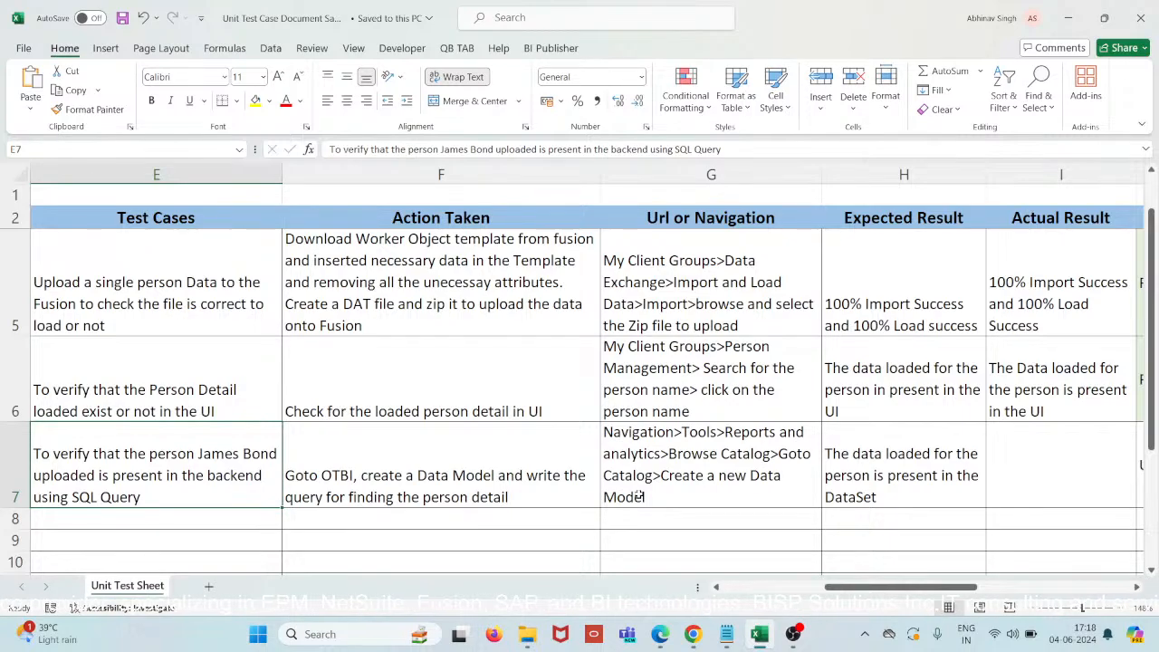
{"action": "double_click", "coordinate": [676, 435]}
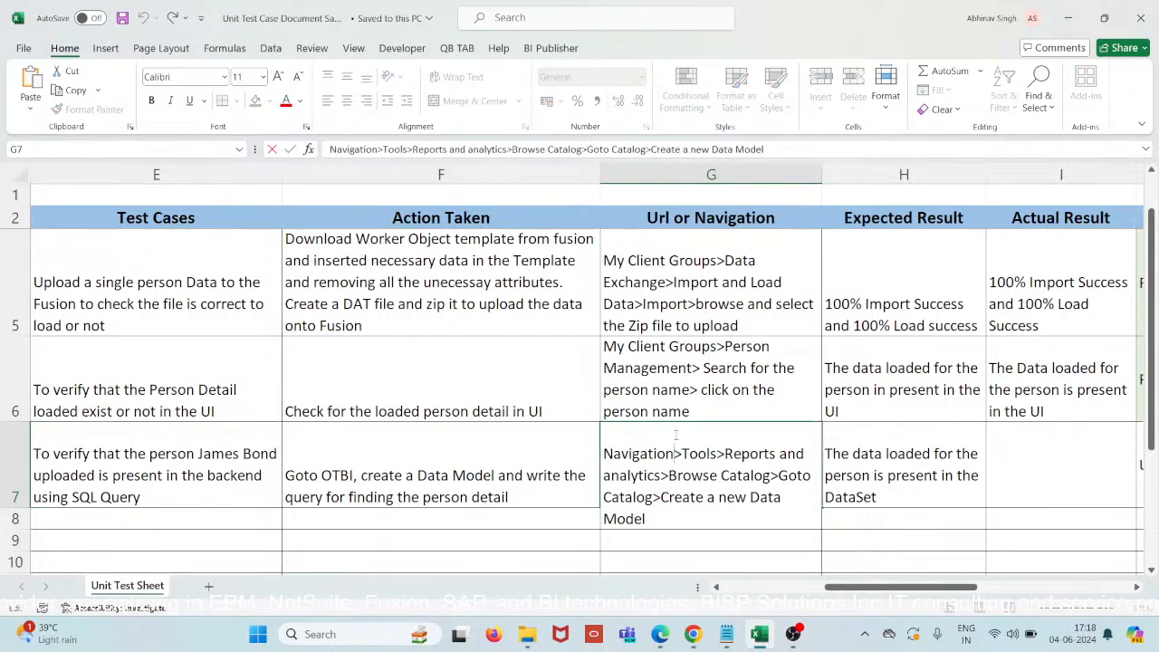
{"action": "key", "text": "shift+Left"}
{"action": "key", "text": "shift+Left"}
{"action": "key", "text": "shift+Left"}
{"action": "key", "text": "shift+Left"}
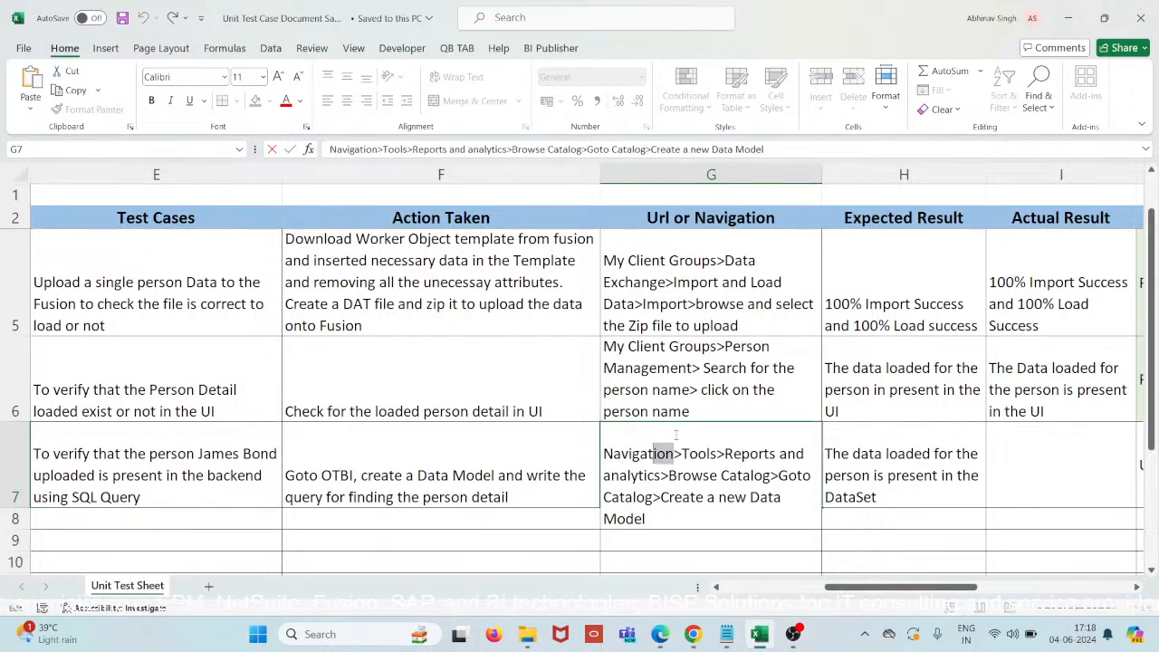
{"action": "type", "text": "or"}
{"action": "key", "text": "ctrl+Return"}
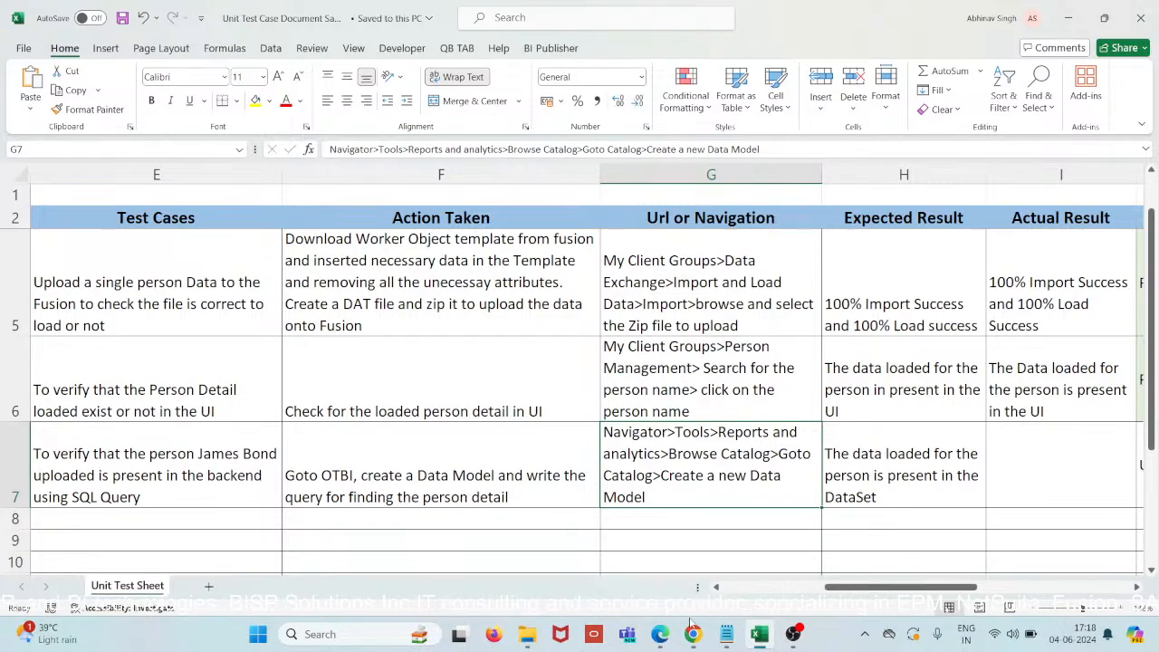
Switch to Oracle Fusion in Chrome and leave the Employment page for the home page
{"action": "mouse_move", "coordinate": [693, 634]}
{"action": "left_click", "coordinate": [684, 571]}
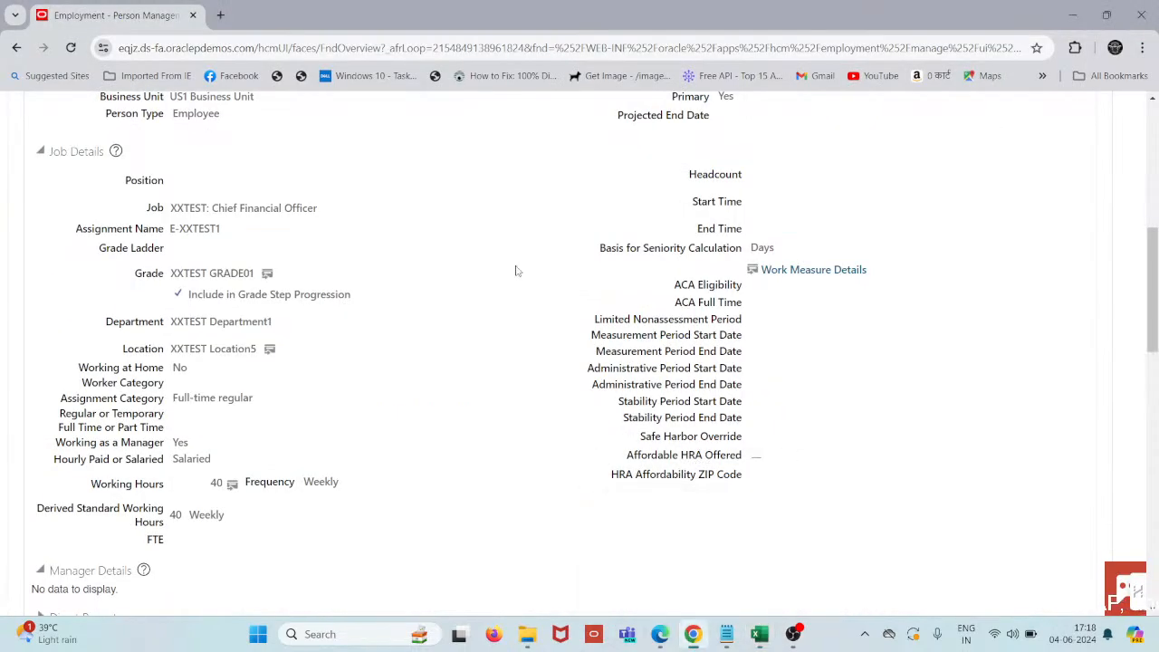
{"action": "scroll", "coordinate": [515, 265], "scroll_direction": "up", "scroll_amount": 6}
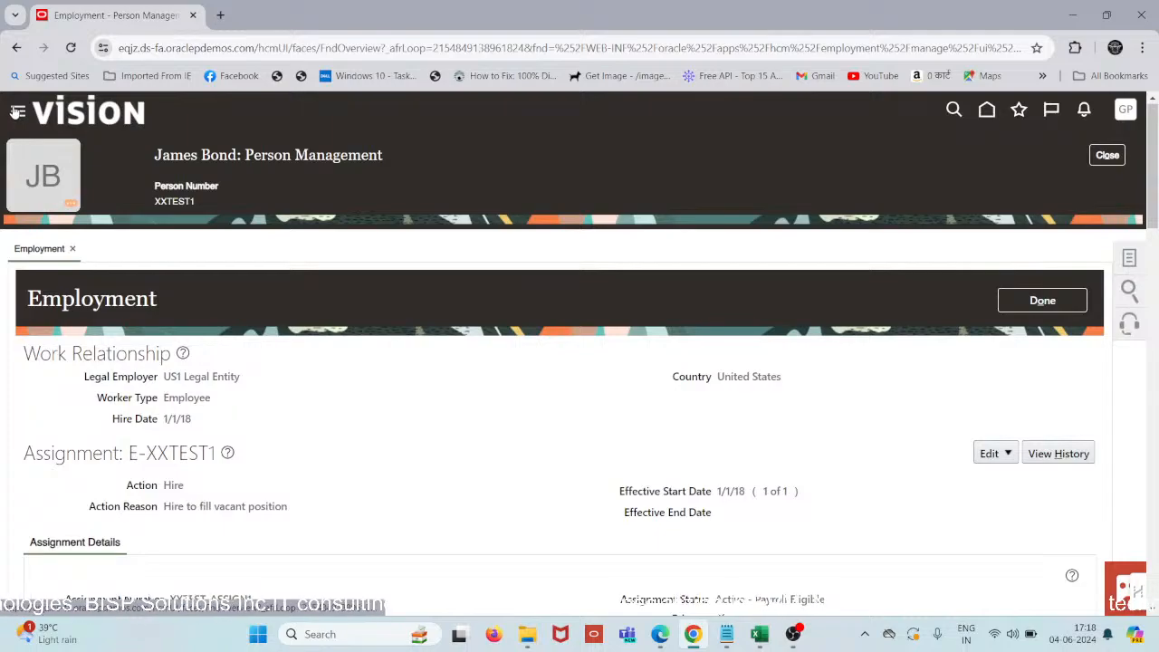
{"action": "left_click", "coordinate": [92, 125]}
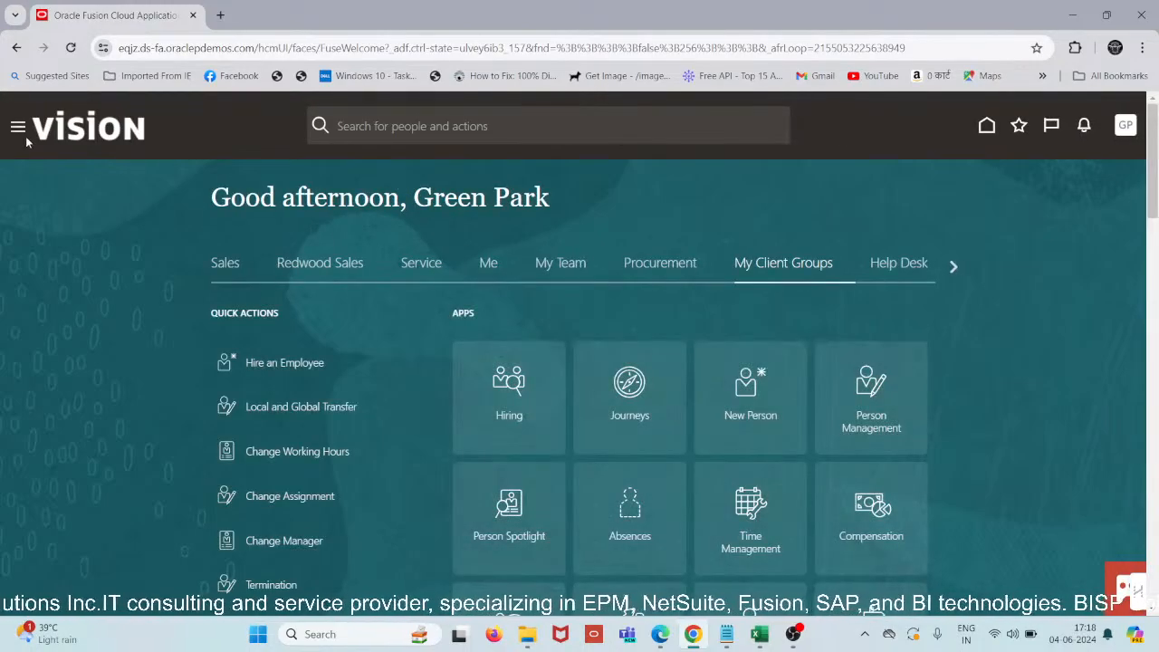
Open Reports and Analytics from the Navigator's Tools group and browse the catalog
{"action": "left_click", "coordinate": [17, 131]}
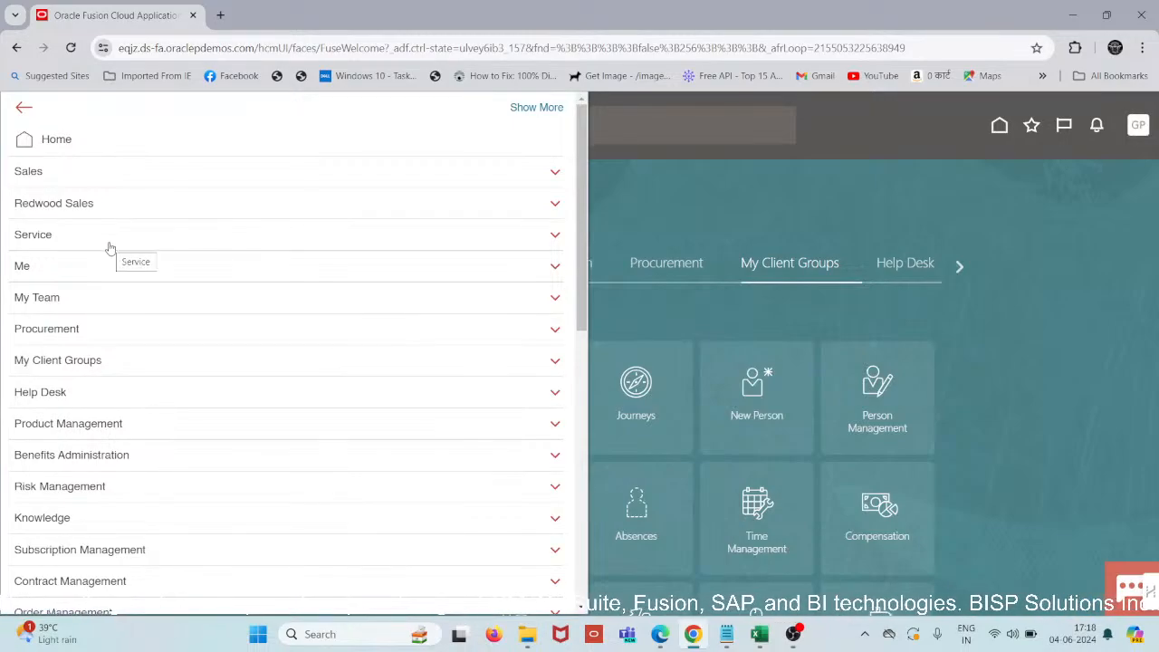
{"action": "scroll", "coordinate": [110, 247], "scroll_direction": "down", "scroll_amount": 3}
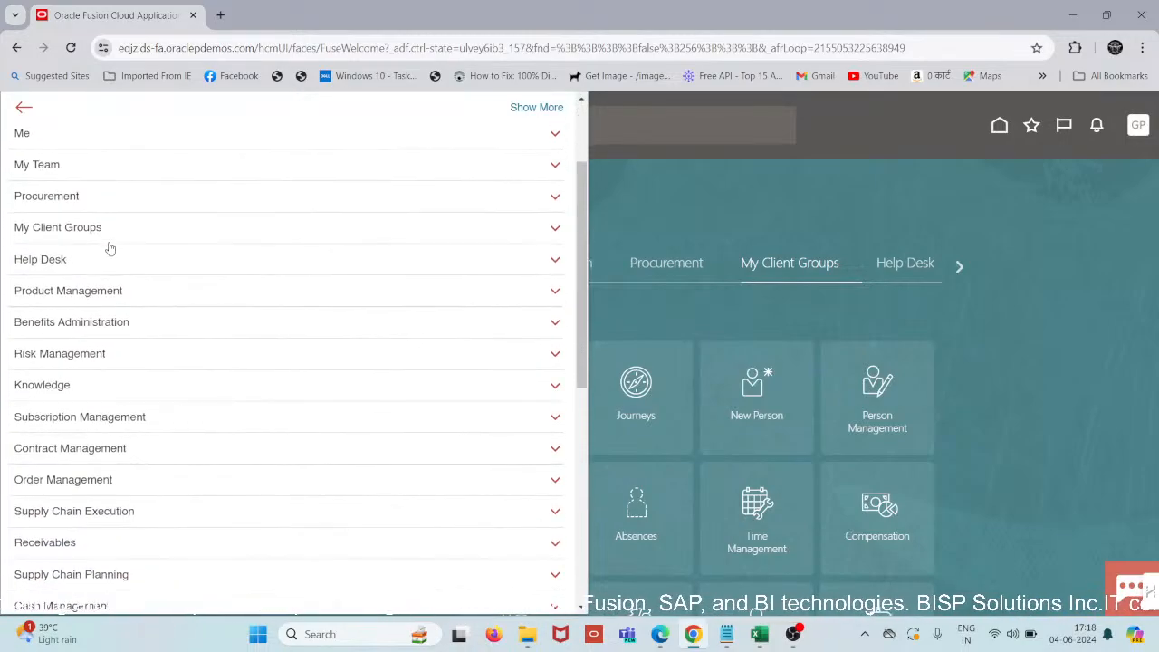
{"action": "scroll", "coordinate": [110, 248], "scroll_direction": "down", "scroll_amount": 3}
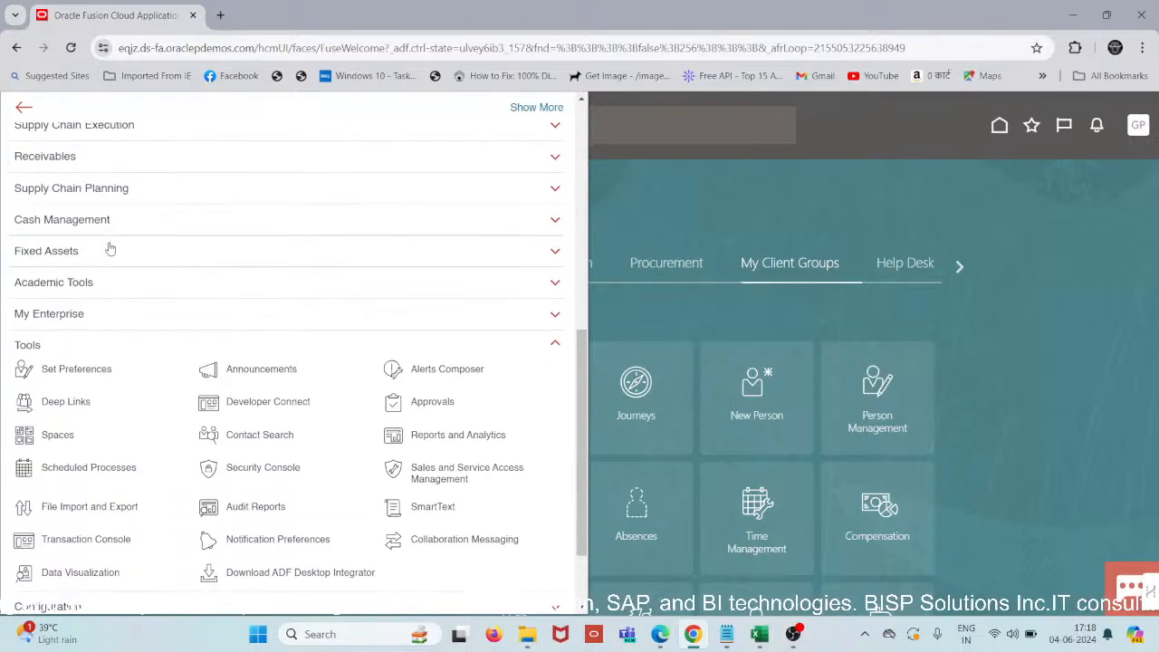
{"action": "left_click", "coordinate": [389, 440]}
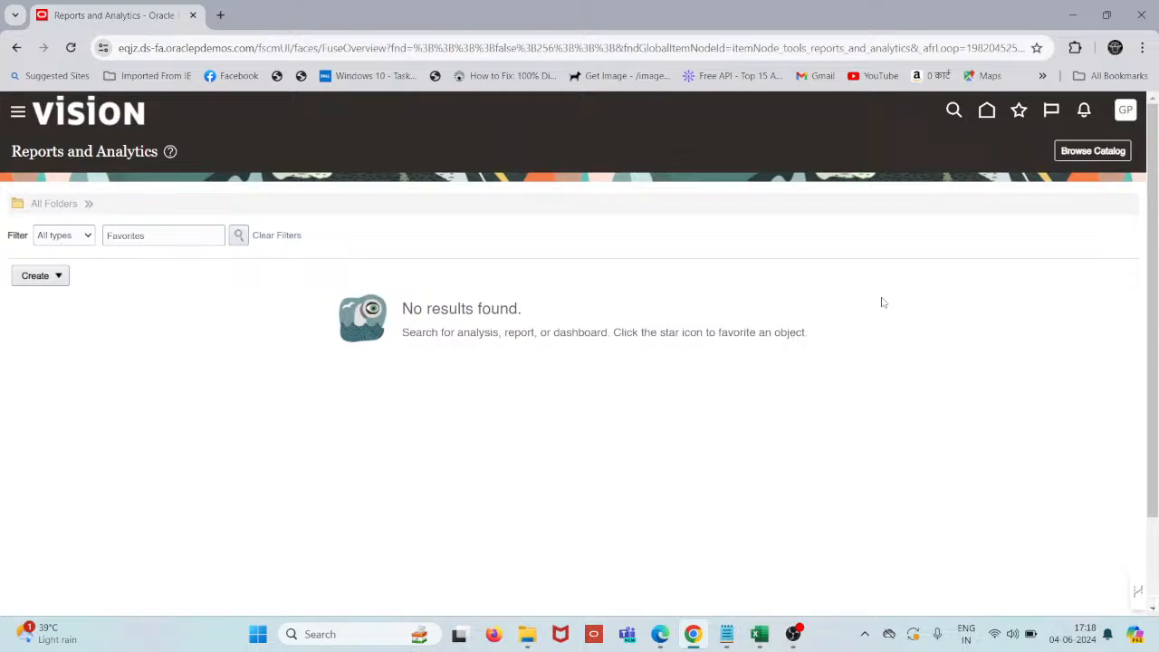
{"action": "left_click", "coordinate": [1093, 151]}
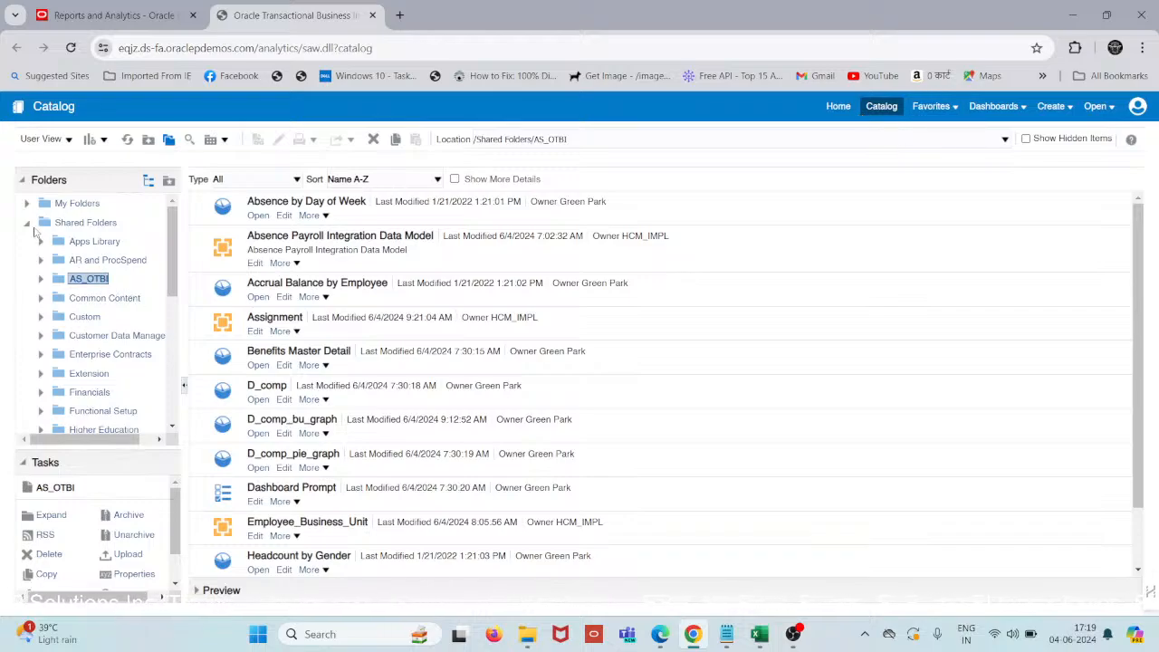
Look through the catalog's Shared Folders, examining the contents of the Custom and AS_OTBI folders
{"action": "left_click", "coordinate": [27, 223]}
{"action": "left_click", "coordinate": [27, 223]}
{"action": "left_click", "coordinate": [86, 223]}
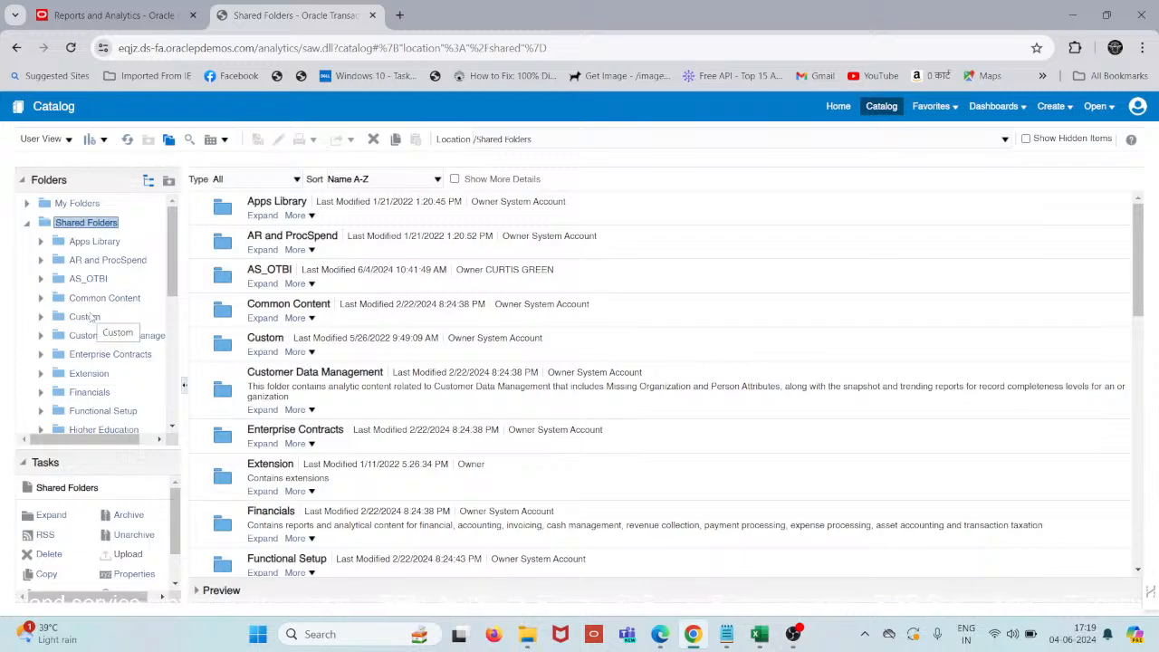
{"action": "left_click", "coordinate": [94, 319]}
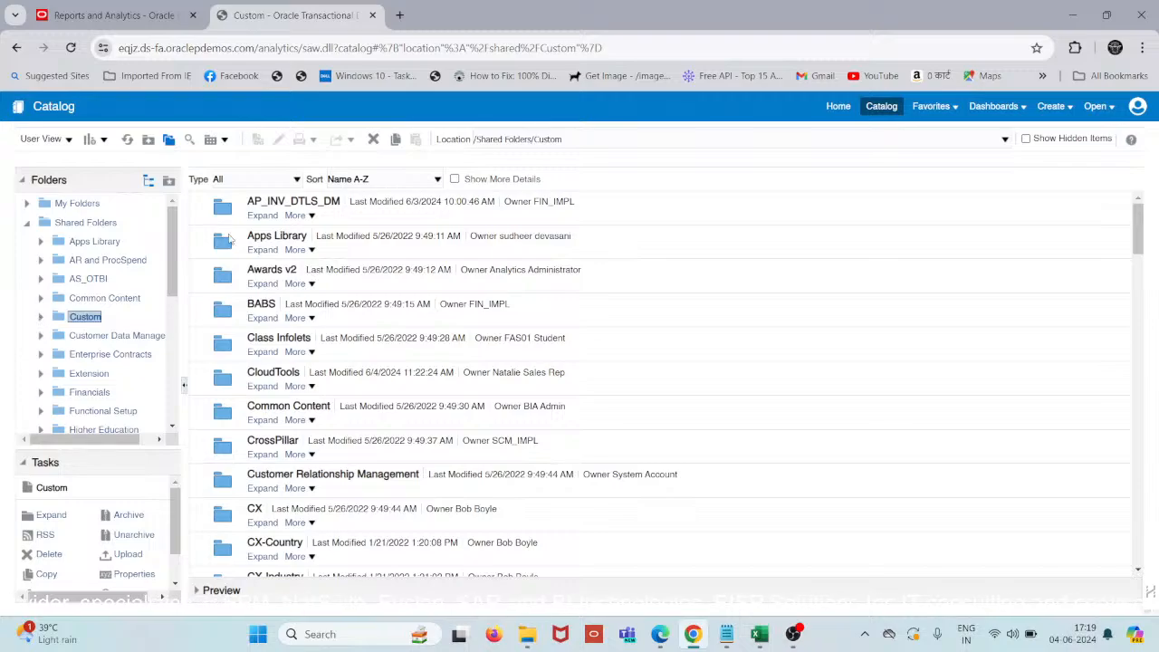
{"action": "mouse_move", "coordinate": [170, 260]}
{"action": "left_mouse_down"}
{"action": "mouse_move", "coordinate": [178, 294]}
{"action": "mouse_move", "coordinate": [172, 252]}
{"action": "left_mouse_up"}
{"action": "left_click", "coordinate": [86, 281]}
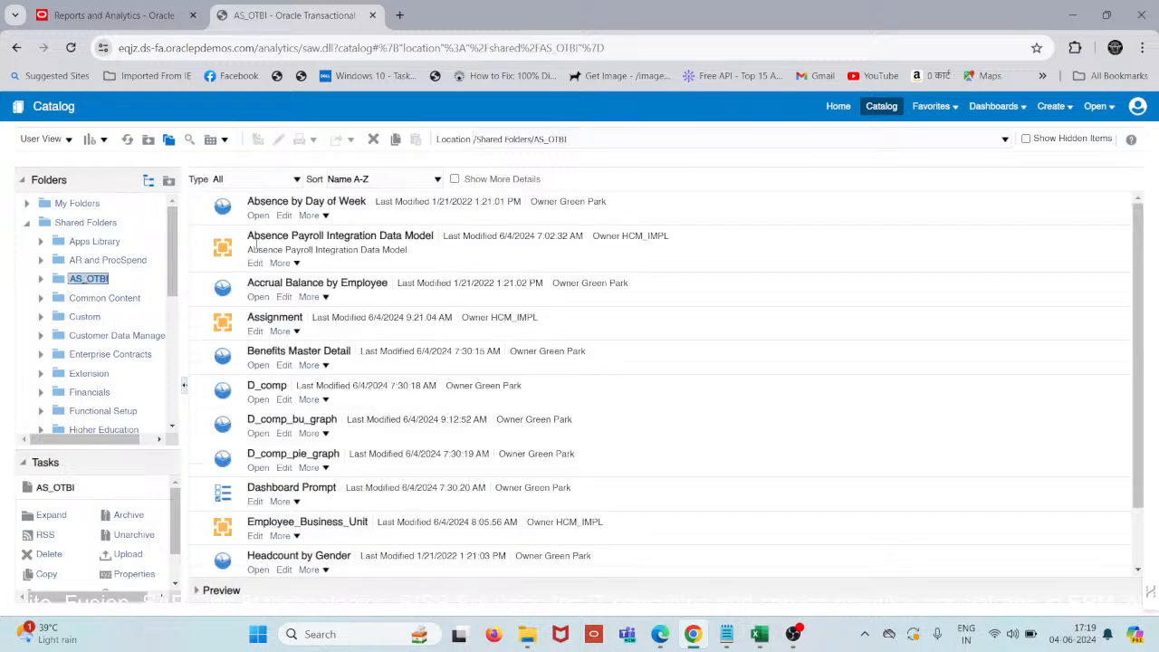
{"action": "scroll", "coordinate": [268, 264], "scroll_direction": "down", "scroll_amount": 2}
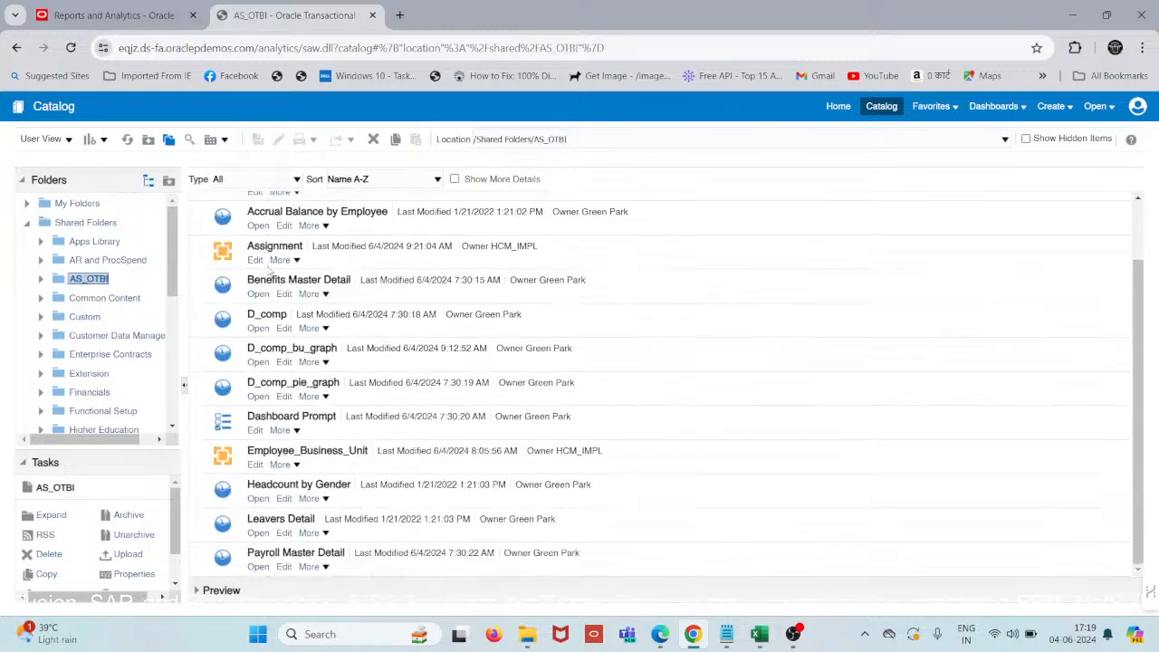
{"action": "scroll", "coordinate": [268, 268], "scroll_direction": "up", "scroll_amount": 2}
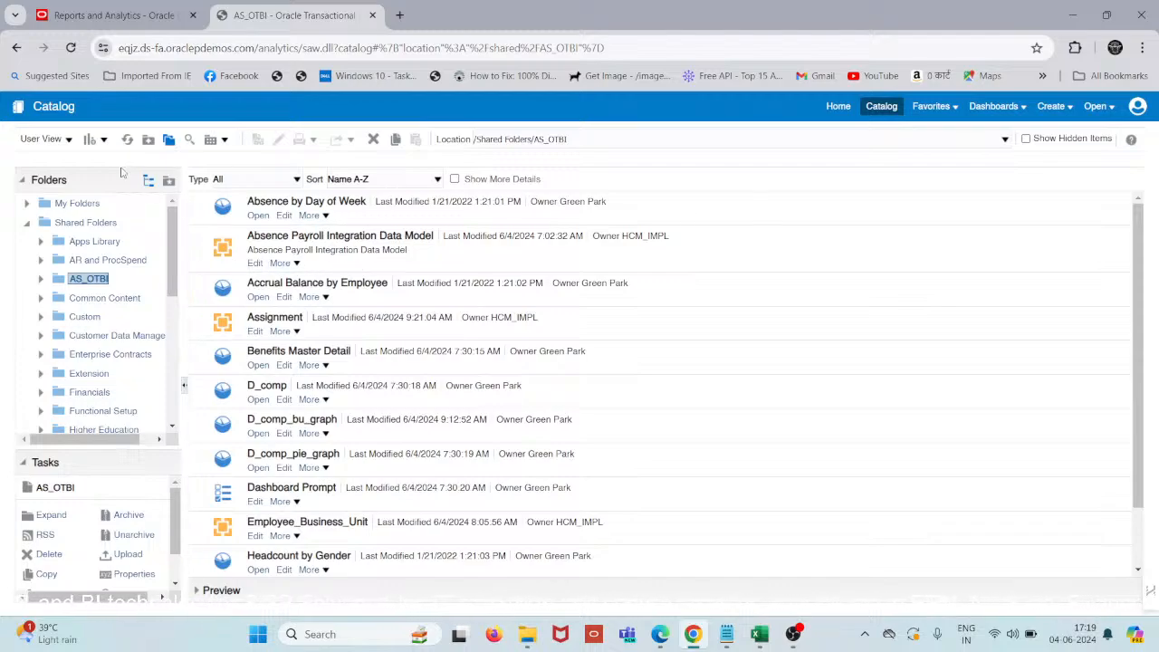
Create a new data model from the catalog and start a SQL Query data set in it
{"action": "left_click", "coordinate": [103, 144]}
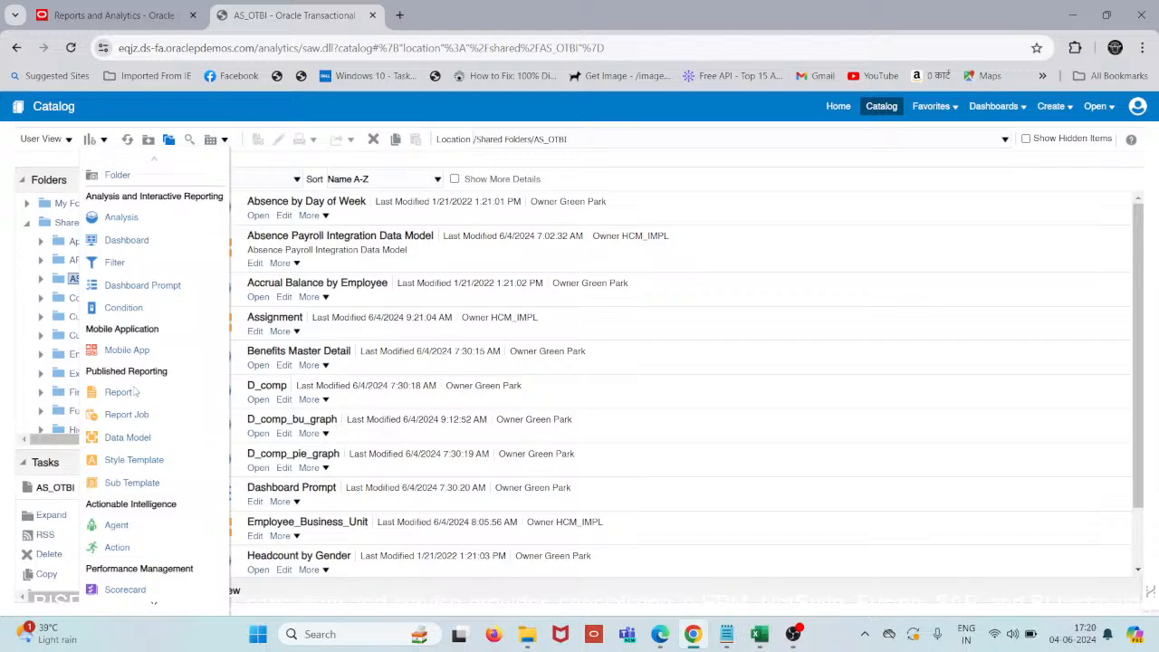
{"action": "left_click", "coordinate": [127, 438]}
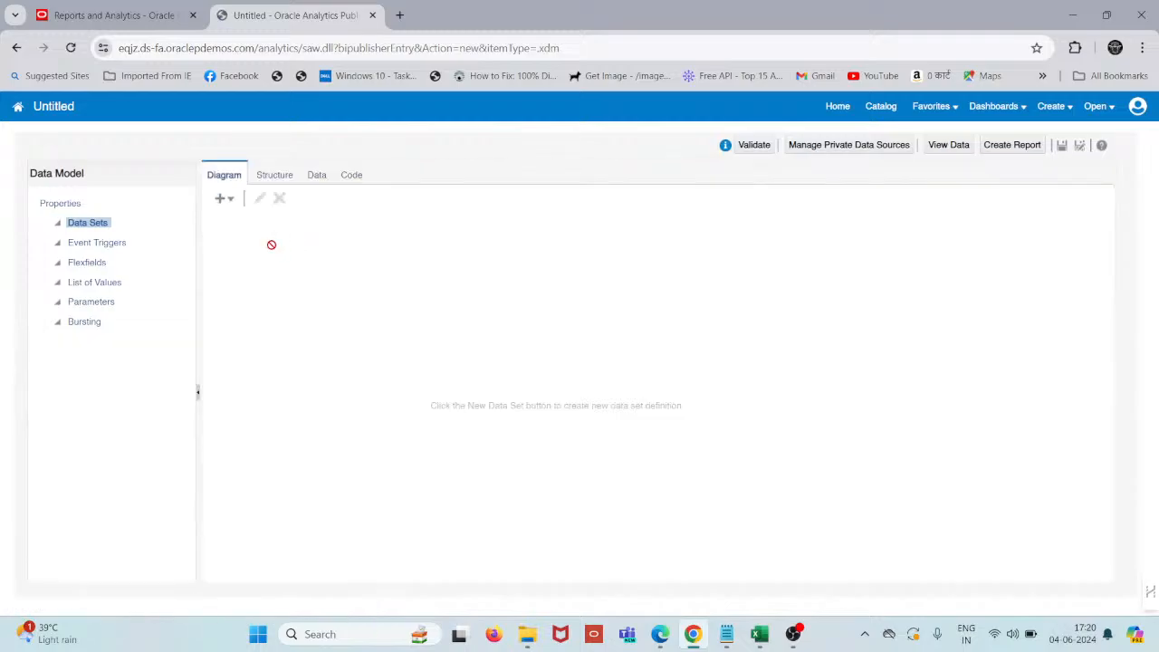
{"action": "left_click", "coordinate": [226, 201]}
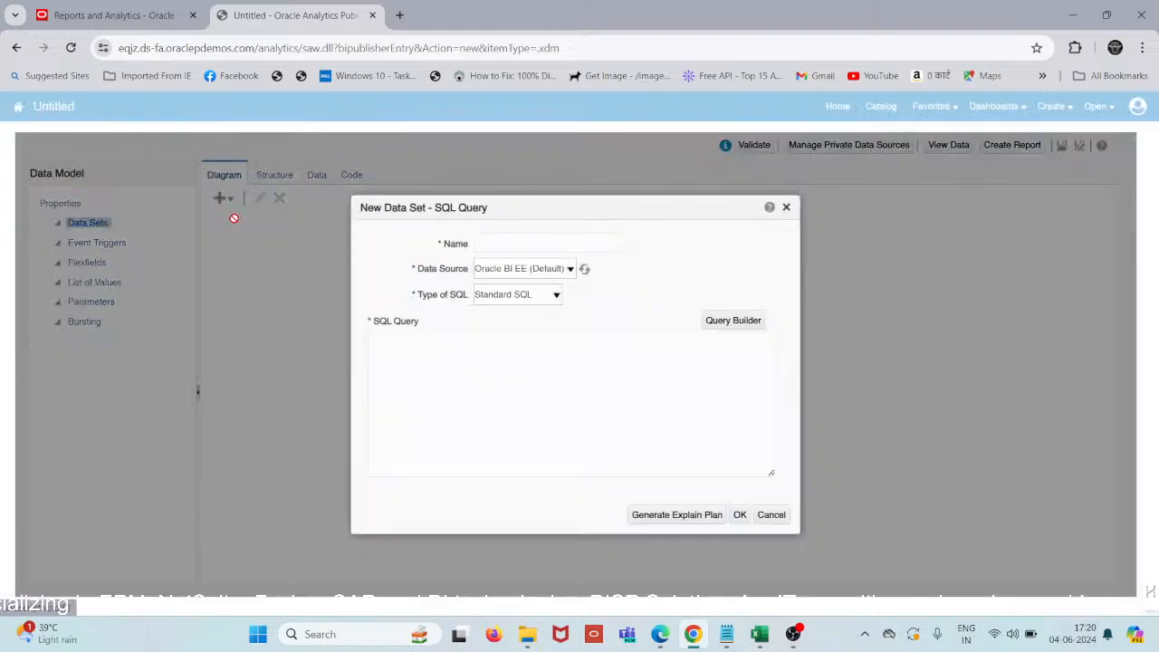
{"action": "left_click", "coordinate": [236, 224]}
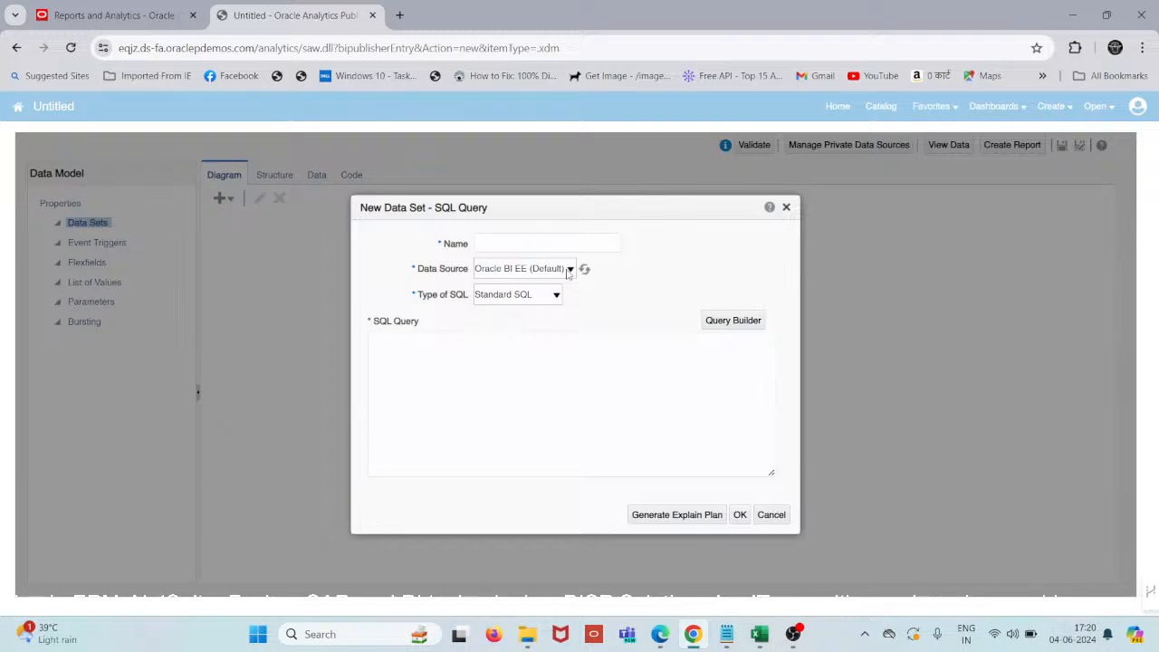
Name the new data set Employee Detail and set its data source to ApplicationDB_HCM
{"action": "left_click", "coordinate": [541, 244]}
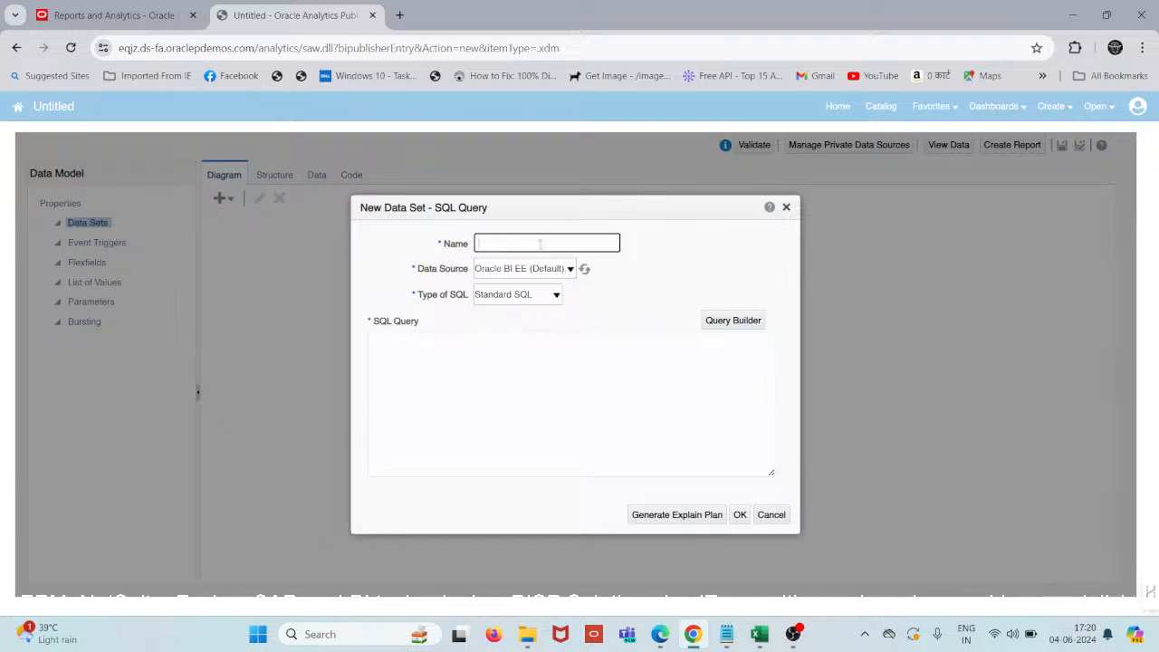
{"action": "type", "text": "Employee Detail"}
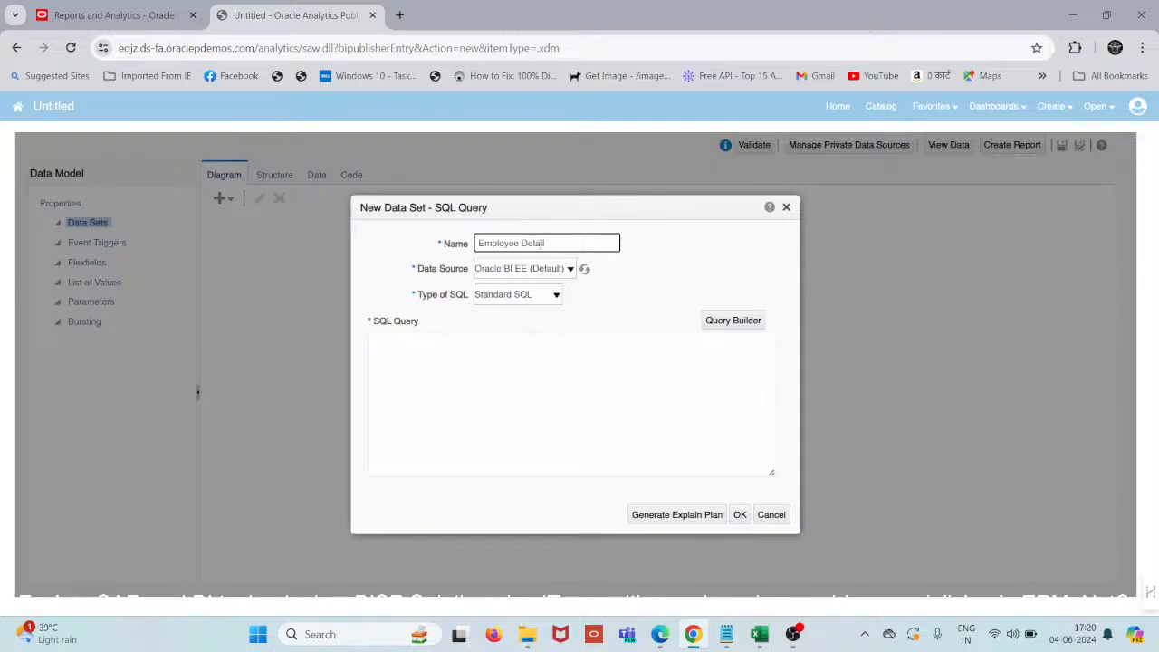
{"action": "left_click", "coordinate": [568, 272]}
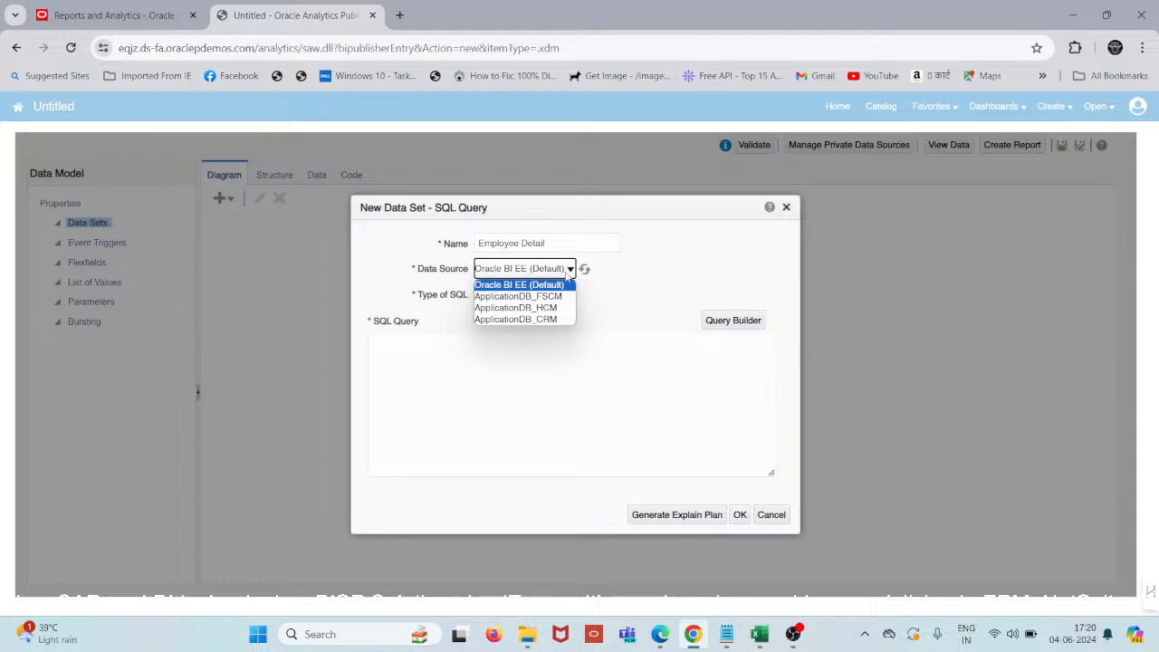
{"action": "left_click", "coordinate": [533, 309]}
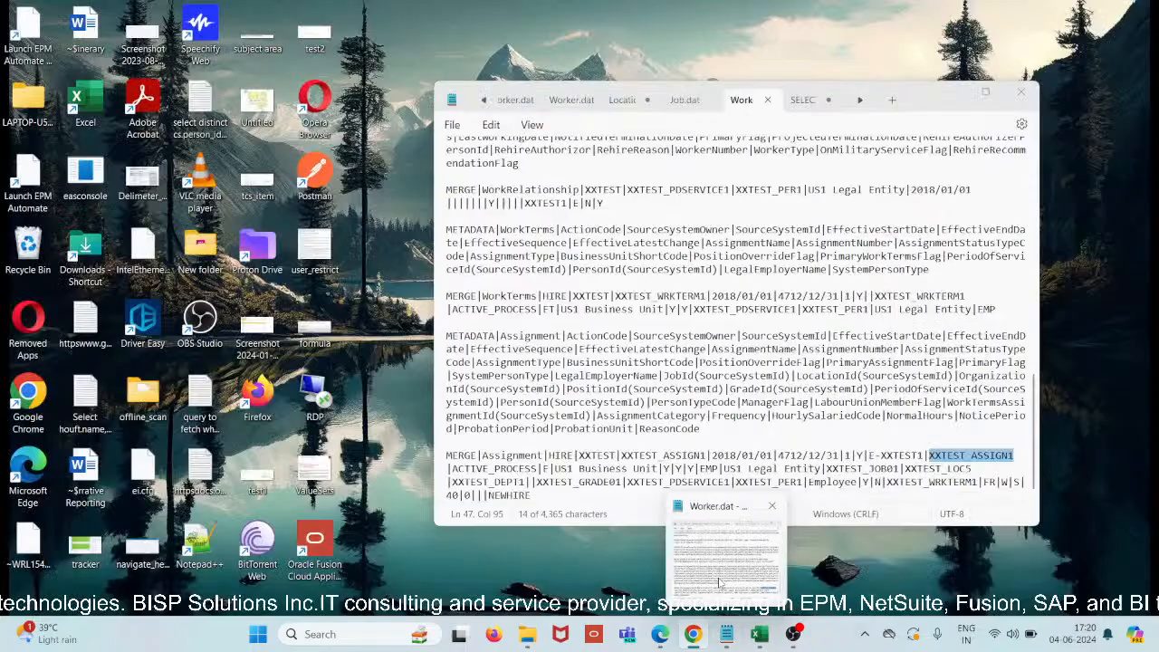
Copy the complete employee SELECT query from its Notepad file into the SQL Query of the Employee Detail data set
{"action": "left_click", "coordinate": [718, 577]}
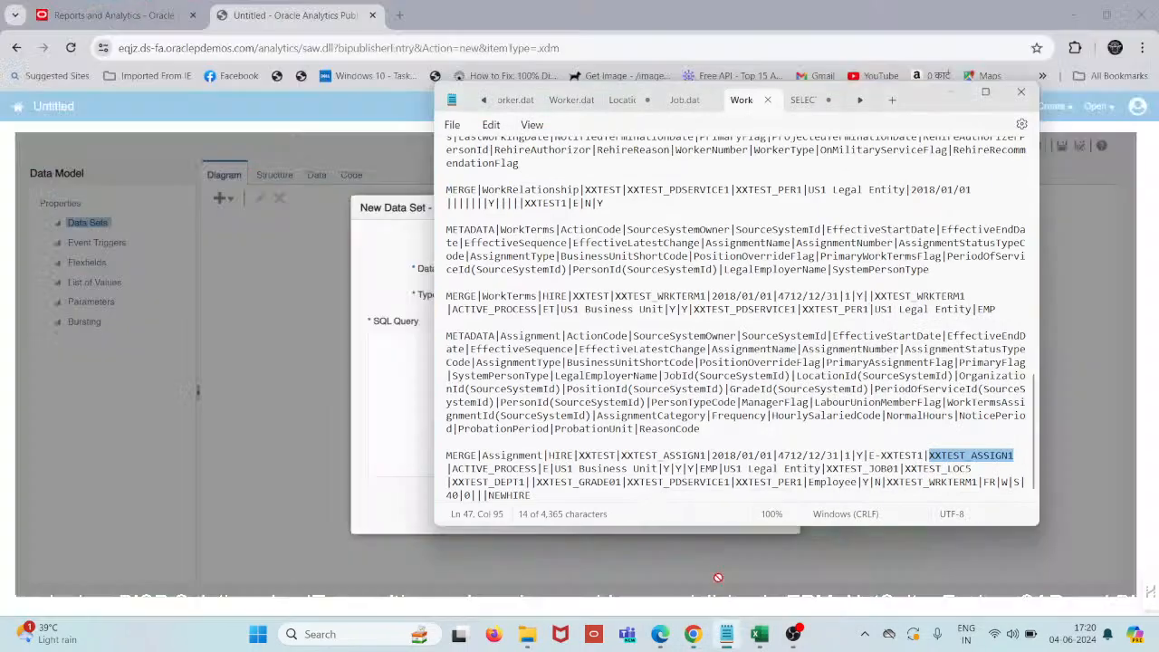
{"action": "left_click", "coordinate": [803, 100]}
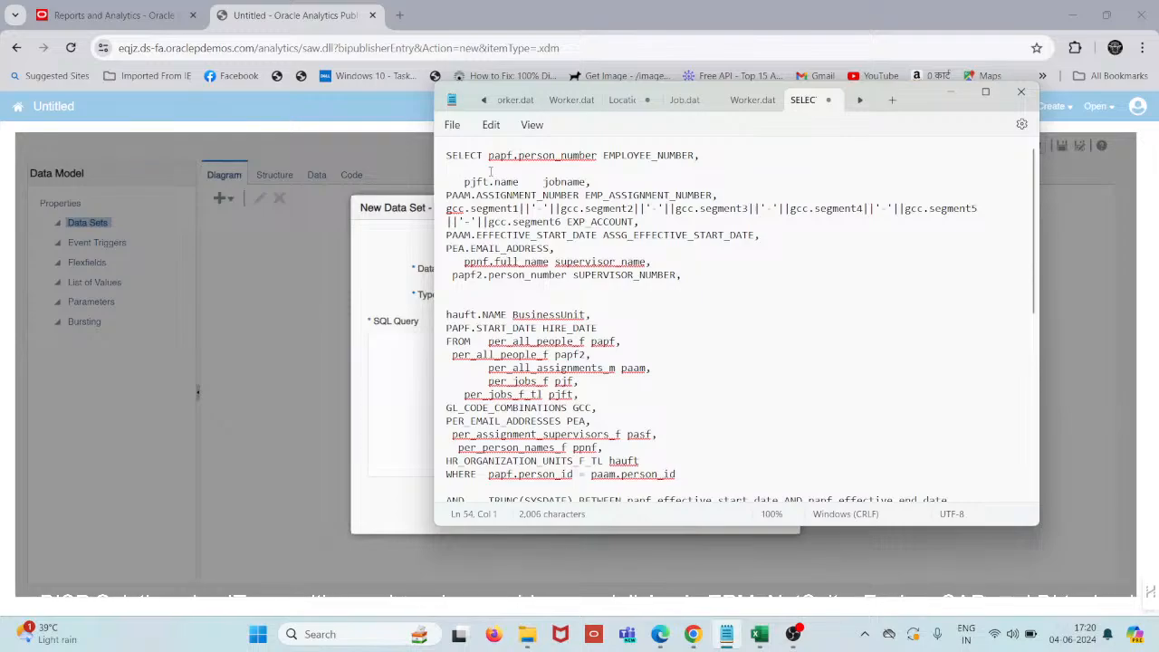
{"action": "left_click_drag", "start_coordinate": [449, 155], "coordinate": [793, 490]}
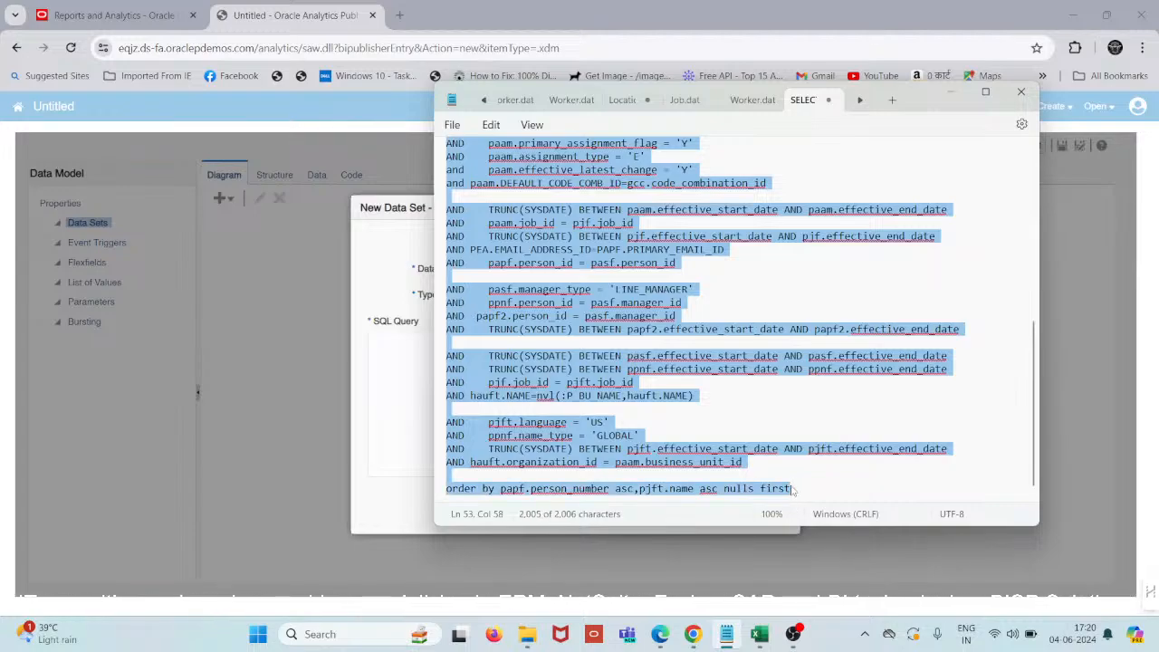
{"action": "left_click", "coordinate": [950, 91]}
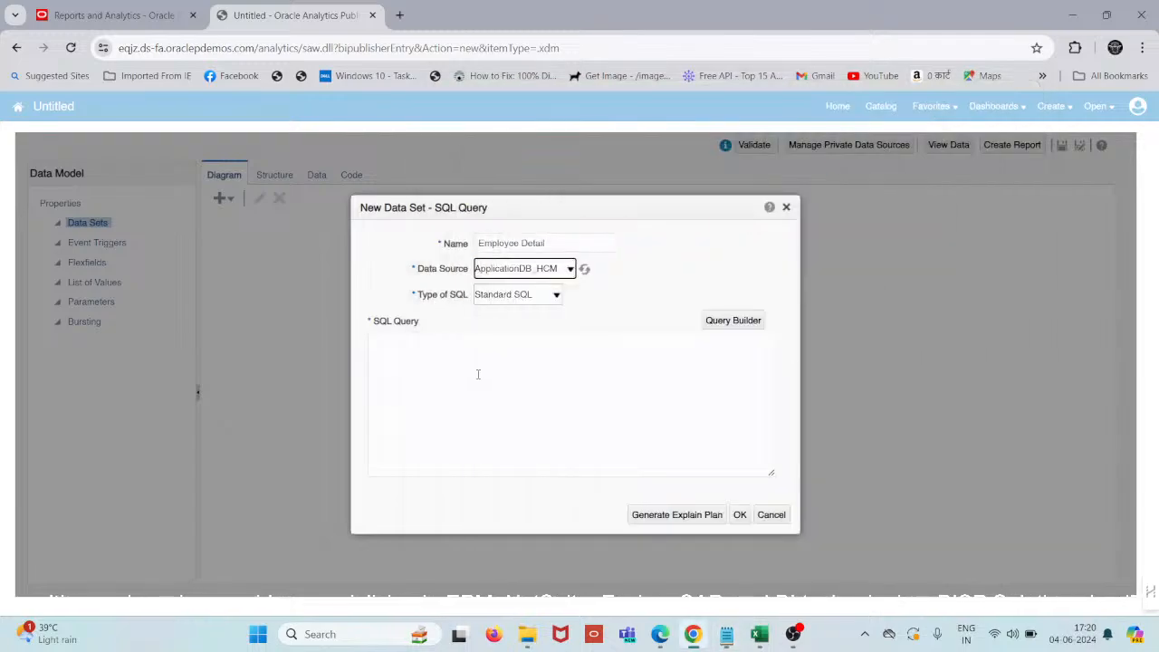
{"action": "left_click", "coordinate": [478, 372]}
{"action": "key", "text": "ctrl+v"}
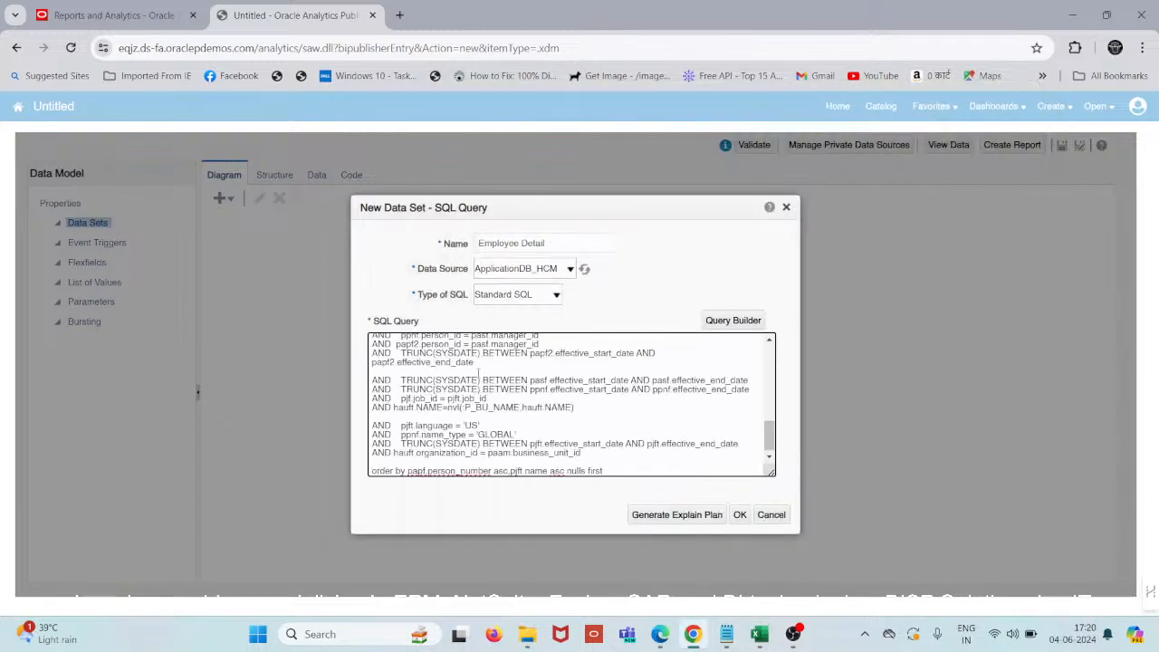
{"action": "scroll", "coordinate": [586, 425], "scroll_direction": "up", "scroll_amount": 15}
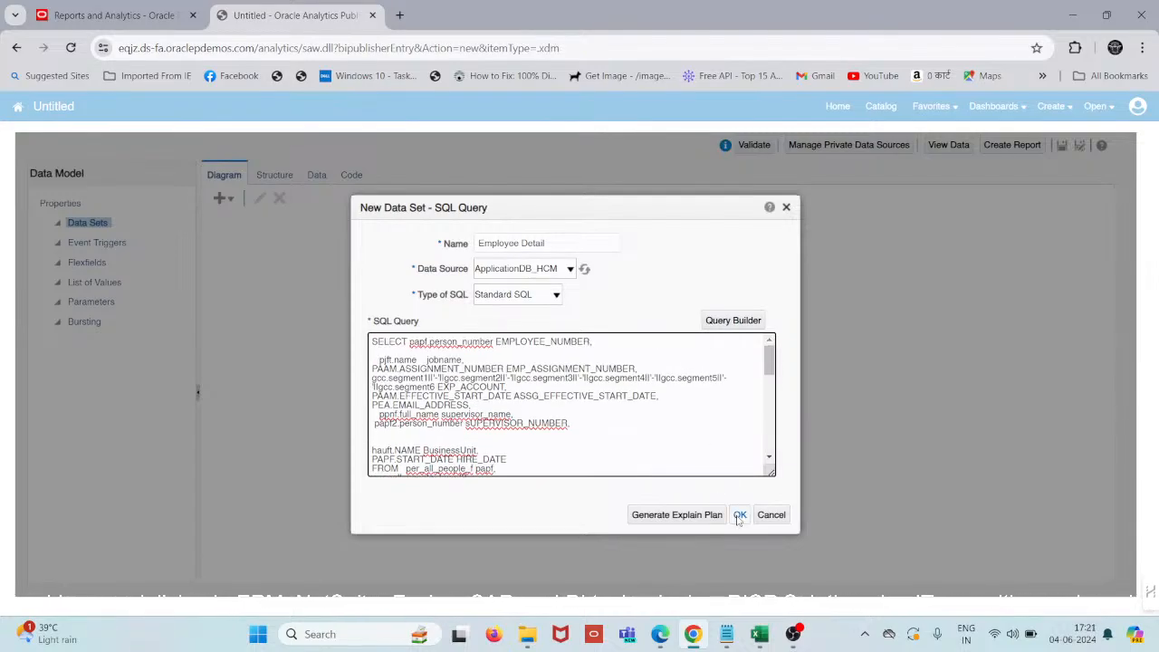
Confirm the new data set and create a parameter for its P_BU_NAME bind variable
{"action": "left_click", "coordinate": [740, 515]}
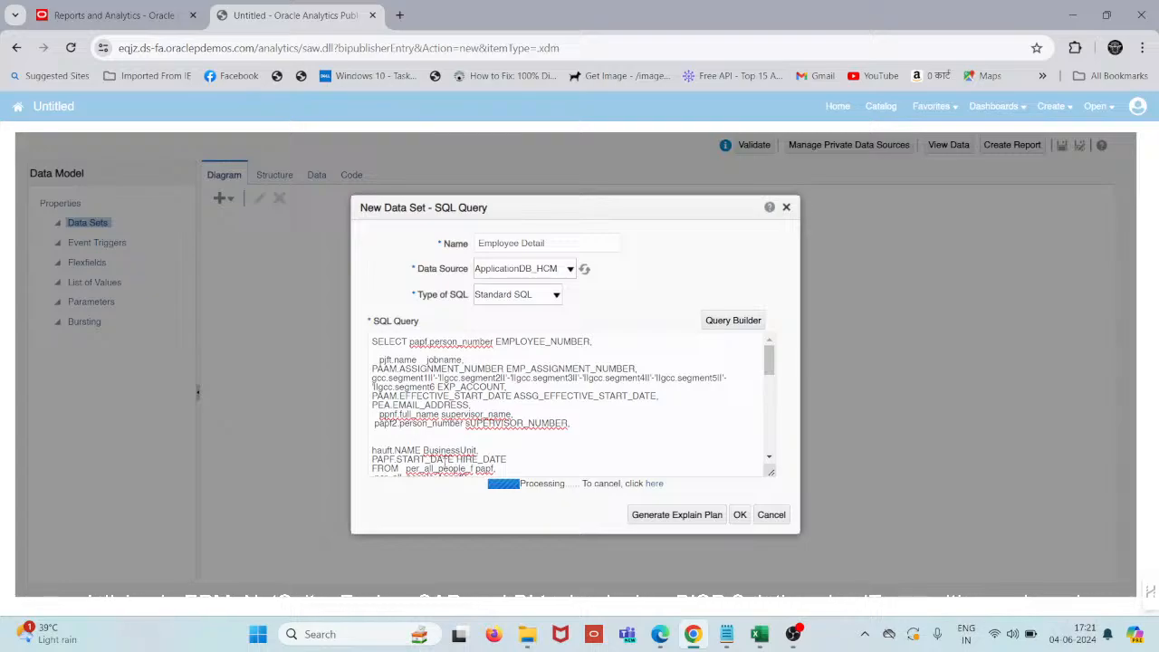
{"action": "left_click", "coordinate": [437, 287]}
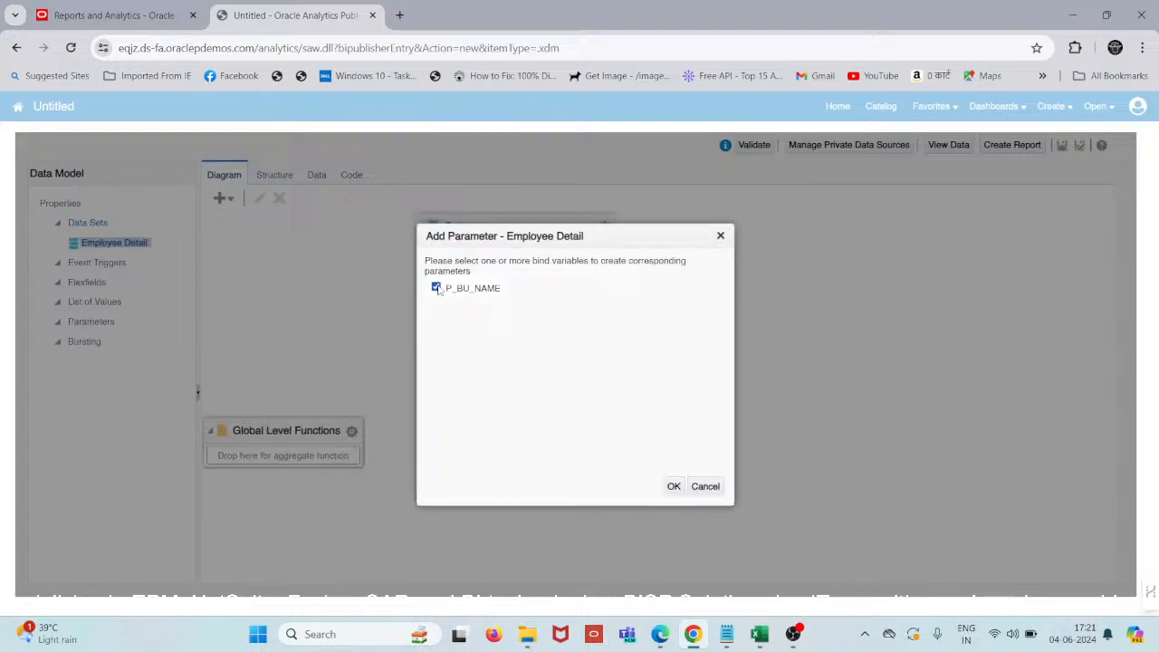
{"action": "left_click", "coordinate": [674, 487]}
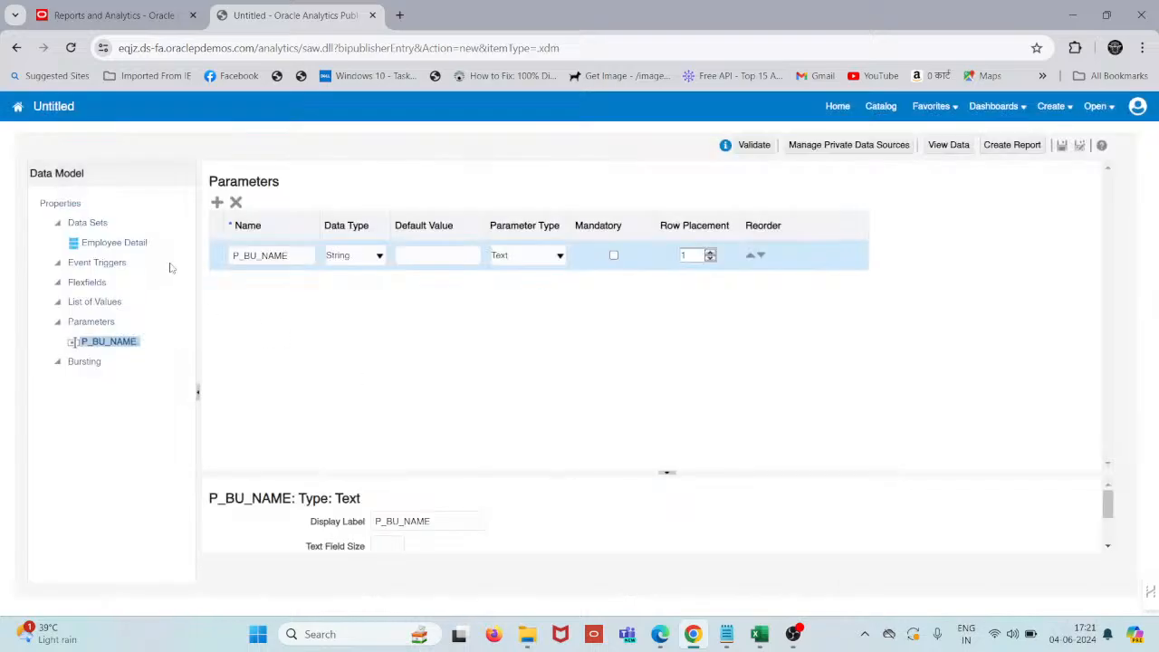
Retrieve five rows of the Employee Detail data set and examine all their columns in table view
{"action": "left_click", "coordinate": [104, 242]}
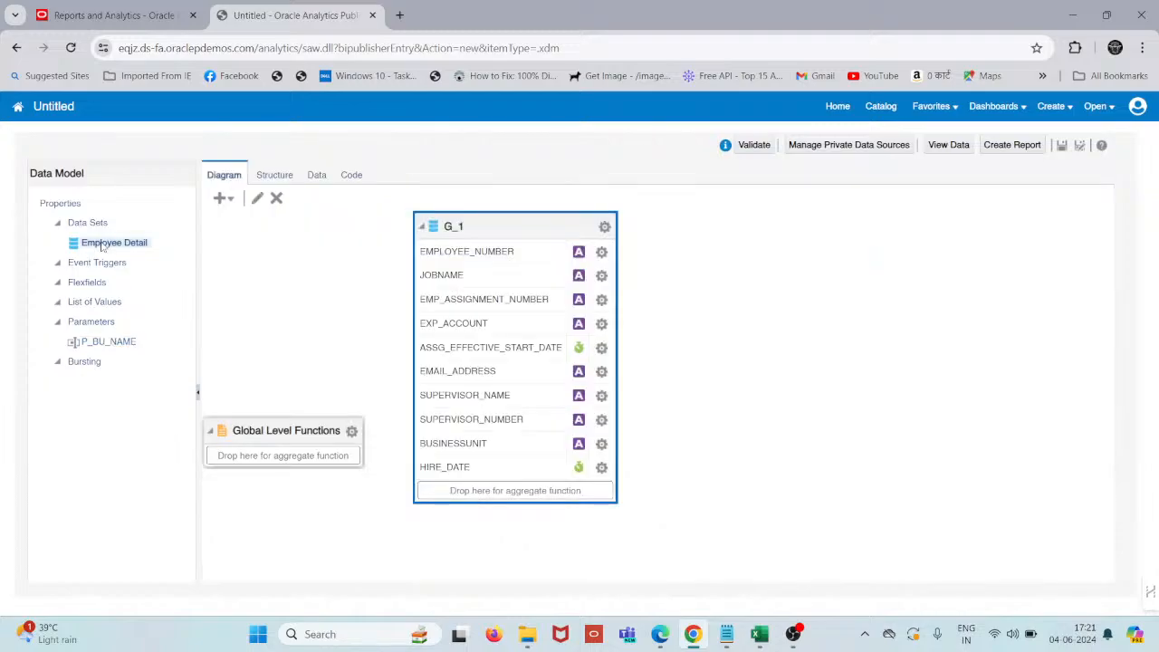
{"action": "left_click", "coordinate": [319, 176]}
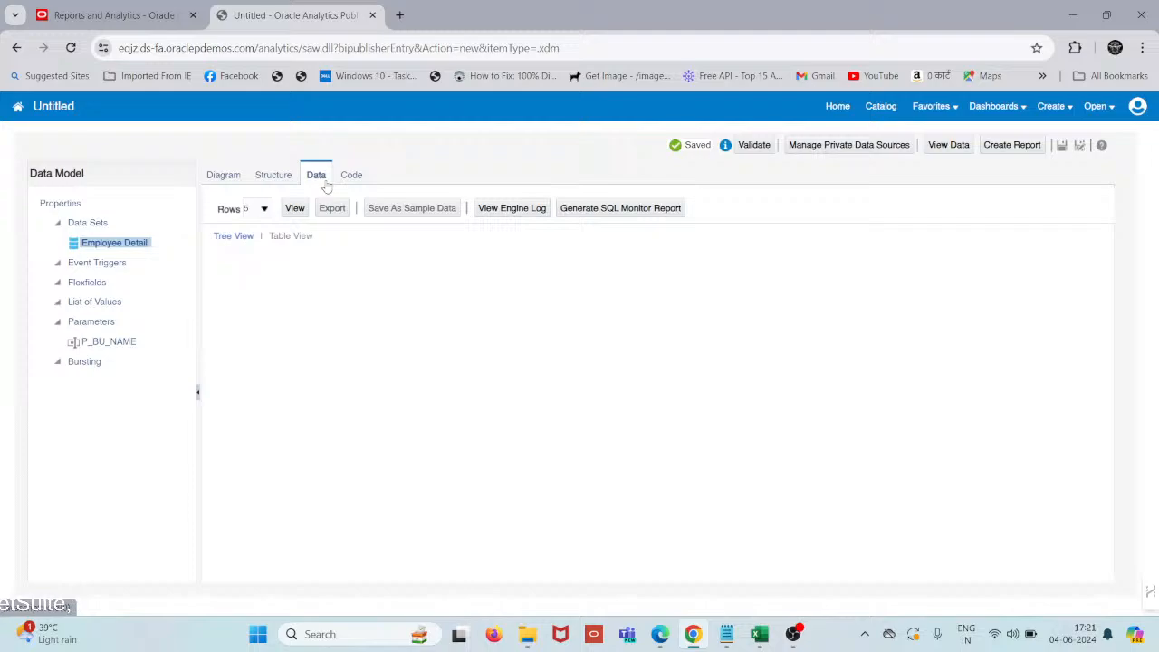
{"action": "left_click", "coordinate": [295, 209]}
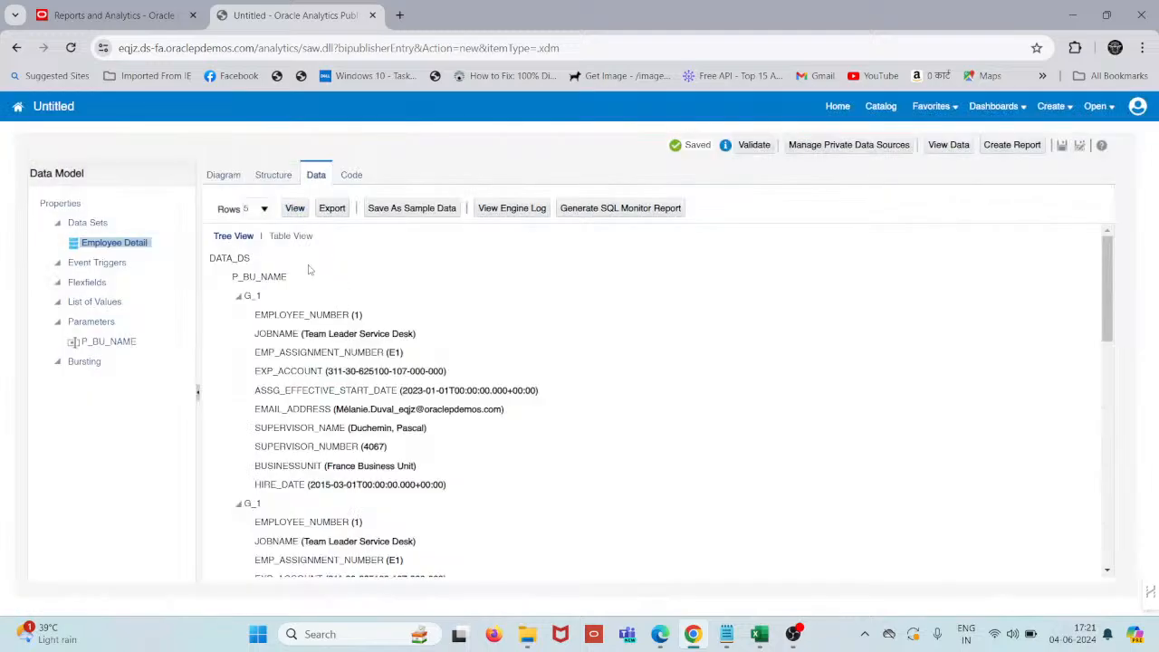
{"action": "left_click", "coordinate": [277, 235]}
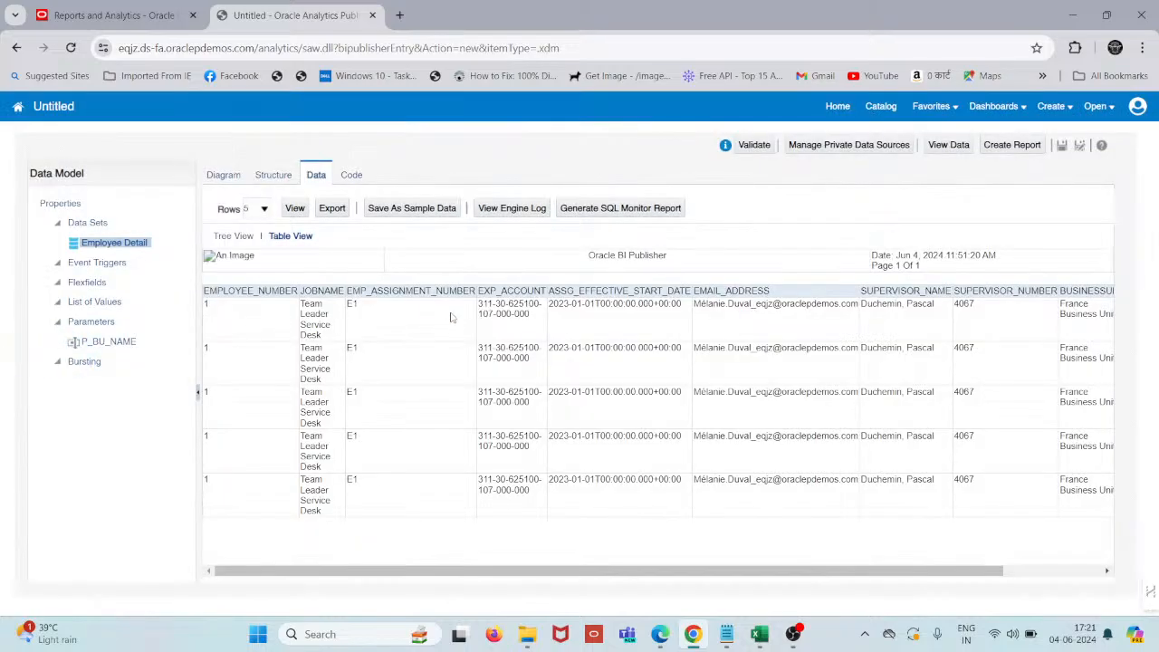
{"action": "scroll", "coordinate": [380, 331], "scroll_direction": "right", "scroll_amount": 3}
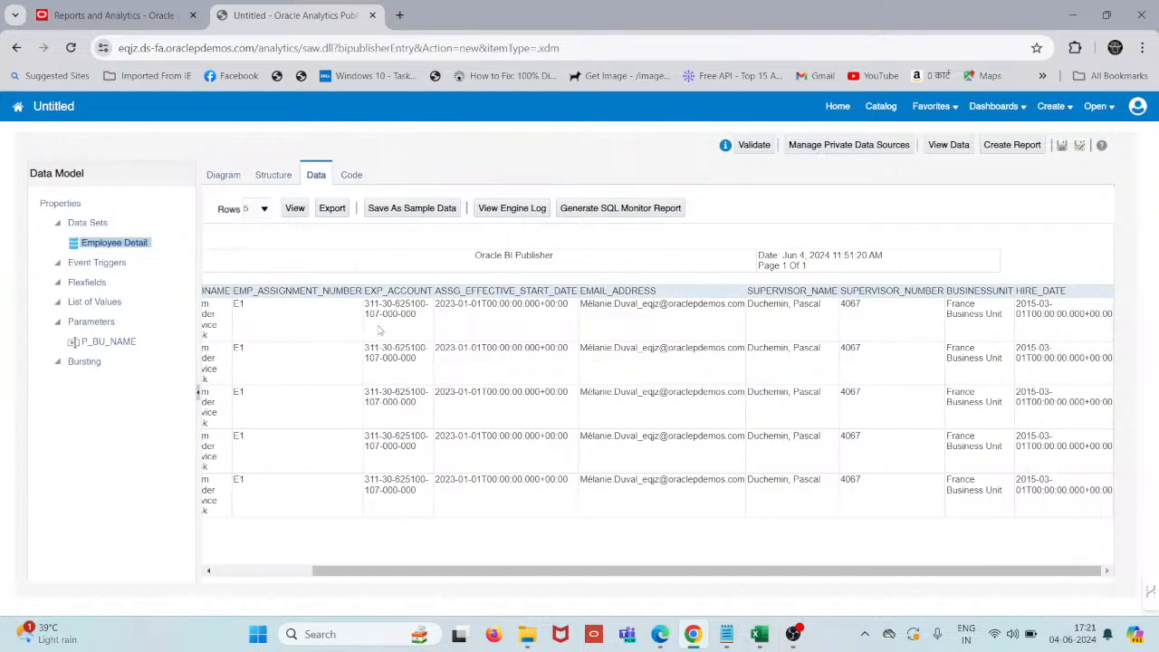
{"action": "scroll", "coordinate": [379, 330], "scroll_direction": "left", "scroll_amount": 2}
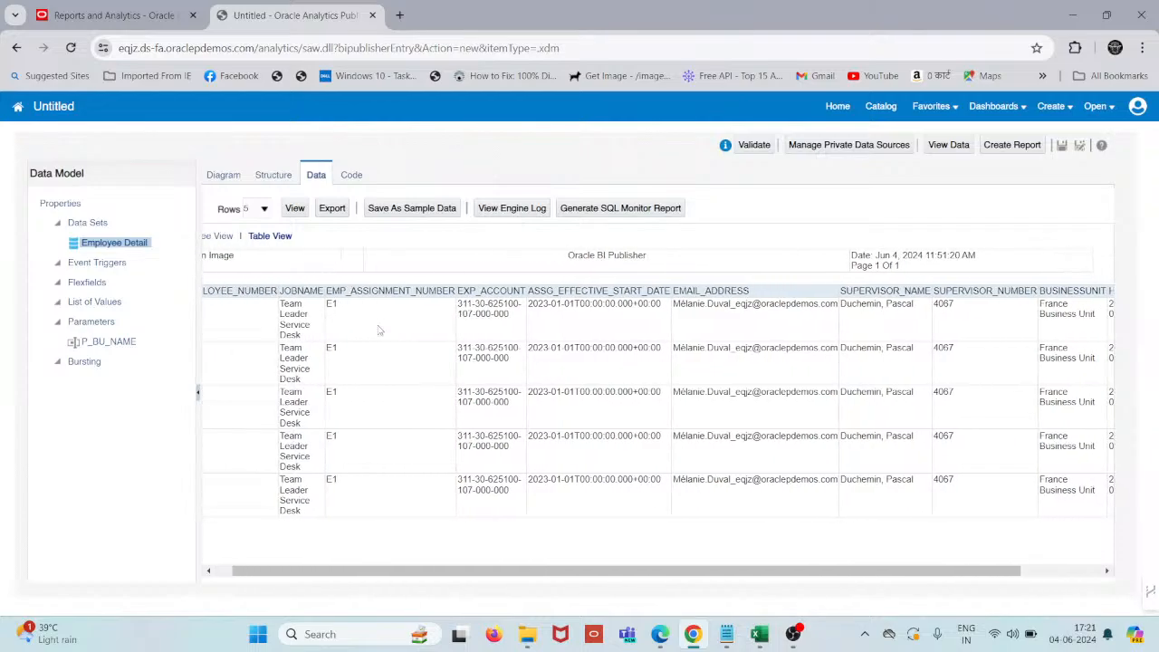
{"action": "scroll", "coordinate": [380, 331], "scroll_direction": "left", "scroll_amount": 1}
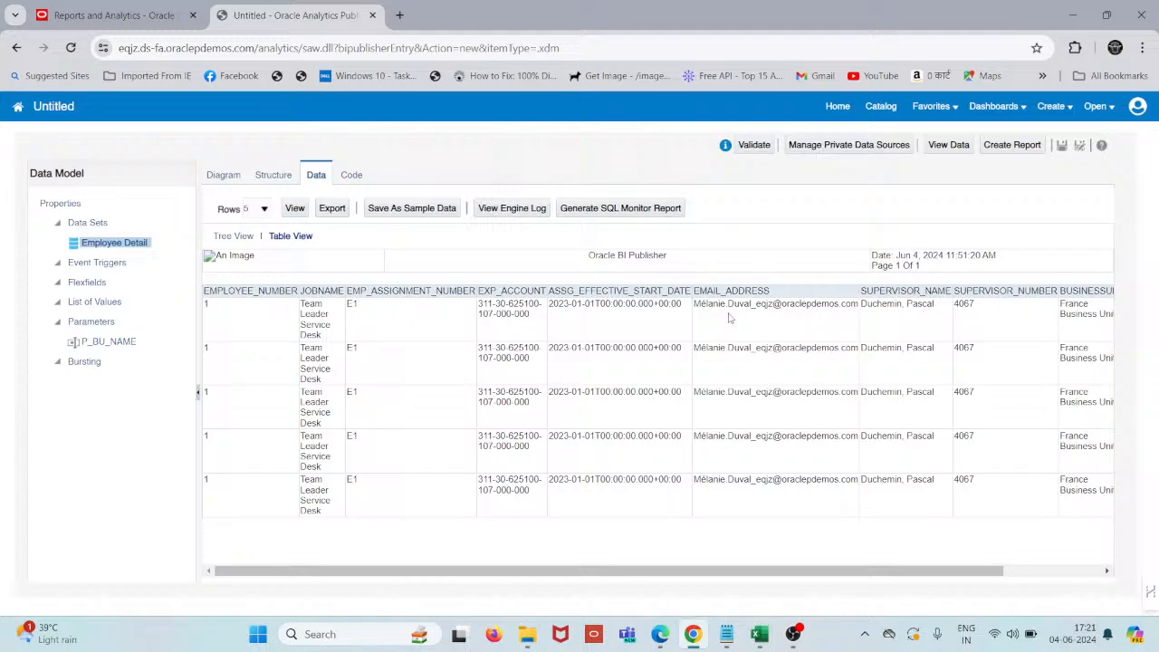
Edit the Employee Detail query, adding the condition AND papf.person_number = 'XXTEST1' before its order by clause, and confirm the data set
{"action": "left_click", "coordinate": [223, 176]}
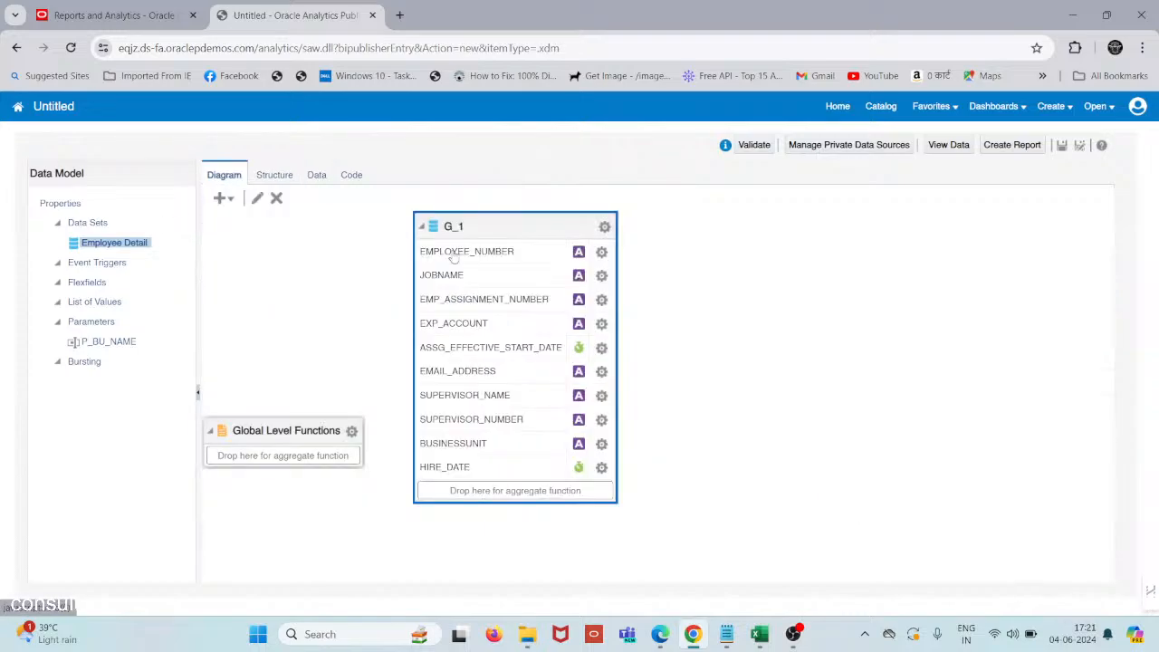
{"action": "left_click", "coordinate": [606, 228]}
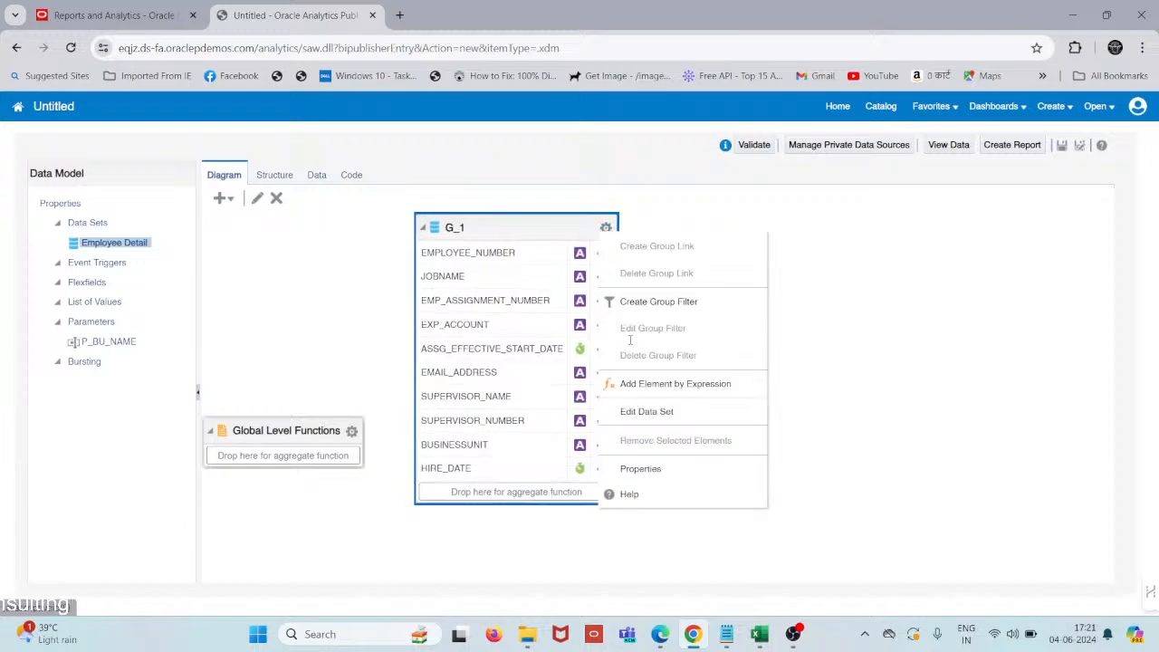
{"action": "left_click", "coordinate": [647, 411]}
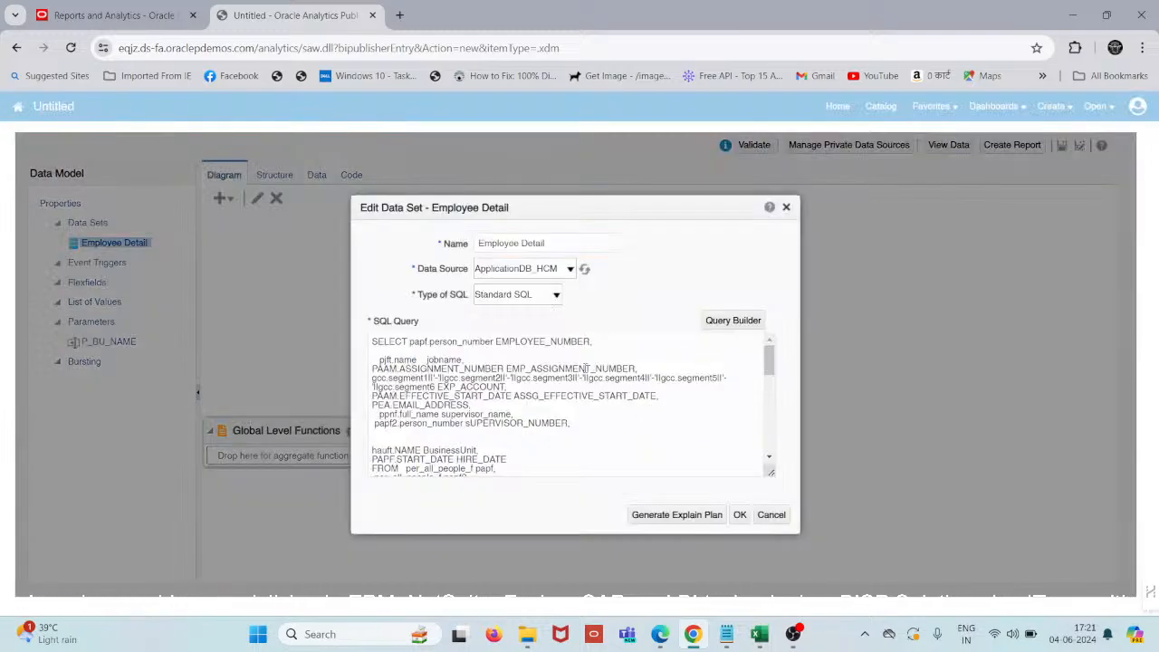
{"action": "scroll", "coordinate": [586, 367], "scroll_direction": "down", "scroll_amount": 1}
{"action": "scroll", "coordinate": [584, 367], "scroll_direction": "up", "scroll_amount": 1}
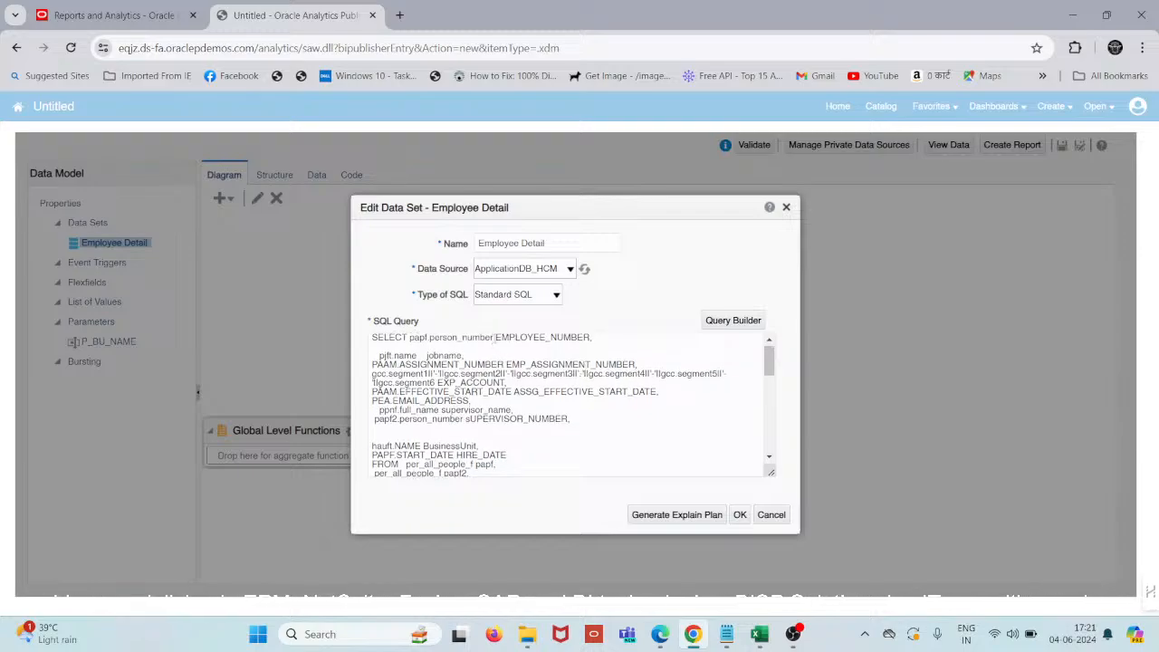
{"action": "left_click_drag", "start_coordinate": [495, 337], "coordinate": [616, 340]}
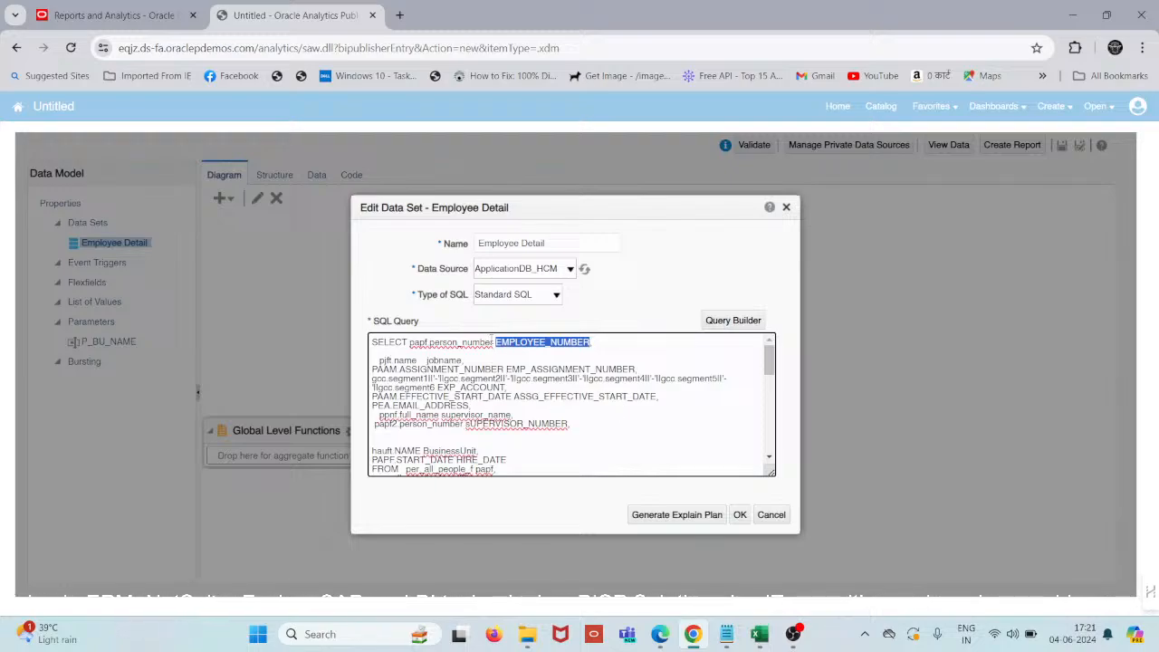
{"action": "left_click_drag", "start_coordinate": [493, 342], "coordinate": [419, 342]}
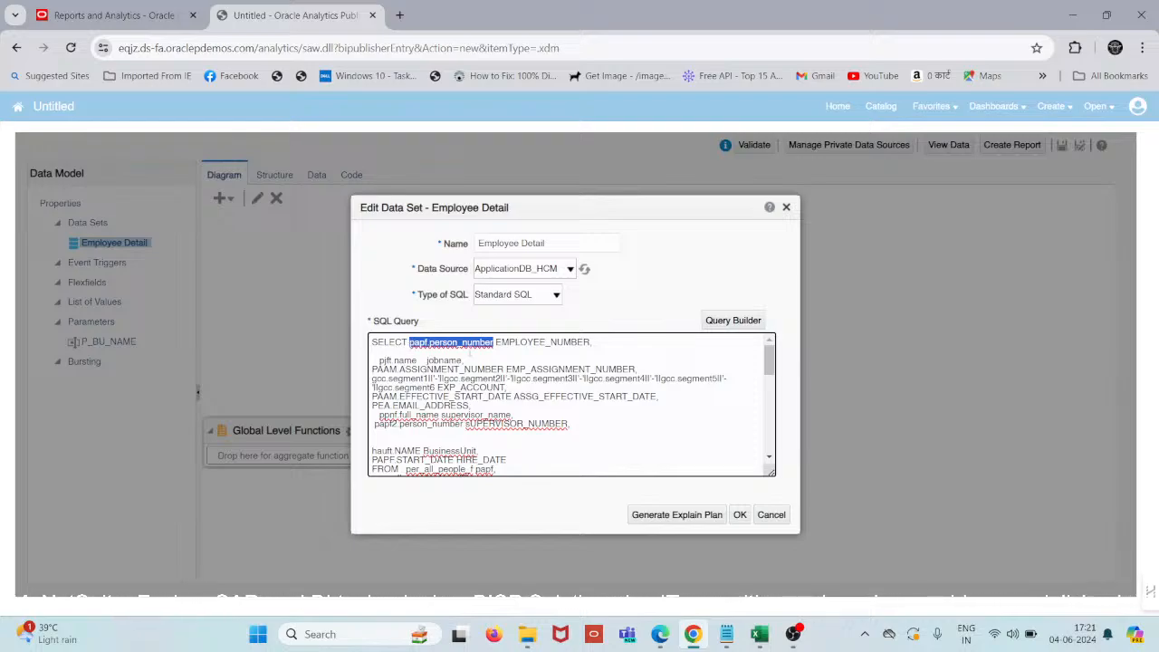
{"action": "scroll", "coordinate": [534, 363], "scroll_direction": "down", "scroll_amount": 10}
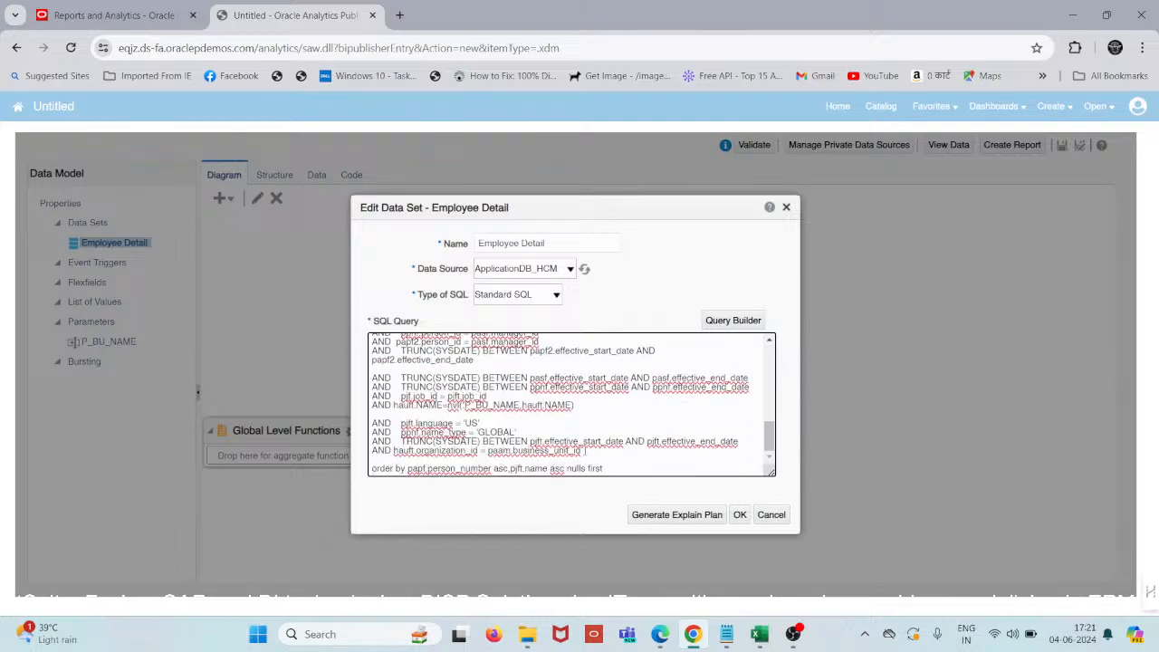
{"action": "key", "text": "Return"}
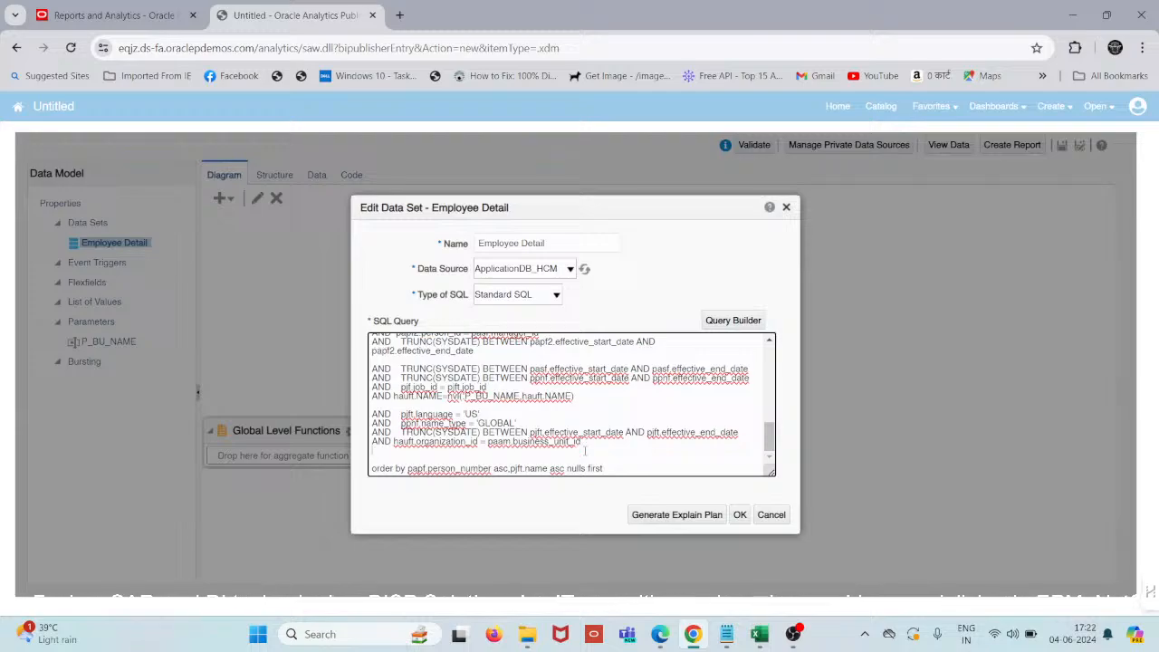
{"action": "type", "text": "AND"}
{"action": "type", "text": "papf.person_number"}
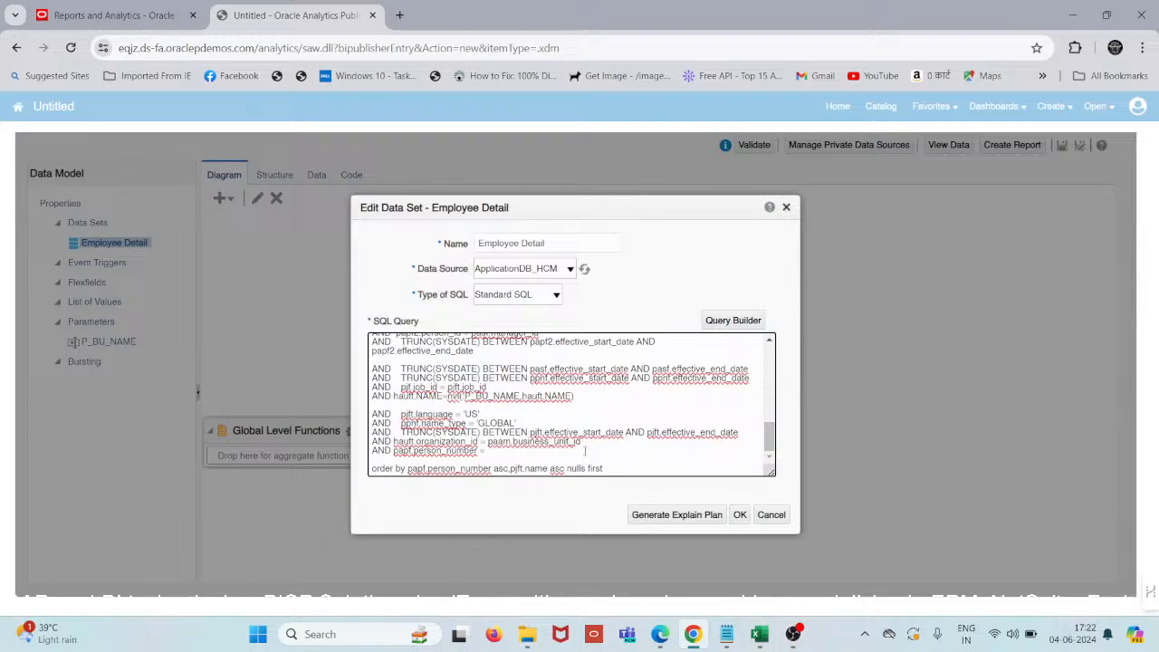
{"action": "type", "text": "= XXTEST1"}
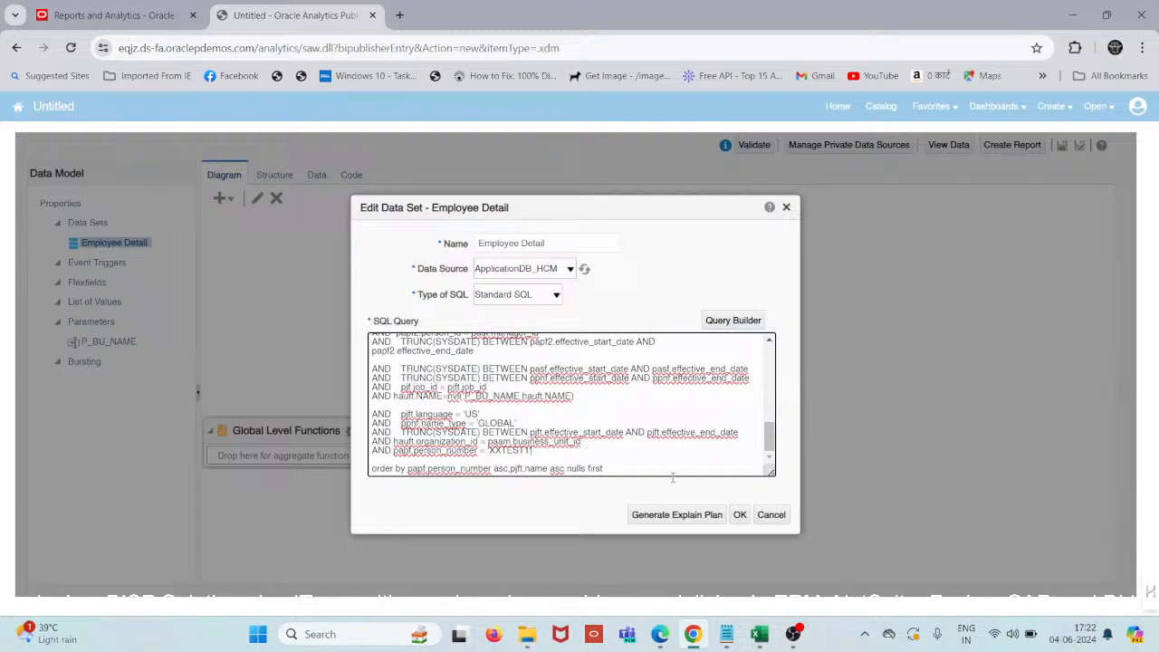
{"action": "left_click", "coordinate": [737, 515]}
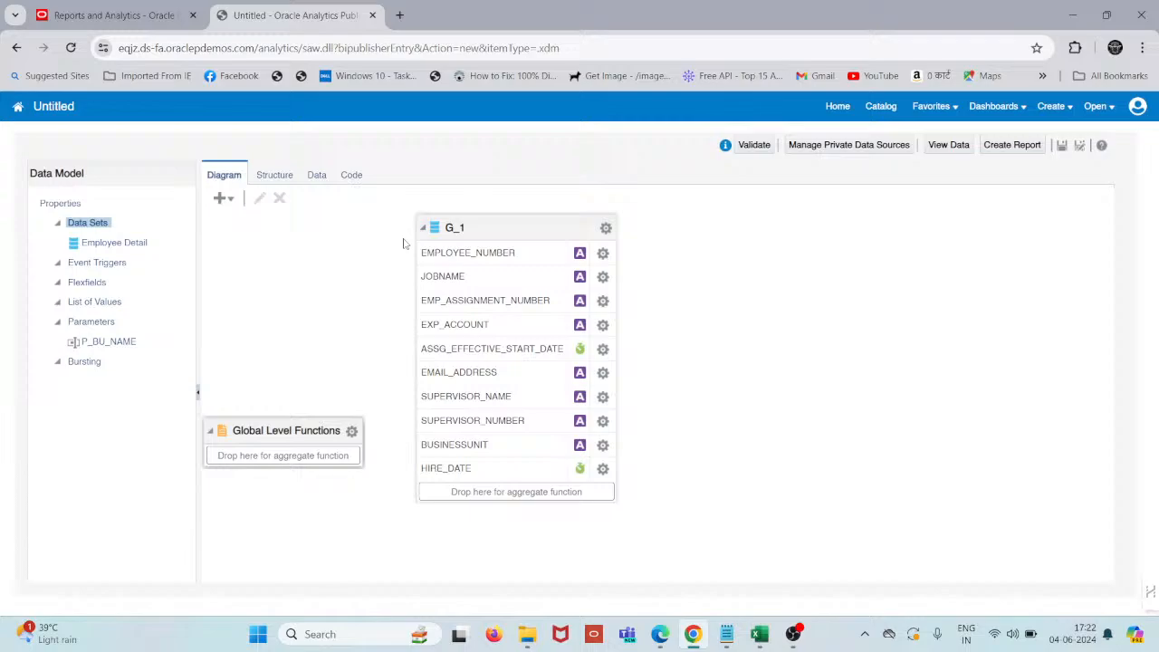
Retrieve the data for the filtered query with P_BU_NAME blank and display it in table view
{"action": "left_click", "coordinate": [317, 175]}
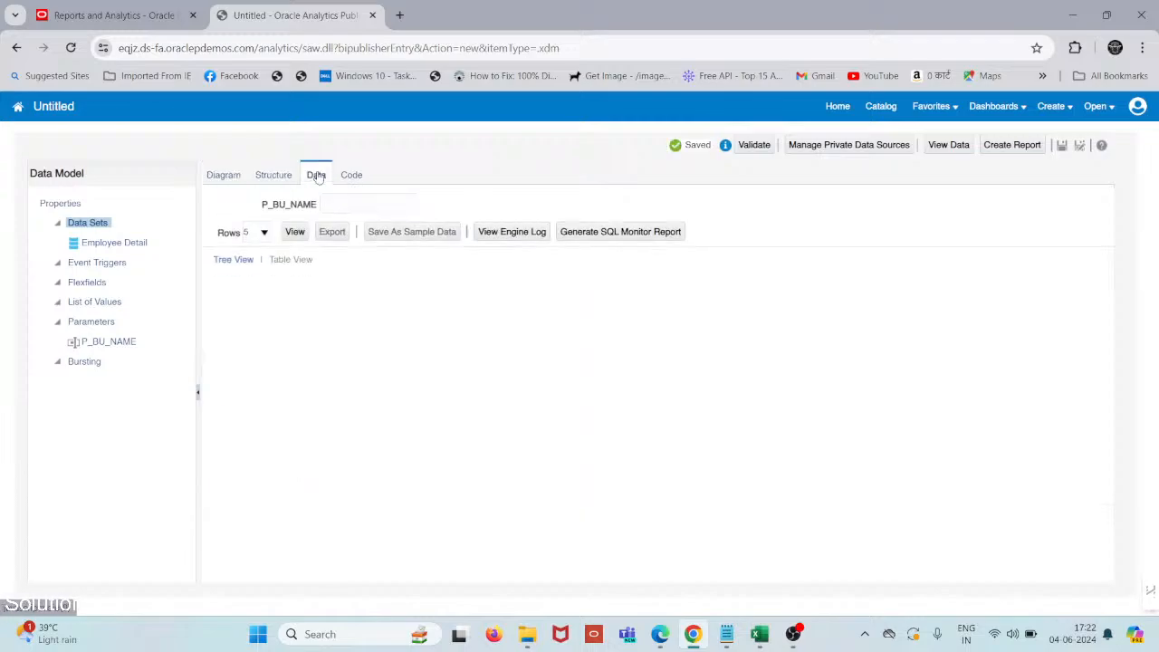
{"action": "left_click", "coordinate": [289, 233]}
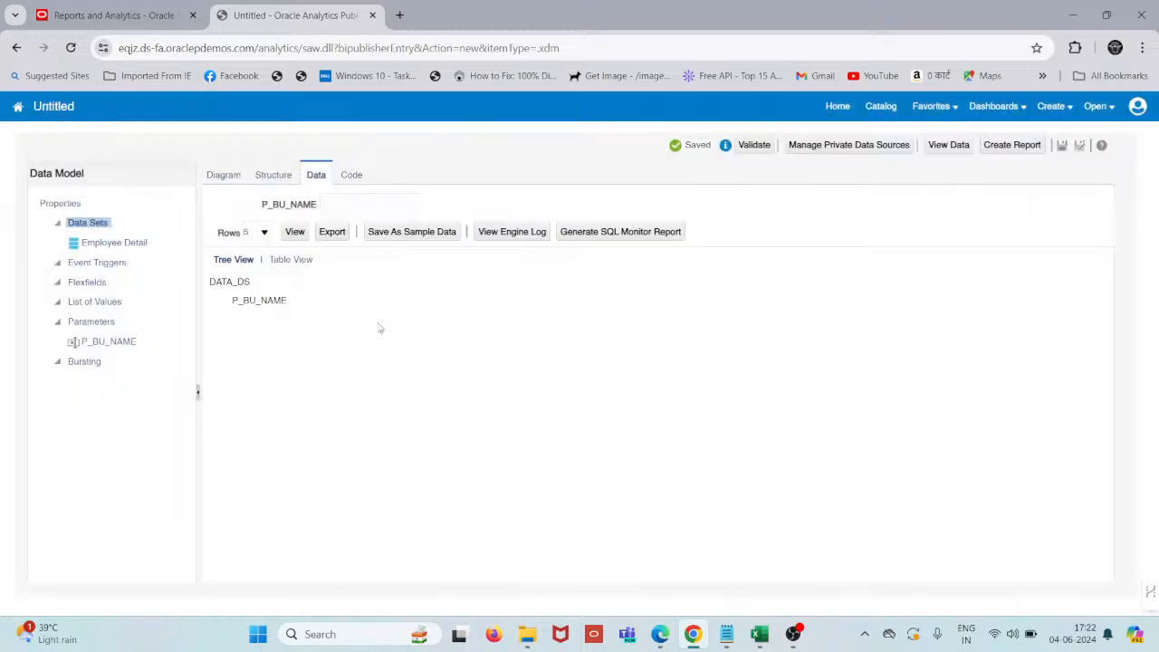
{"action": "left_click", "coordinate": [291, 259]}
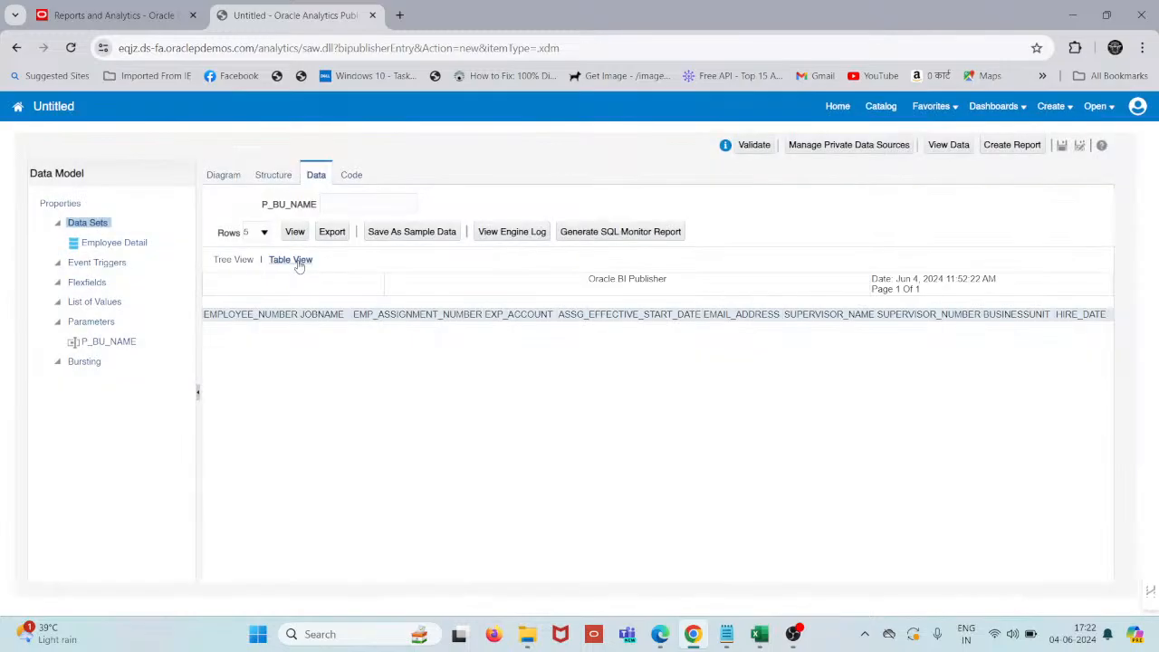
{"action": "left_click", "coordinate": [100, 343]}
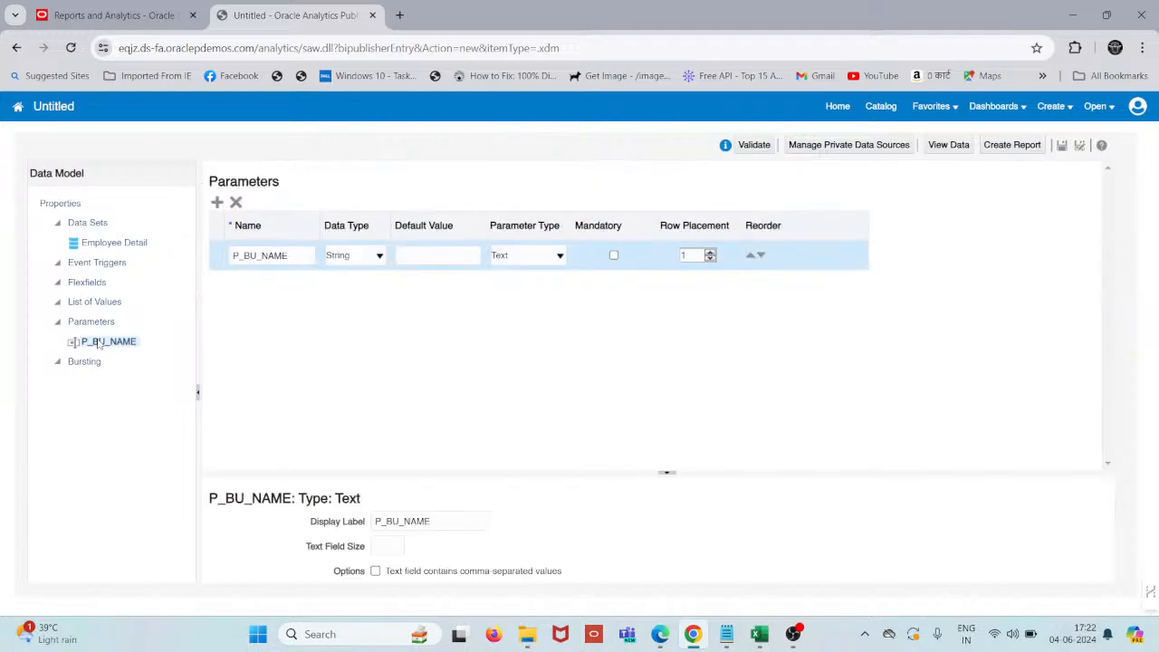
{"action": "left_click", "coordinate": [112, 243]}
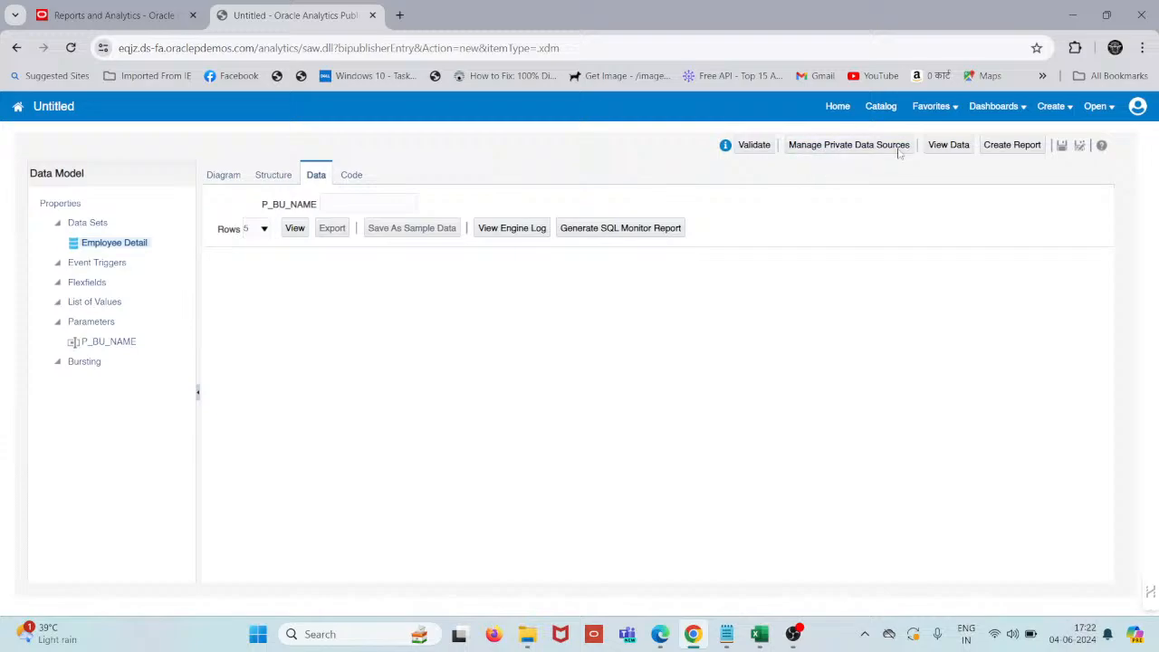
{"action": "left_click", "coordinate": [224, 175]}
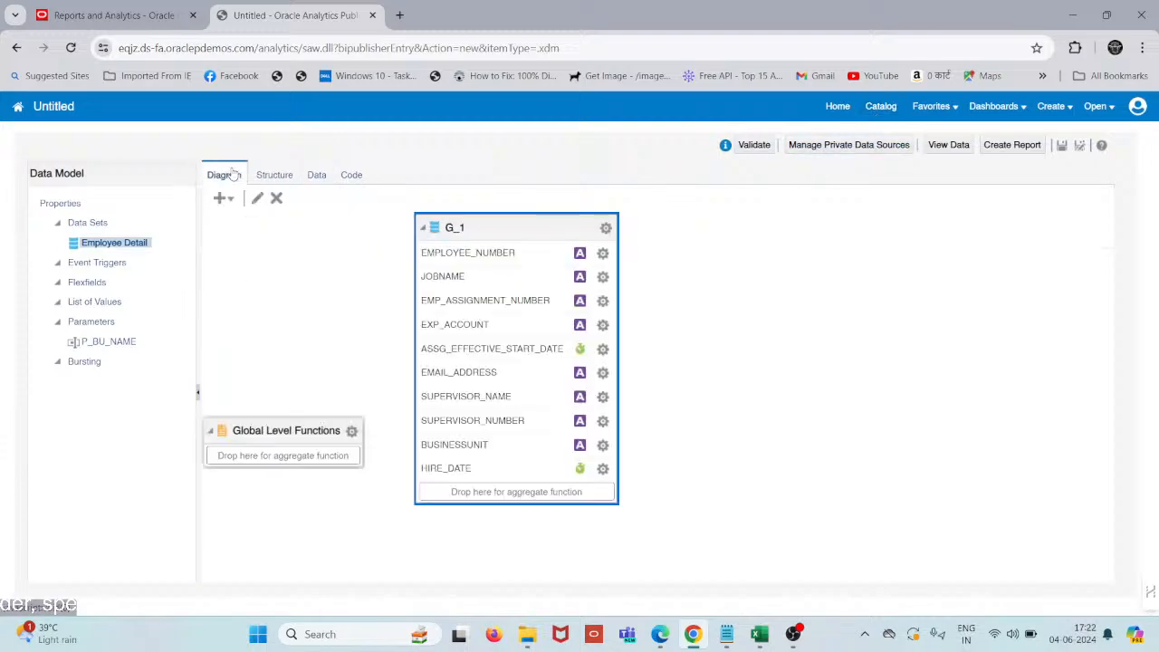
{"action": "left_click", "coordinate": [607, 228]}
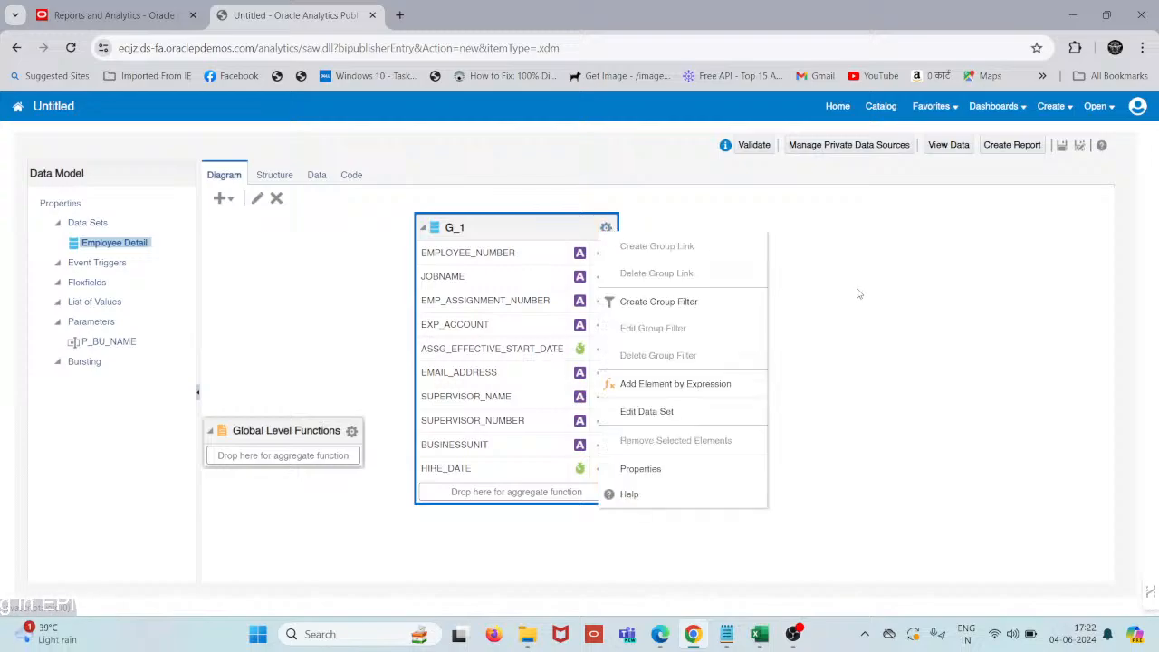
Leave the untitled data model without saving and open the Assignment data model from the AS_OTBI shared folder for editing
{"action": "left_click", "coordinate": [876, 106]}
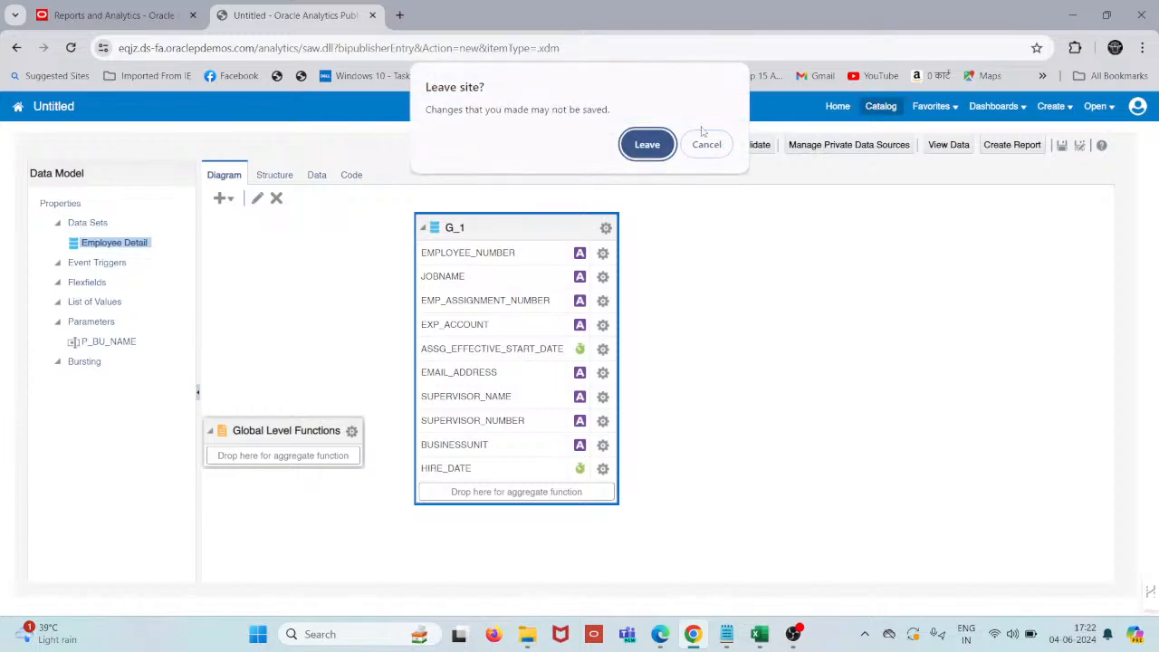
{"action": "left_click", "coordinate": [652, 154]}
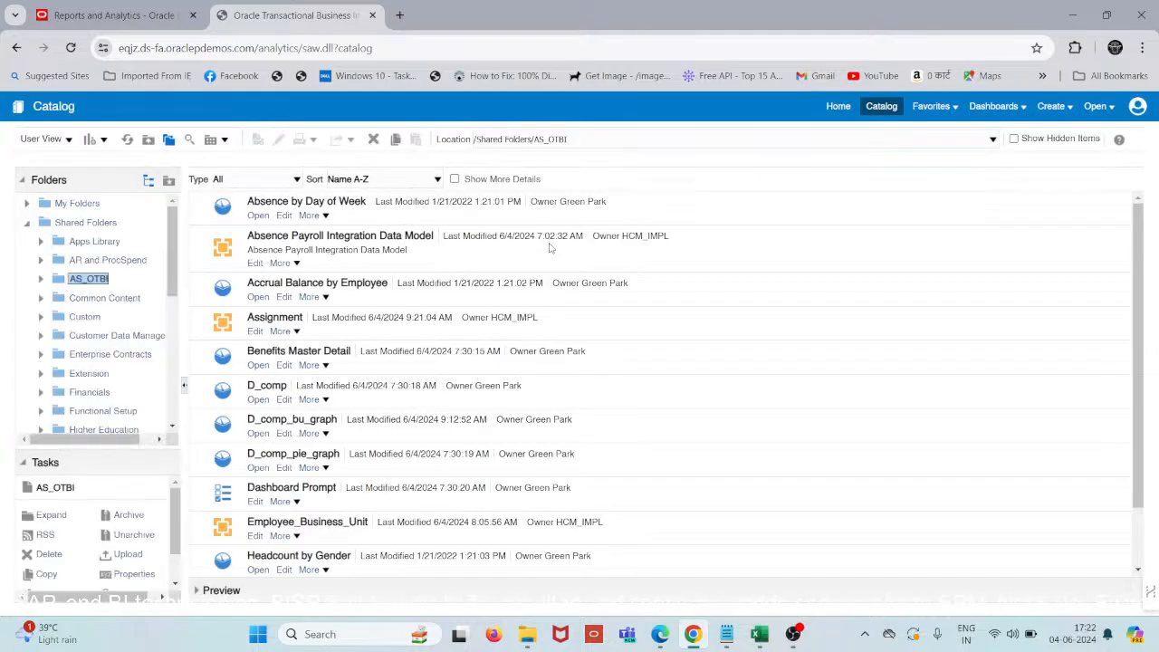
{"action": "scroll", "coordinate": [550, 248], "scroll_direction": "down", "scroll_amount": 1}
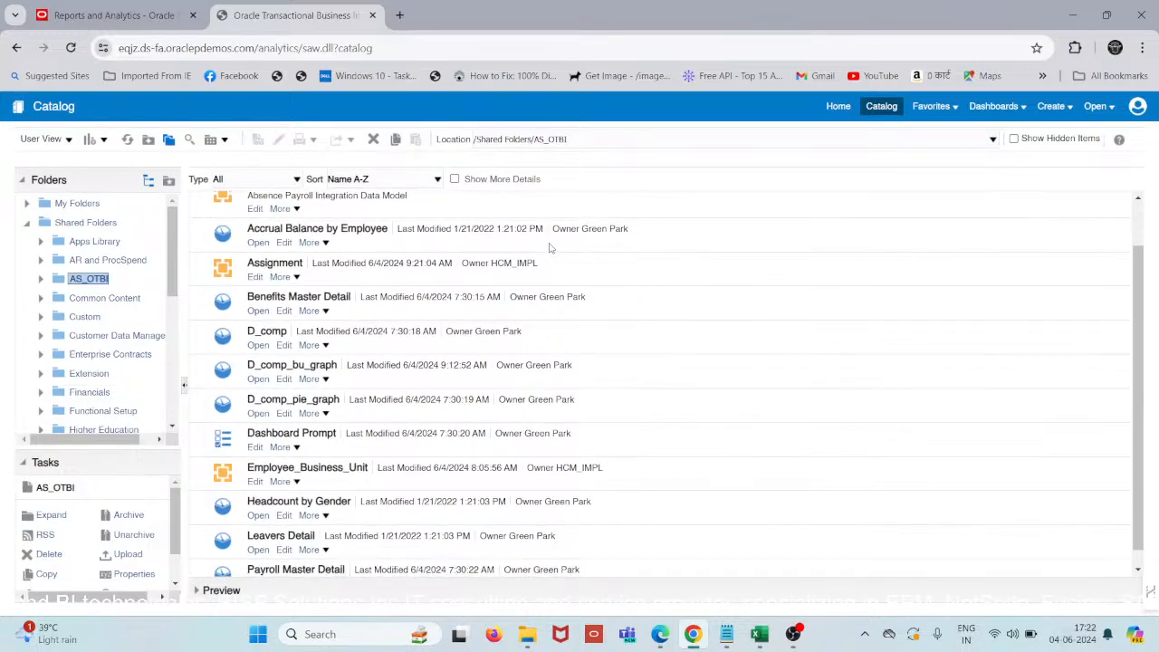
{"action": "left_click", "coordinate": [254, 277]}
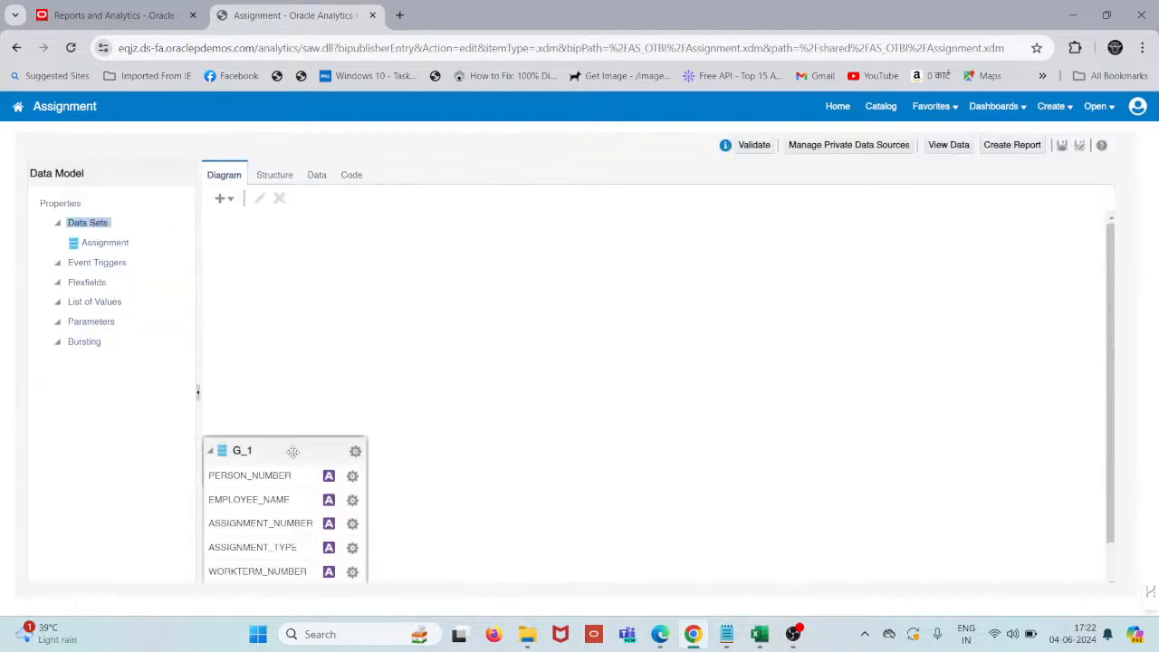
Retrieve five rows of the unfiltered Assignment data set and display them in table view
{"action": "left_click", "coordinate": [316, 174]}
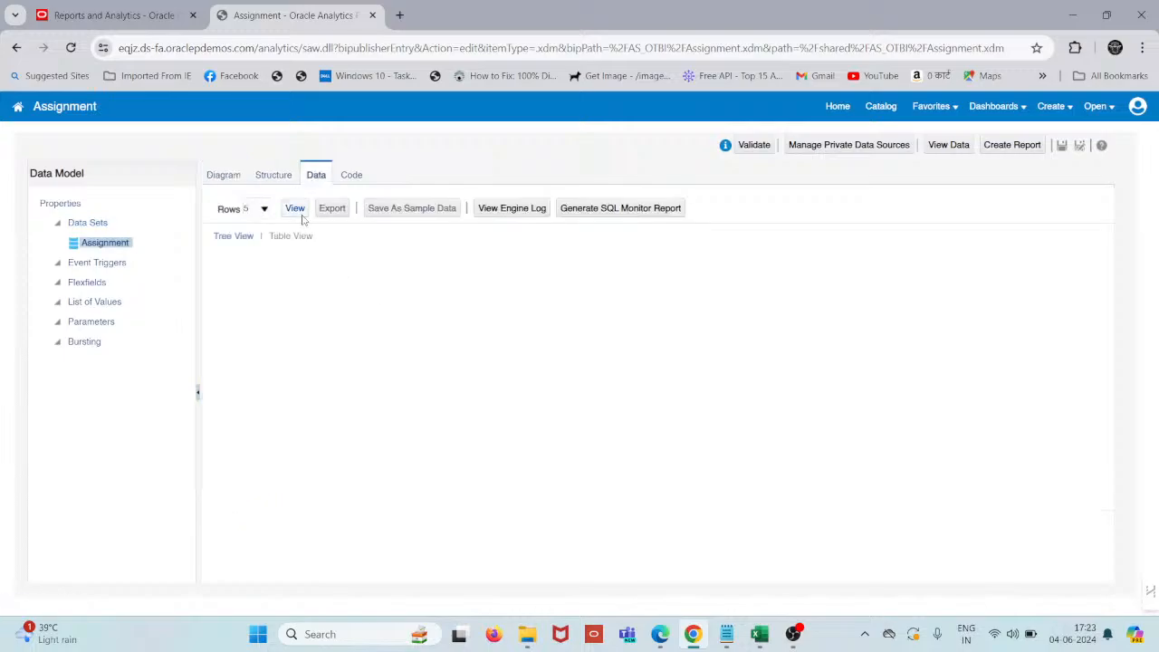
{"action": "left_click", "coordinate": [296, 210]}
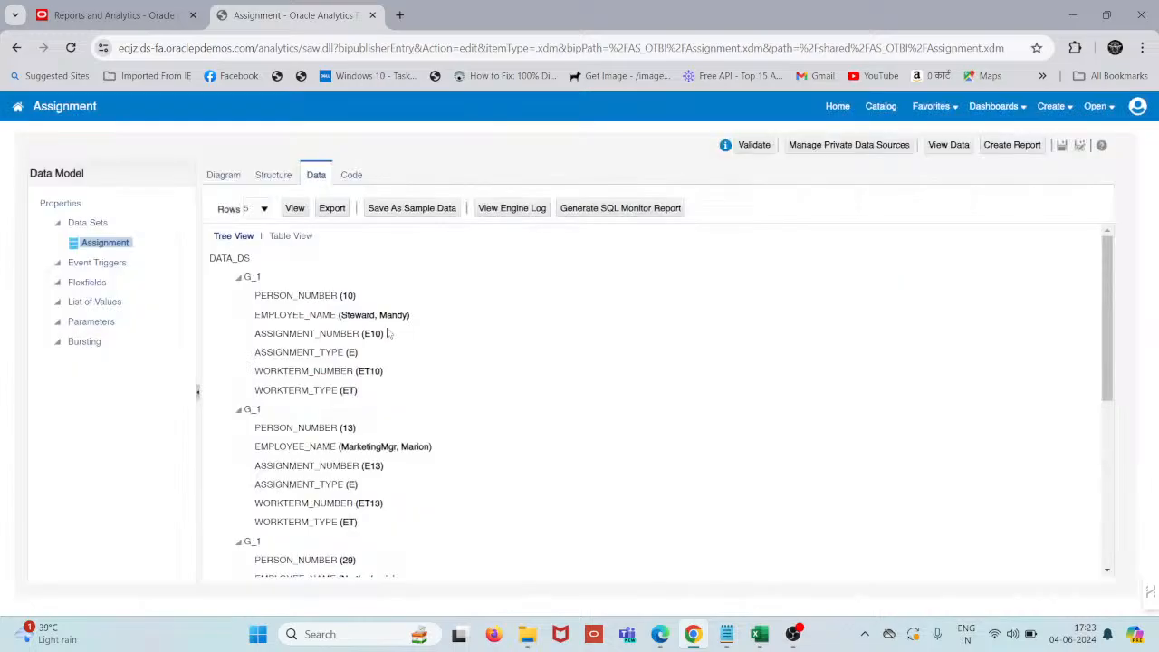
{"action": "left_click", "coordinate": [291, 237]}
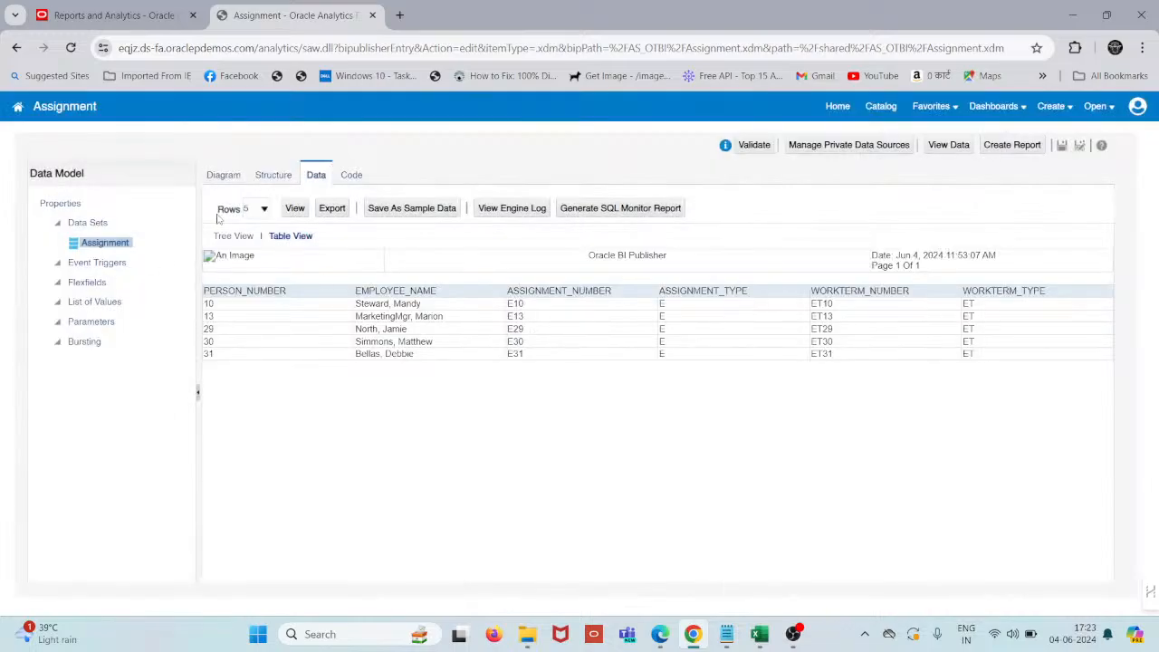
Edit the Assignment query, uncommenting its last condition AND papf.person_number='XXTEST1', and confirm the data set
{"action": "left_click", "coordinate": [224, 176]}
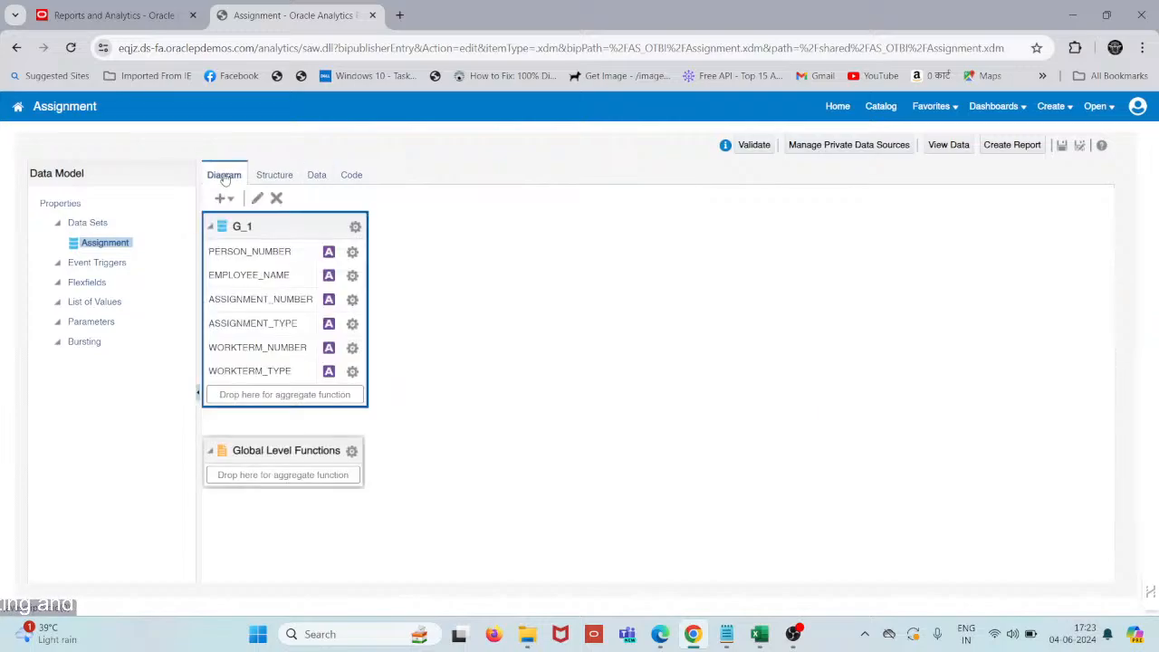
{"action": "left_click", "coordinate": [356, 227]}
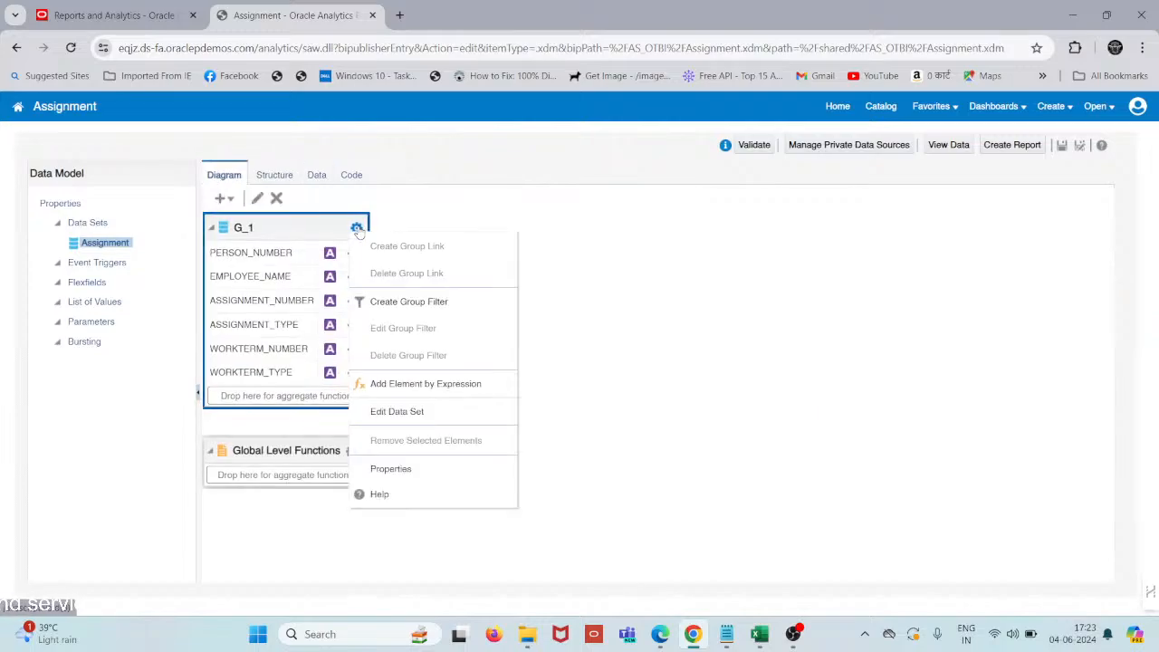
{"action": "left_click", "coordinate": [387, 415]}
{"action": "scroll", "coordinate": [574, 365], "scroll_direction": "down", "scroll_amount": 10}
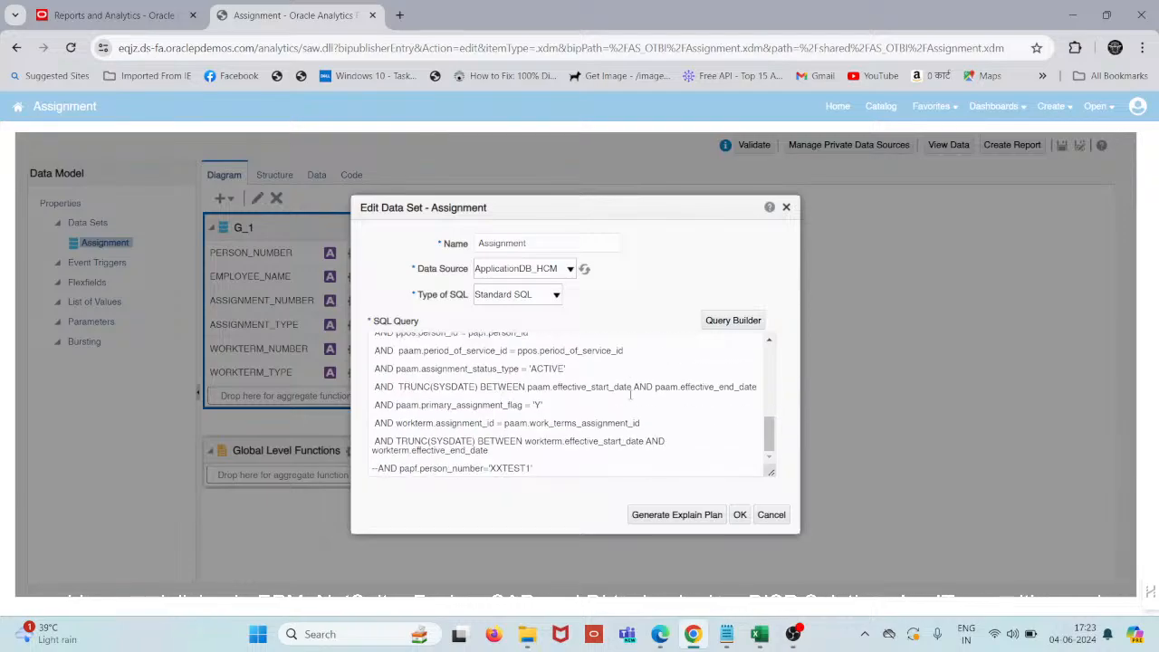
{"action": "left_click", "coordinate": [382, 468]}
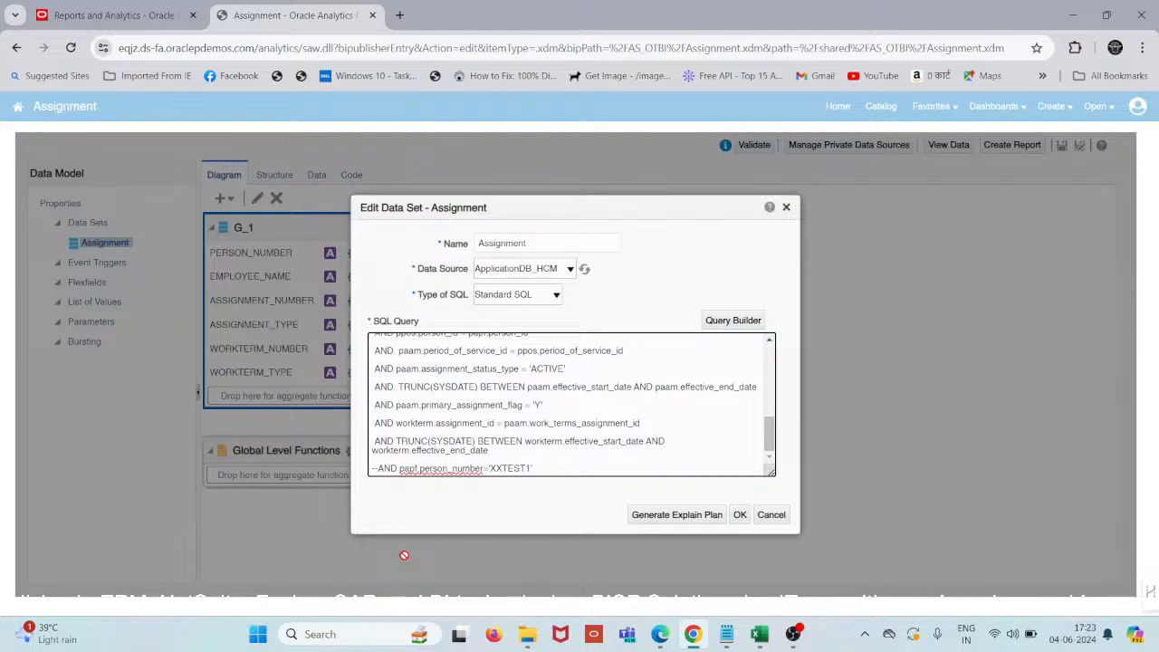
{"action": "key", "text": "BackSpace"}
{"action": "key", "text": "BackSpace"}
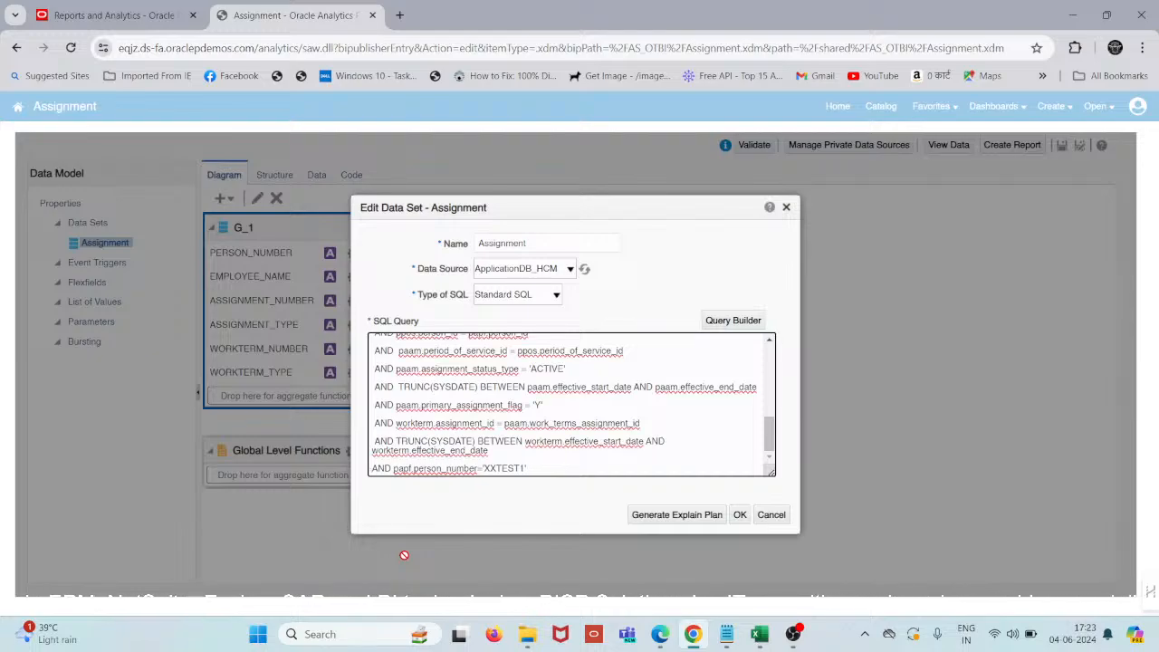
{"action": "left_click", "coordinate": [741, 515]}
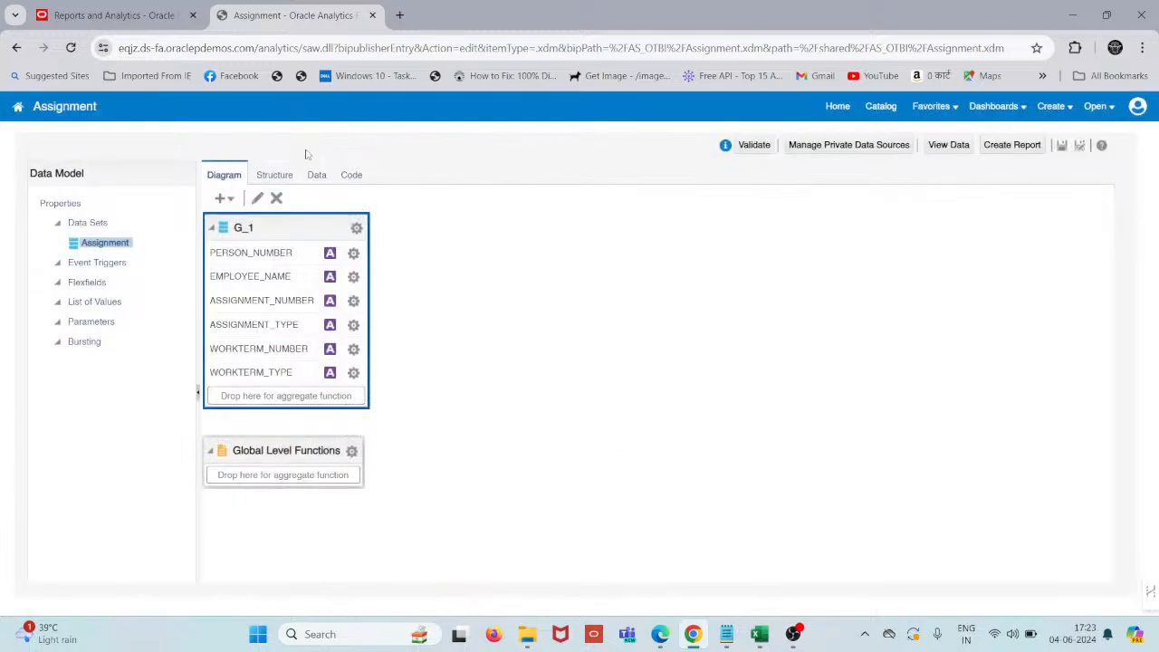
Retrieve the Assignment data filtered to person number XXTEST1 and display it in table view
{"action": "left_click", "coordinate": [316, 175]}
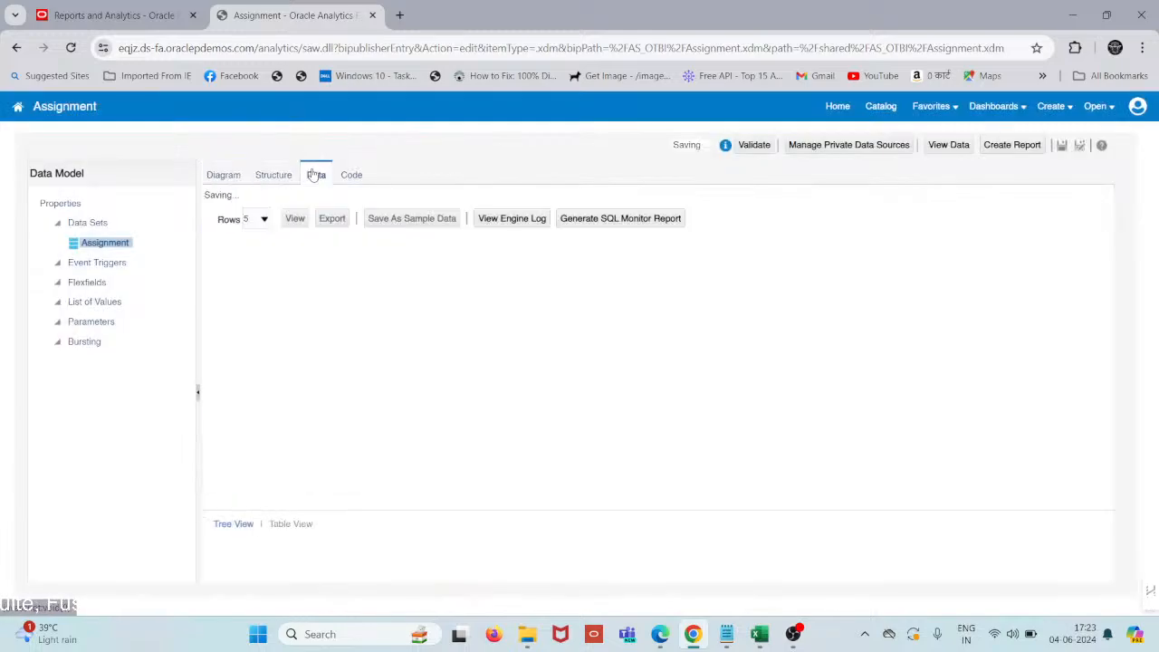
{"action": "left_click", "coordinate": [292, 208]}
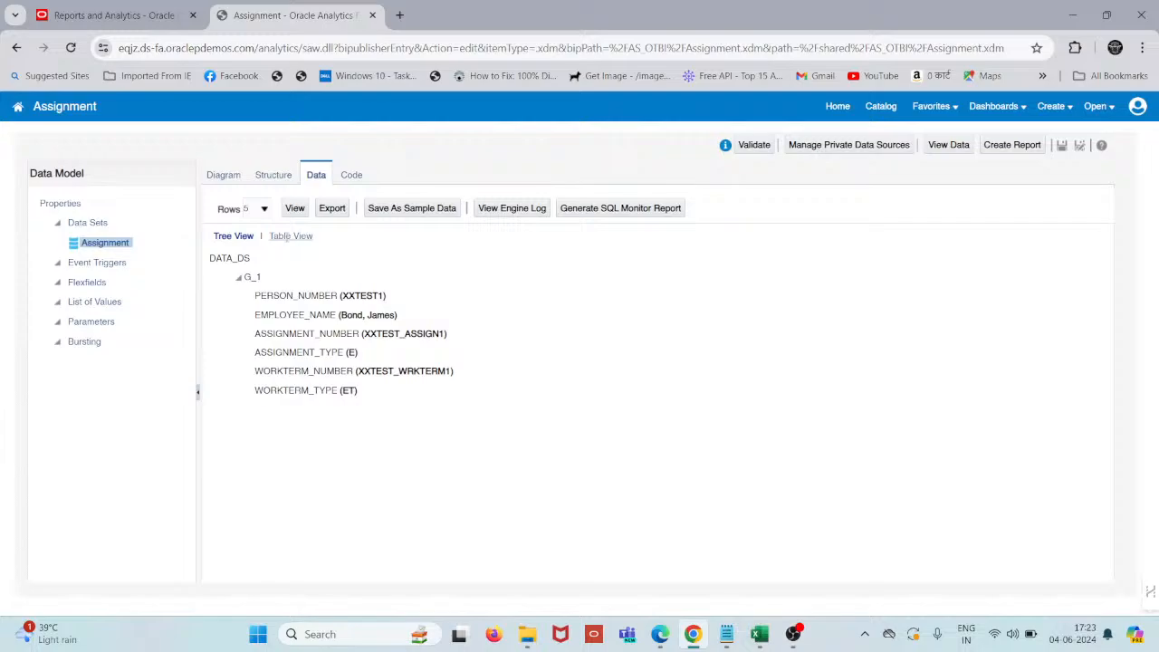
{"action": "left_click", "coordinate": [282, 237]}
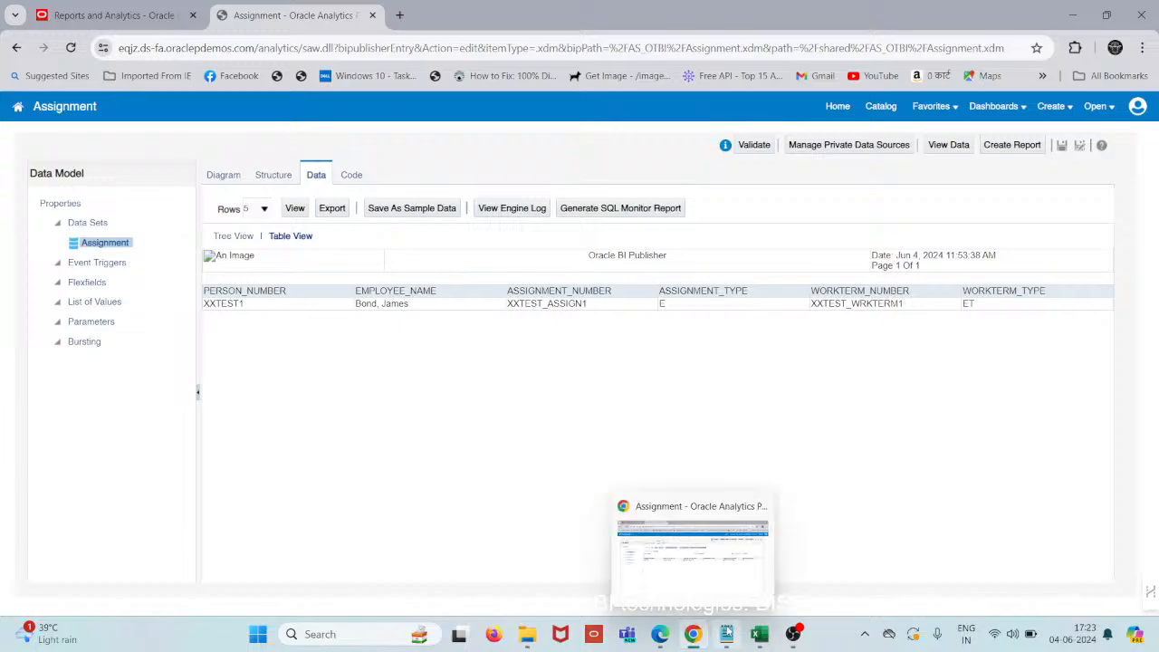
Switch to the unit test workbook in Excel and enter "The Person Detail is present in the Backend" as the actual result in I7
{"action": "mouse_move", "coordinate": [759, 634]}
{"action": "left_click", "coordinate": [775, 511]}
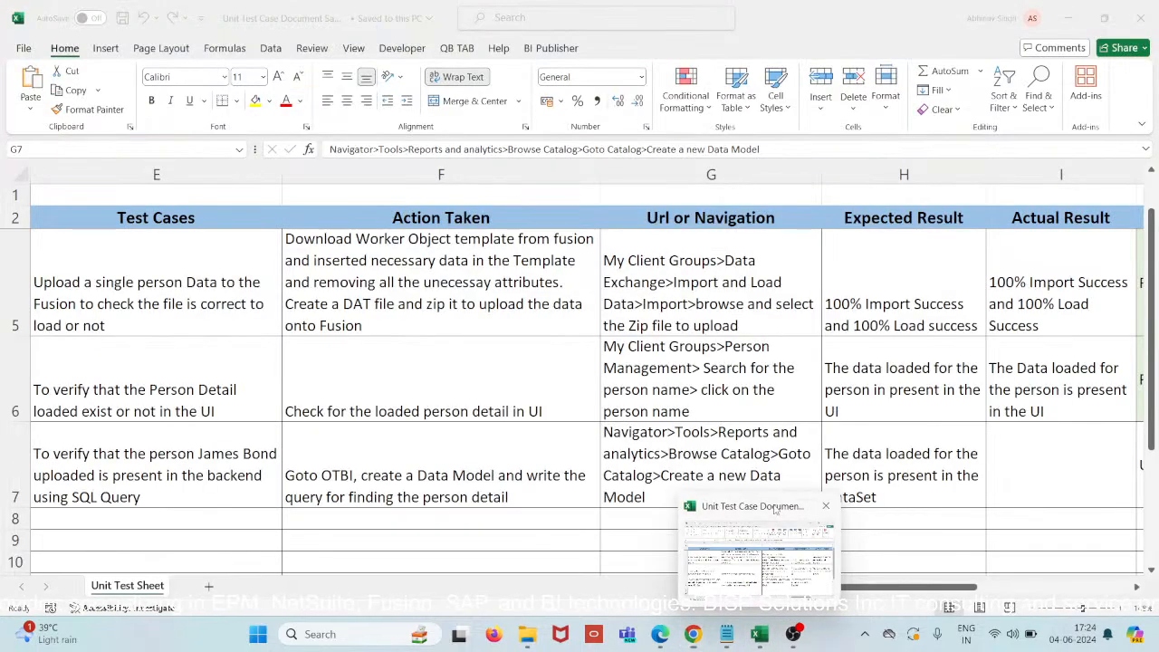
{"action": "scroll", "coordinate": [847, 472], "scroll_direction": "right", "scroll_amount": 3}
{"action": "scroll", "coordinate": [846, 472], "scroll_direction": "right", "scroll_amount": 3}
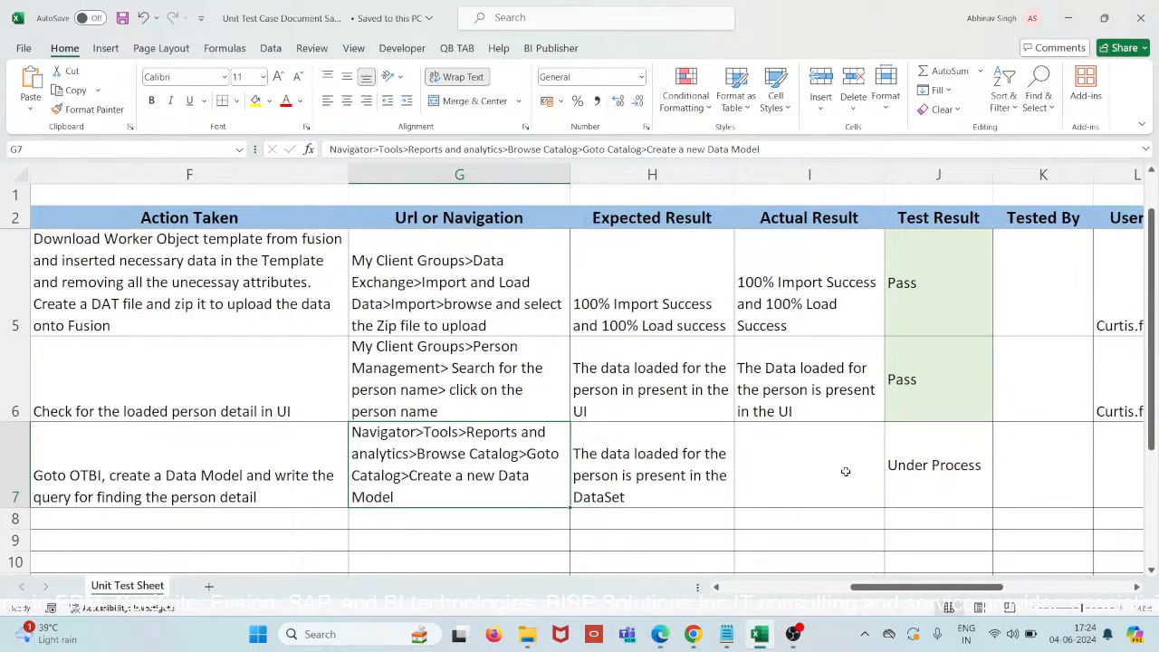
{"action": "double_click", "coordinate": [846, 472]}
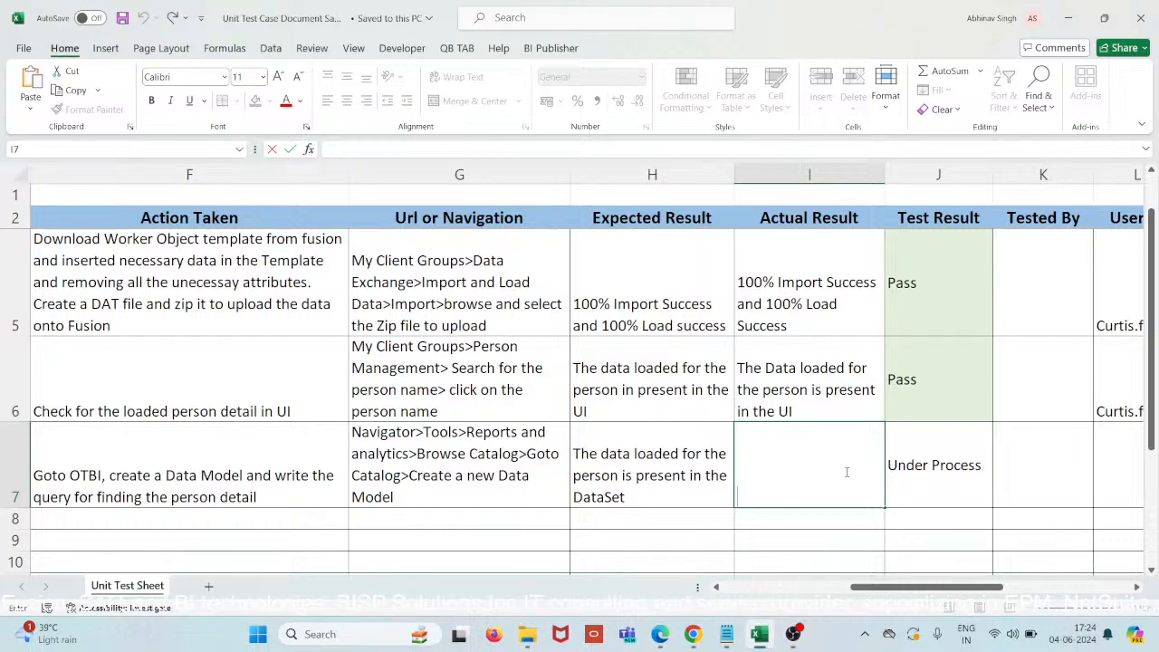
{"action": "type", "text": "The "}
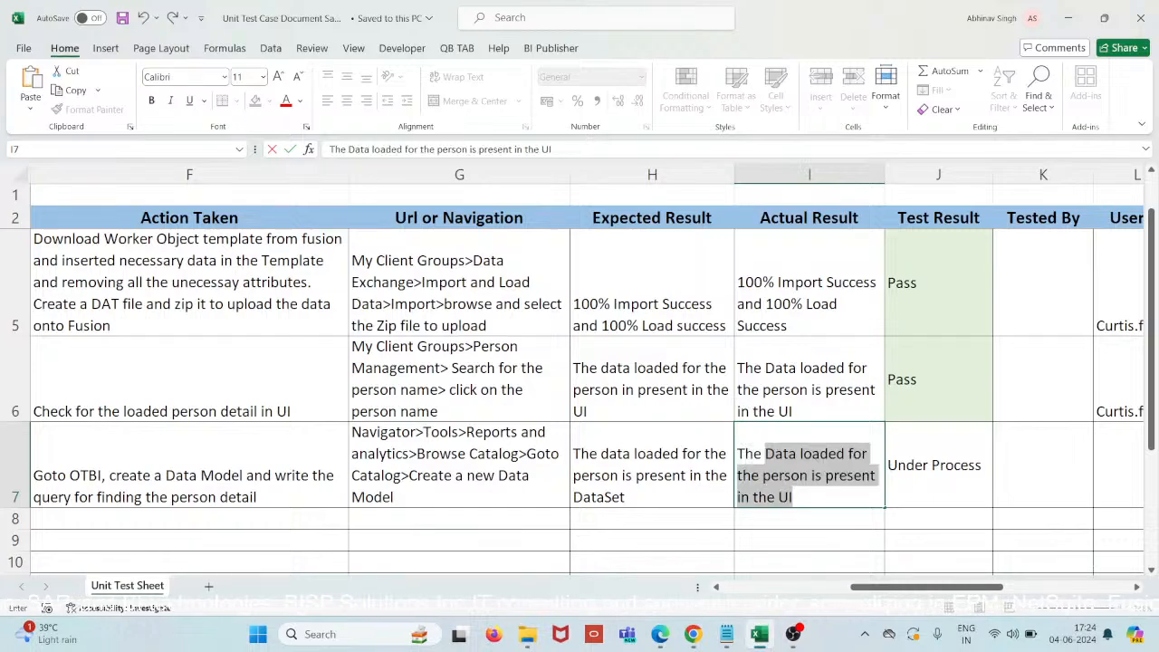
{"action": "type", "text": "Perso"}
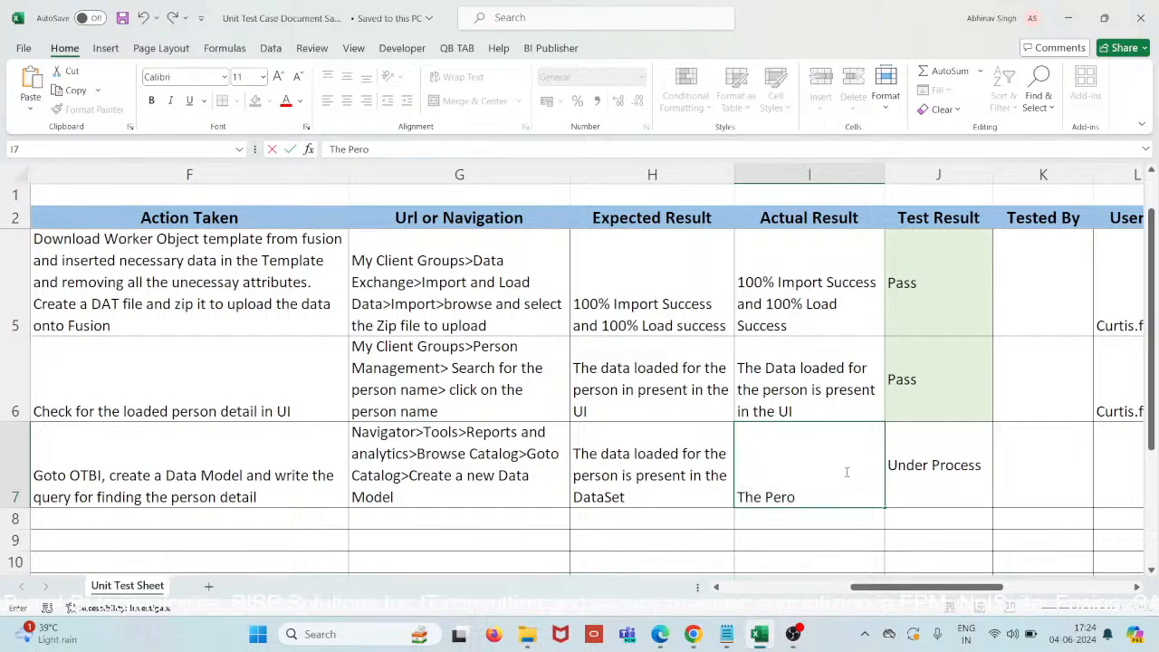
{"action": "key", "text": "BackSpace"}
{"action": "type", "text": "son Deta"}
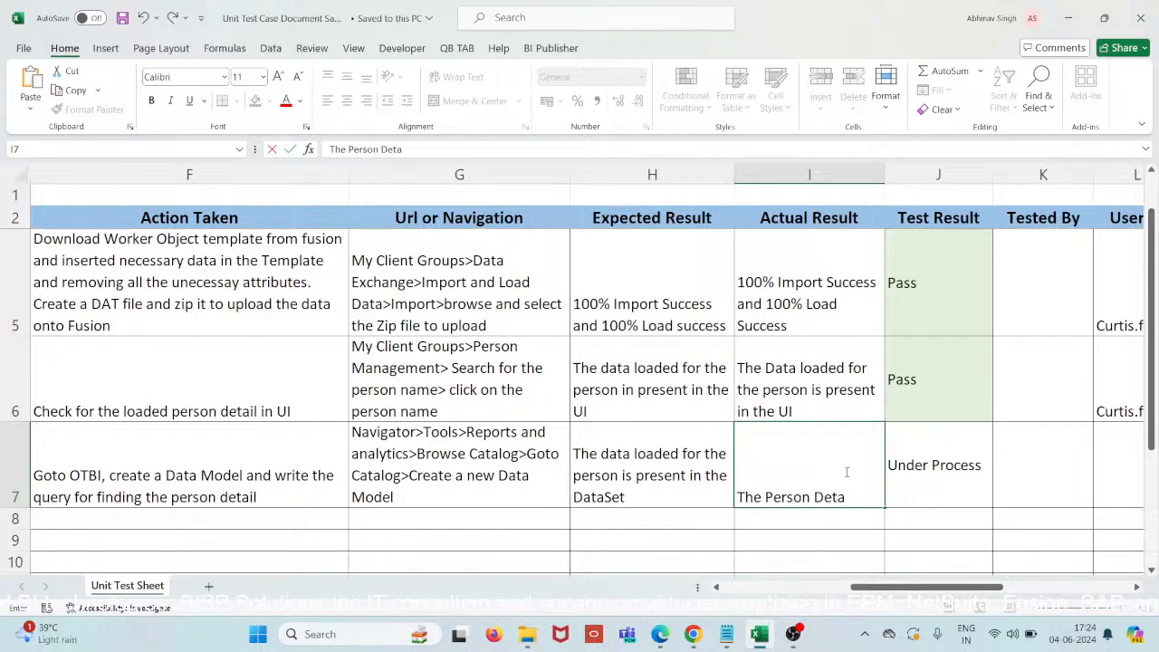
{"action": "type", "text": "il is"}
{"action": "type", "text": " per"}
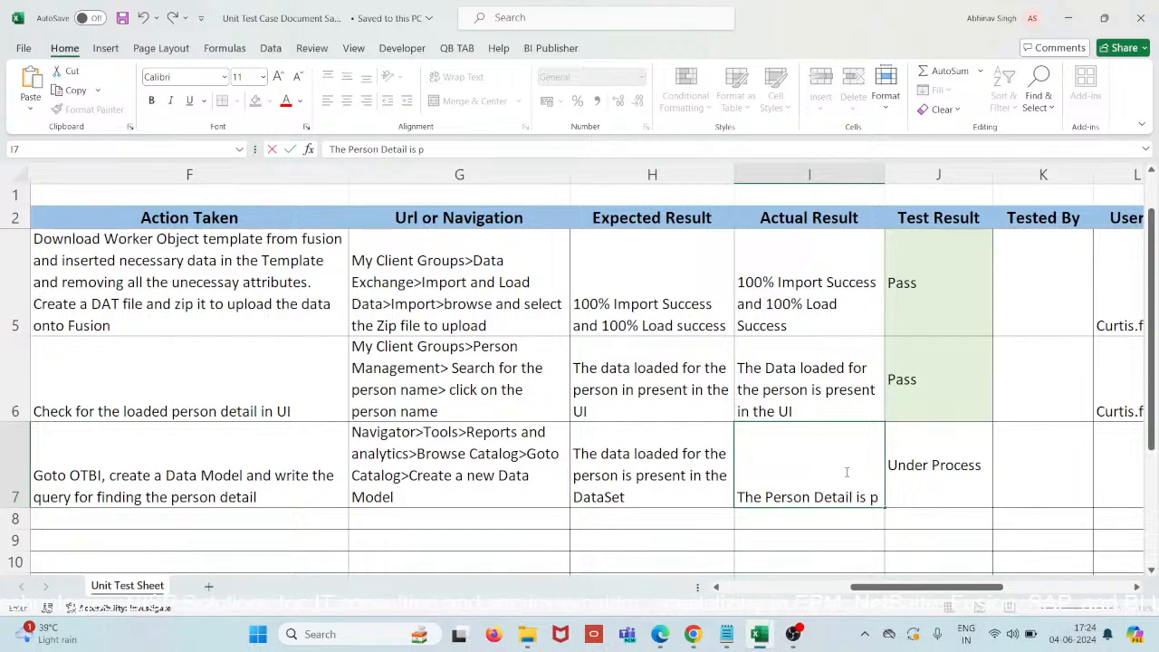
{"action": "key", "text": "BackSpace"}
{"action": "key", "text": "BackSpace"}
{"action": "type", "text": "re"}
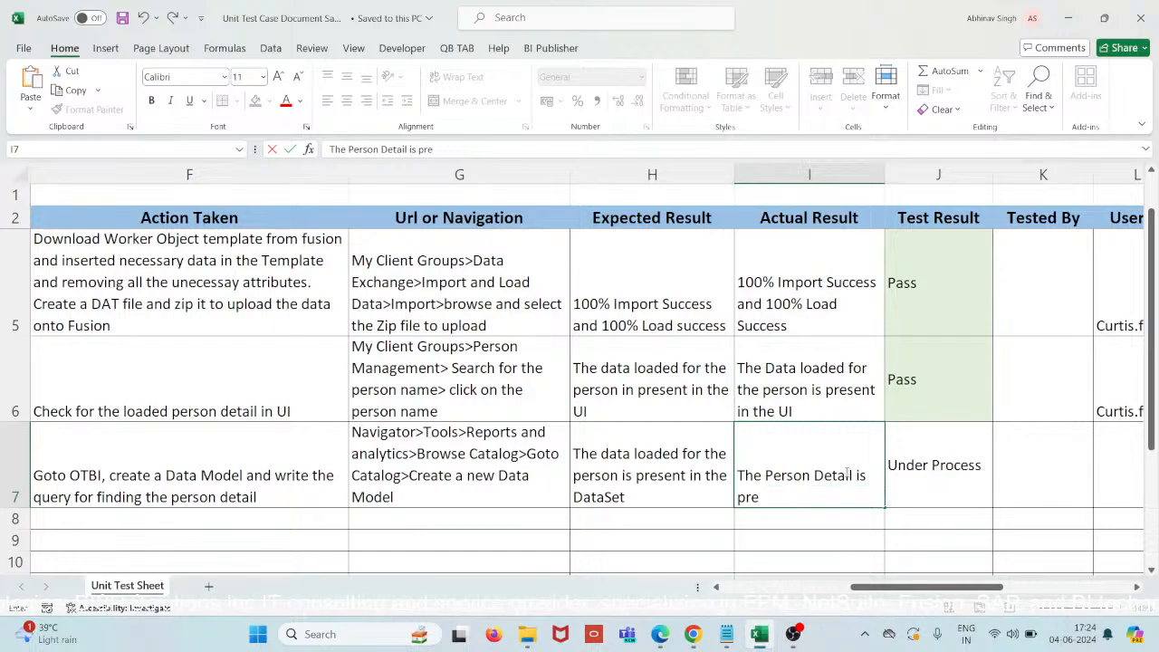
{"action": "type", "text": "sent in"}
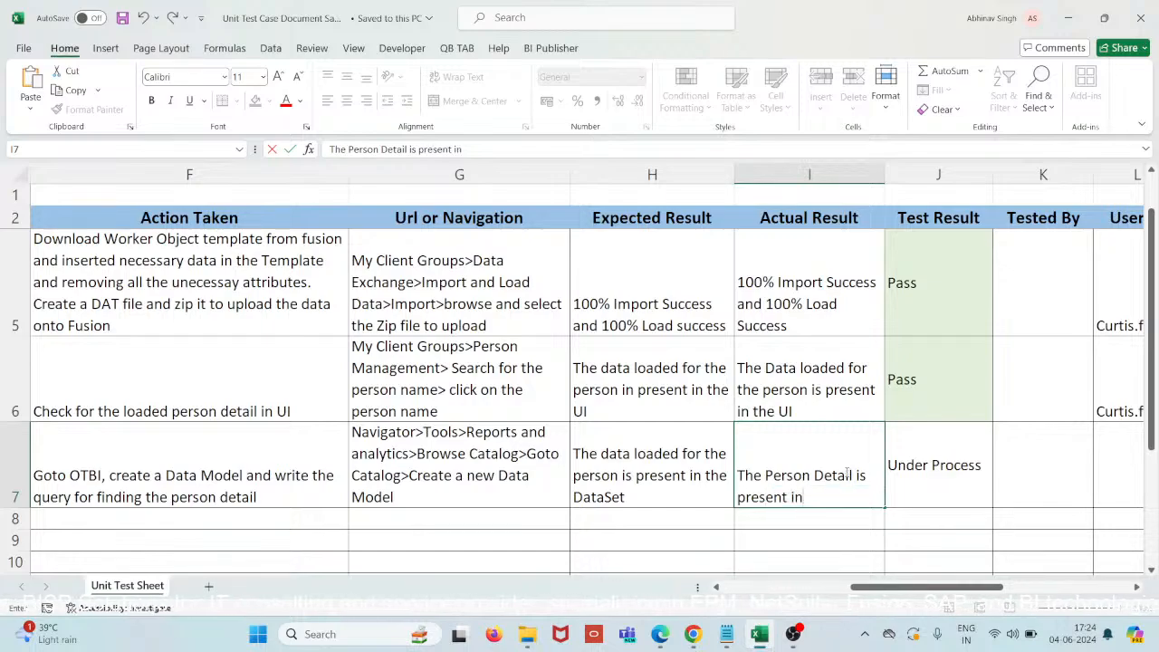
{"action": "type", "text": " the B"}
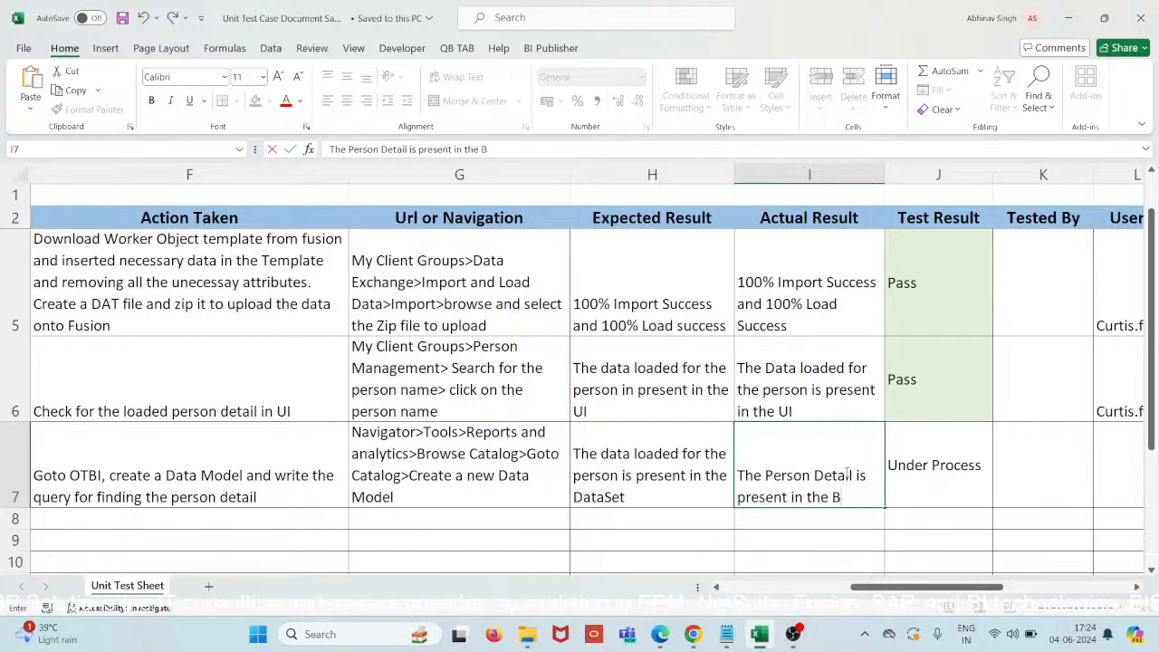
{"action": "type", "text": "ackend"}
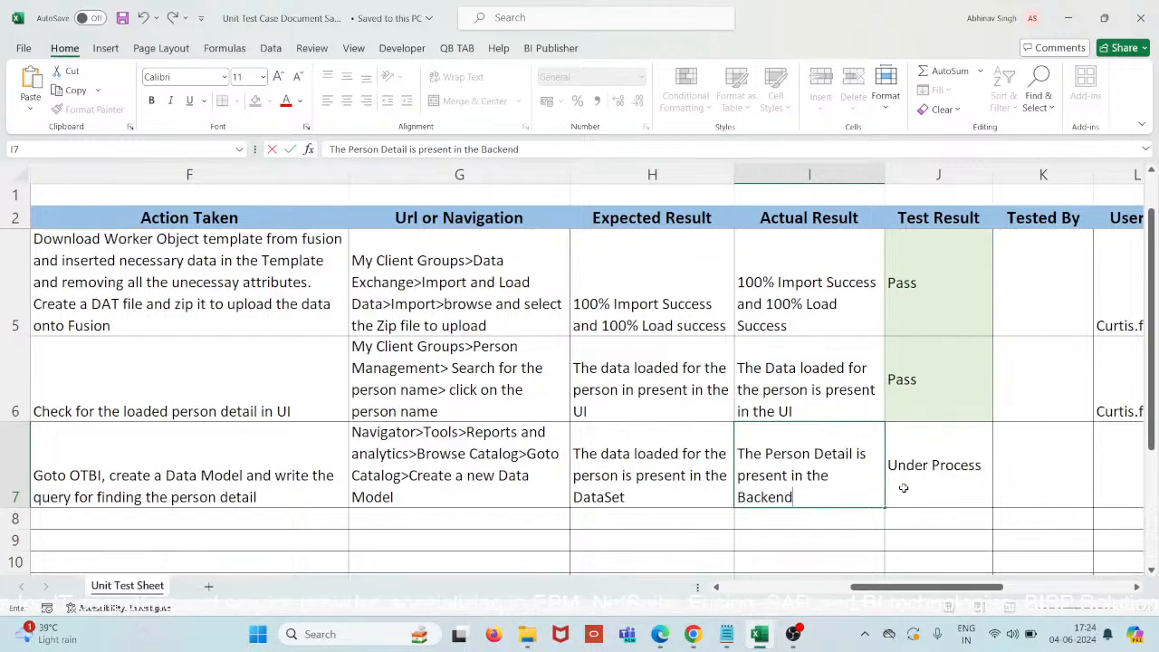
{"action": "key", "text": "ctrl+Return"}
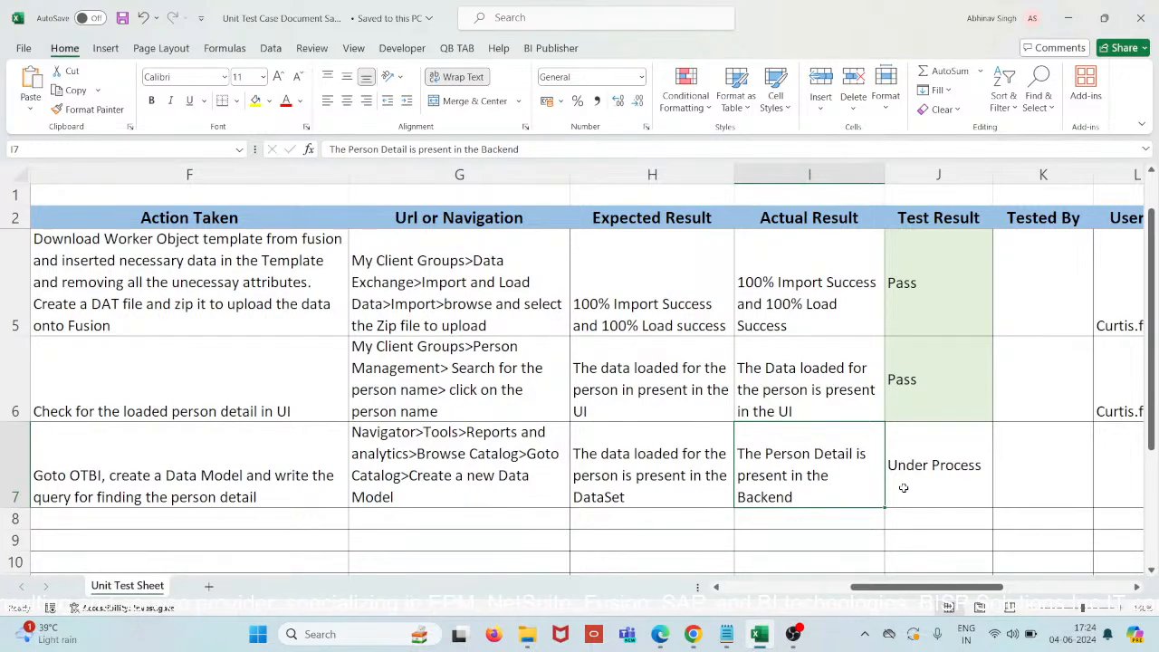
Set the test result of the backend SQL query test case in J7 to Pass
{"action": "left_click", "coordinate": [903, 488]}
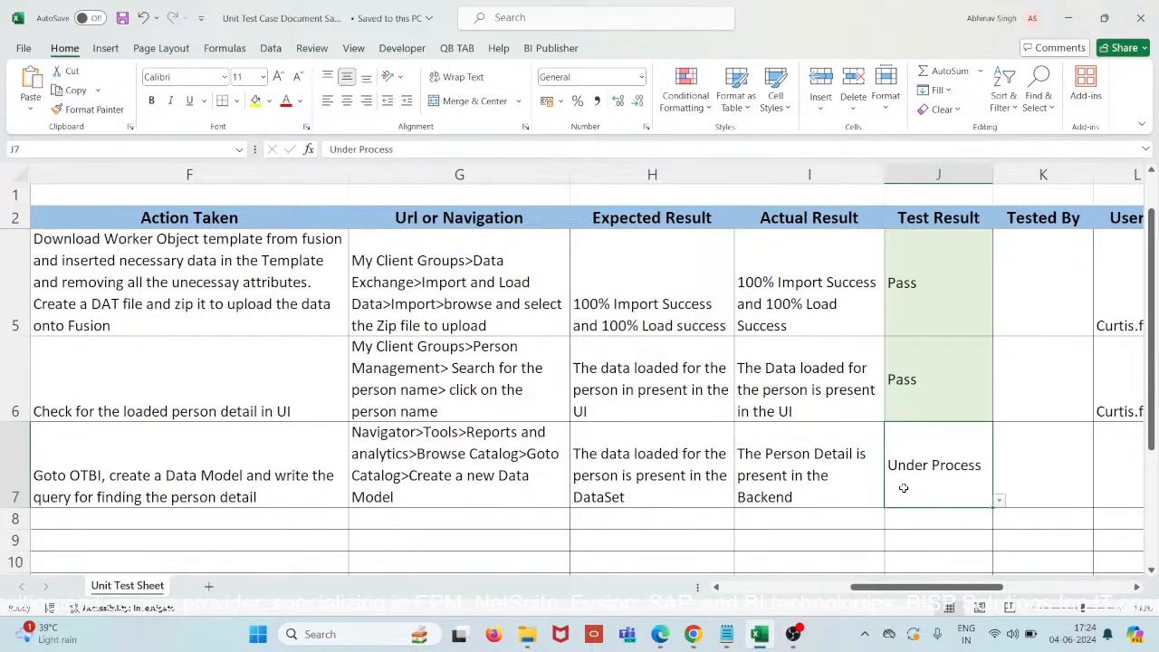
{"action": "left_click", "coordinate": [1000, 501]}
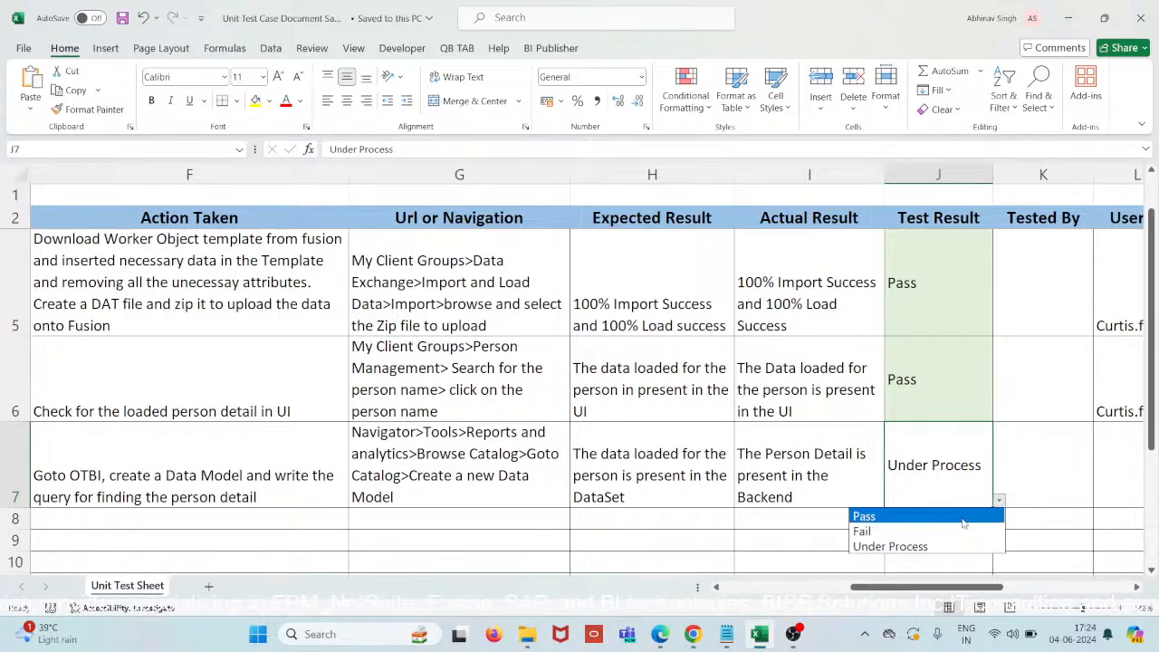
{"action": "left_click", "coordinate": [962, 517]}
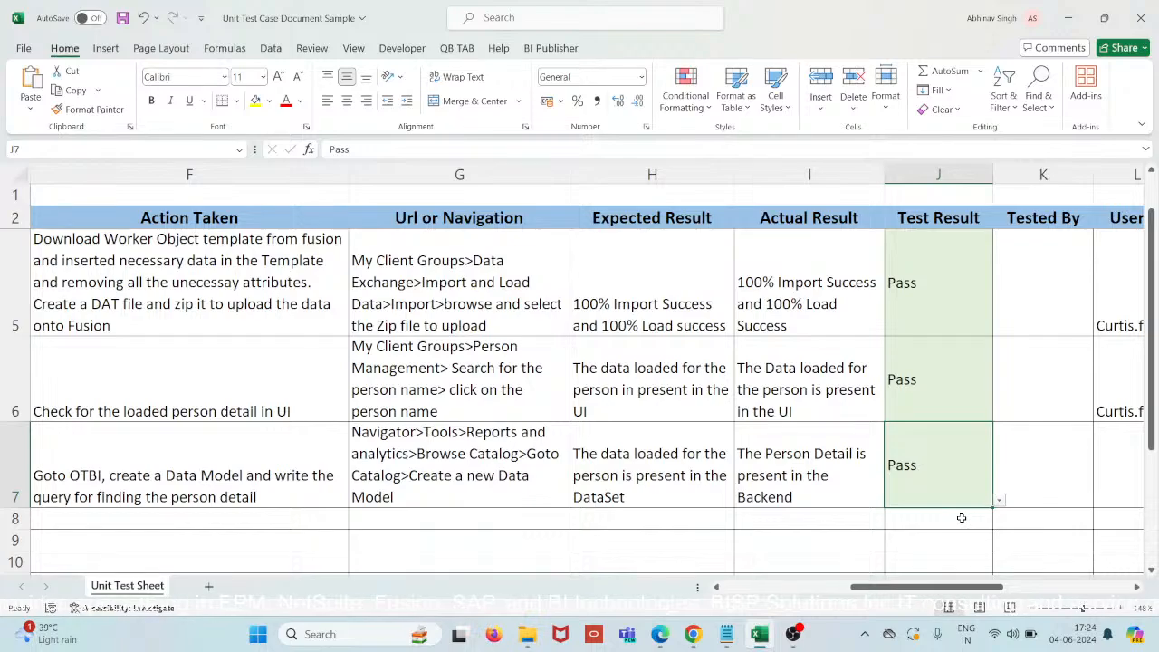
Save the unit test workbook with the recorded Pass result
{"action": "key", "text": "ctrl+s"}
{"action": "scroll", "coordinate": [962, 517], "scroll_direction": "right", "scroll_amount": 3}
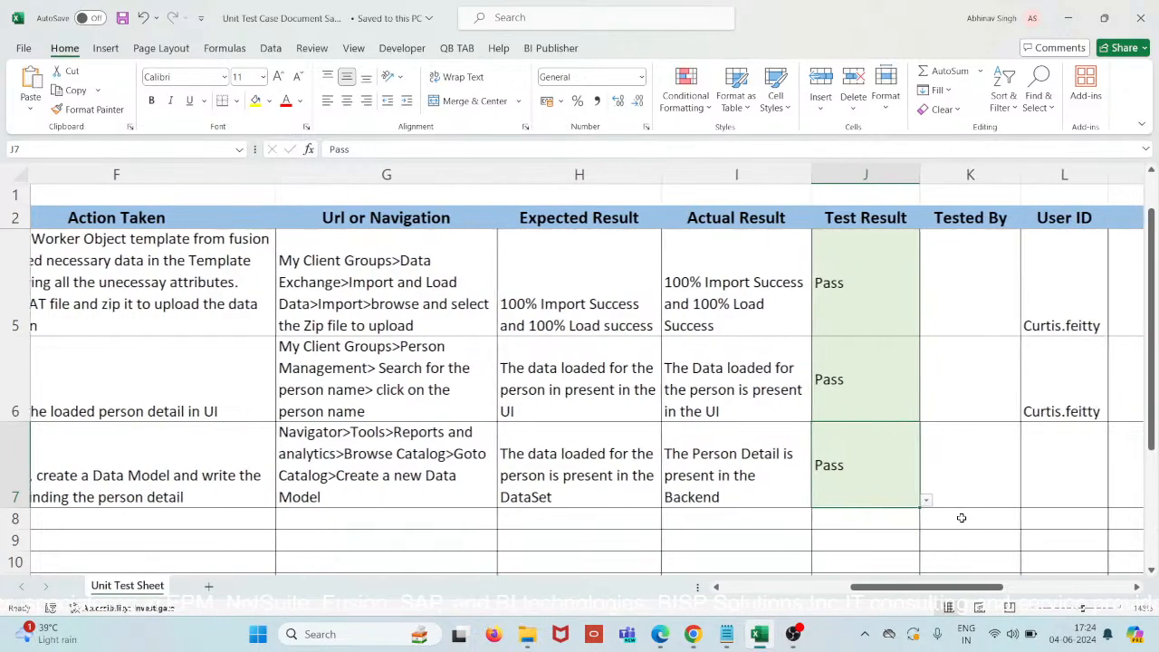
{"action": "scroll", "coordinate": [962, 518], "scroll_direction": "left", "scroll_amount": 3}
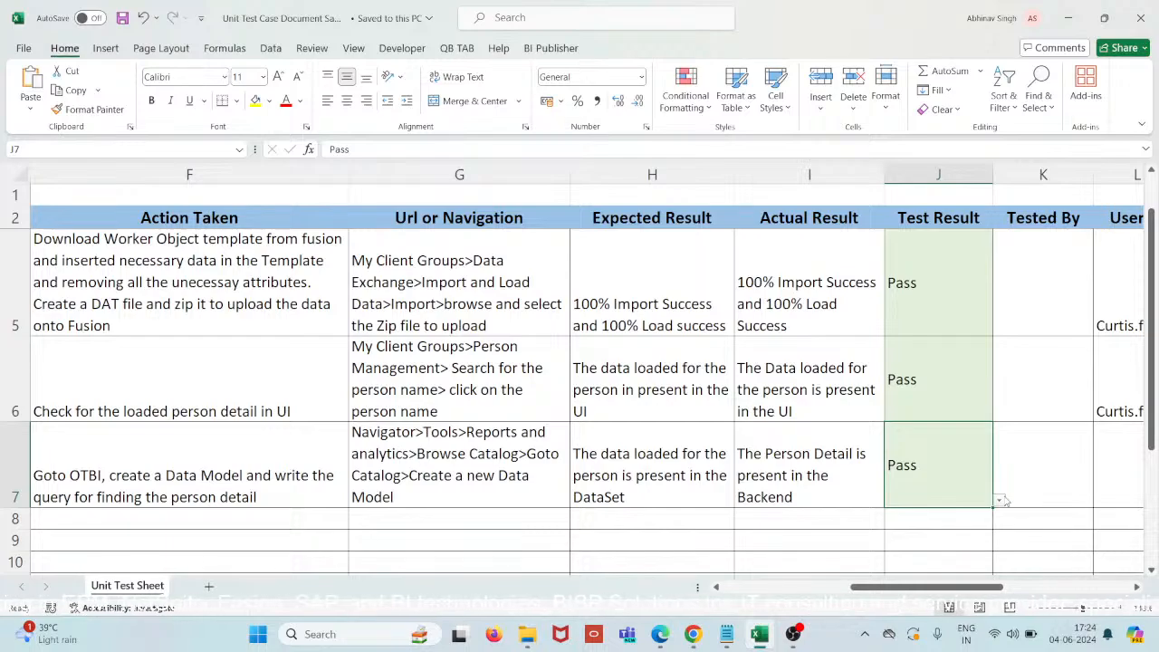
Try Fail as the test result in J7, restore it to Pass and save the workbook
{"action": "left_click", "coordinate": [1000, 500]}
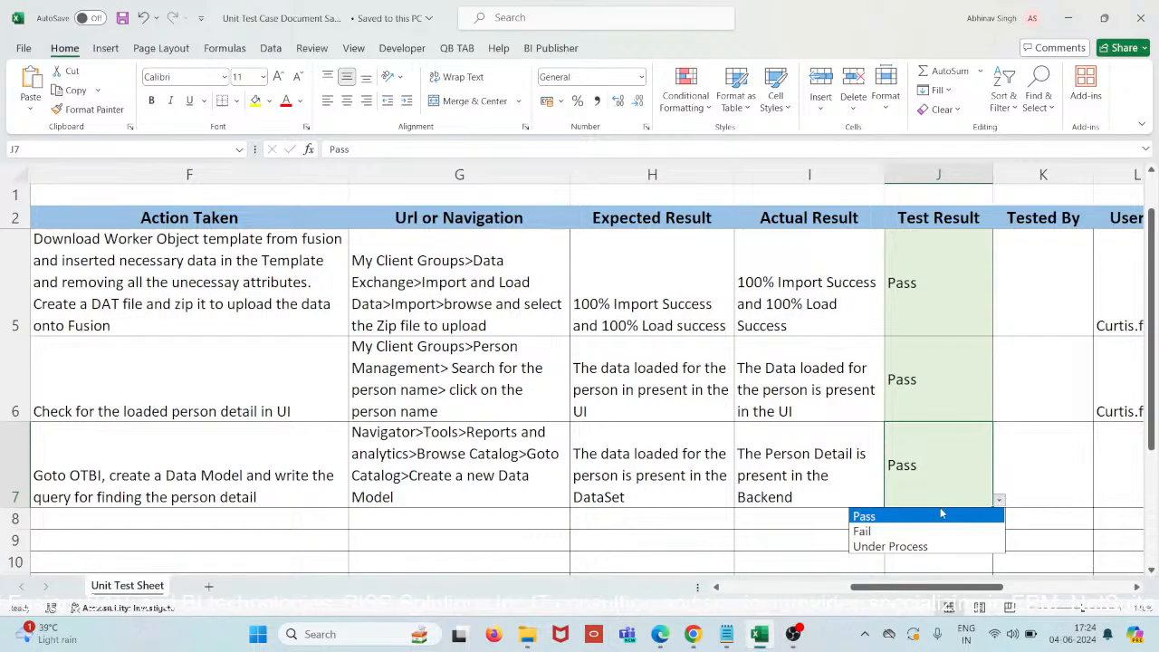
{"action": "left_click", "coordinate": [905, 531]}
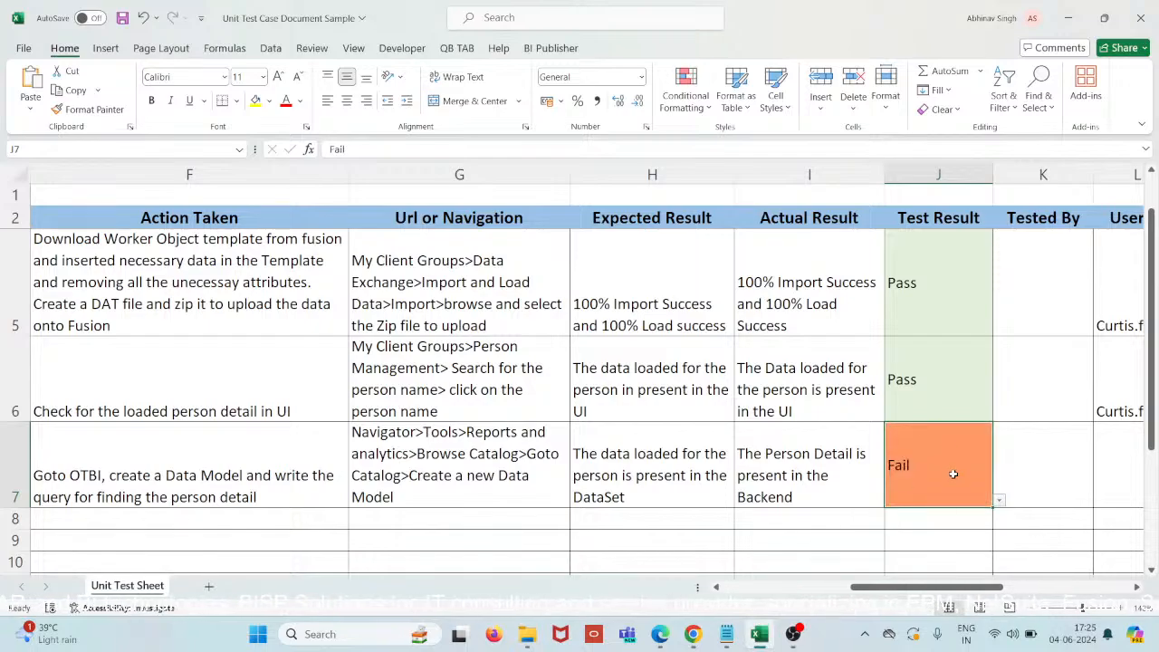
{"action": "left_click", "coordinate": [1000, 500]}
{"action": "left_click", "coordinate": [897, 514]}
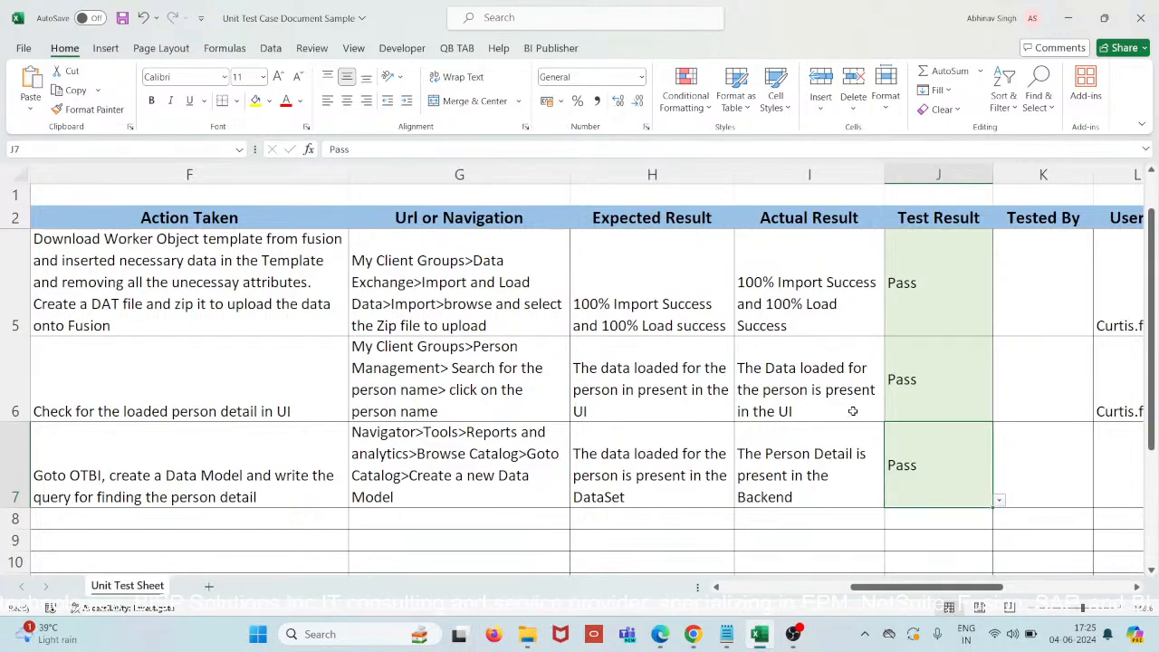
{"action": "key", "text": "ctrl+s"}
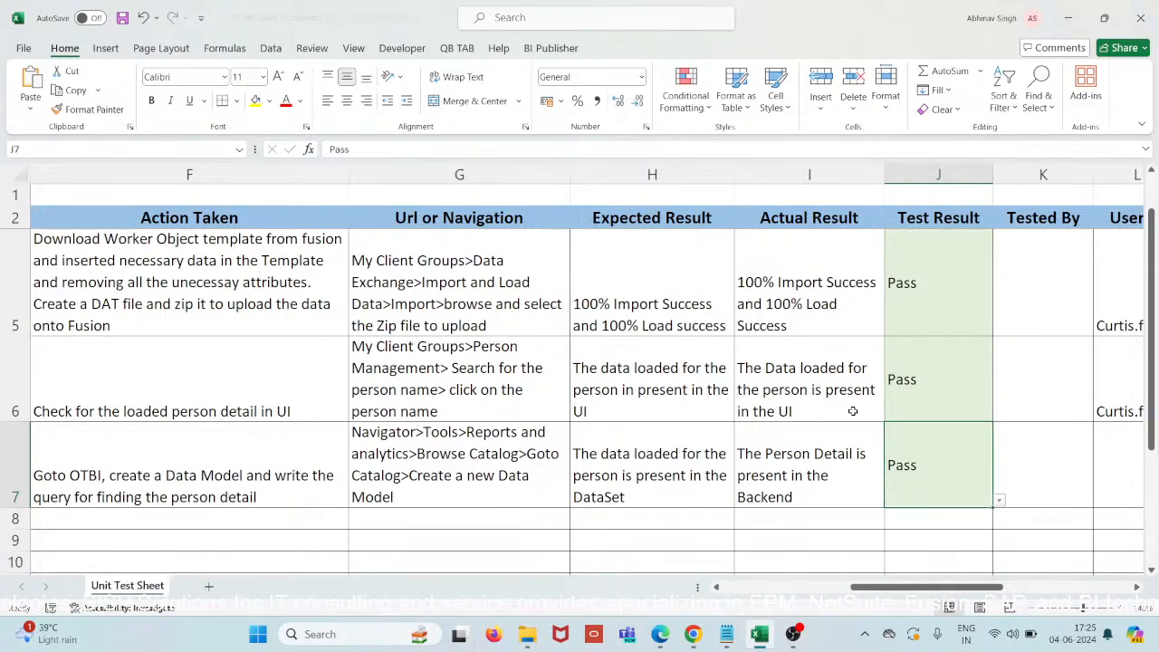
Review the test cases, actions taken, navigation paths and results recorded in rows 5 to 7 of the unit test sheet
{"action": "scroll", "coordinate": [624, 368], "scroll_direction": "left", "scroll_amount": 2}
{"action": "scroll", "coordinate": [623, 368], "scroll_direction": "left", "scroll_amount": 4}
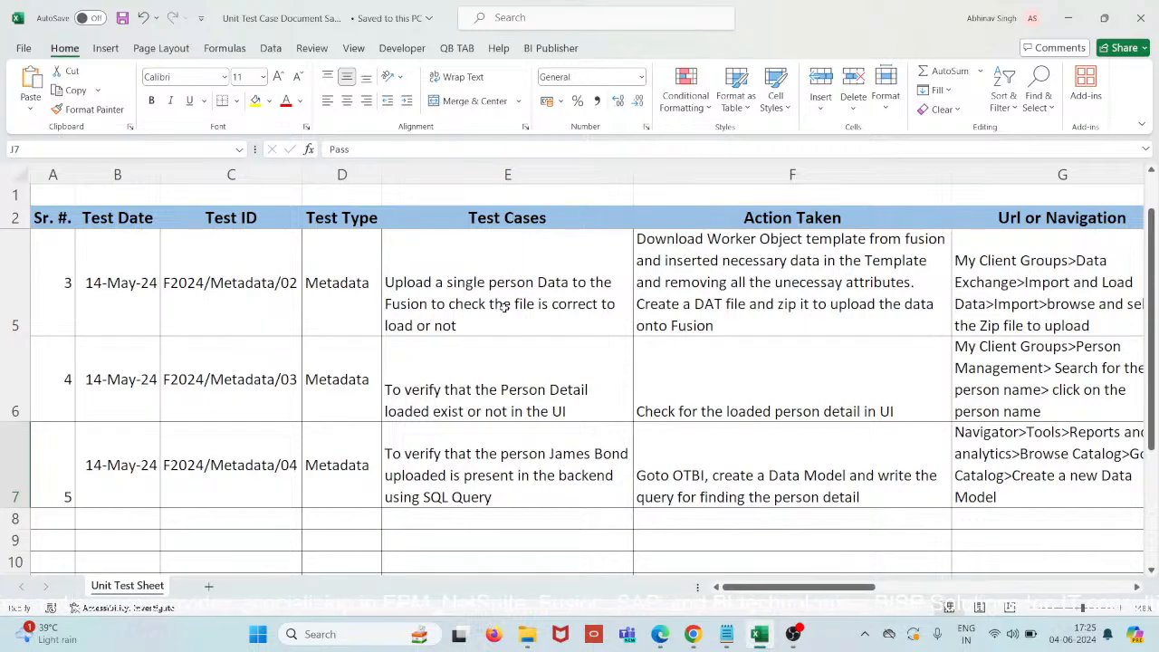
{"action": "scroll", "coordinate": [504, 307], "scroll_direction": "right", "scroll_amount": 3}
{"action": "scroll", "coordinate": [504, 307], "scroll_direction": "right", "scroll_amount": 3}
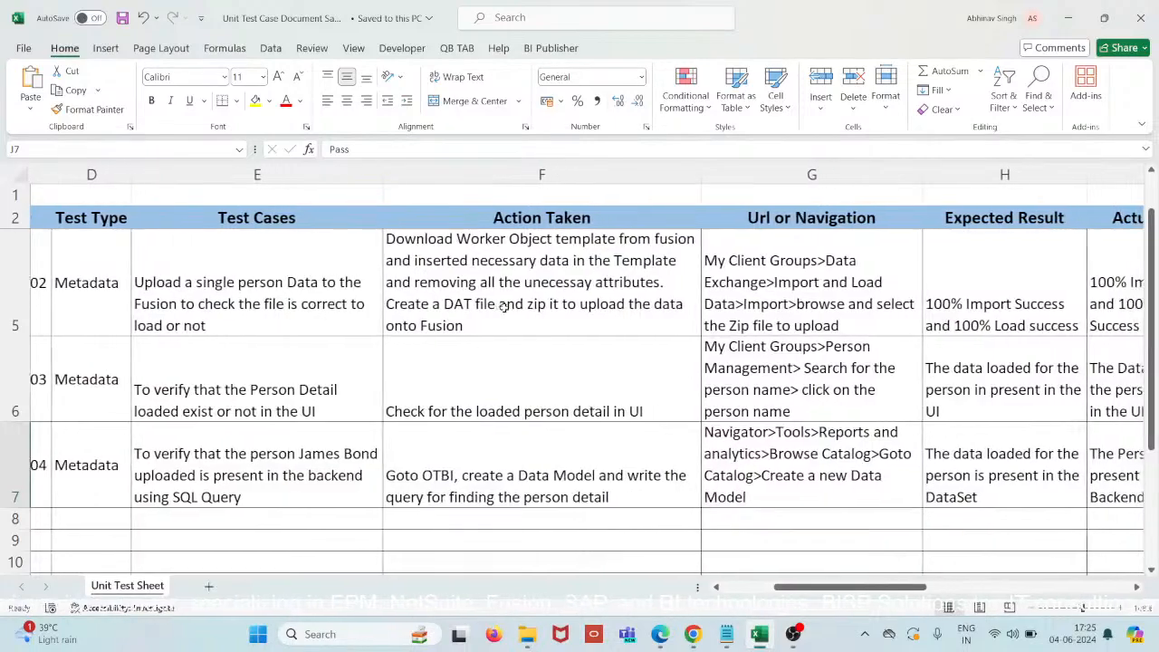
{"action": "scroll", "coordinate": [506, 308], "scroll_direction": "right", "scroll_amount": 3}
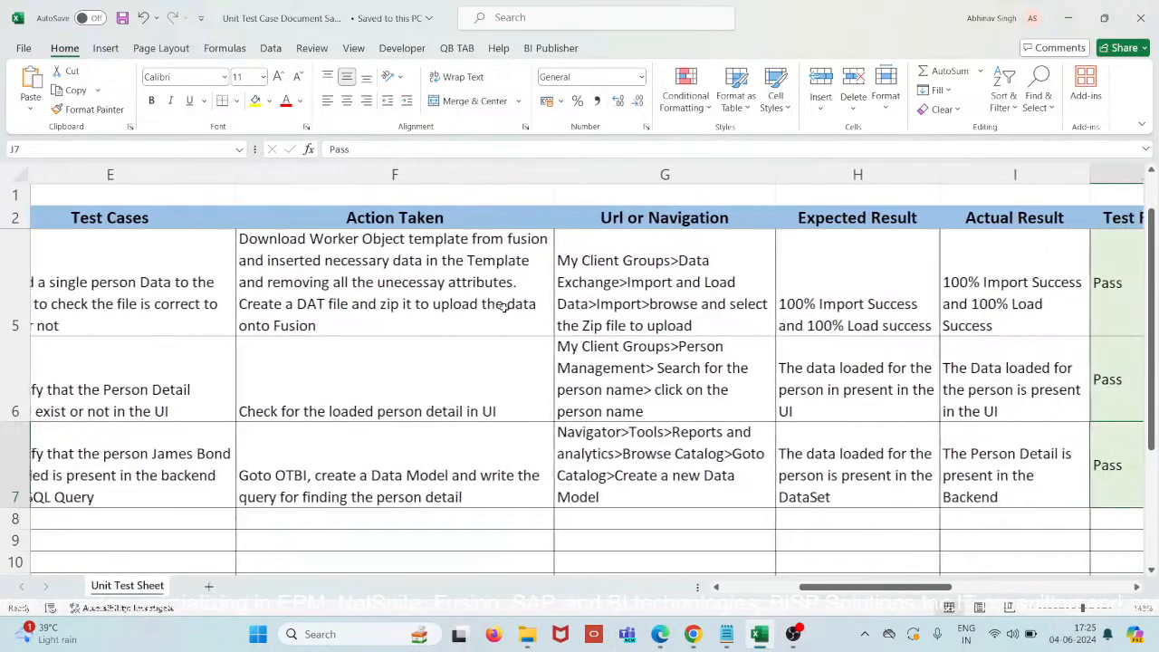
{"action": "mouse_move", "coordinate": [693, 634]}
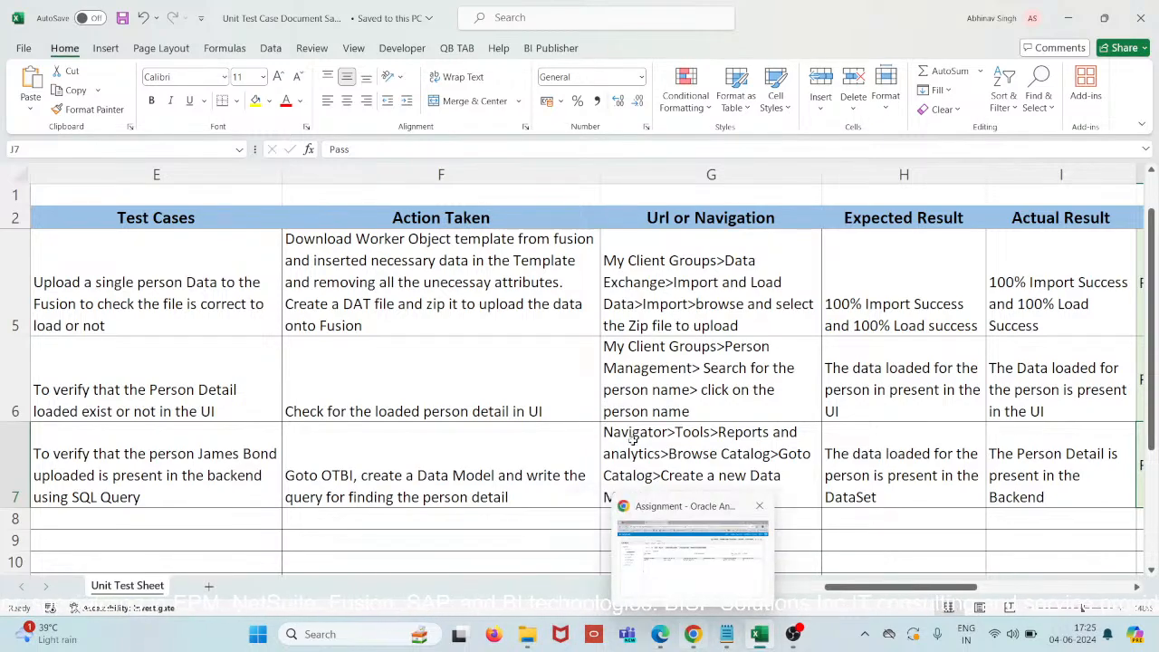
{"action": "scroll", "coordinate": [622, 331], "scroll_direction": "left", "scroll_amount": 3}
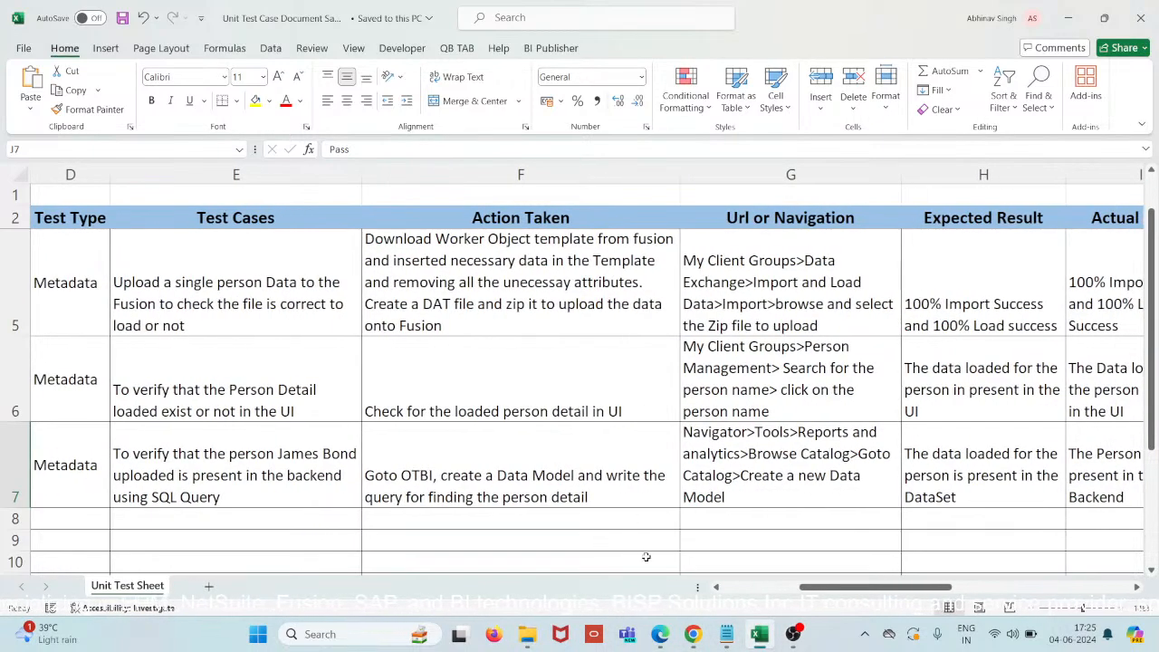
Switch to Oracle Fusion in Chrome and open View Business Objects in the Data Exchange area of My Client Groups
{"action": "left_click", "coordinate": [697, 530]}
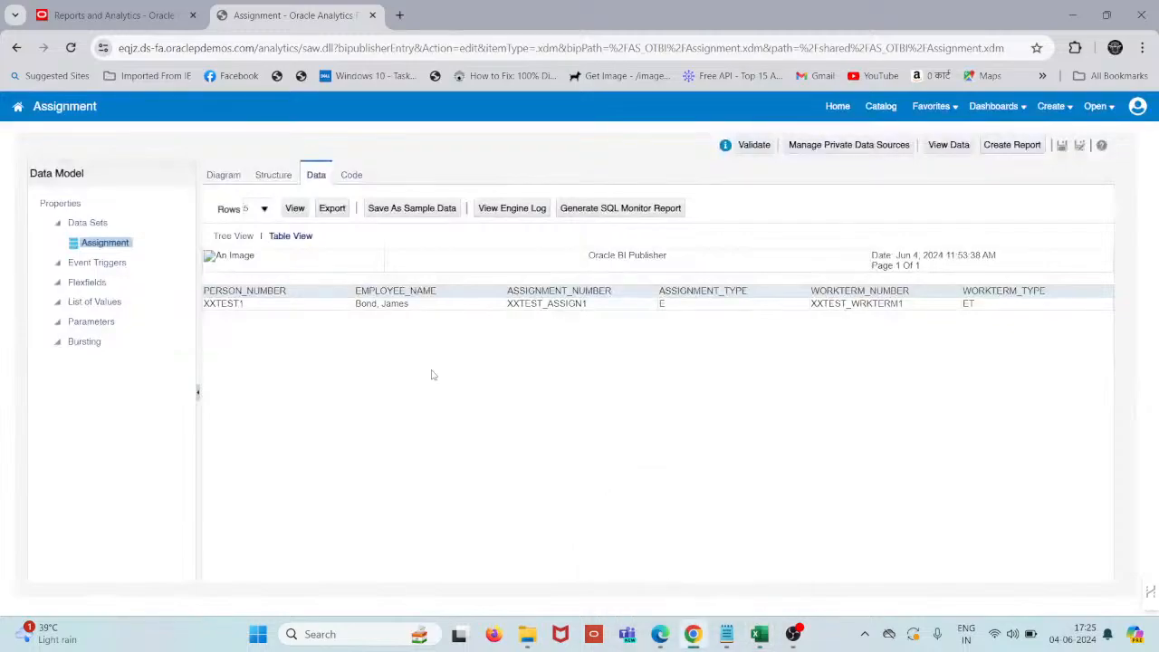
{"action": "left_click", "coordinate": [106, 7]}
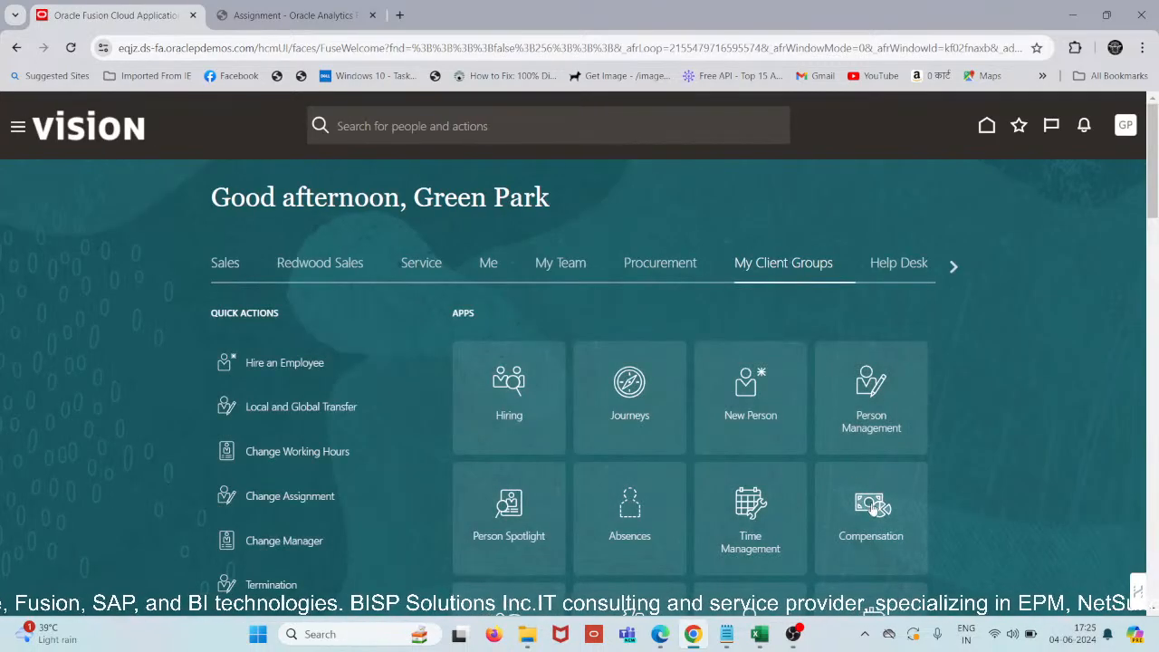
{"action": "scroll", "coordinate": [874, 502], "scroll_direction": "down", "scroll_amount": 2}
{"action": "scroll", "coordinate": [874, 502], "scroll_direction": "down", "scroll_amount": 4}
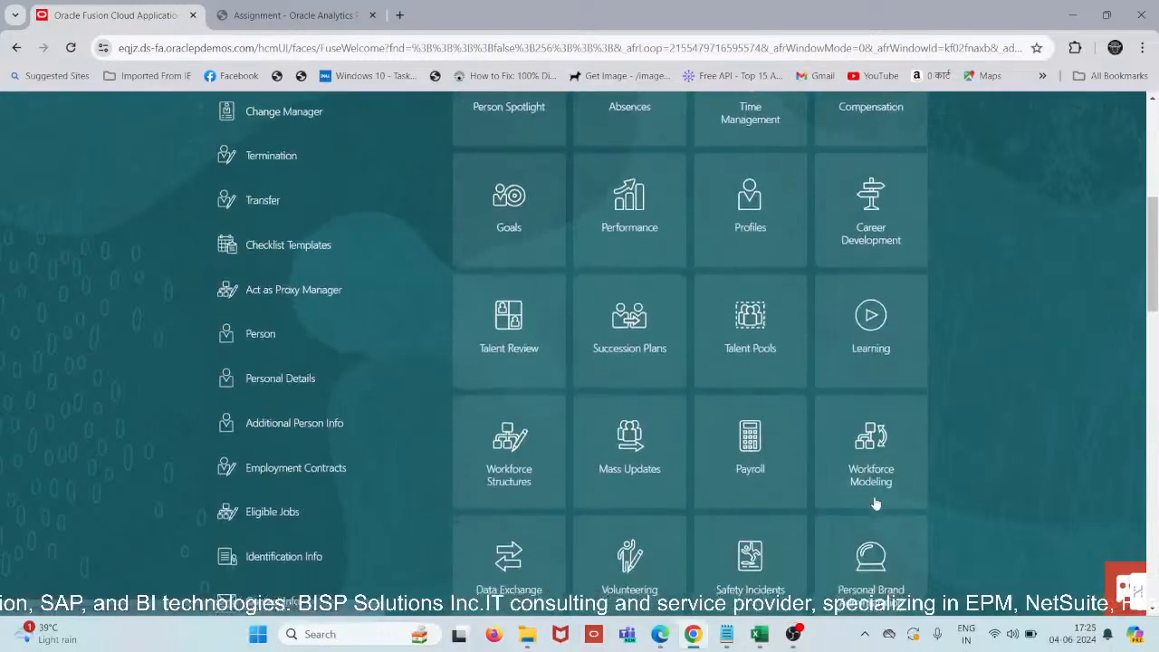
{"action": "left_click", "coordinate": [504, 420]}
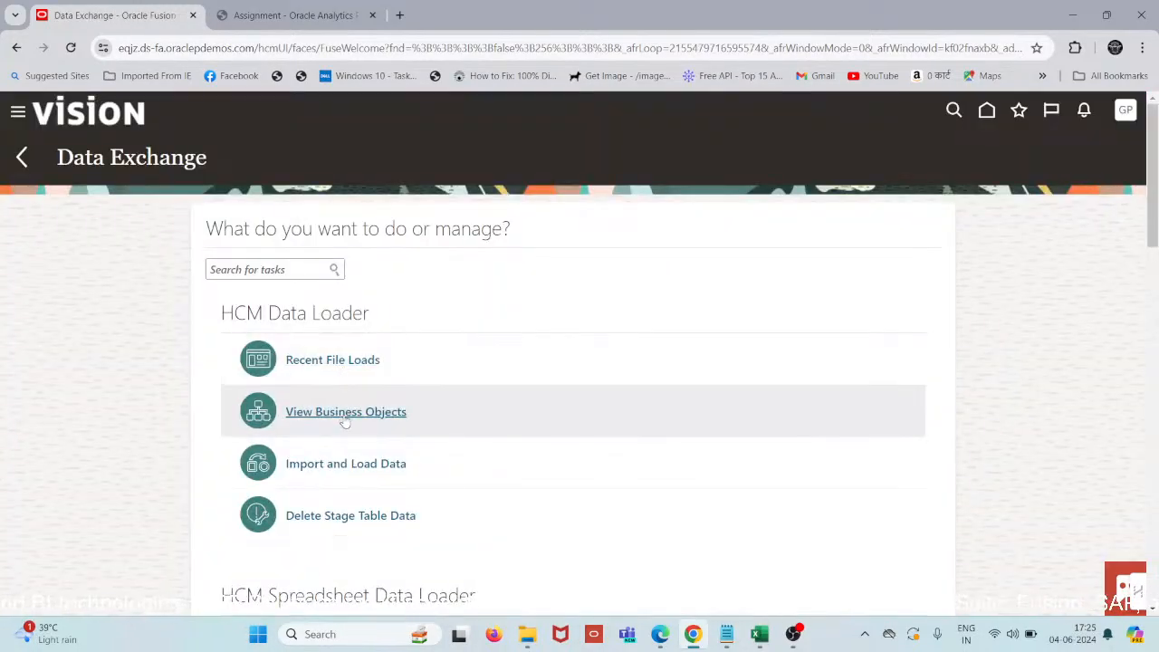
{"action": "left_click", "coordinate": [345, 413]}
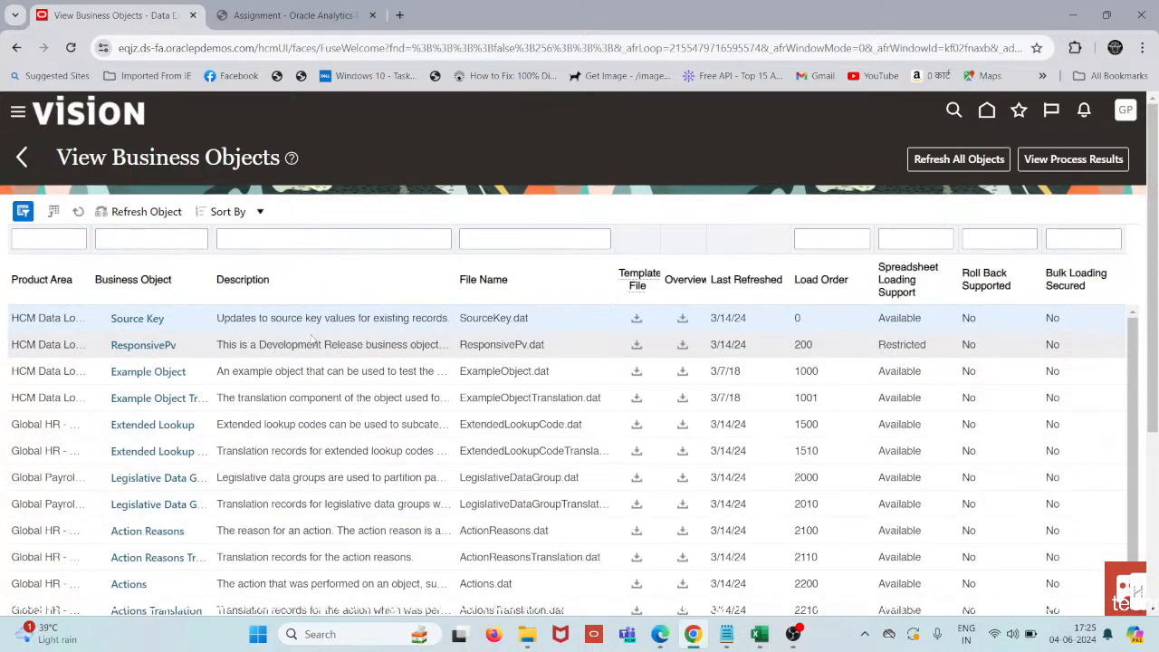
Filter the business objects by Absence and widen the Business Object column to read the full names
{"action": "left_click", "coordinate": [180, 236]}
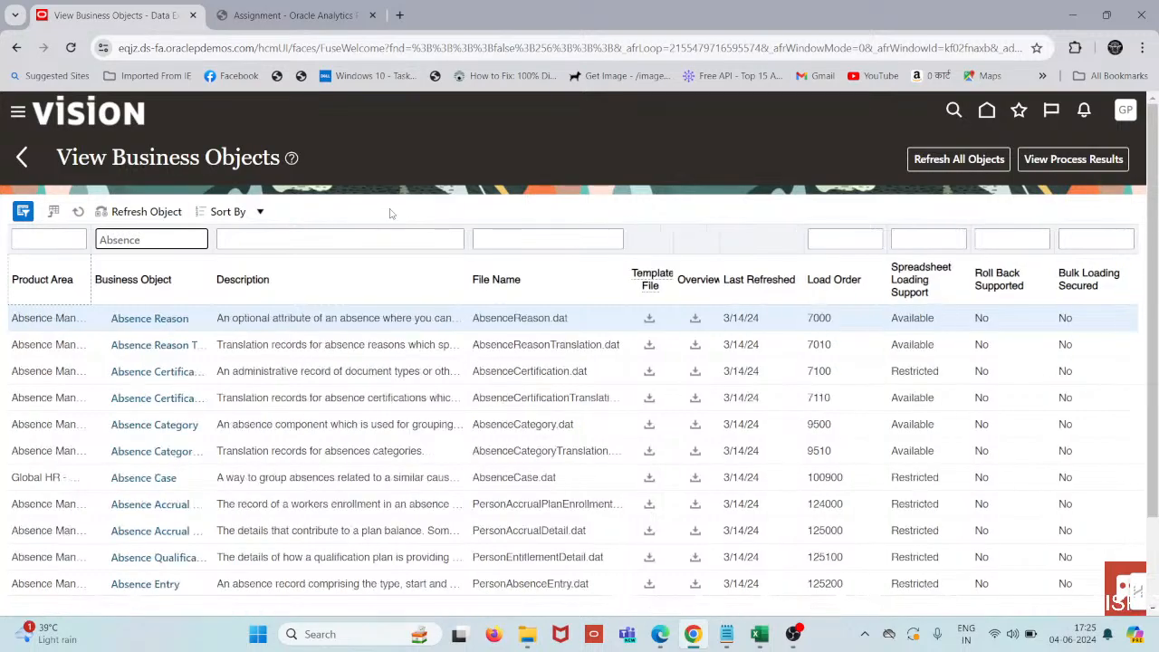
{"action": "scroll", "coordinate": [399, 210], "scroll_direction": "down", "scroll_amount": 1}
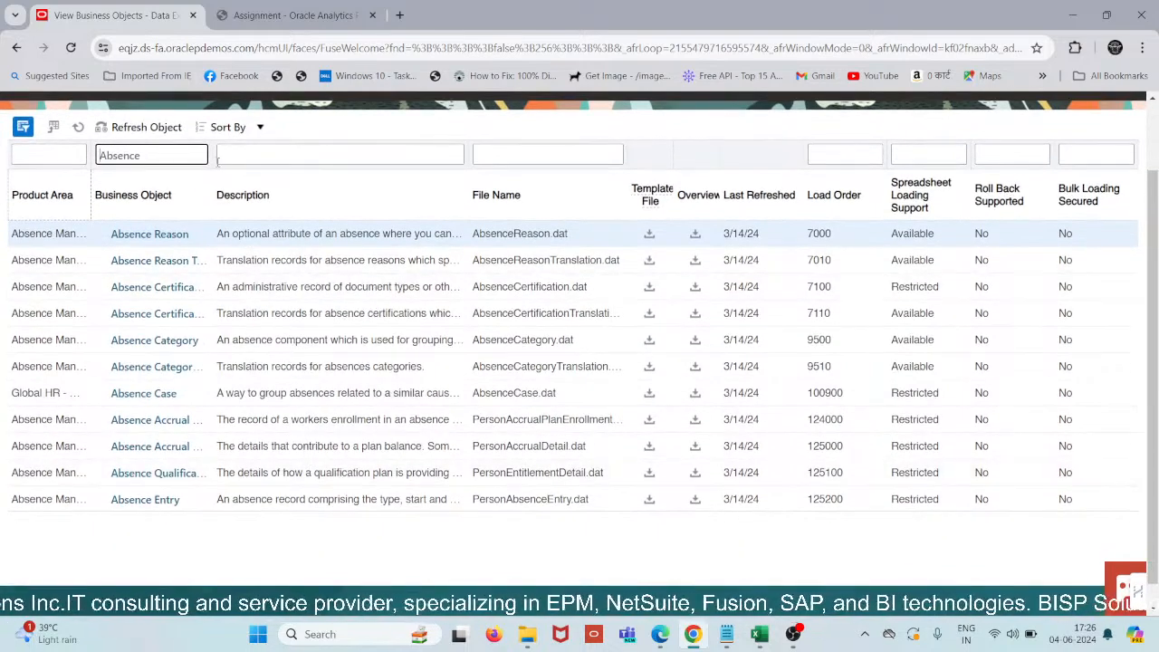
{"action": "left_click_drag", "start_coordinate": [211, 157], "coordinate": [260, 160]}
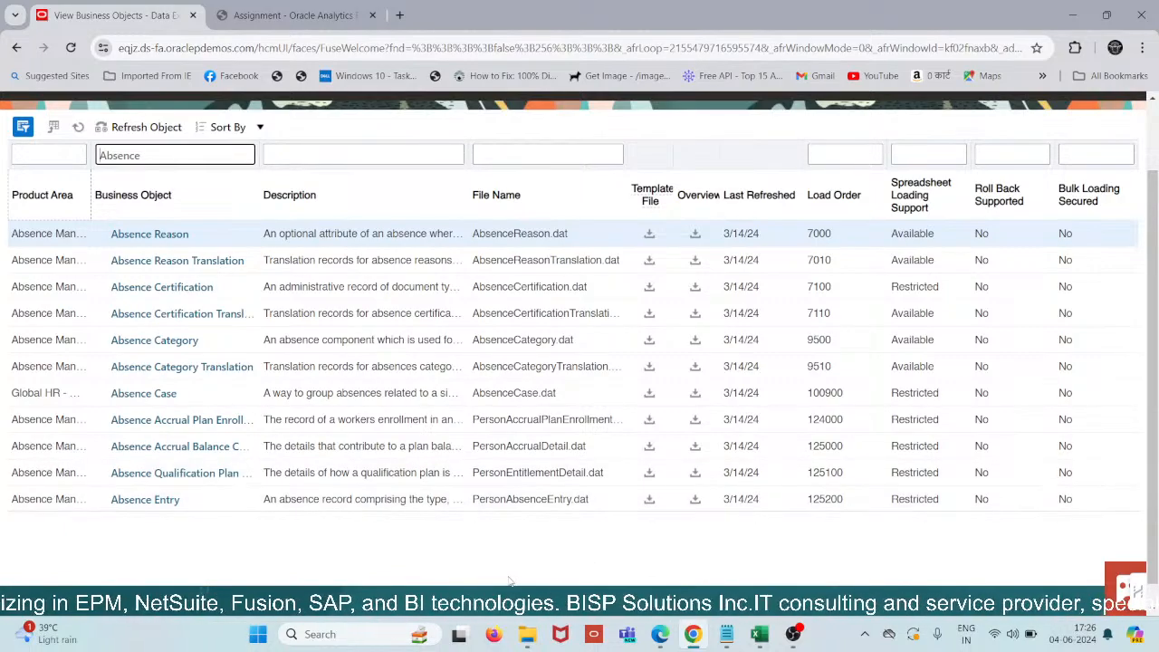
{"action": "scroll", "coordinate": [509, 582], "scroll_direction": "up", "scroll_amount": 2}
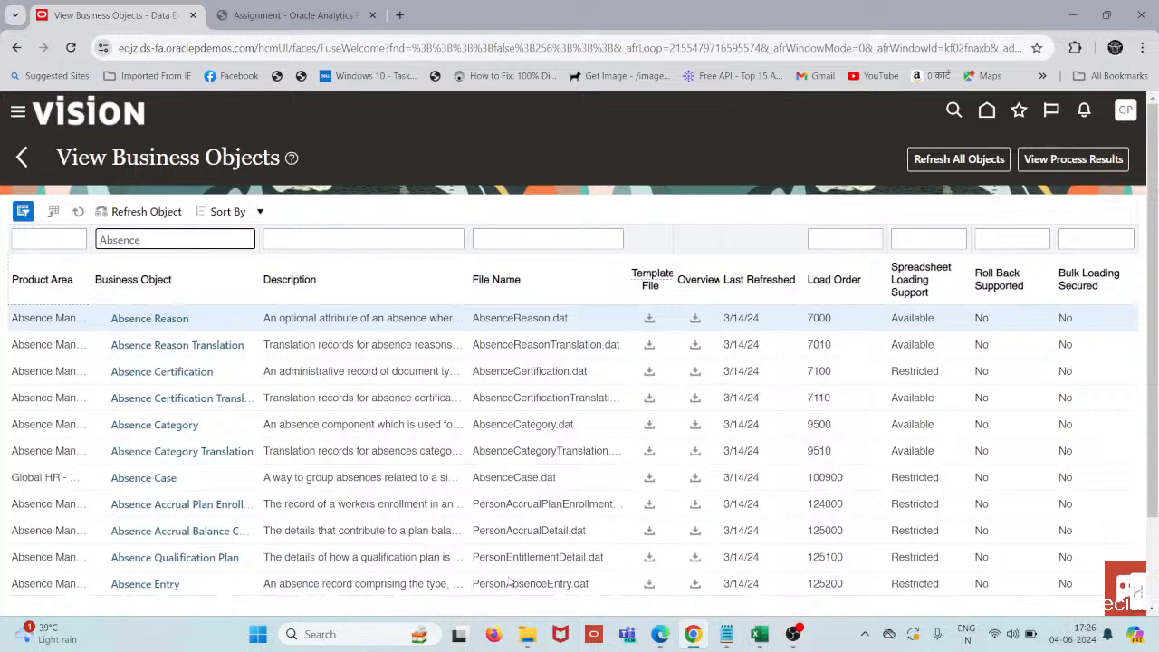
Go back to Data Exchange, open Import and Load Data and choose the local file PersonAccrualDetail.zip for import
{"action": "left_click", "coordinate": [21, 160]}
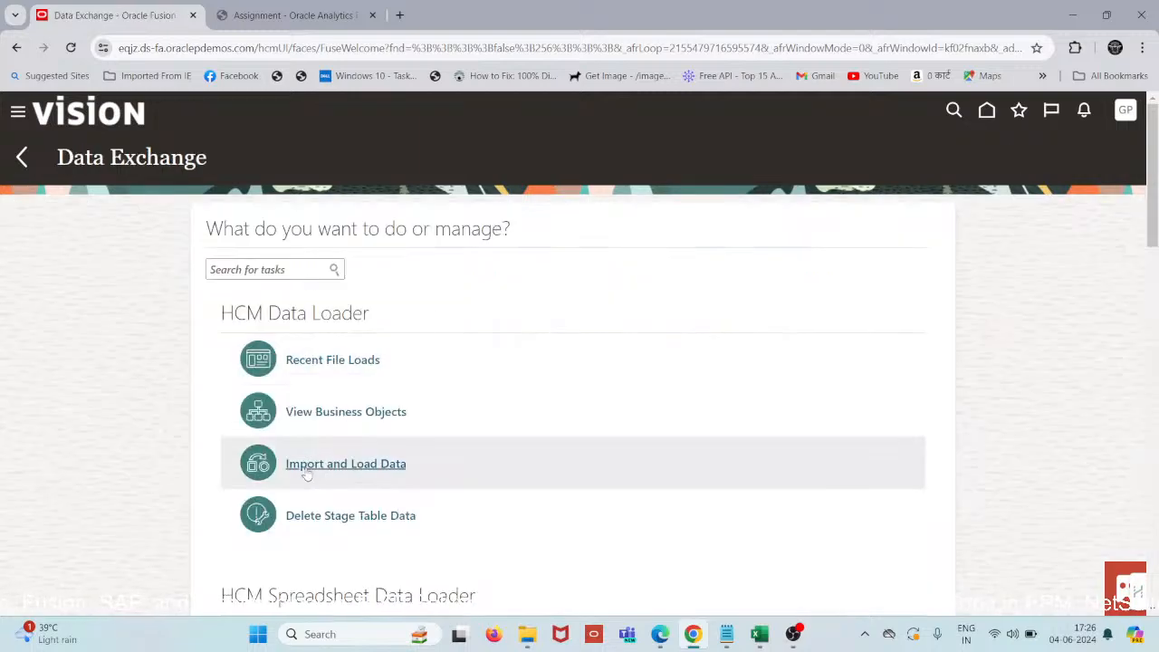
{"action": "left_click", "coordinate": [305, 476]}
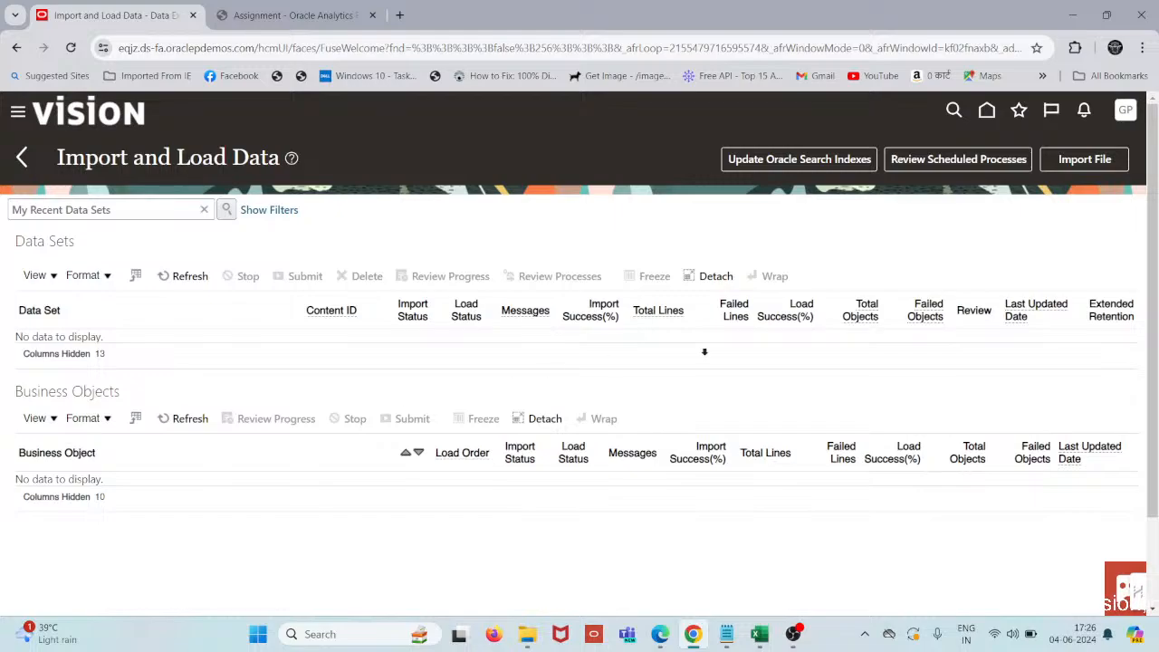
{"action": "left_click", "coordinate": [1082, 162]}
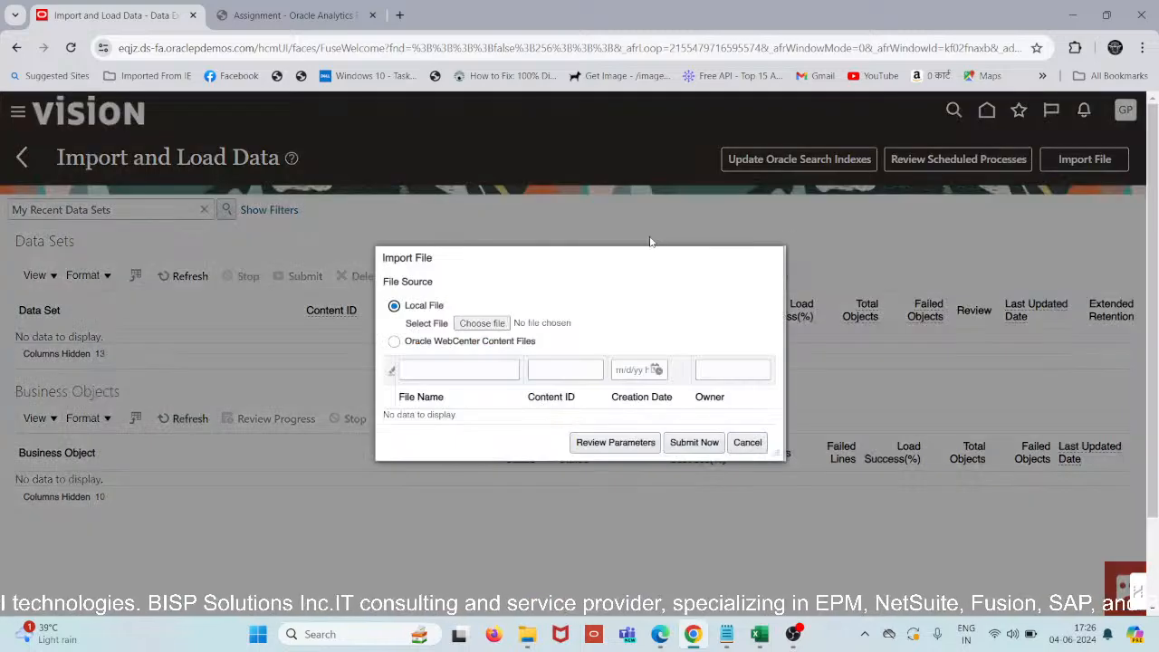
{"action": "left_click", "coordinate": [480, 324]}
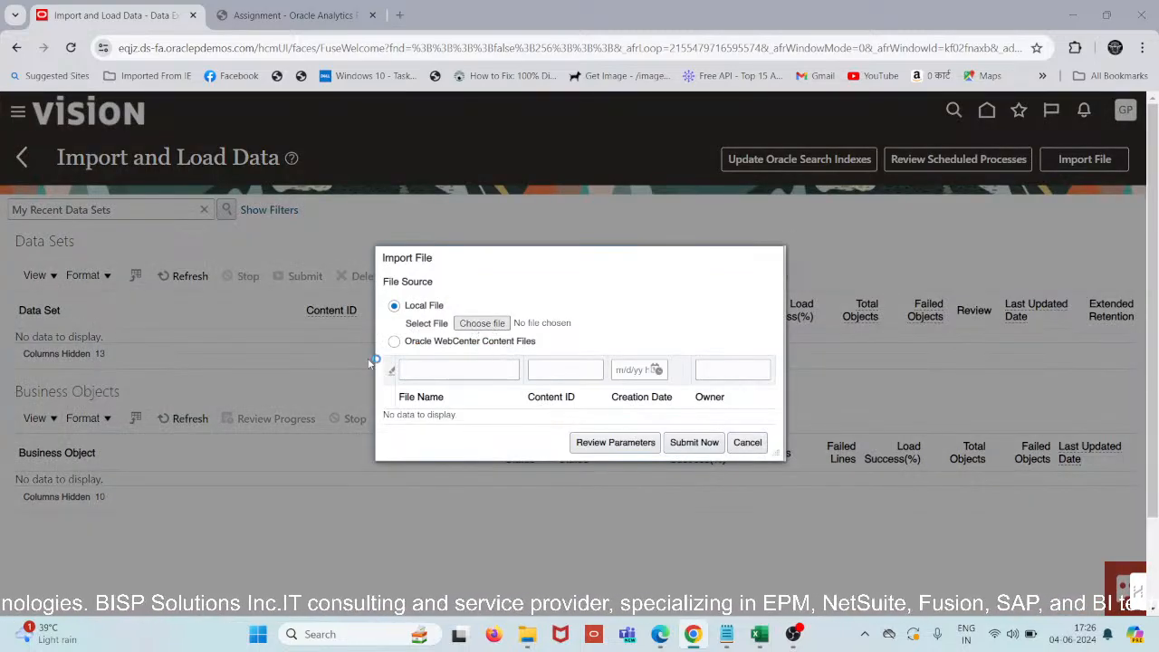
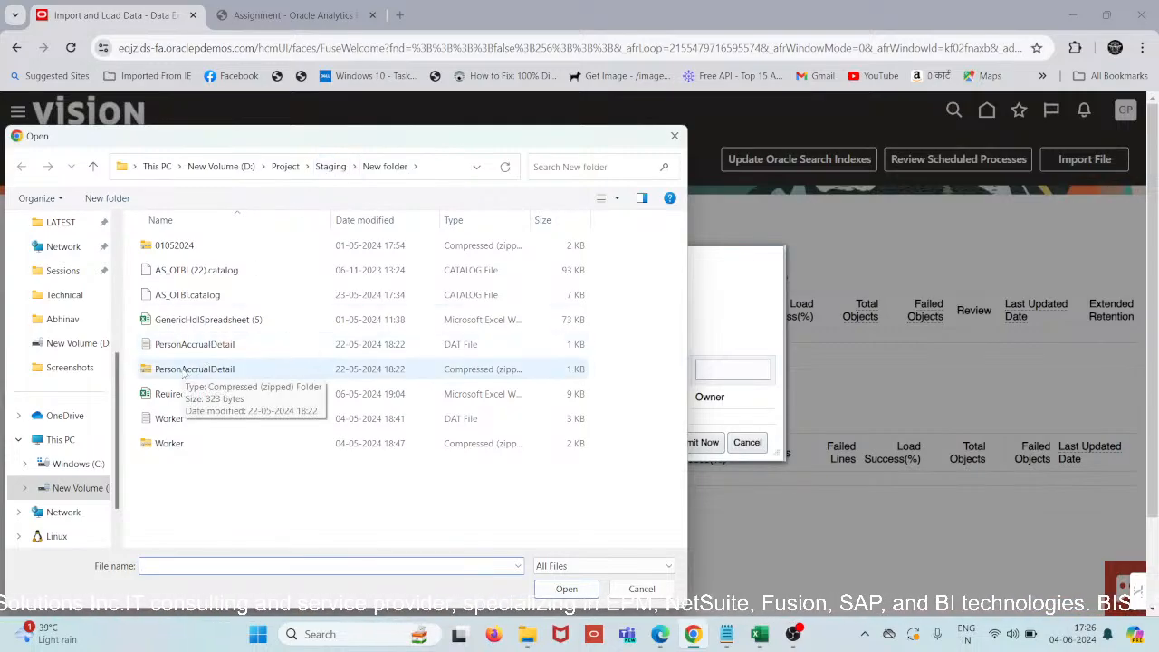
{"action": "left_click", "coordinate": [185, 371]}
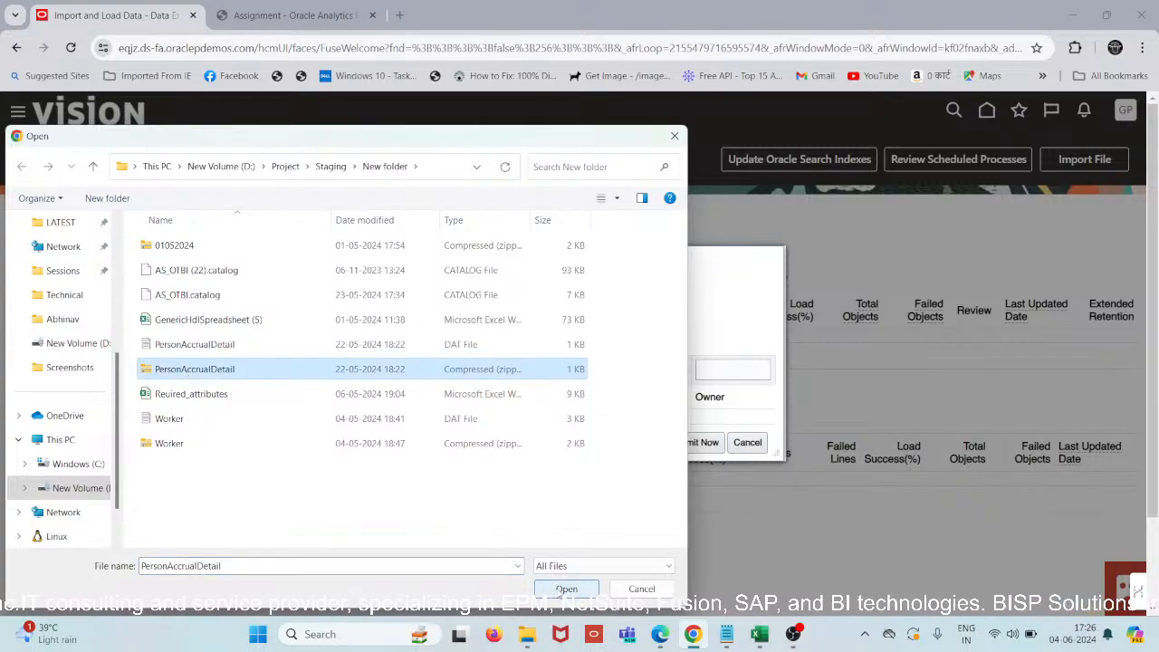
{"action": "left_click", "coordinate": [566, 589]}
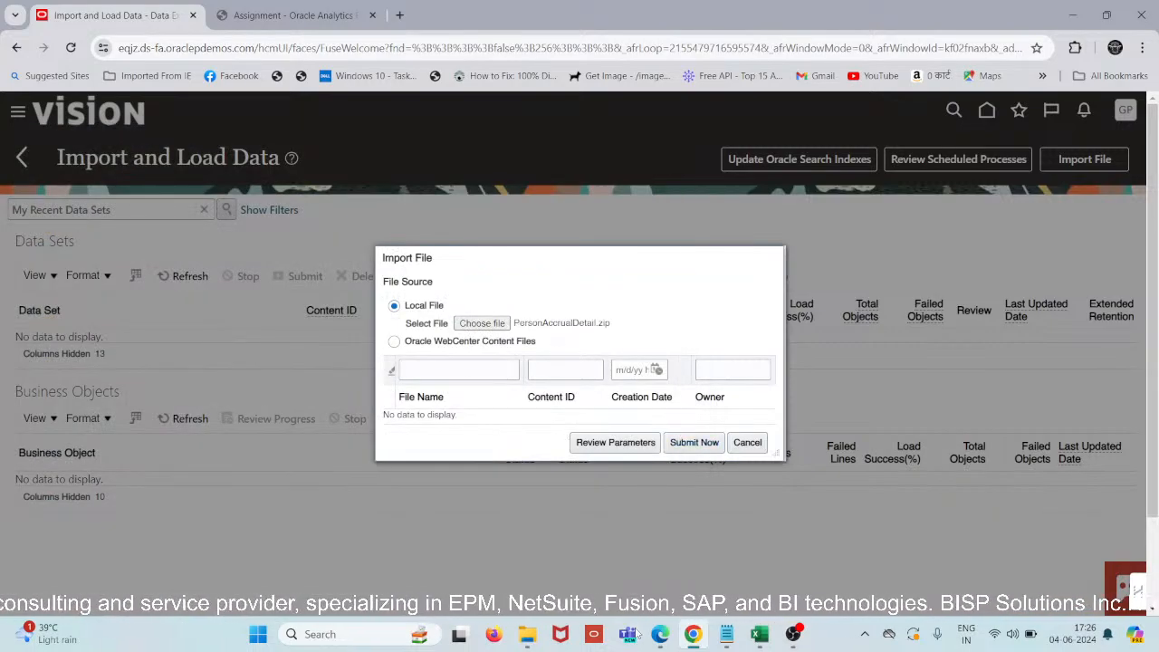
Open the PersonAccrualDetail DAT file from Project > Staging > New folder on drive D and highlight the person number in its MERGE line
{"action": "mouse_move", "coordinate": [526, 637]}
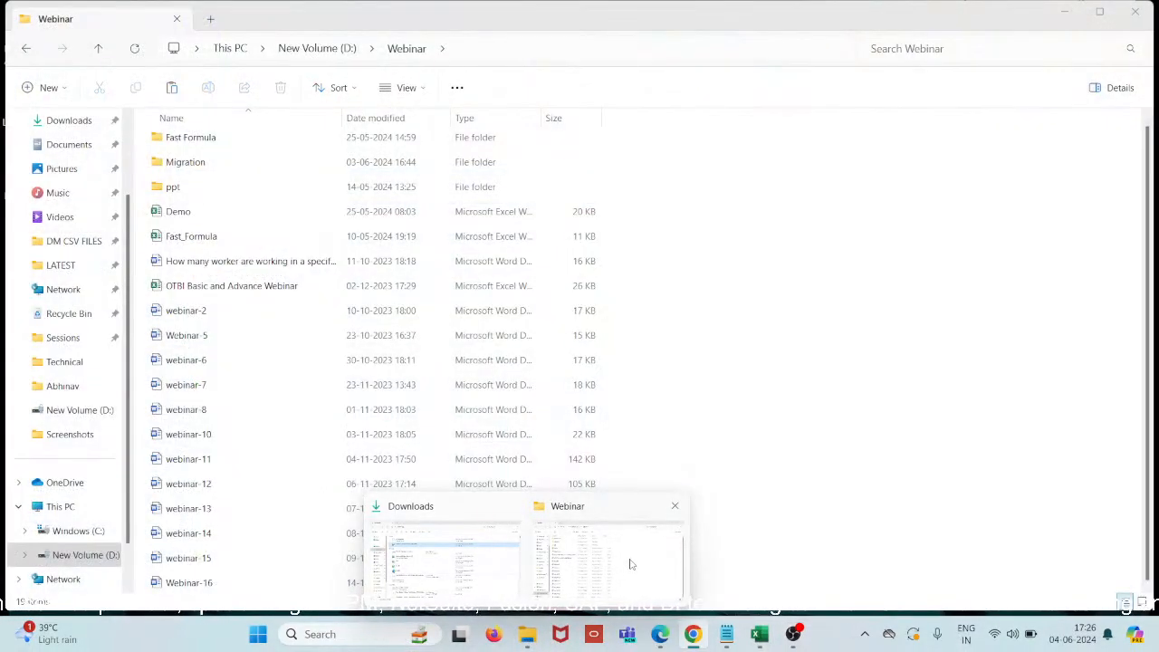
{"action": "left_click", "coordinate": [605, 557]}
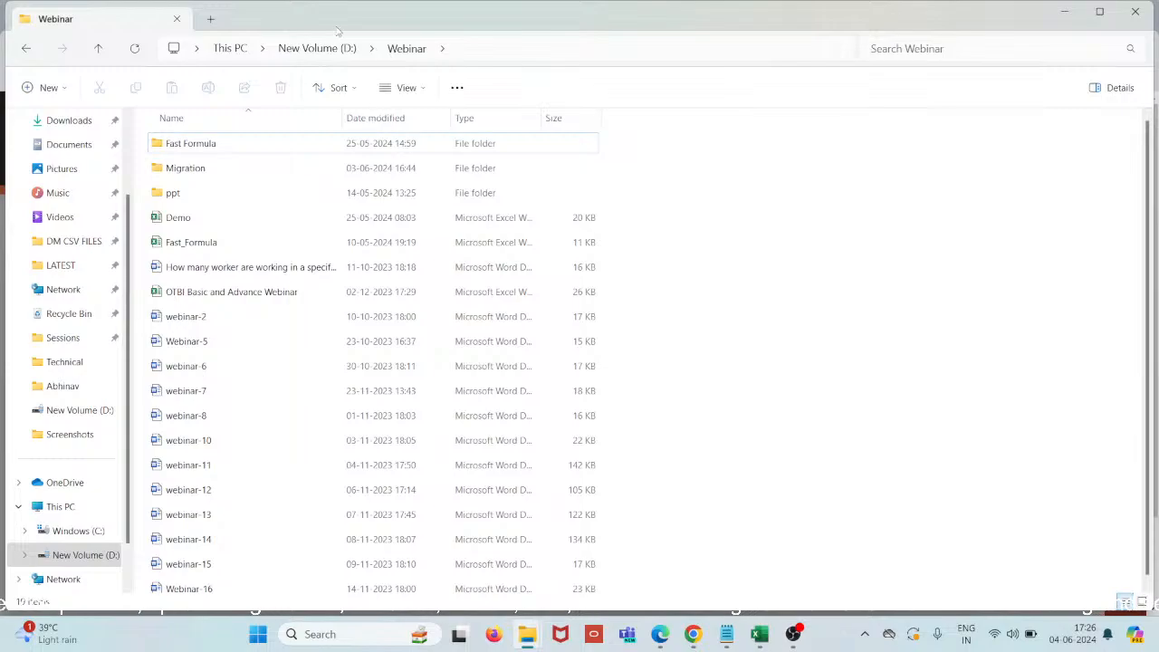
{"action": "left_click", "coordinate": [324, 48]}
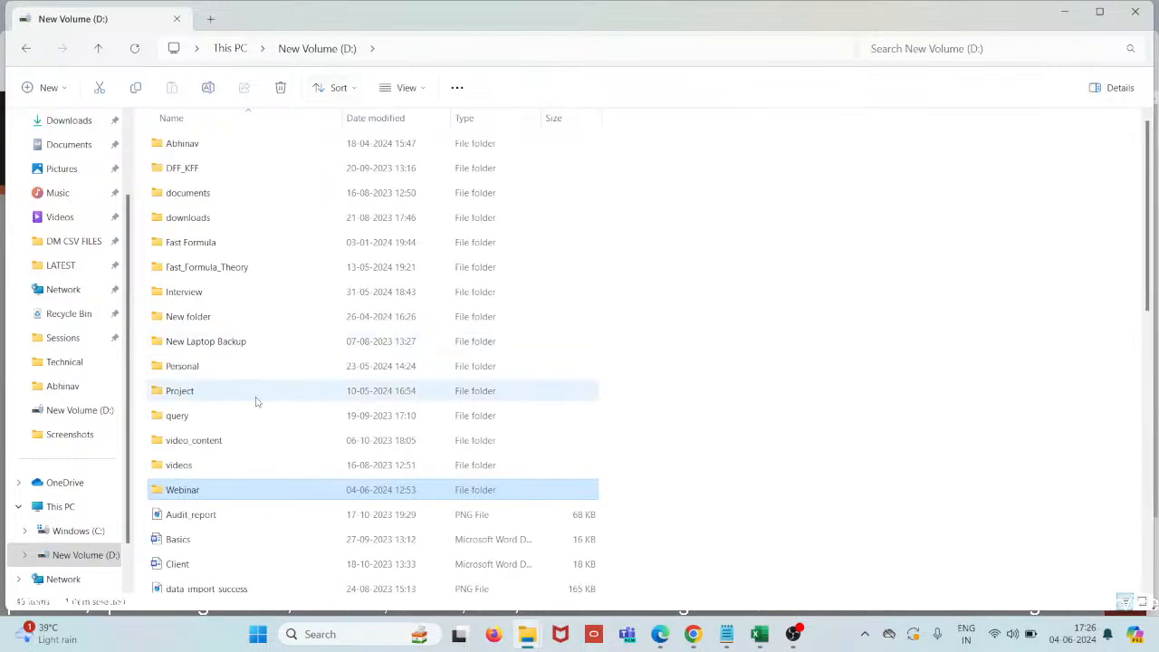
{"action": "double_click", "coordinate": [256, 399]}
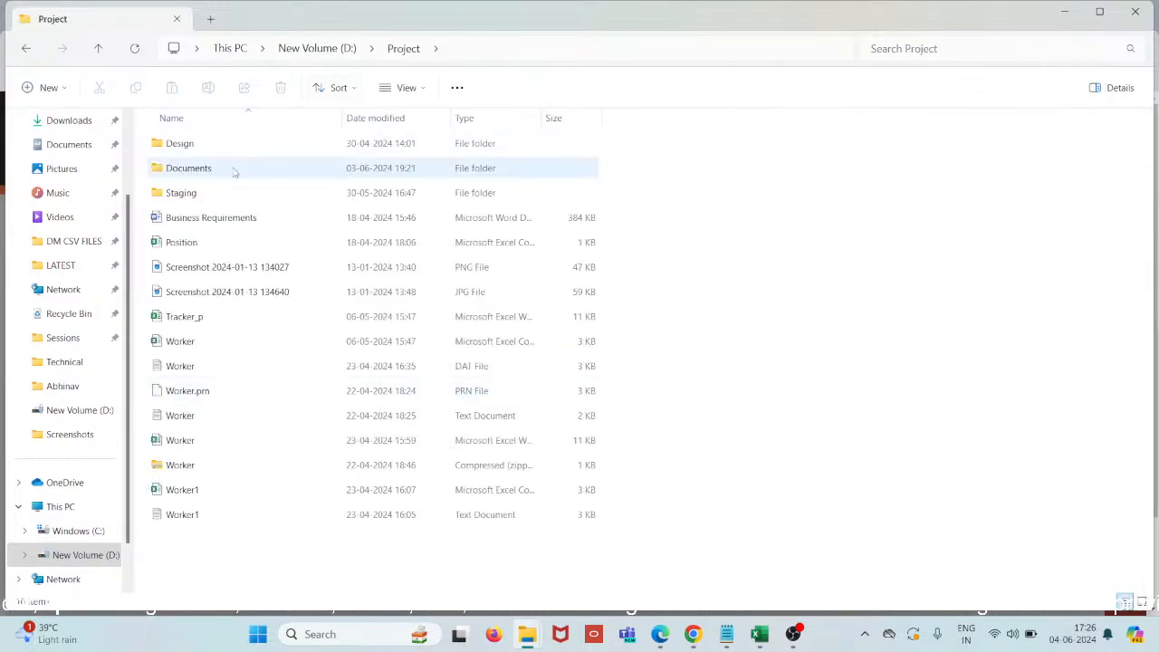
{"action": "double_click", "coordinate": [214, 194]}
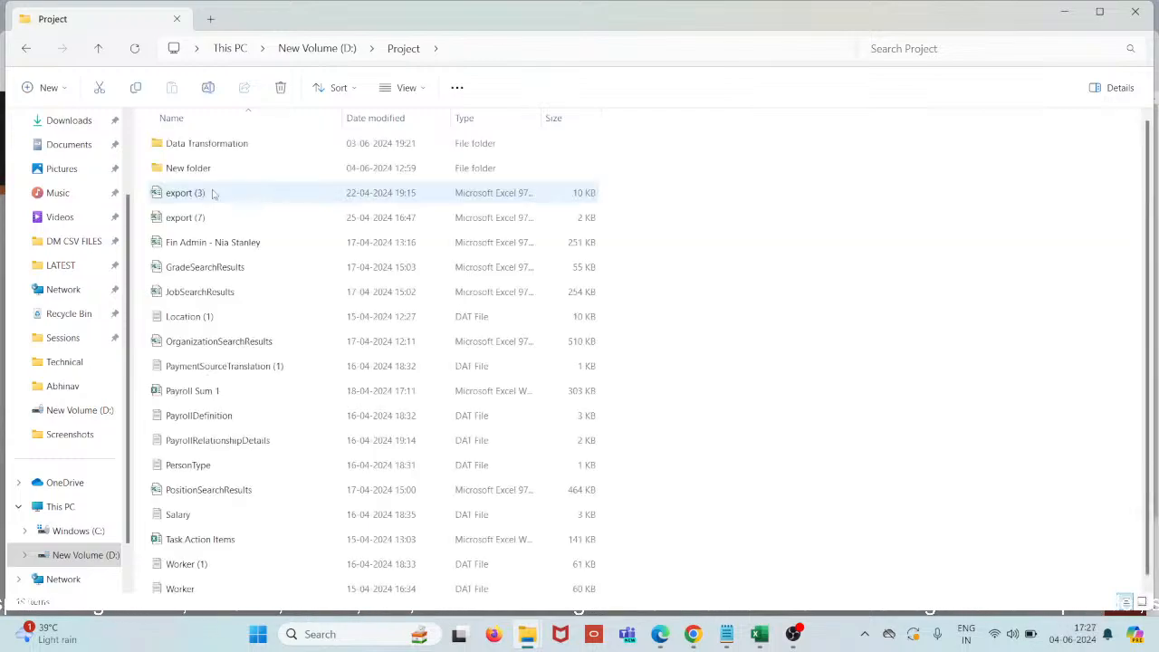
{"action": "double_click", "coordinate": [259, 150]}
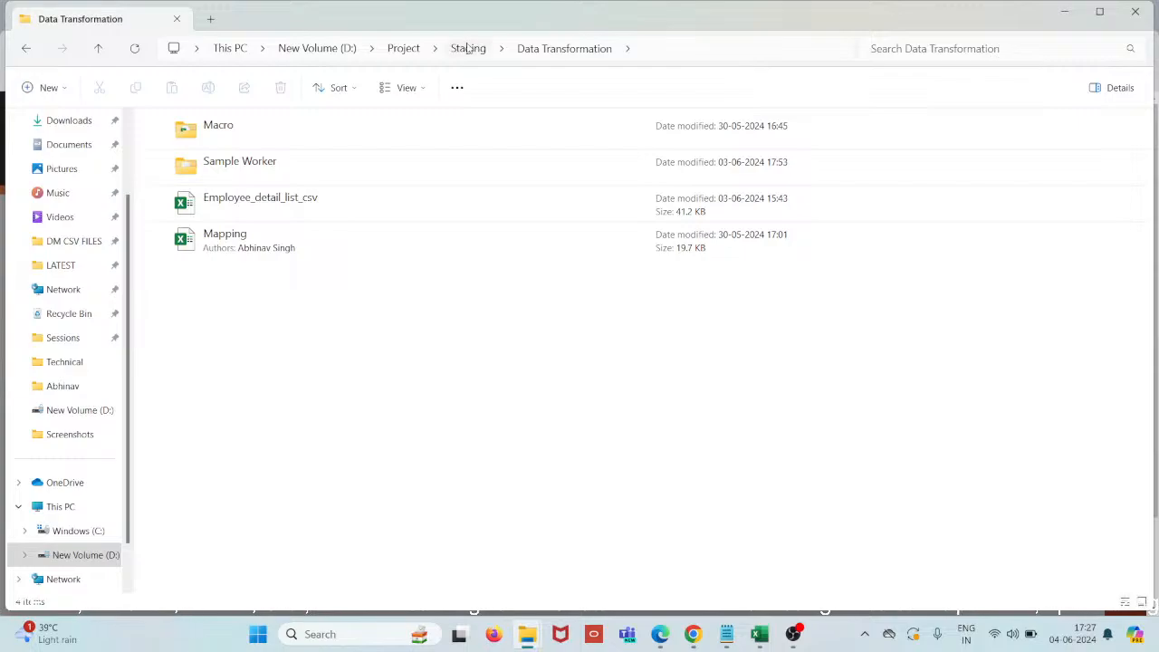
{"action": "left_click", "coordinate": [468, 48]}
{"action": "double_click", "coordinate": [235, 169]}
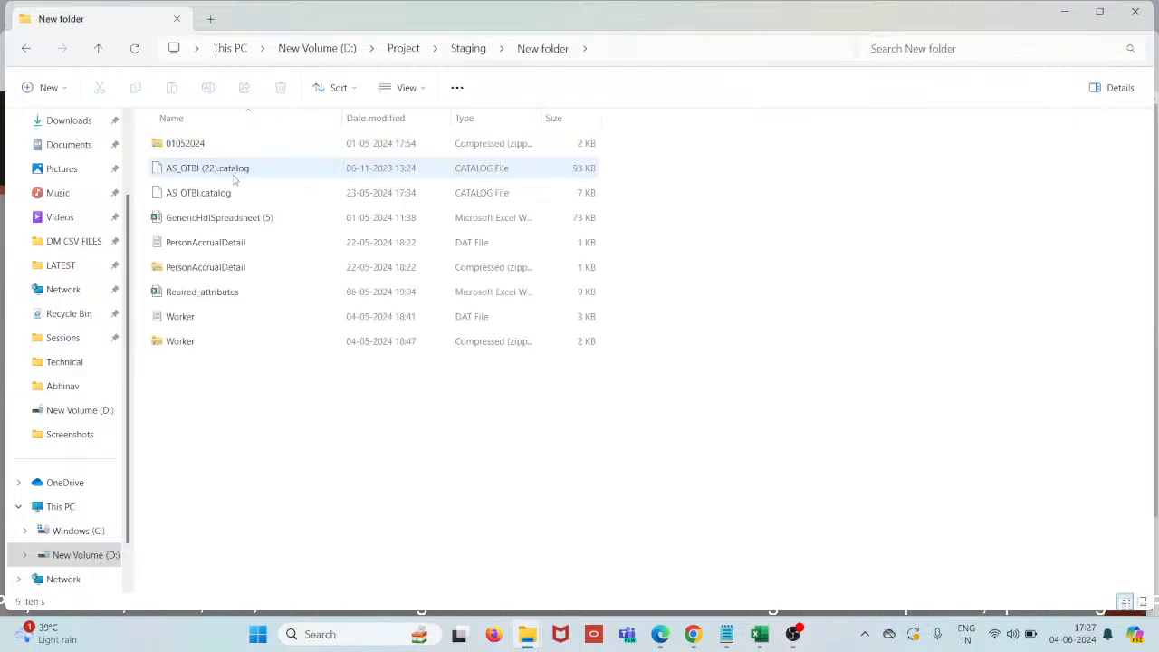
{"action": "double_click", "coordinate": [215, 250]}
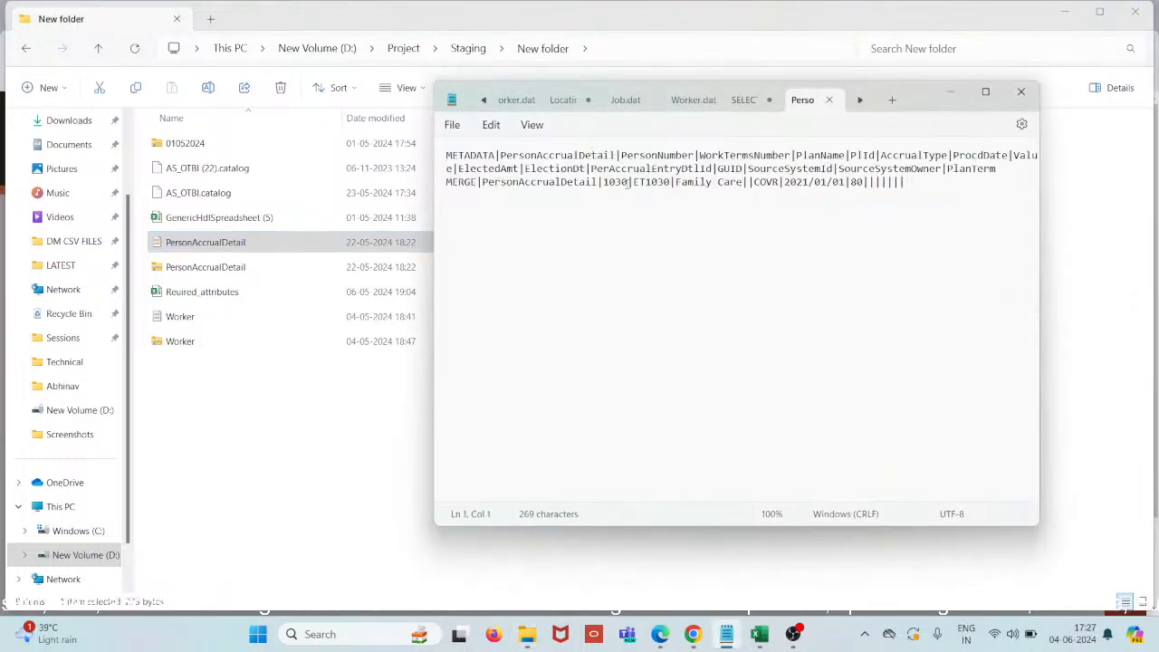
{"action": "left_click_drag", "start_coordinate": [631, 182], "coordinate": [603, 185]}
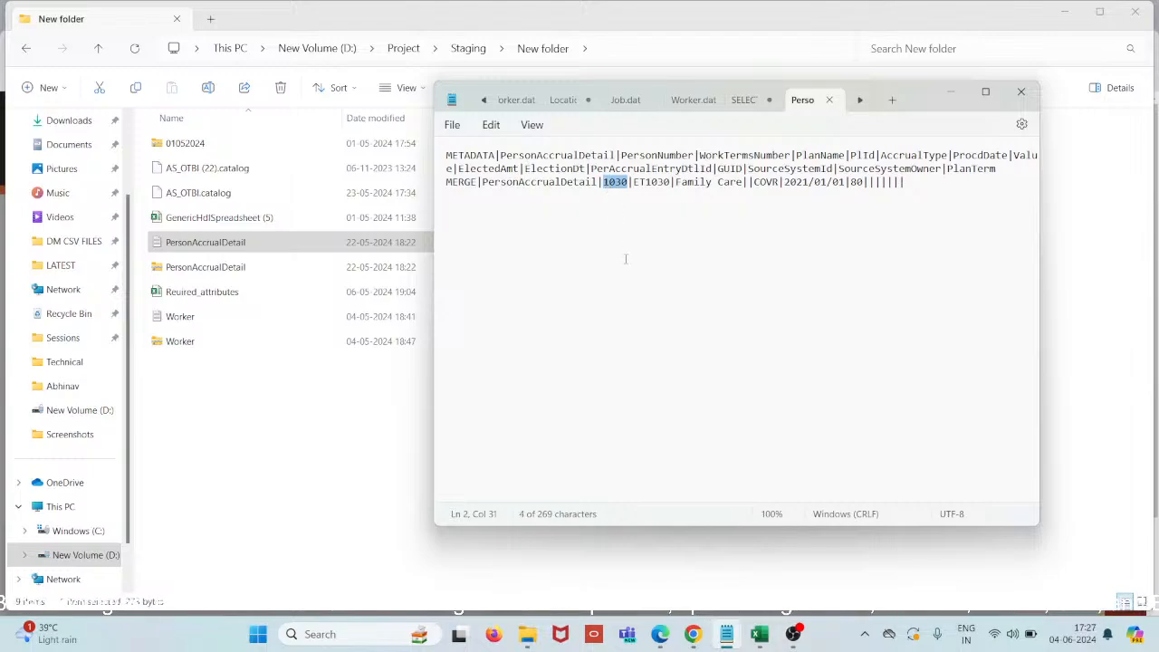
Replace the person number in the MERGE line of the PersonAccrualDetail file with XXTEST1
{"action": "type", "text": "XXTEST"}
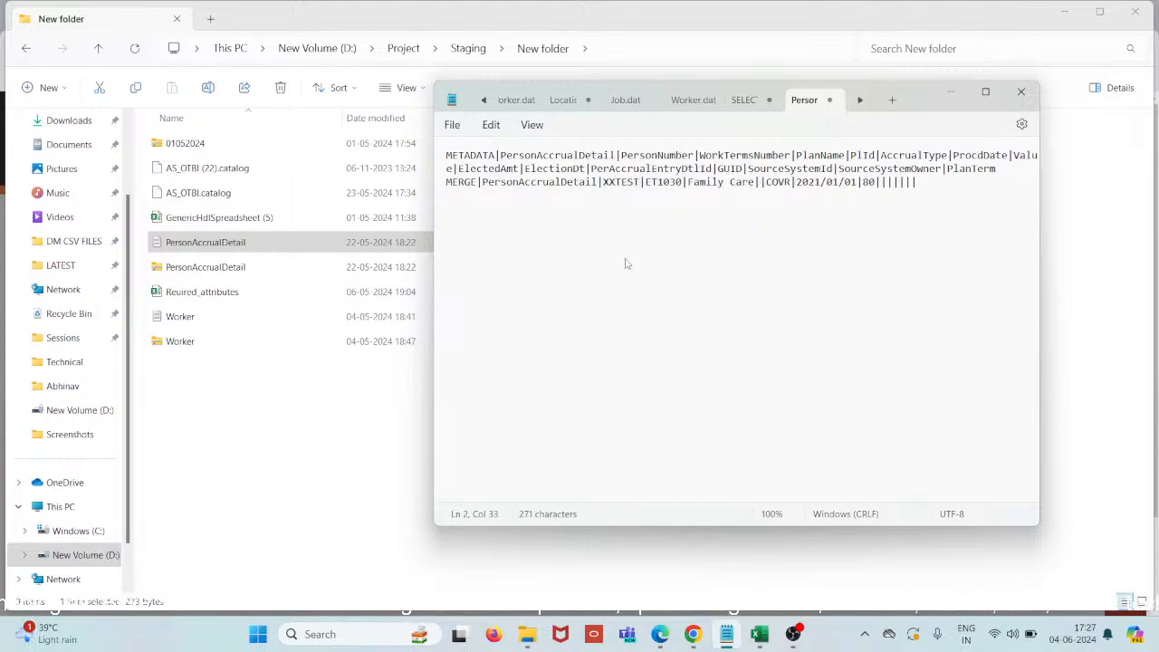
{"action": "type", "text": "1"}
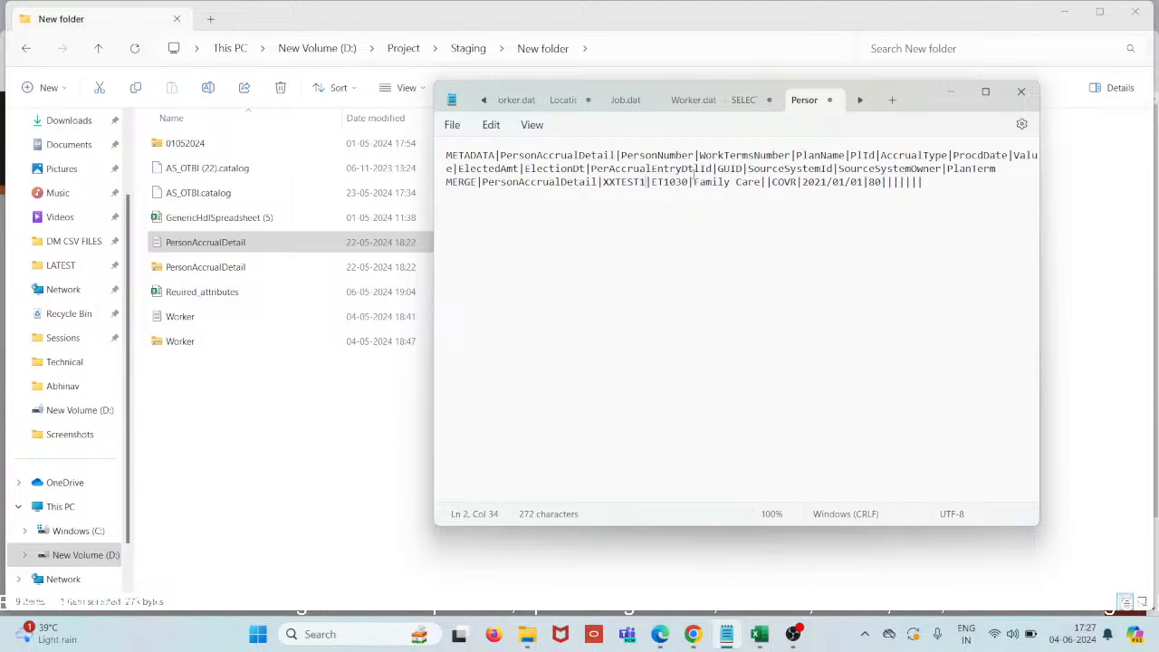
{"action": "mouse_move", "coordinate": [759, 636]}
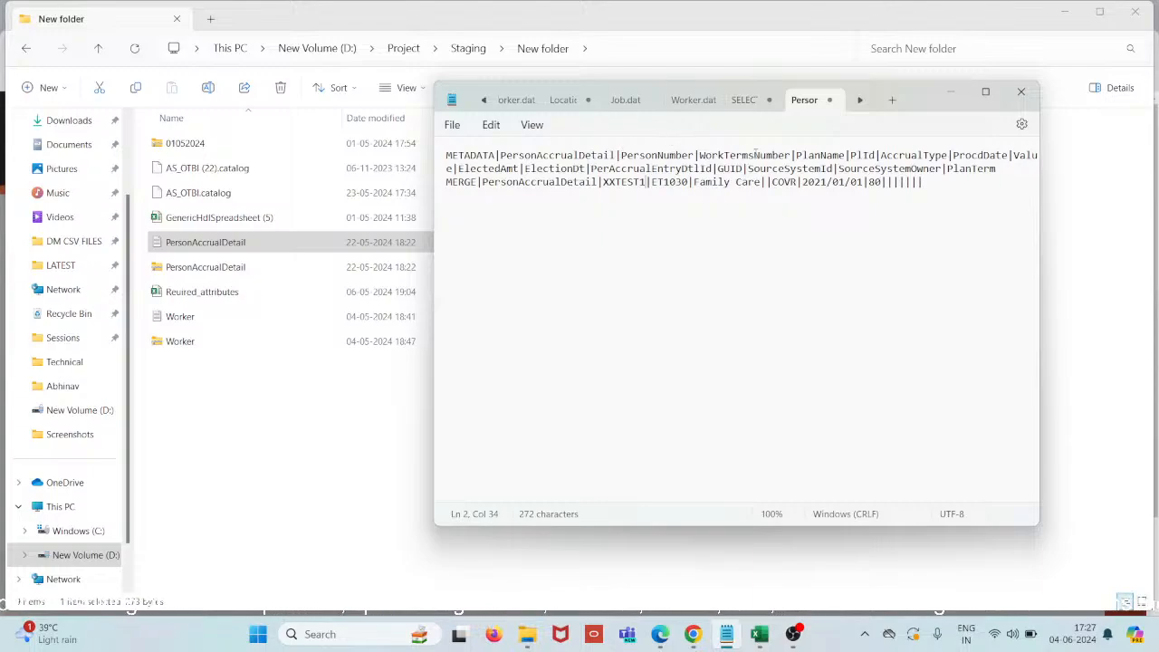
Search the Worker.dat file for WorkTermNumber, and return to the PersonAccrualDetail file with the search closed
{"action": "left_click", "coordinate": [677, 103]}
{"action": "left_click", "coordinate": [684, 328]}
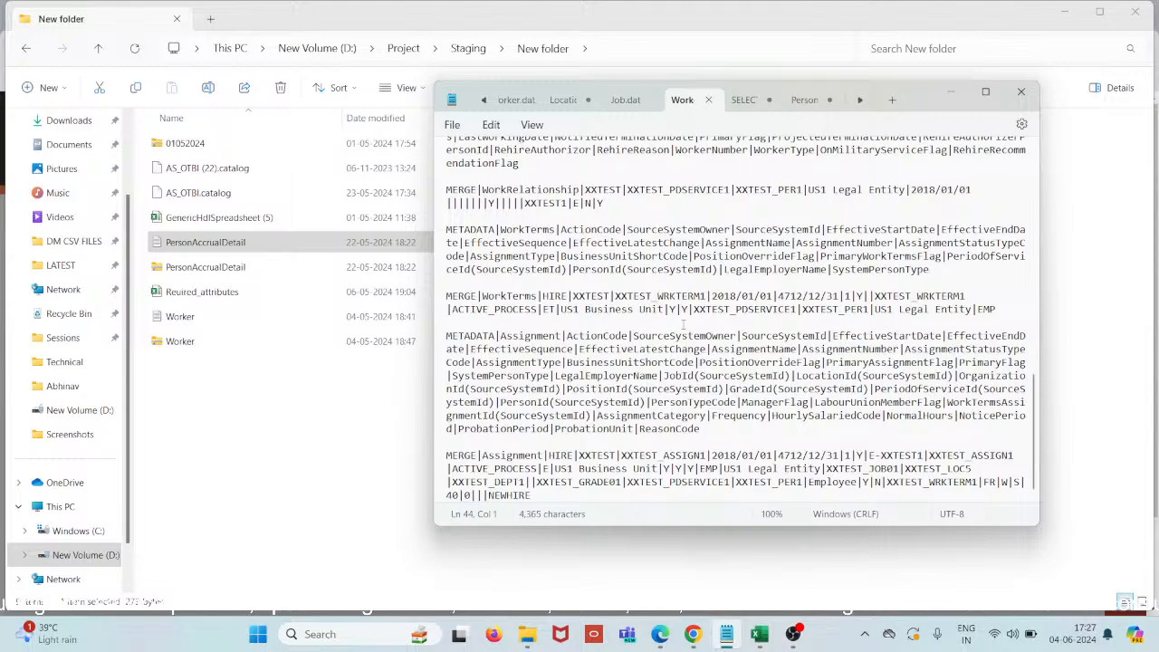
{"action": "key", "text": "ctrl+f"}
{"action": "type", "text": "Work"}
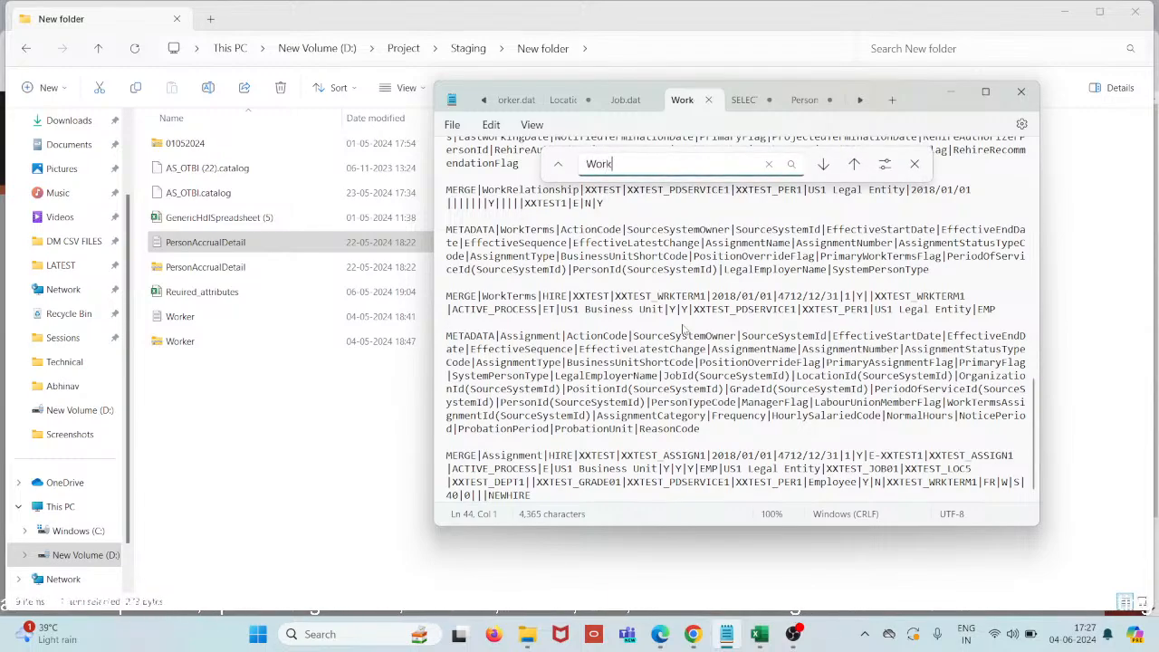
{"action": "type", "text": "Term"}
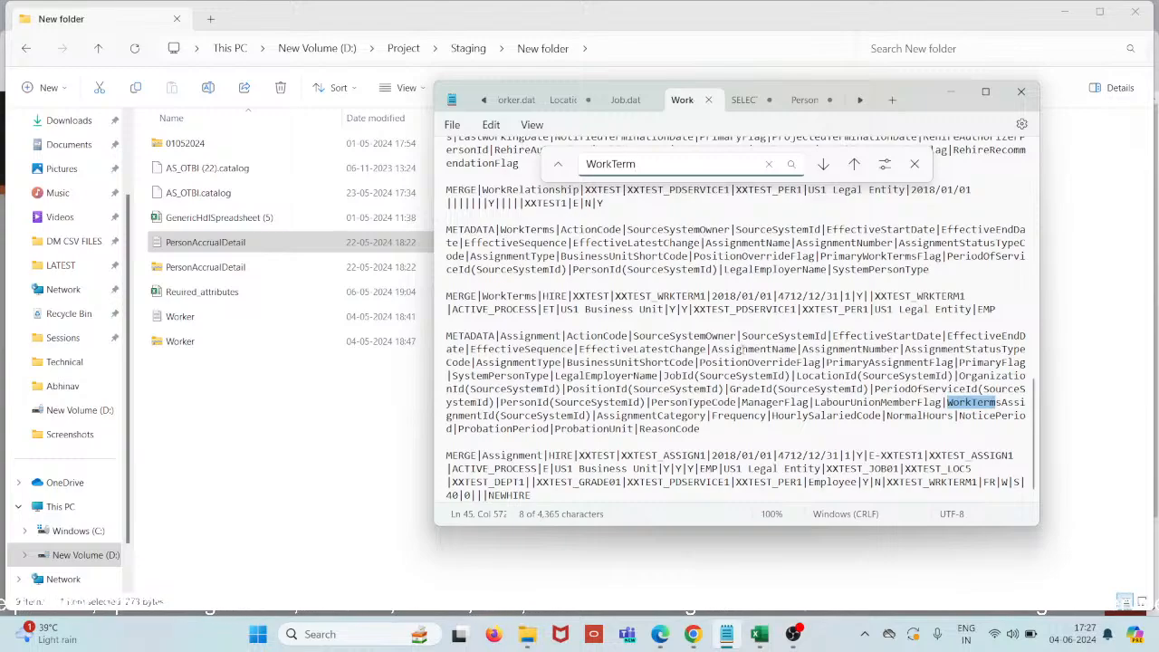
{"action": "type", "text": "Number"}
{"action": "key", "text": "Return"}
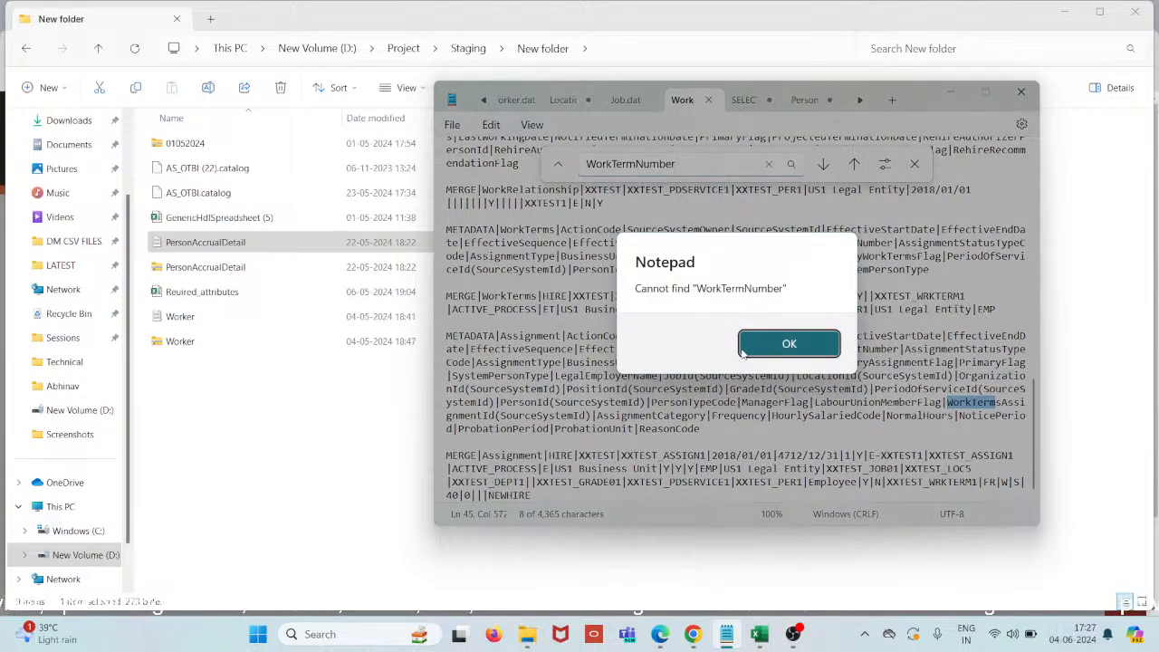
{"action": "left_click", "coordinate": [757, 344]}
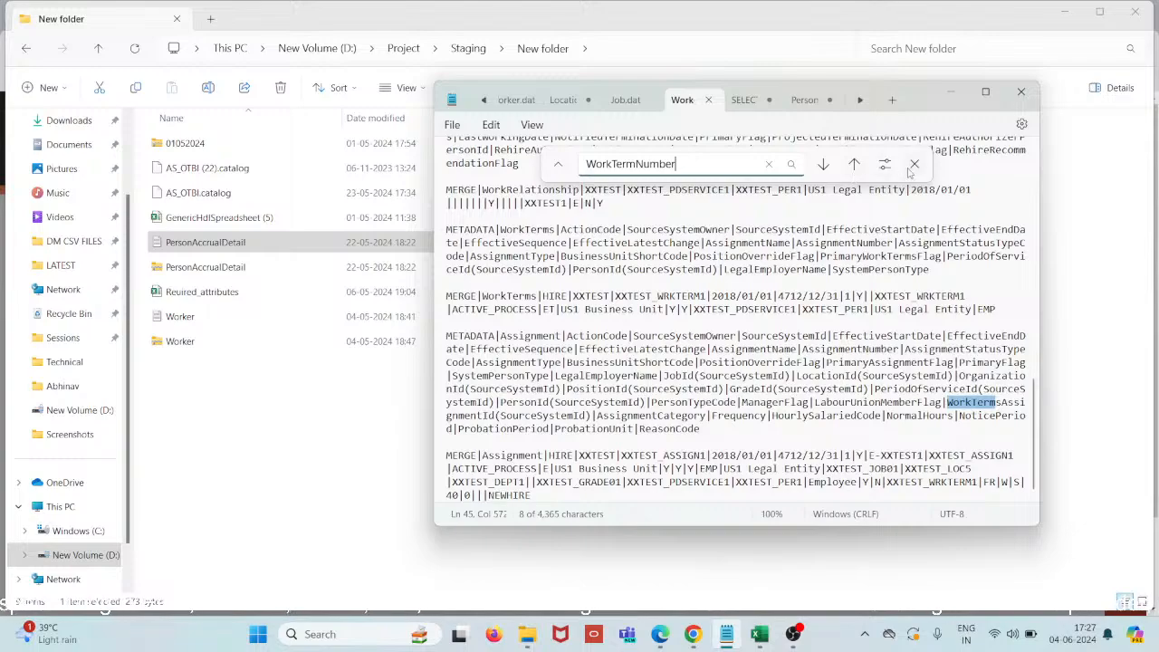
{"action": "left_click", "coordinate": [744, 100]}
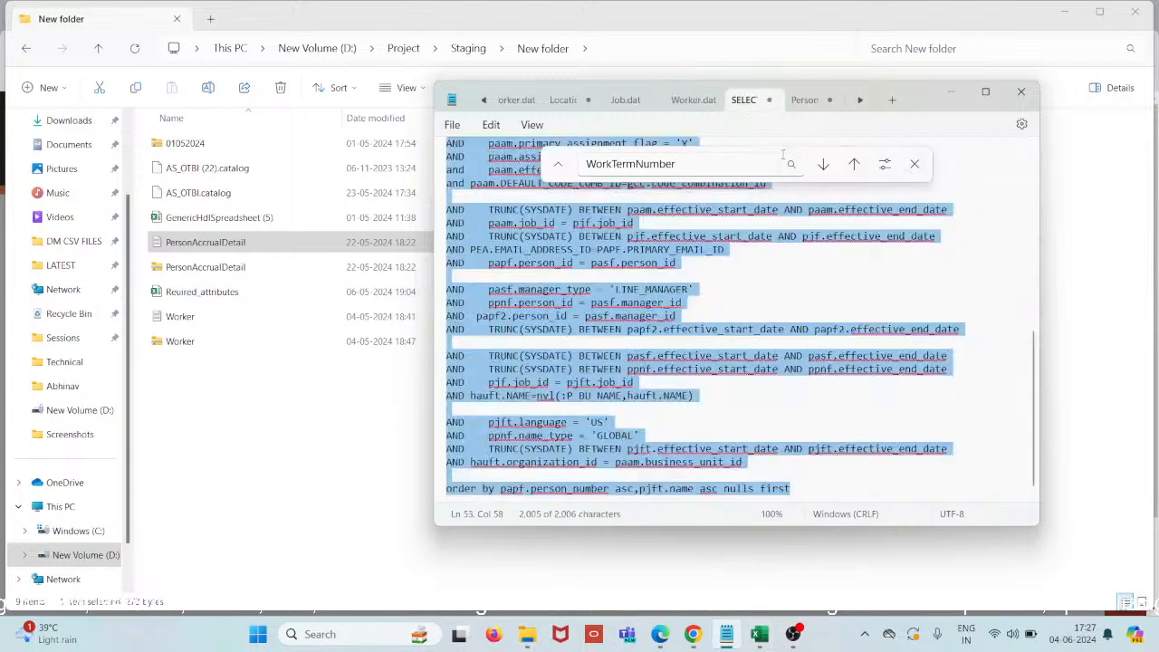
{"action": "left_click", "coordinate": [803, 99]}
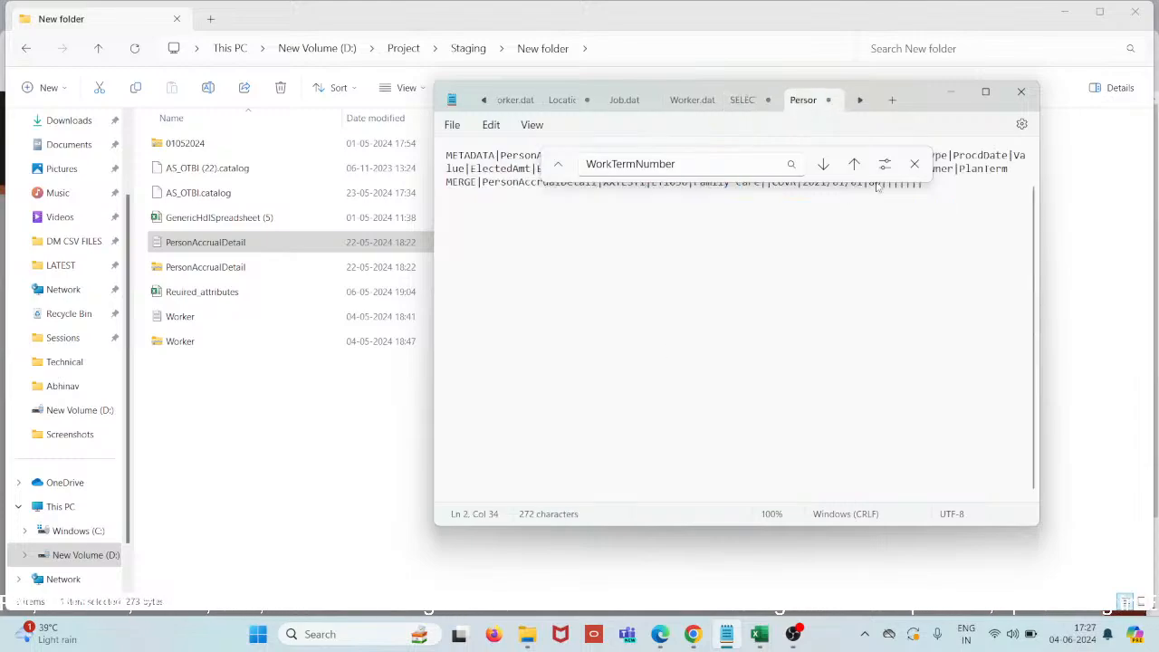
{"action": "left_click", "coordinate": [915, 164]}
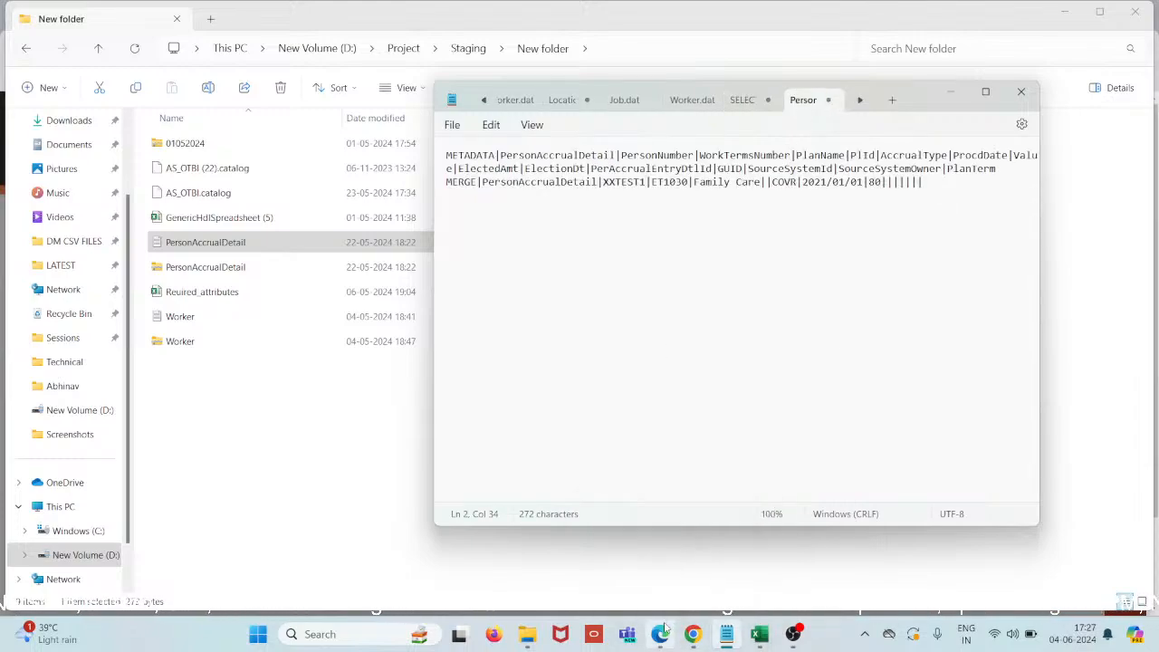
Switch to Chrome, cancel the pending file import, and open the Person Management search page
{"action": "mouse_move", "coordinate": [691, 638]}
{"action": "left_click", "coordinate": [663, 573]}
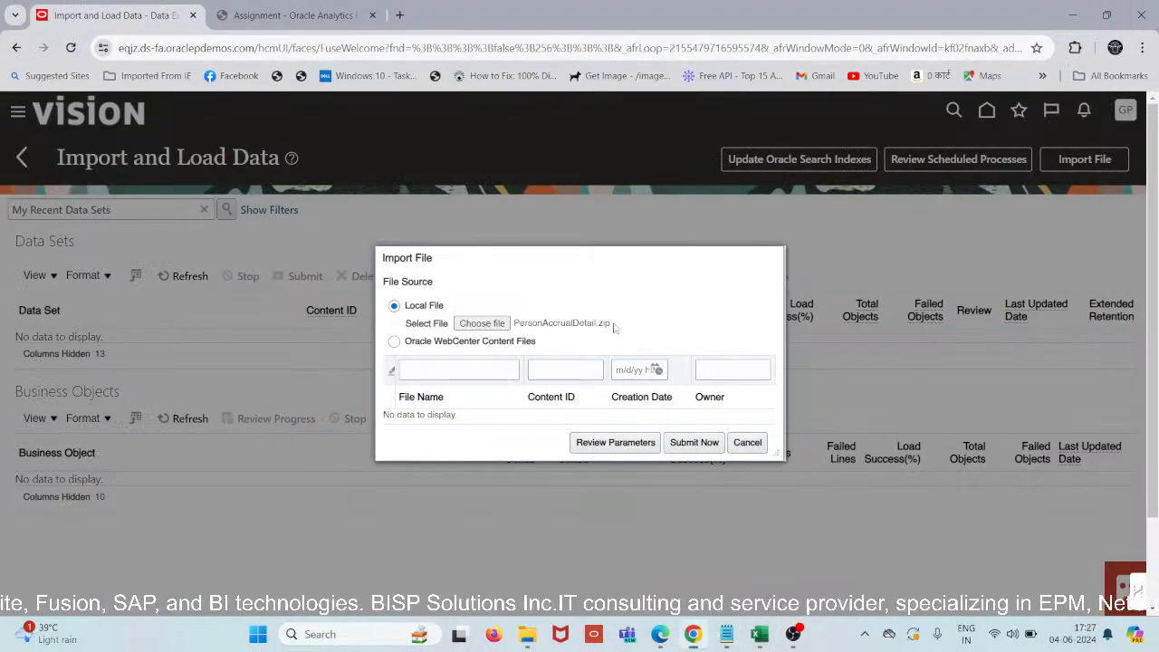
{"action": "left_click", "coordinate": [748, 443]}
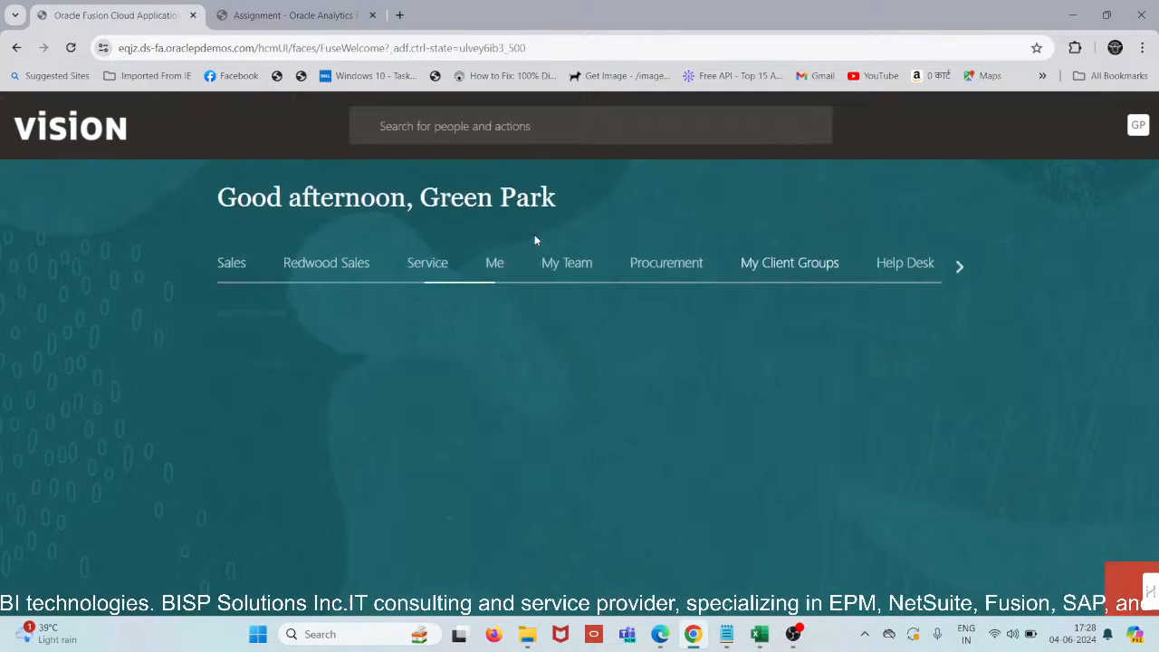
{"action": "left_click", "coordinate": [863, 395]}
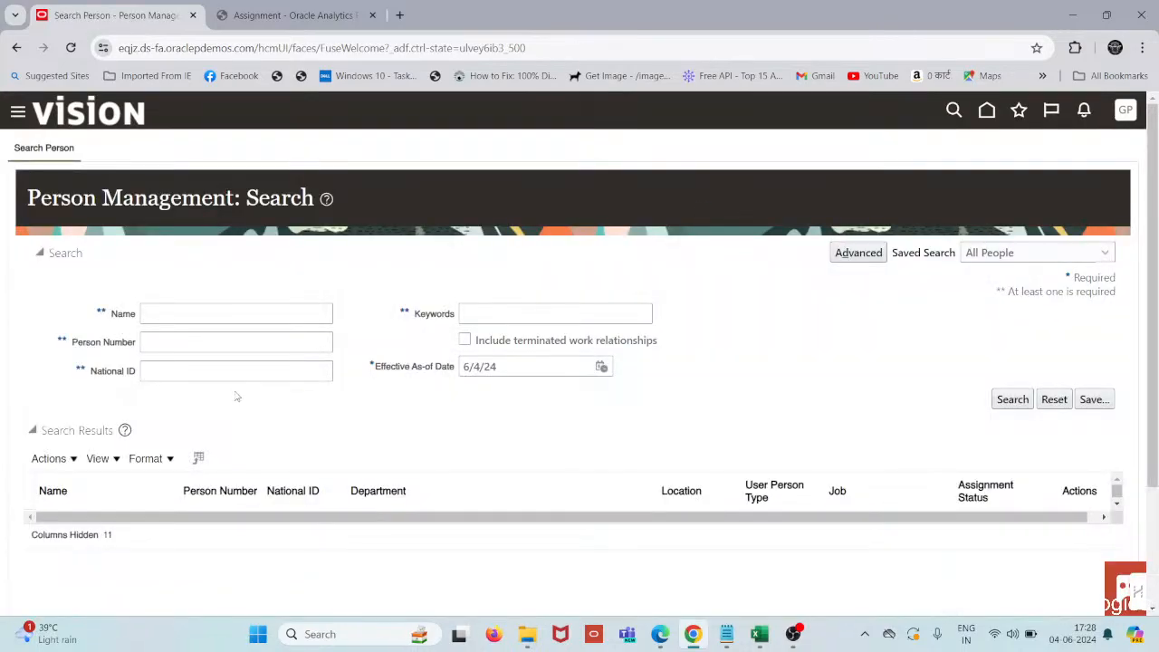
Search for person number XXTEST1 and open the matching person's employment record
{"action": "left_click", "coordinate": [225, 339]}
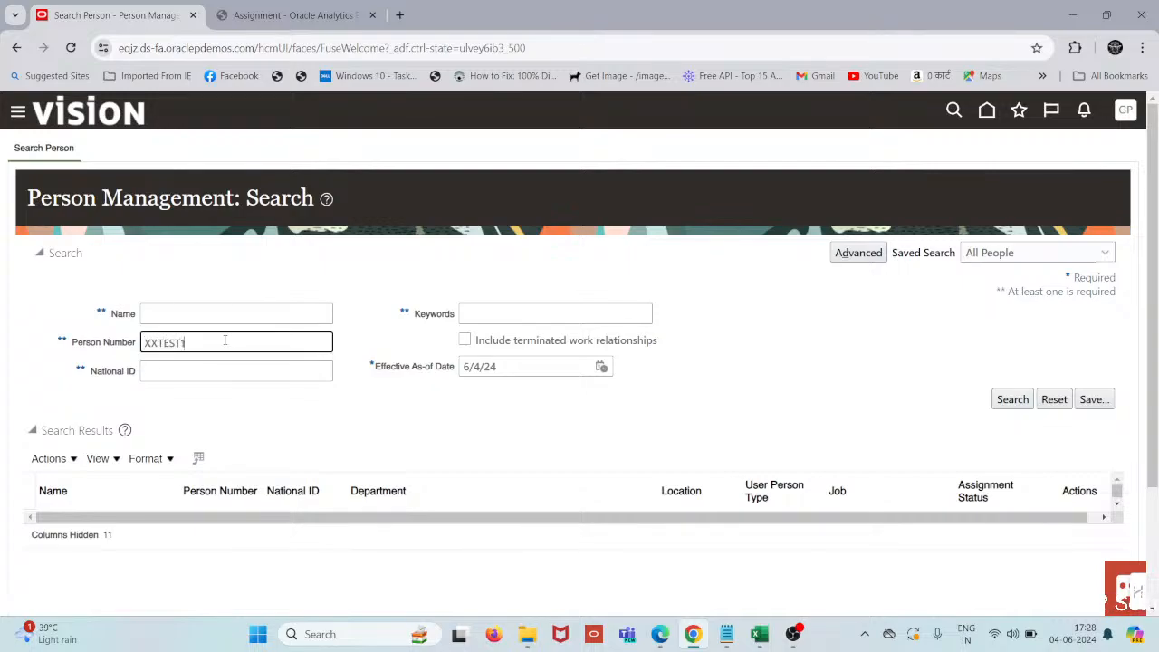
{"action": "left_click", "coordinate": [1011, 399]}
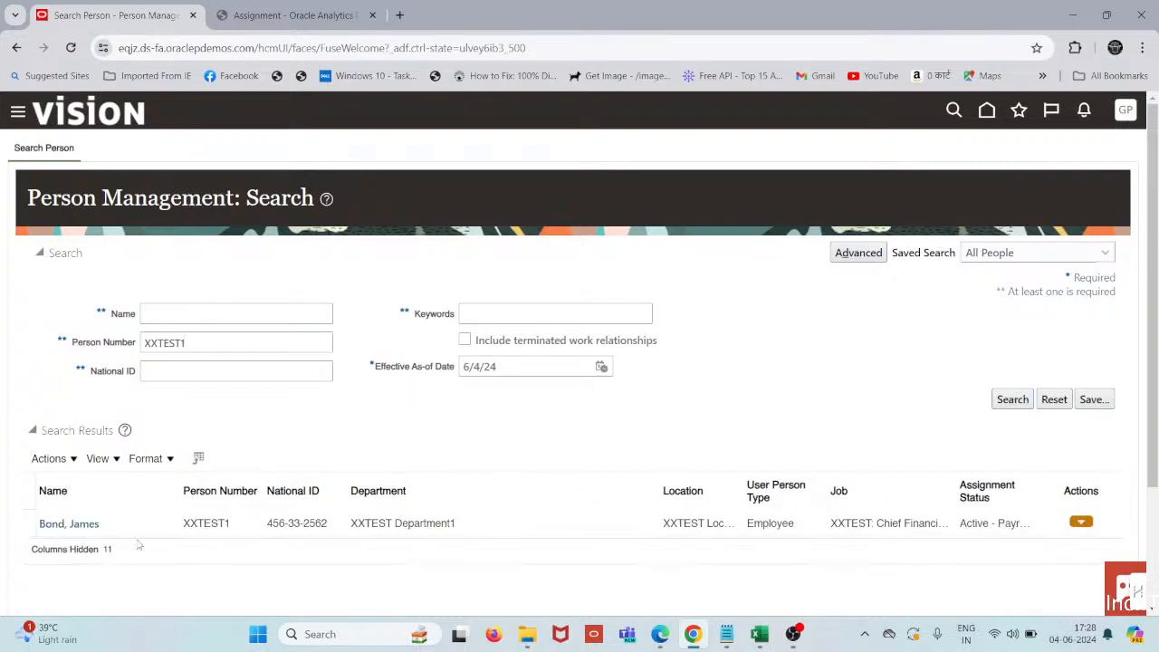
{"action": "left_click", "coordinate": [77, 523]}
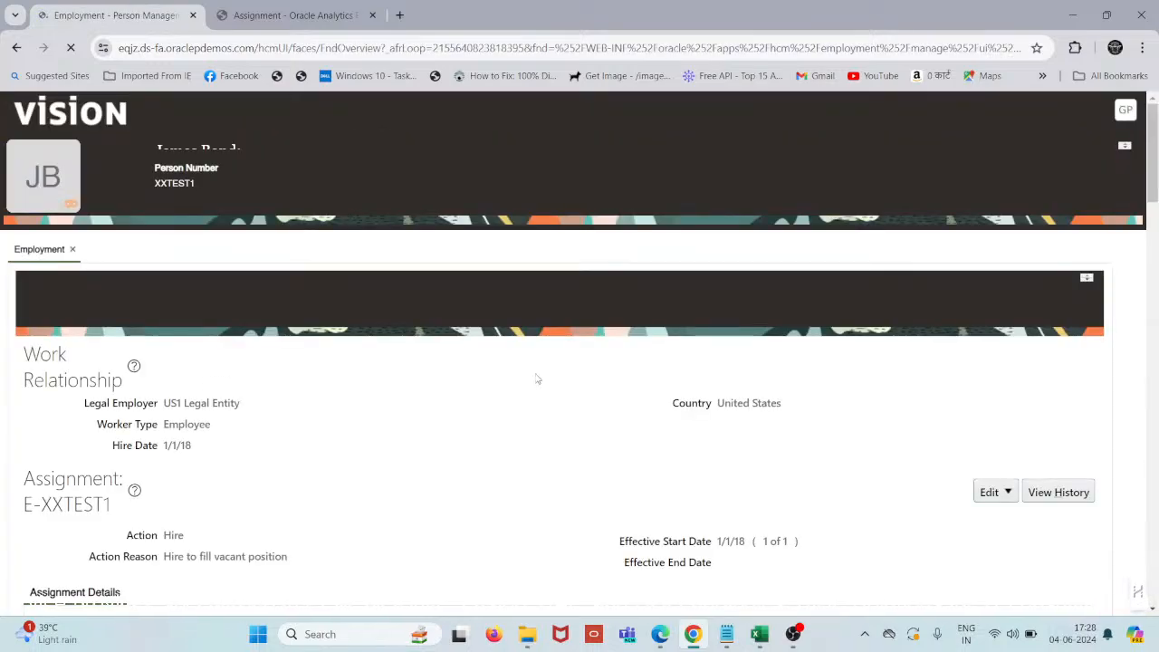
Examine the employment record's assignment and job details for the work terms number
{"action": "scroll", "coordinate": [539, 379], "scroll_direction": "down", "scroll_amount": 3}
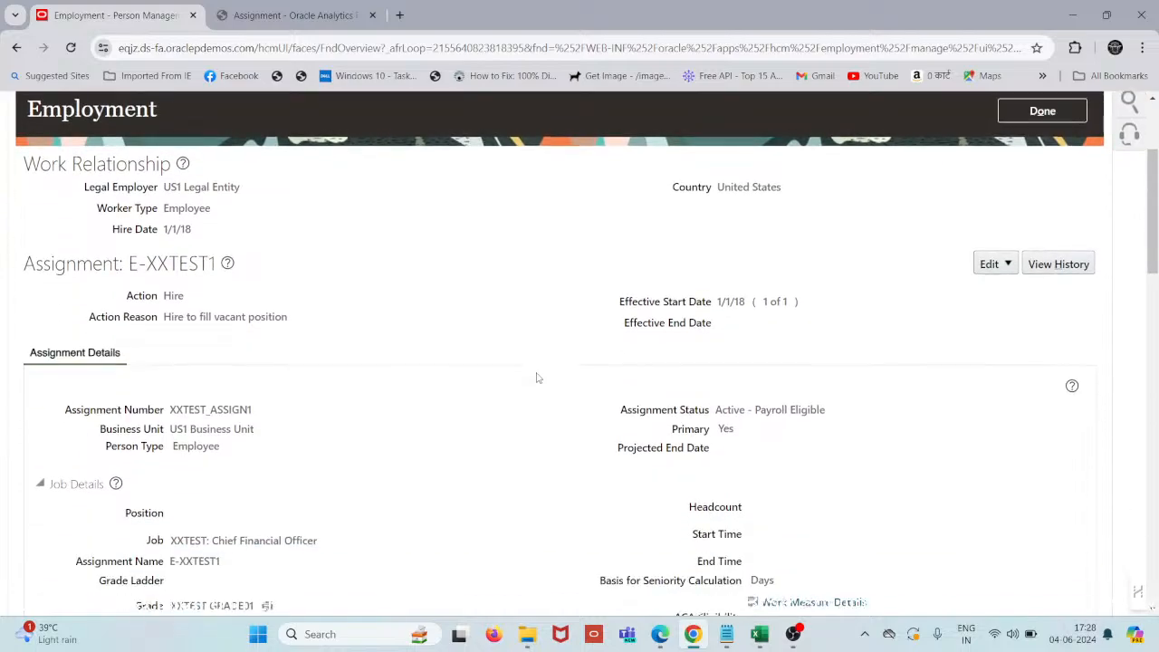
{"action": "scroll", "coordinate": [537, 378], "scroll_direction": "down", "scroll_amount": 5}
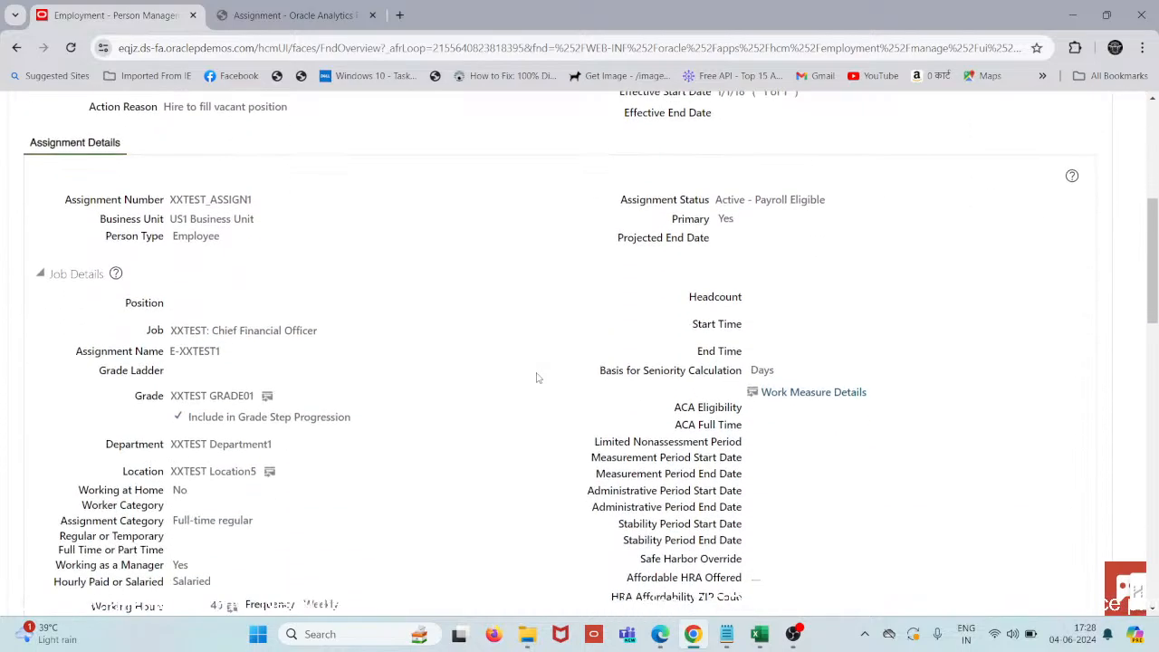
{"action": "scroll", "coordinate": [537, 377], "scroll_direction": "down", "scroll_amount": 2}
{"action": "scroll", "coordinate": [537, 378], "scroll_direction": "down", "scroll_amount": 2}
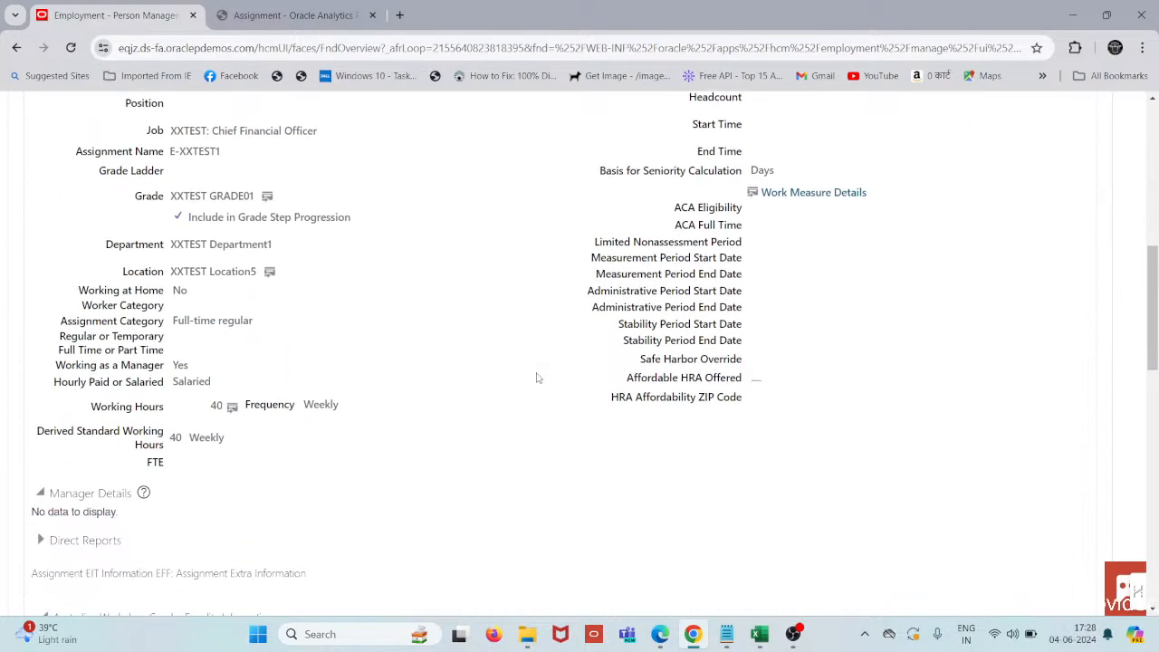
{"action": "scroll", "coordinate": [537, 378], "scroll_direction": "down", "scroll_amount": 8}
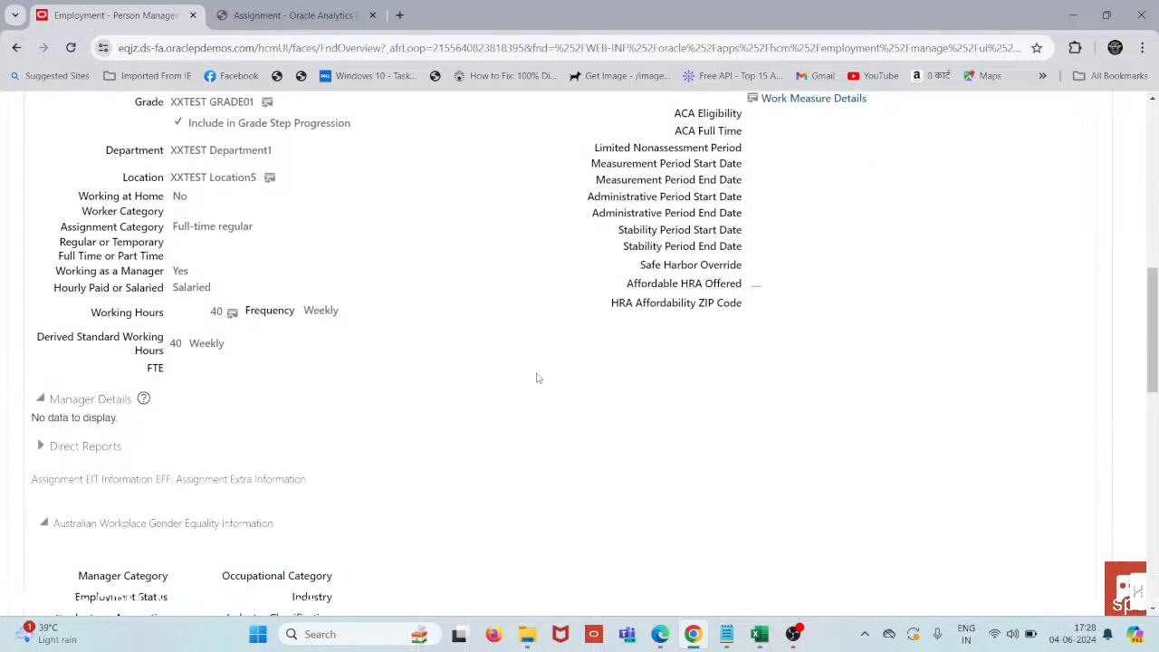
{"action": "scroll", "coordinate": [537, 378], "scroll_direction": "down", "scroll_amount": 11}
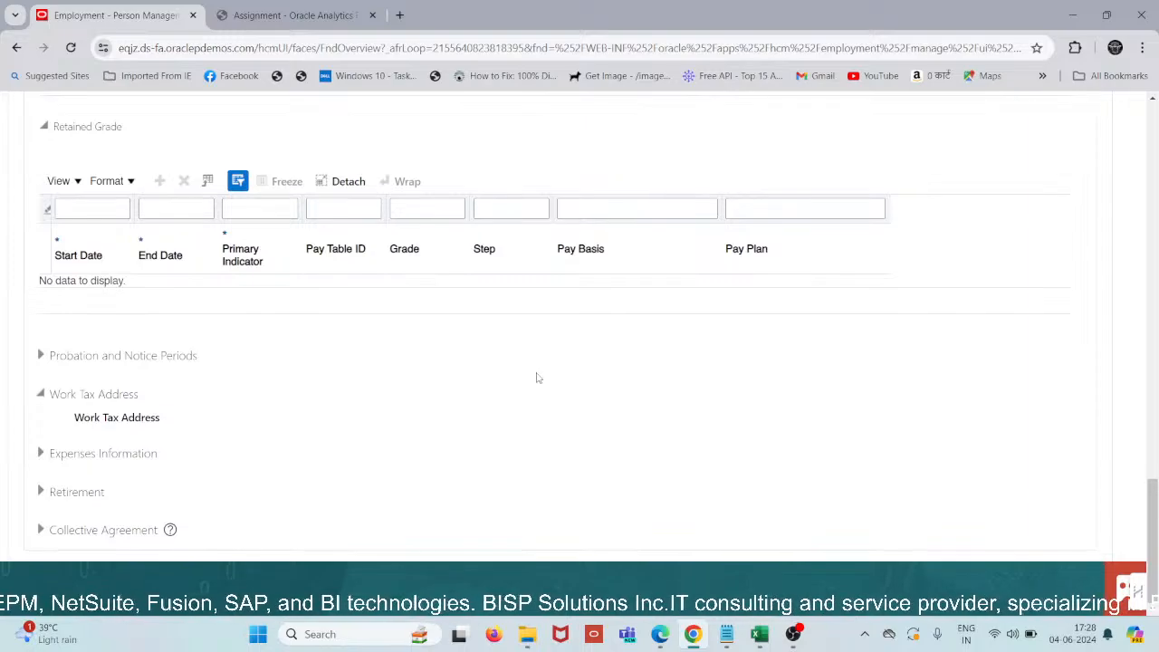
{"action": "scroll", "coordinate": [537, 375], "scroll_direction": "up", "scroll_amount": 8}
{"action": "scroll", "coordinate": [537, 378], "scroll_direction": "up", "scroll_amount": 15}
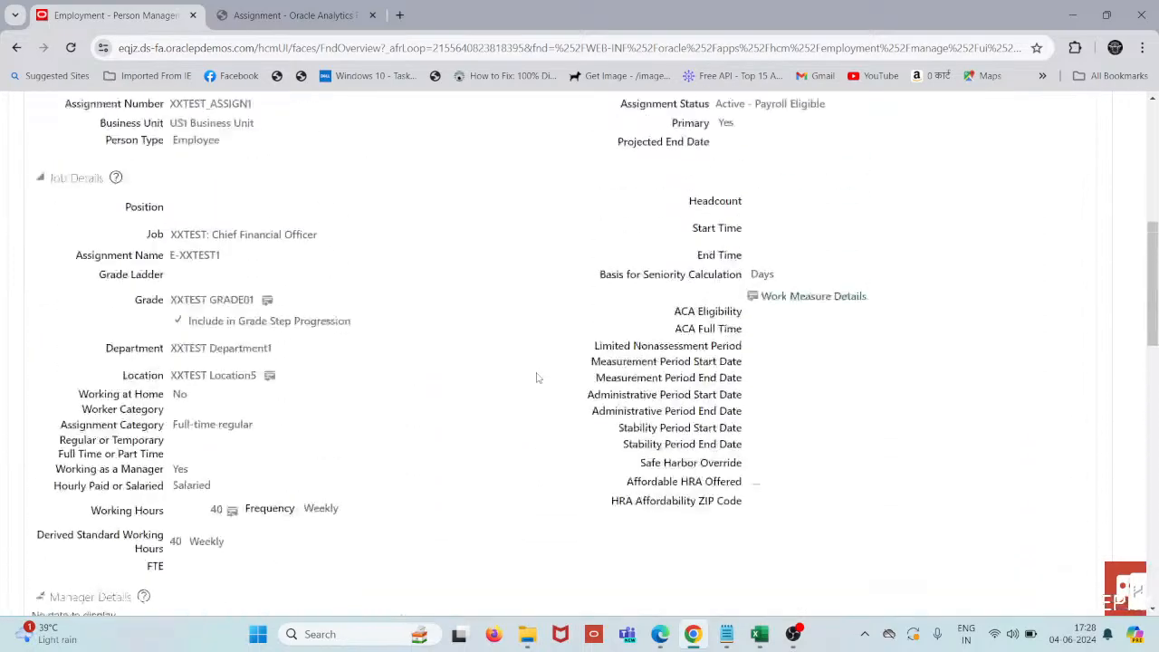
Copy the work term number from the Assignment data model, replace ET1030 in the PersonAccrualDetail file with XXTEST_WRKTERM1, and save the file
{"action": "left_click", "coordinate": [328, 10]}
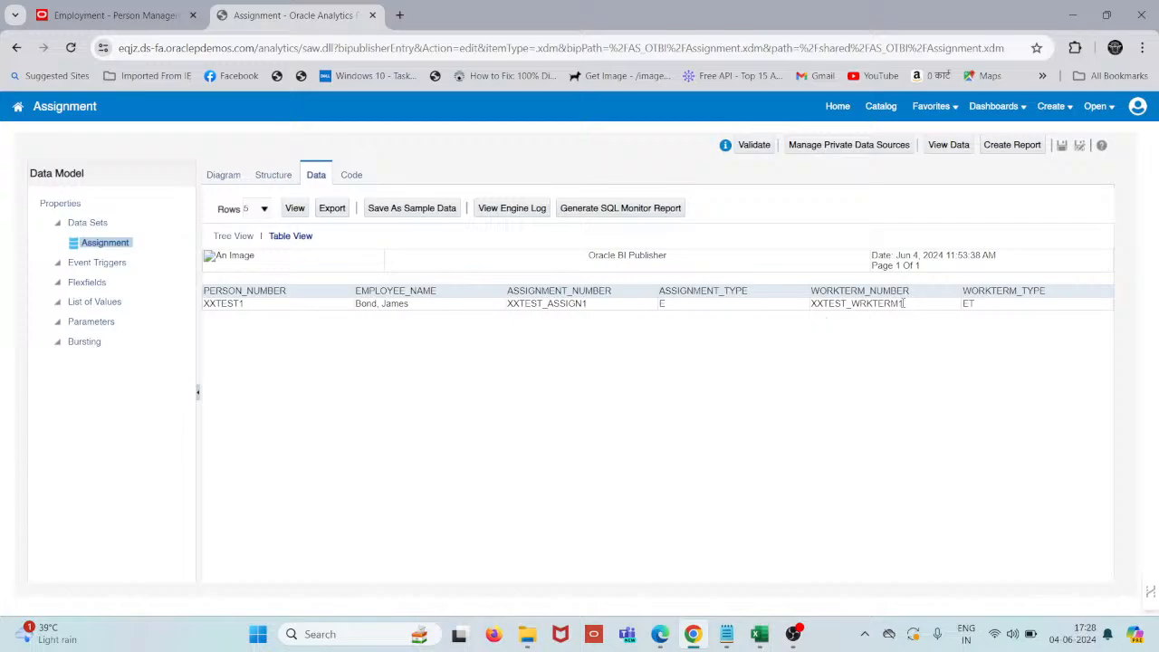
{"action": "left_click_drag", "start_coordinate": [877, 304], "coordinate": [828, 303]}
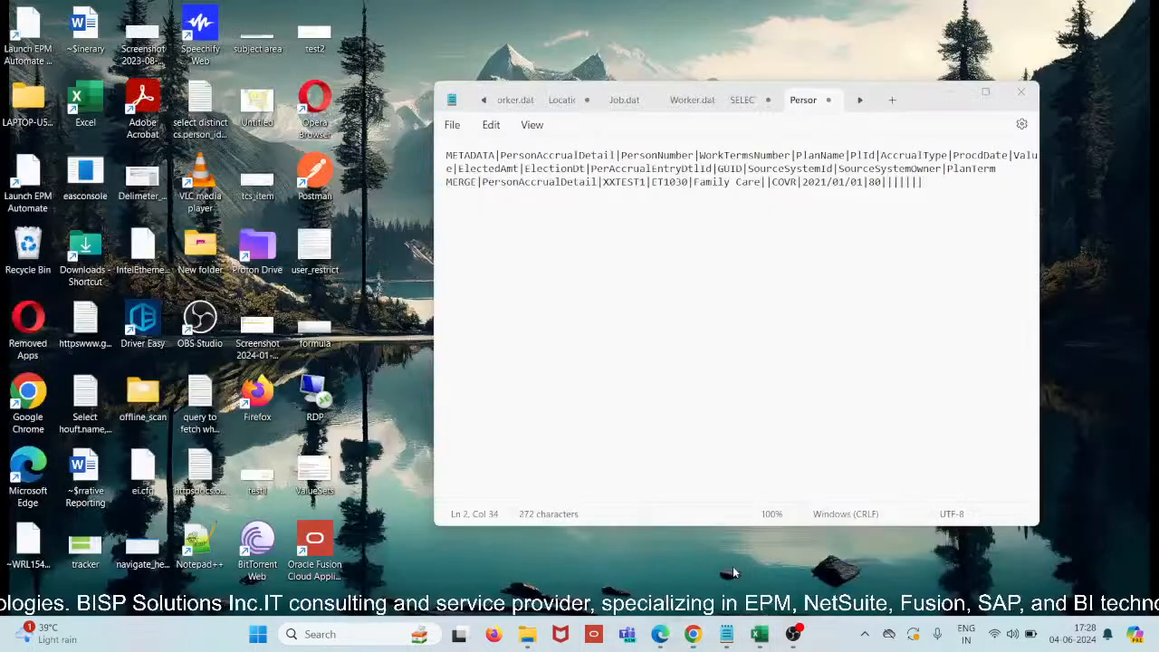
{"action": "left_click", "coordinate": [724, 556]}
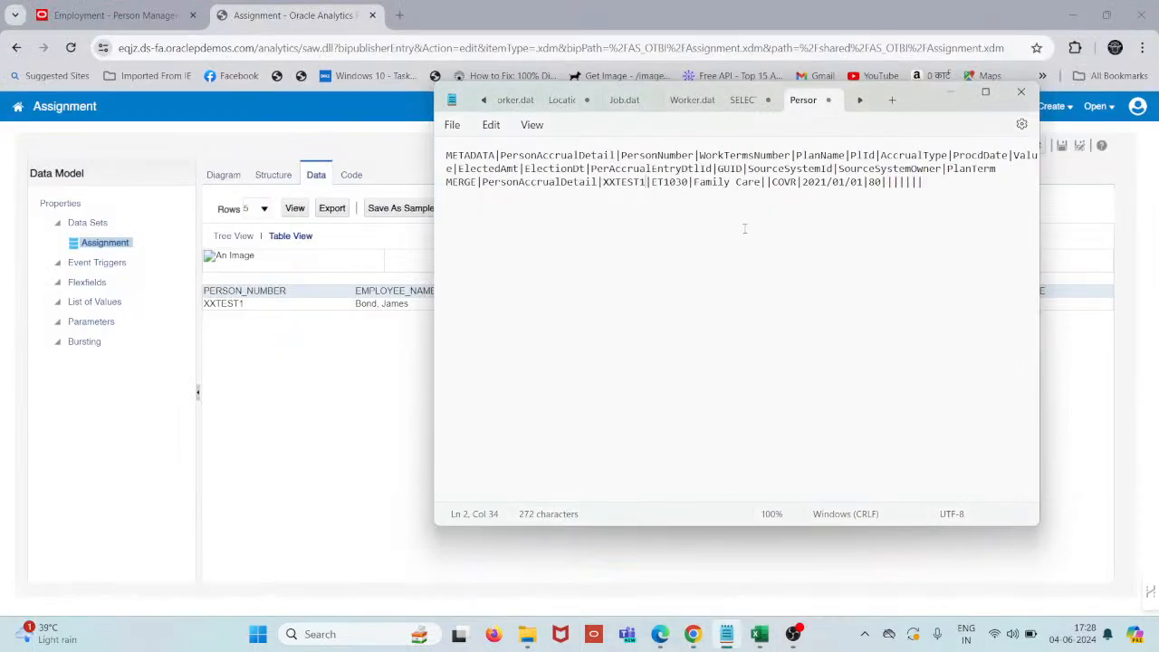
{"action": "left_click_drag", "start_coordinate": [690, 183], "coordinate": [664, 183]}
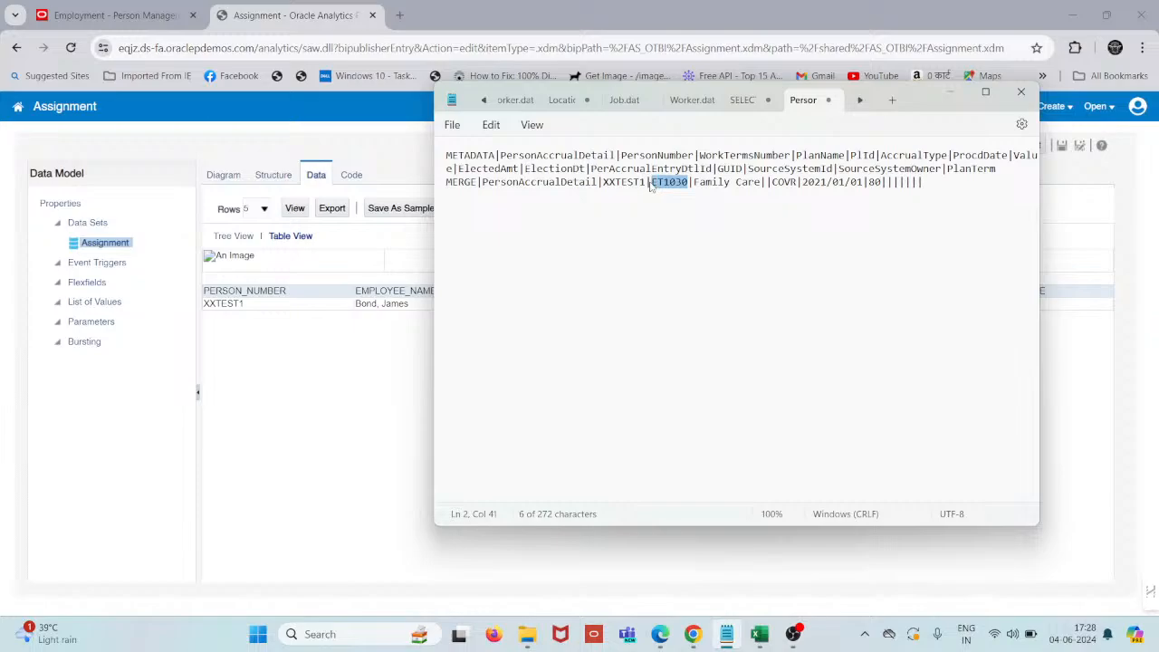
{"action": "type", "text": "XXTEST_WRKTERM1"}
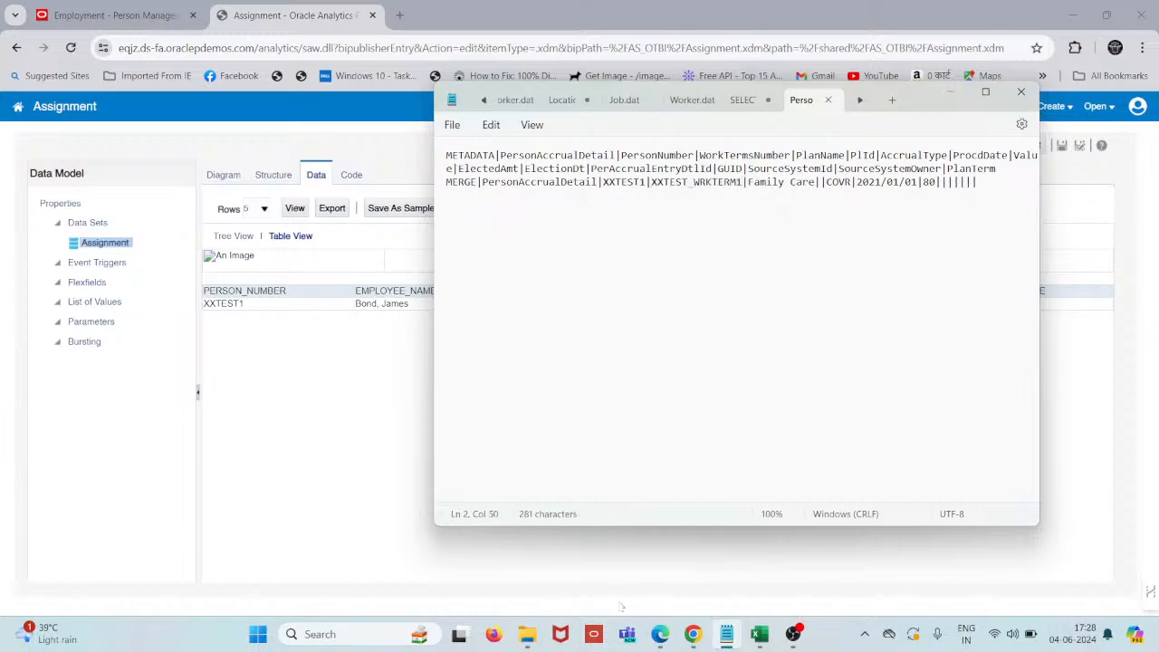
Compress the PersonAccrualDetail DAT file in New folder into a ZIP archive named PersonAccrualDetail2
{"action": "mouse_move", "coordinate": [527, 635]}
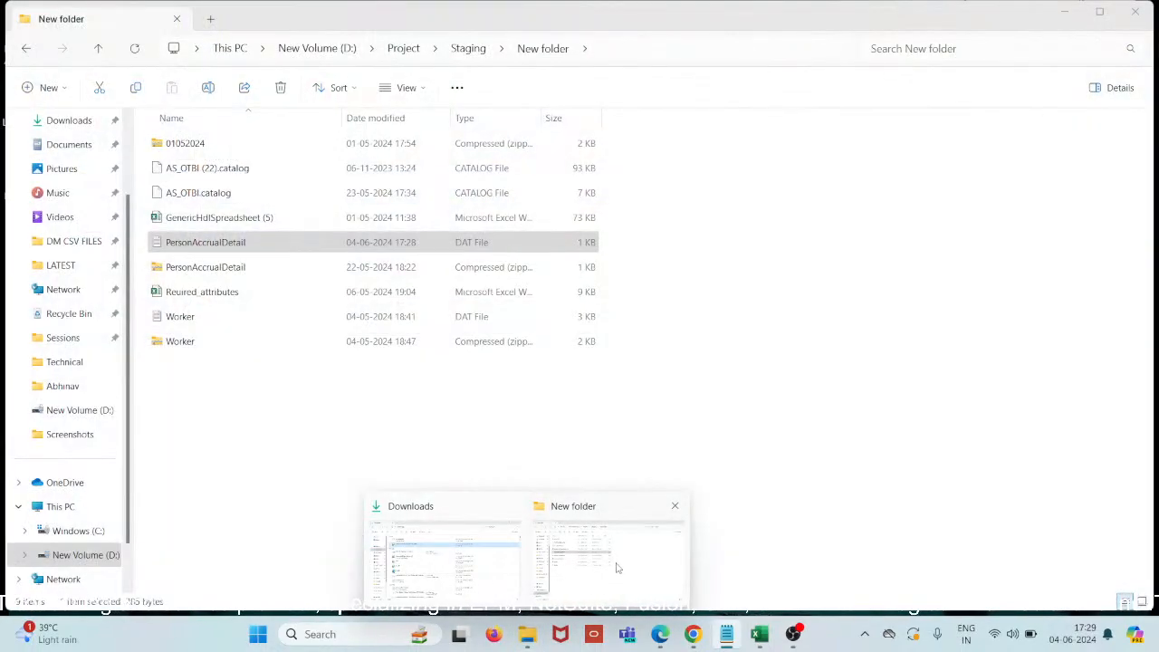
{"action": "left_click", "coordinate": [616, 568]}
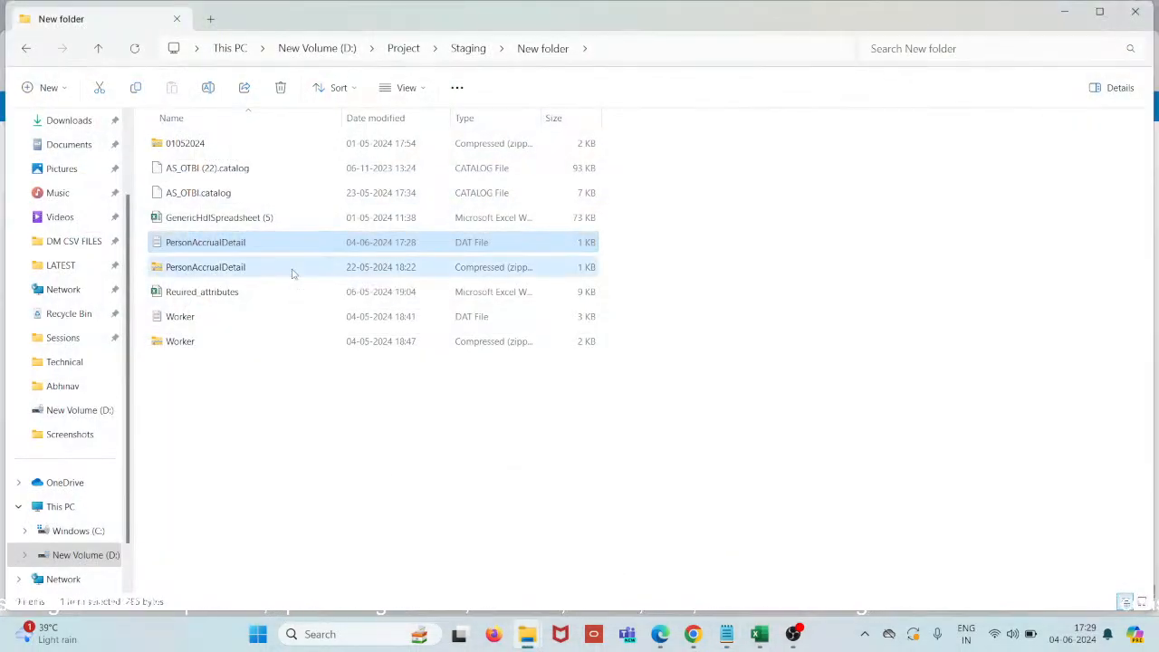
{"action": "left_click", "coordinate": [290, 269]}
{"action": "left_click", "coordinate": [222, 247]}
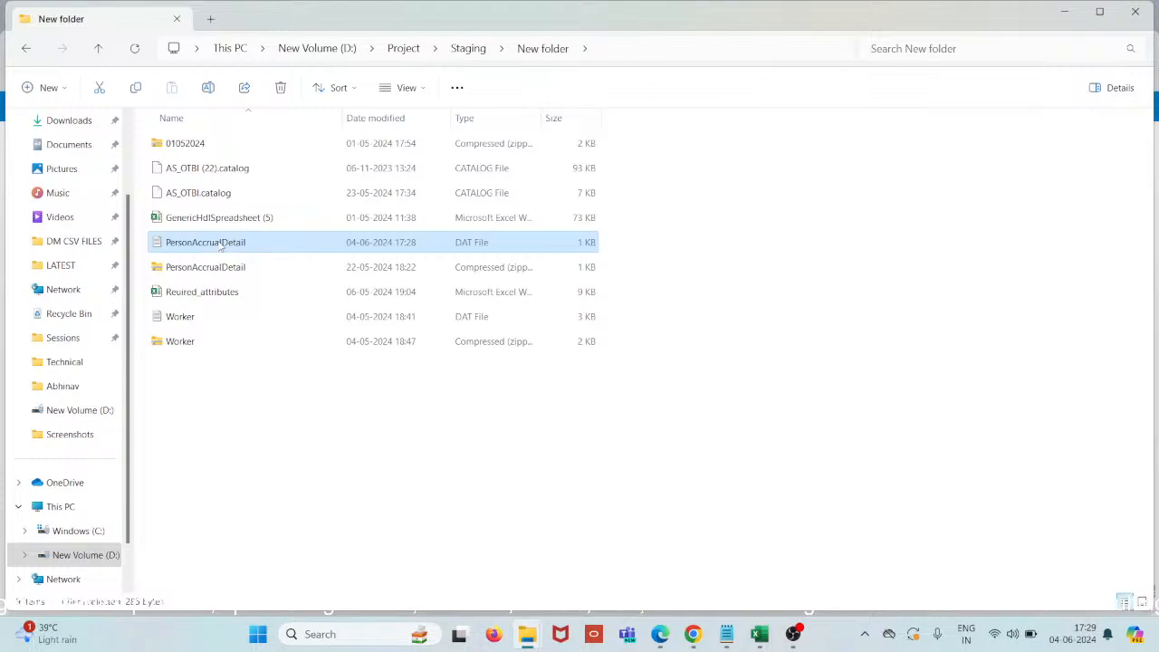
{"action": "right_click", "coordinate": [222, 246]}
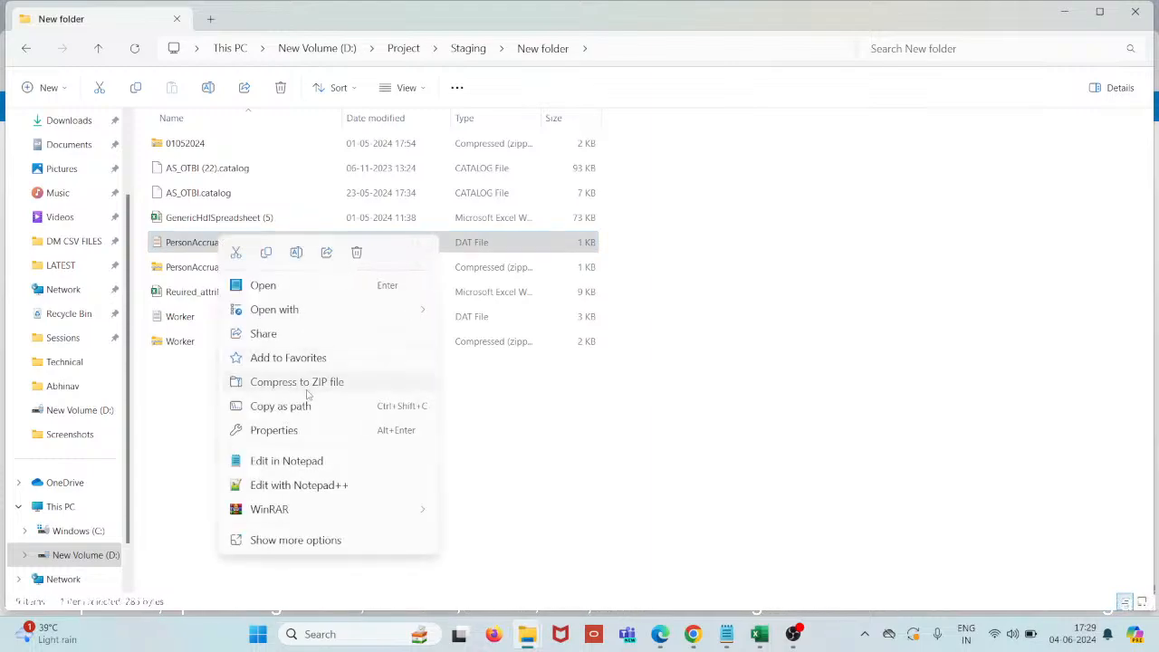
{"action": "left_click", "coordinate": [307, 388]}
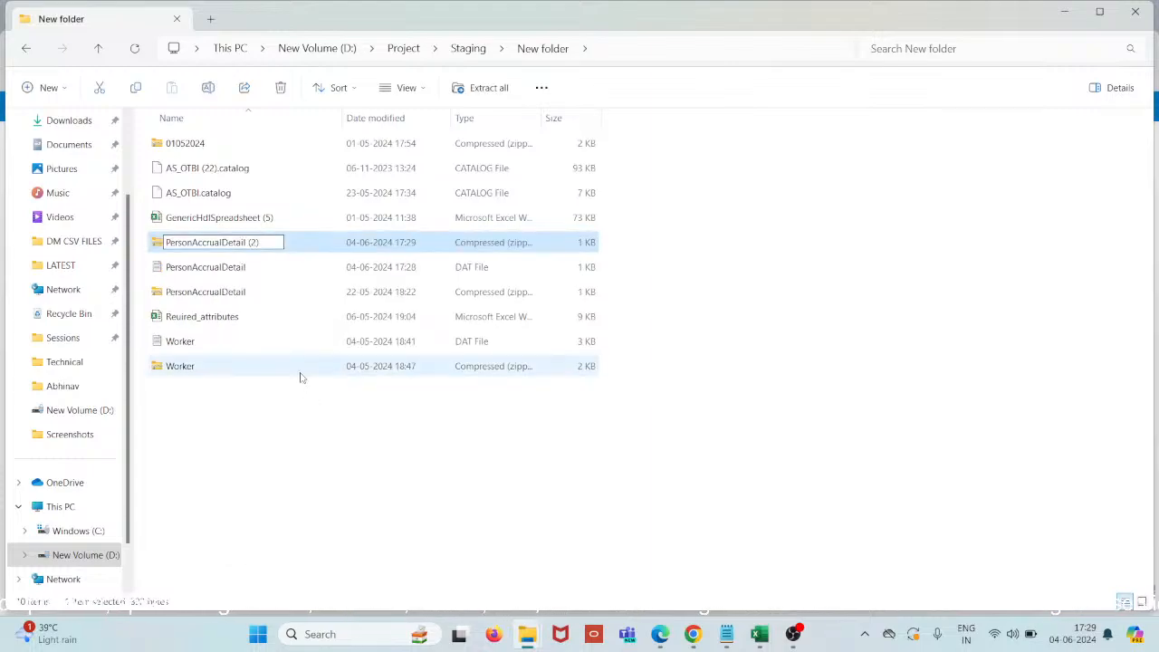
{"action": "key", "text": "BackSpace"}
{"action": "key", "text": "BackSpace"}
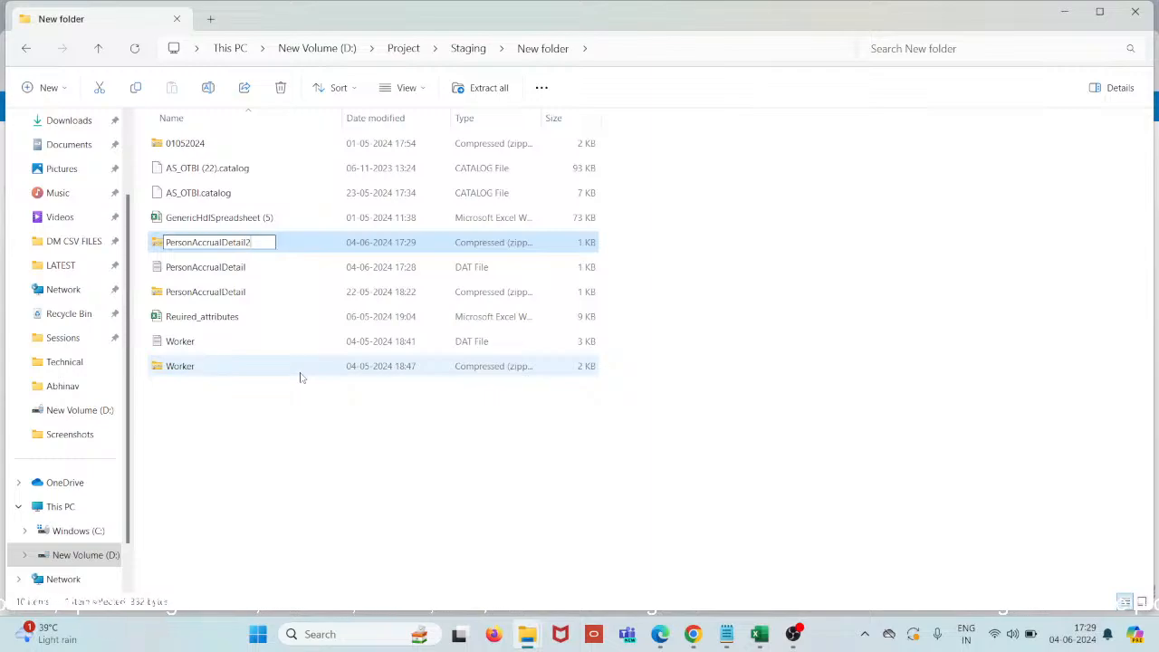
{"action": "type", "text": "2"}
{"action": "key", "text": "Return"}
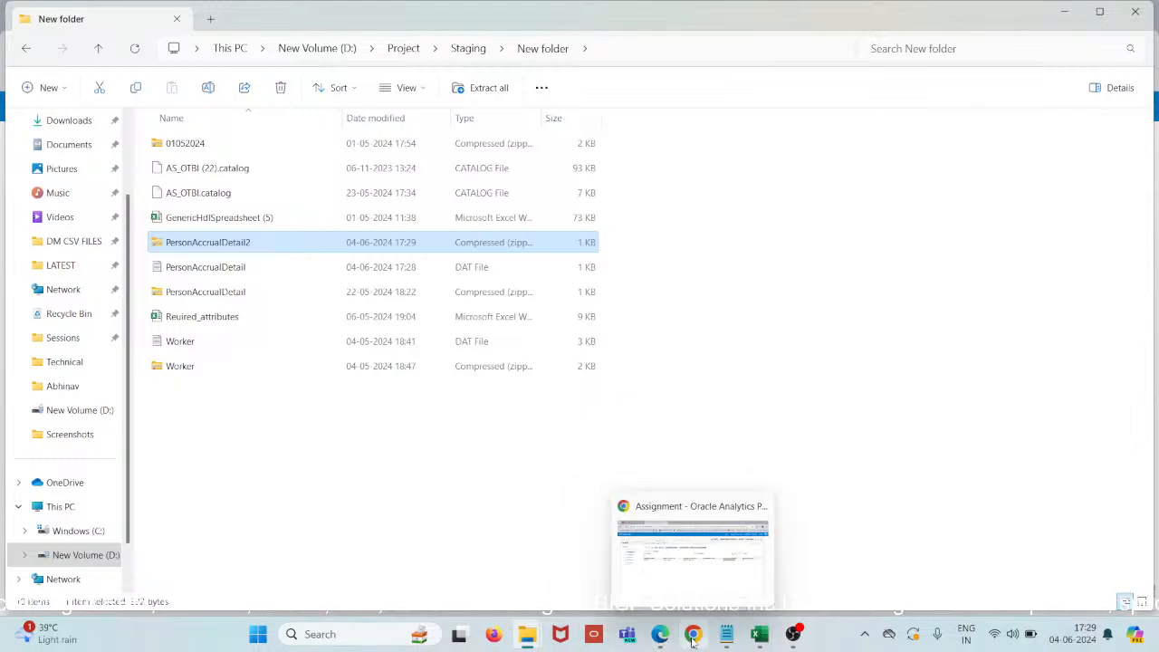
Switch to the browser, return to the Fusion home page, and search Person Management for person number XXTEST1
{"action": "left_click", "coordinate": [667, 544]}
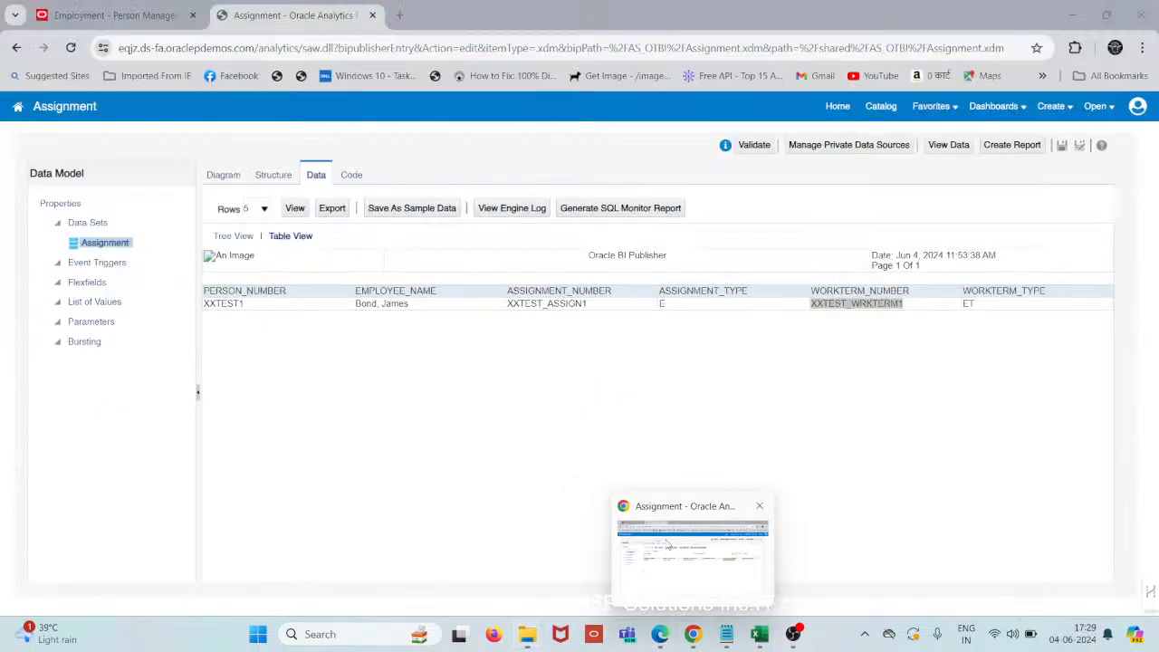
{"action": "left_click", "coordinate": [100, 16]}
{"action": "scroll", "coordinate": [176, 239], "scroll_direction": "up", "scroll_amount": 4}
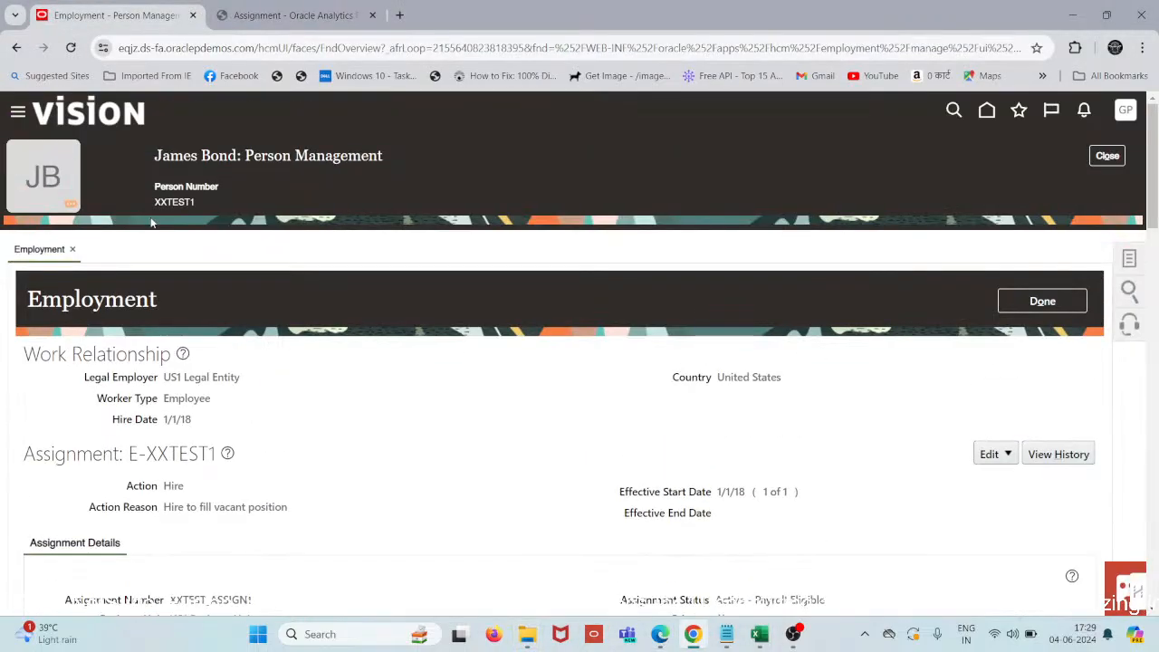
{"action": "left_click", "coordinate": [83, 115]}
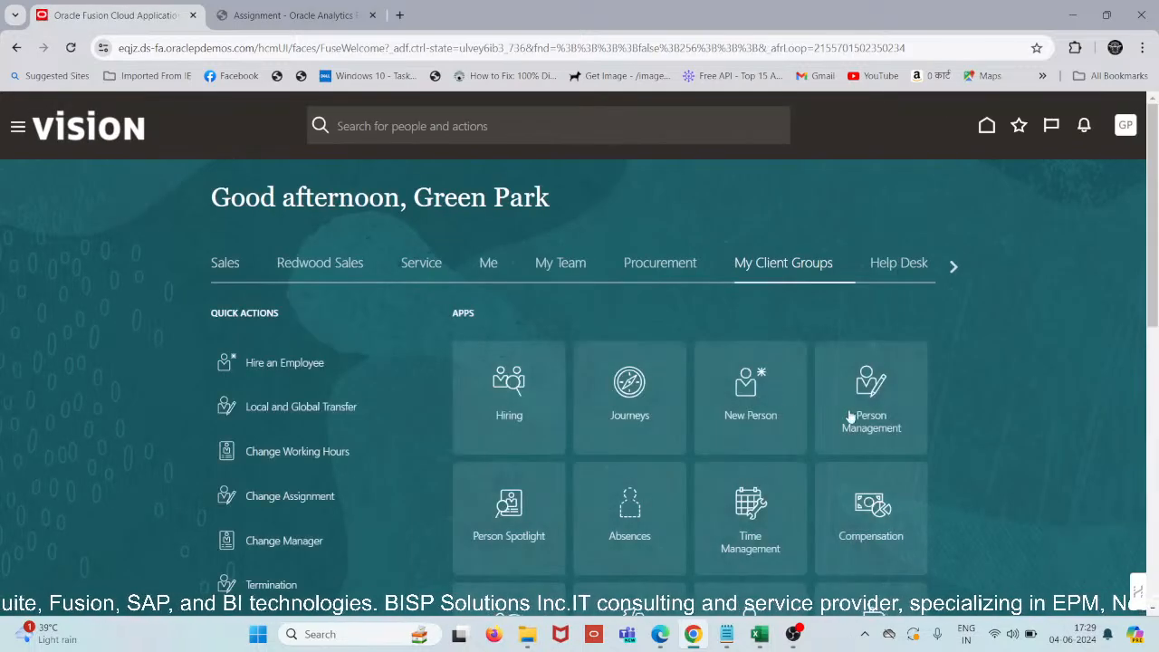
{"action": "left_click", "coordinate": [870, 419]}
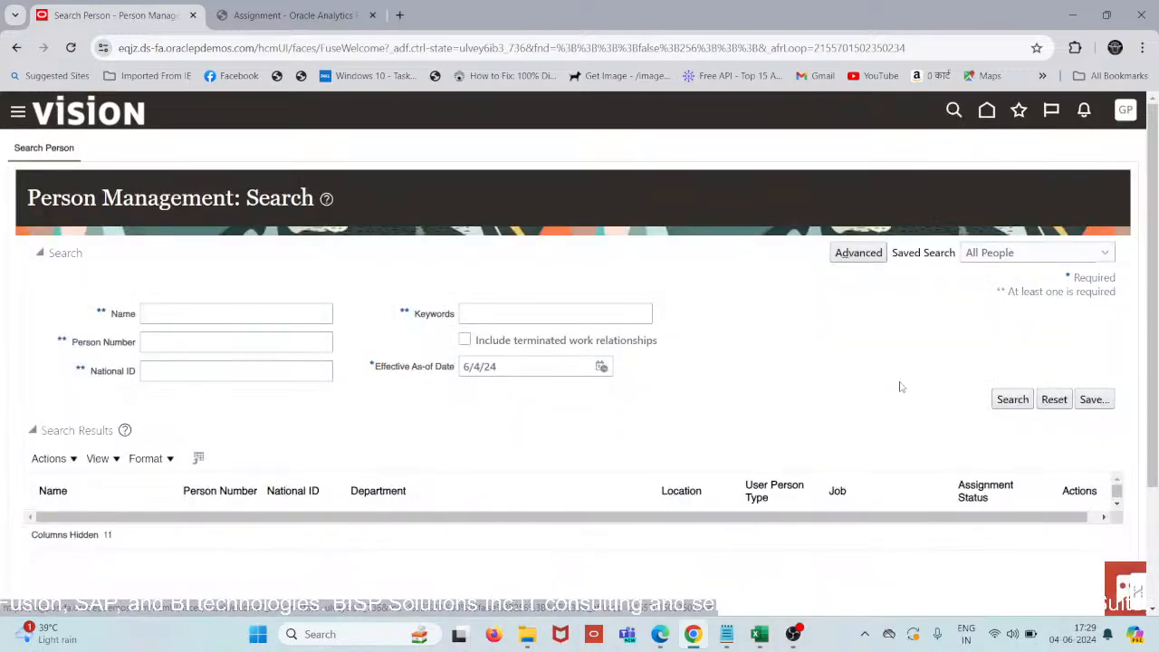
{"action": "left_click", "coordinate": [152, 340]}
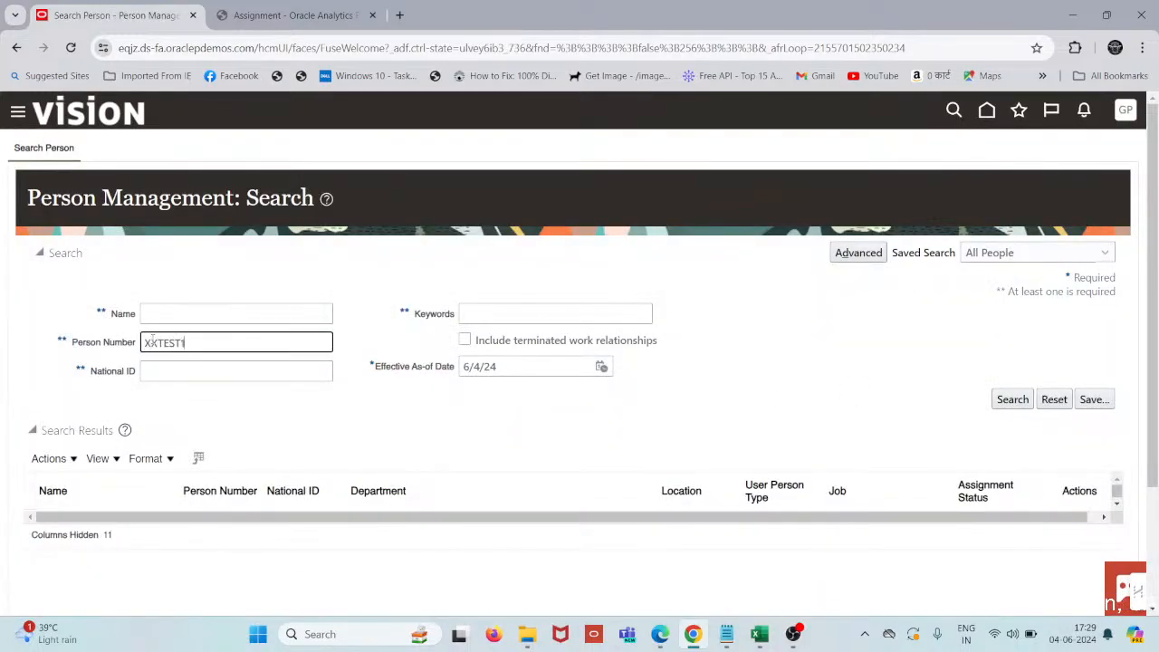
{"action": "left_click", "coordinate": [1019, 402]}
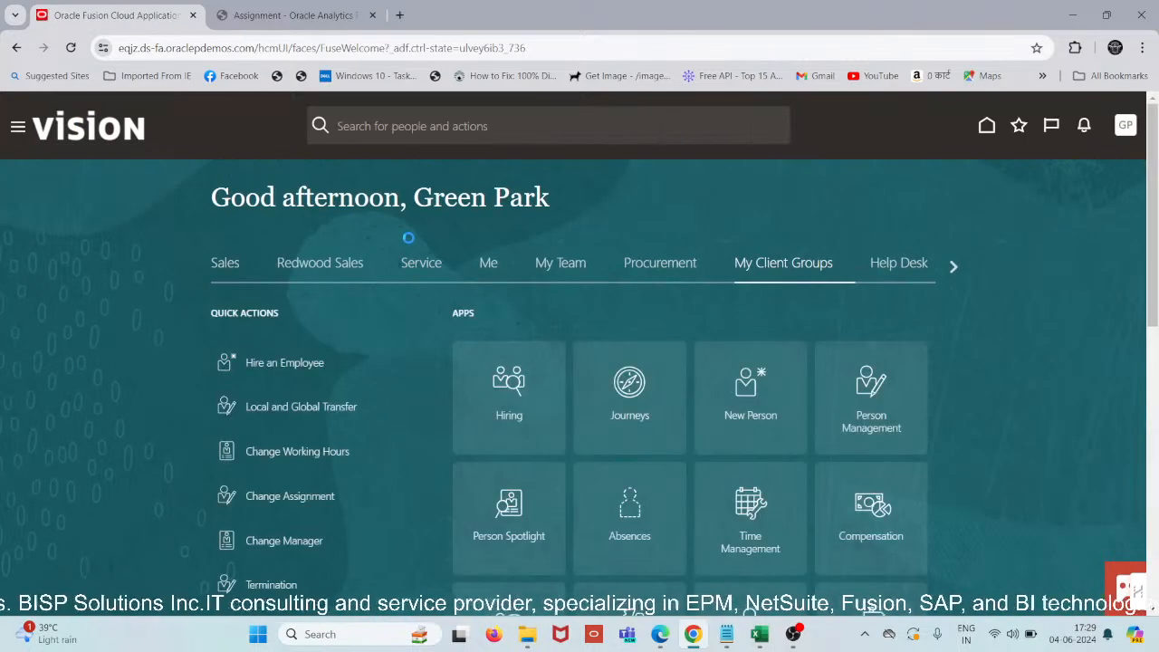
Open the Import and Load Data task in Data Exchange from the My Client Groups apps
{"action": "scroll", "coordinate": [759, 378], "scroll_direction": "down", "scroll_amount": 8}
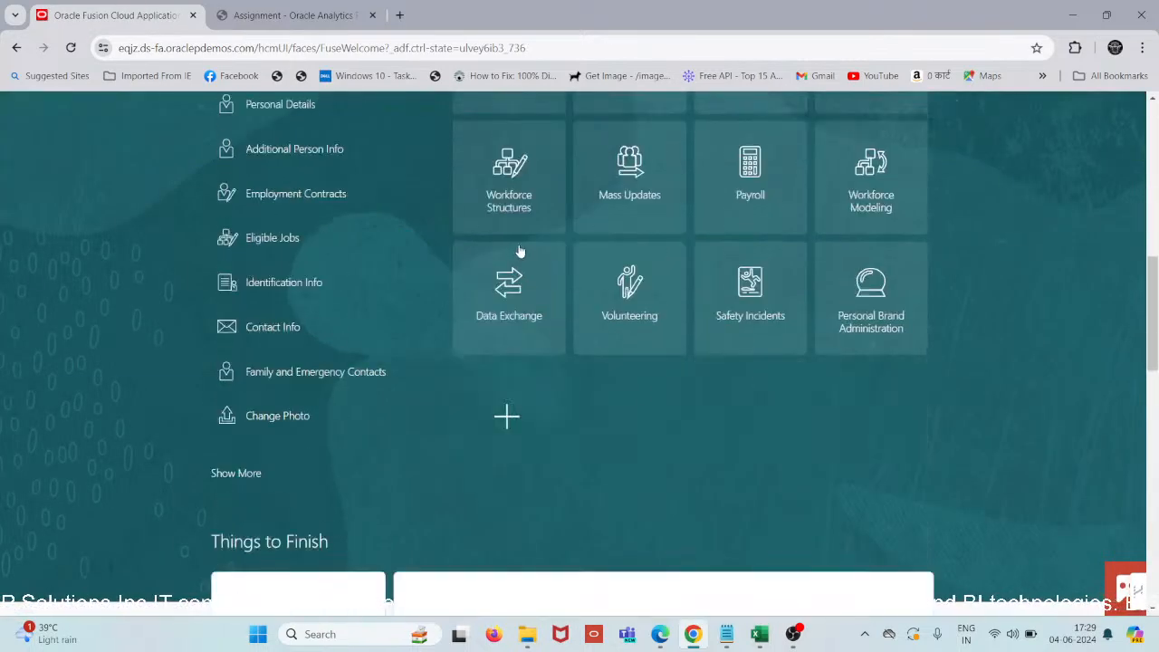
{"action": "left_click", "coordinate": [503, 298]}
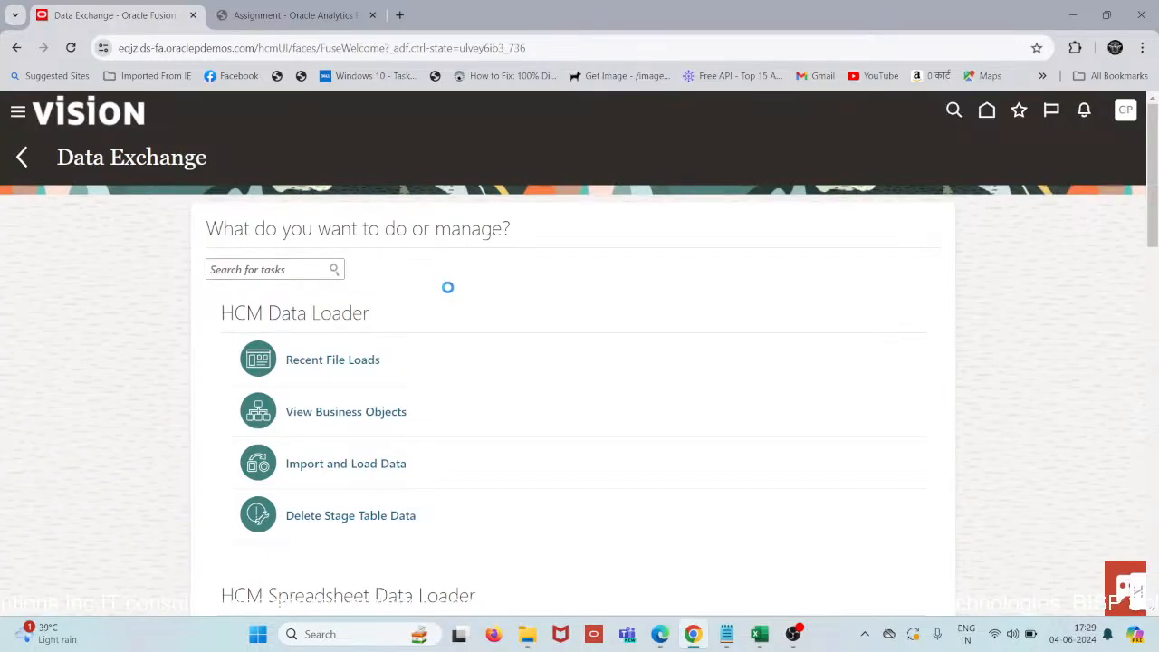
{"action": "left_click", "coordinate": [368, 463]}
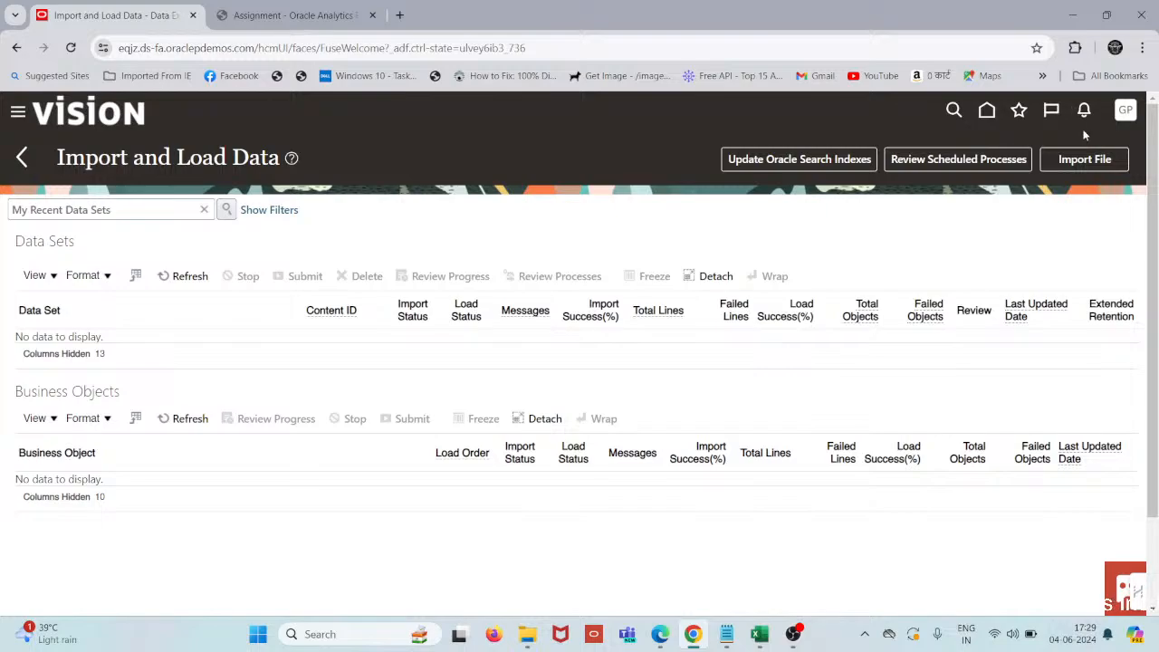
Import the local file PersonAccrualDetail2.zip from New folder and submit it for immediate processing
{"action": "left_click", "coordinate": [1084, 159]}
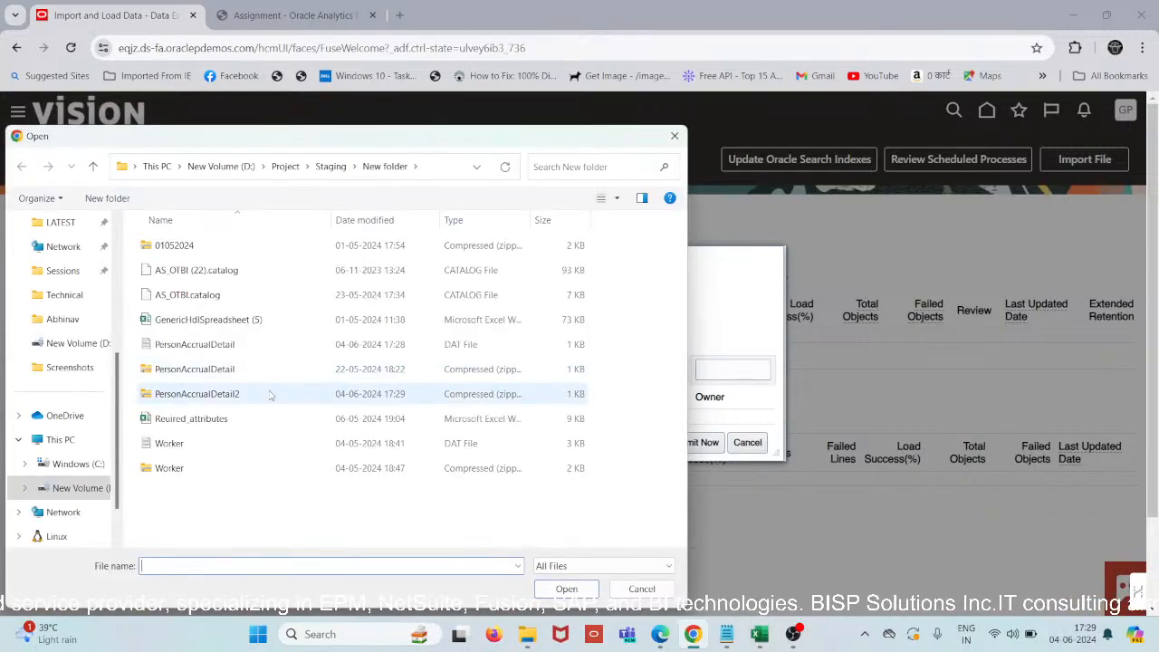
{"action": "left_click", "coordinate": [270, 395]}
{"action": "left_click", "coordinate": [566, 589]}
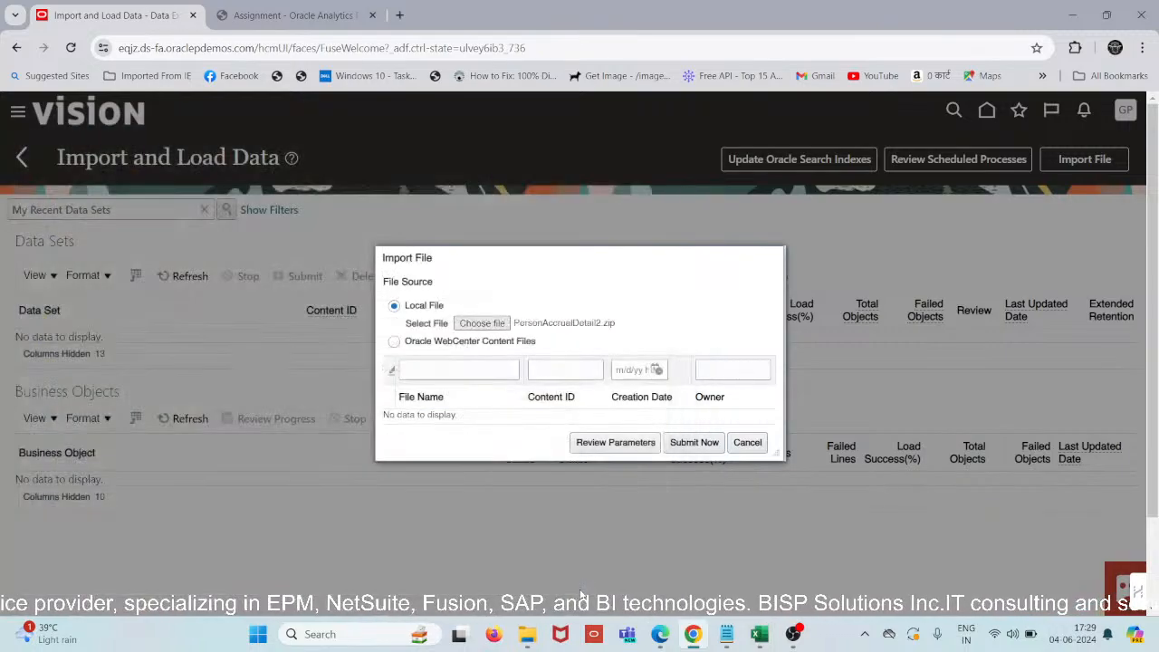
{"action": "left_click", "coordinate": [690, 449]}
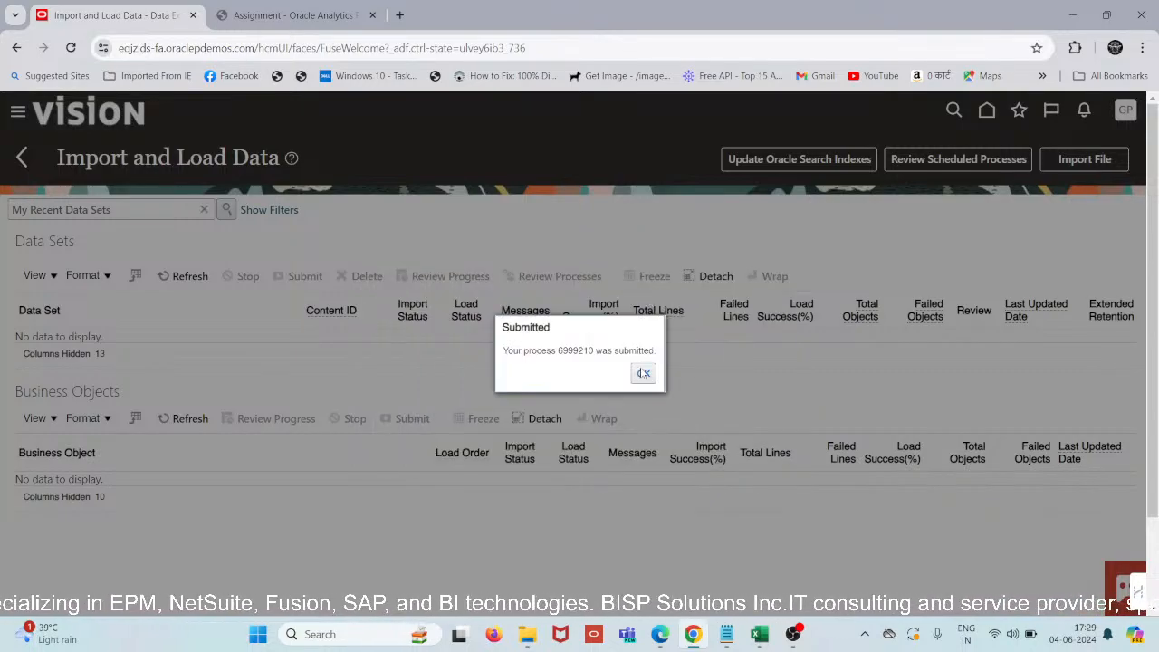
{"action": "left_click", "coordinate": [643, 372]}
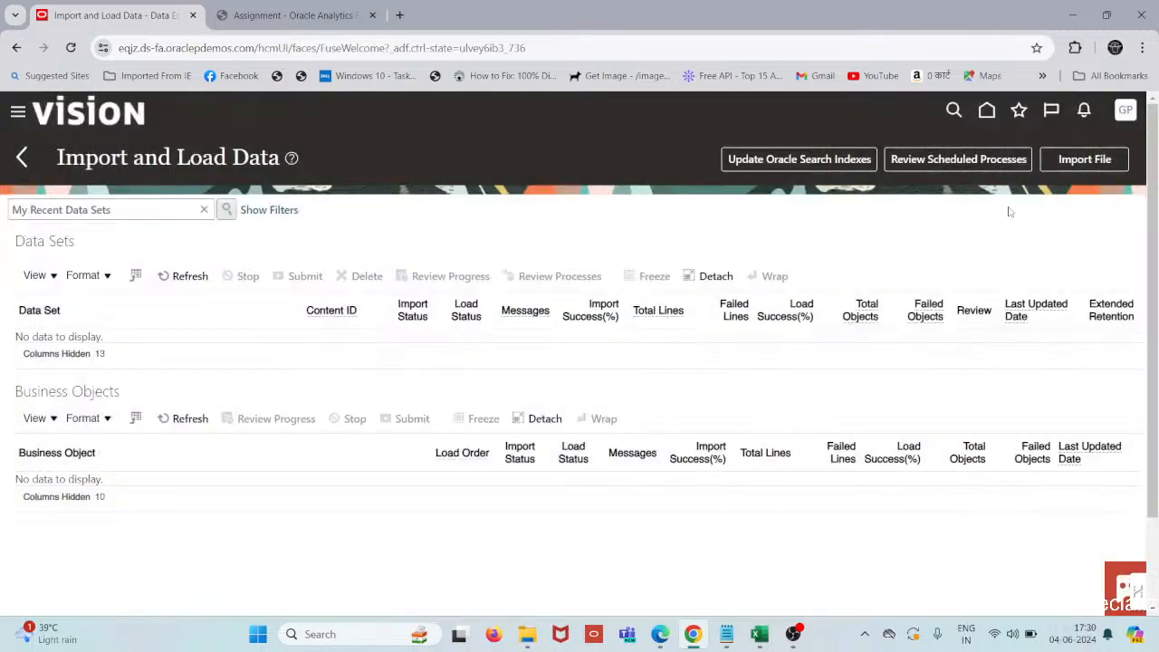
Refresh the data sets repeatedly to monitor the import and load status of PersonAccrualDetail2.zip
{"action": "left_click", "coordinate": [172, 275]}
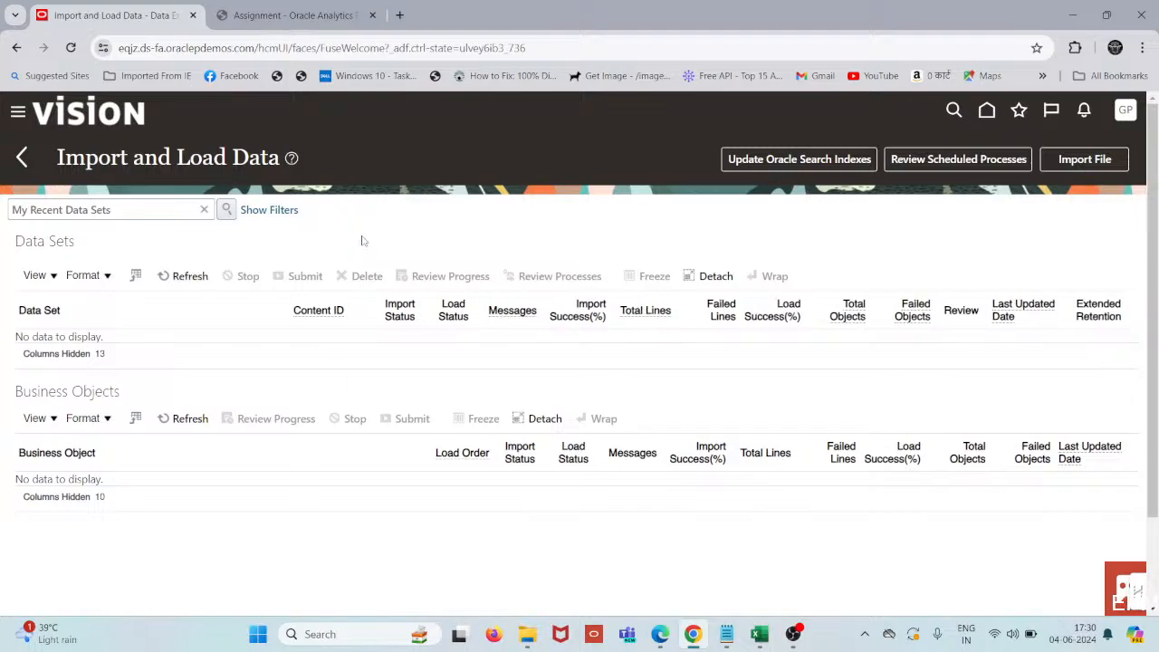
{"action": "left_click", "coordinate": [190, 276]}
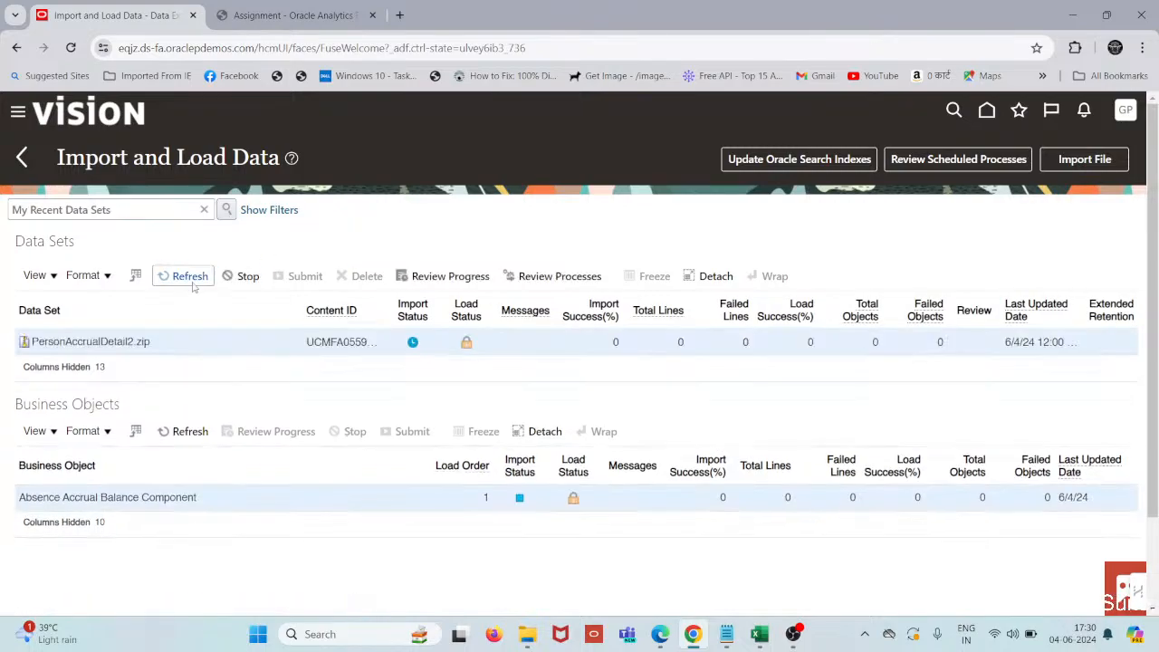
{"action": "left_click", "coordinate": [182, 276]}
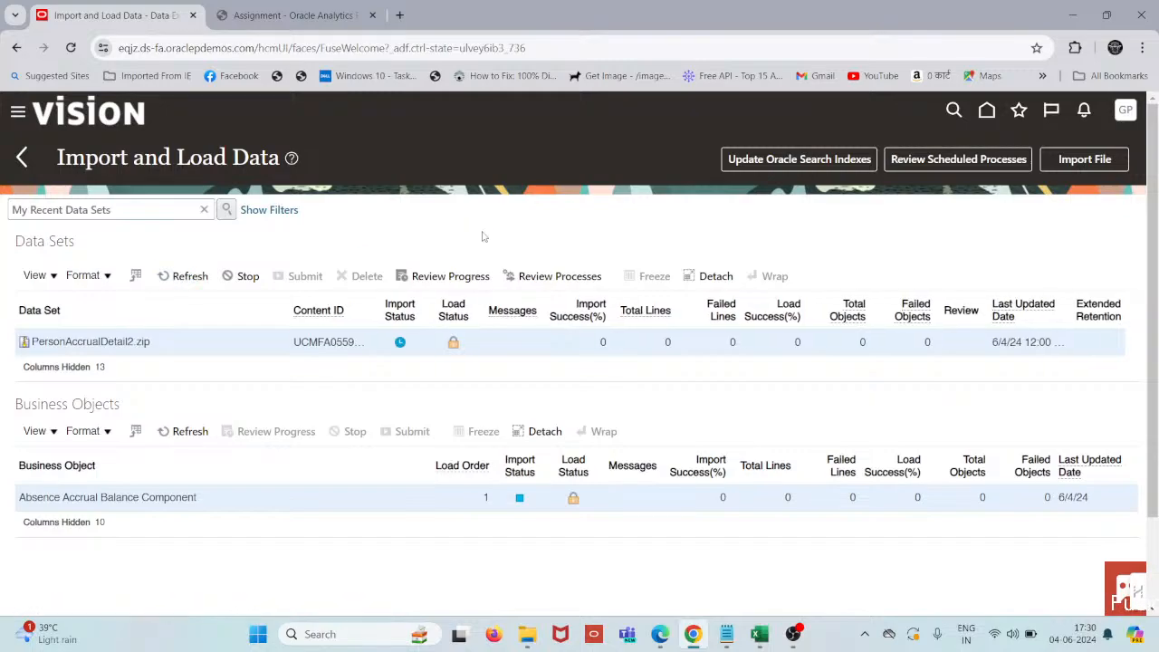
{"action": "left_click", "coordinate": [169, 280]}
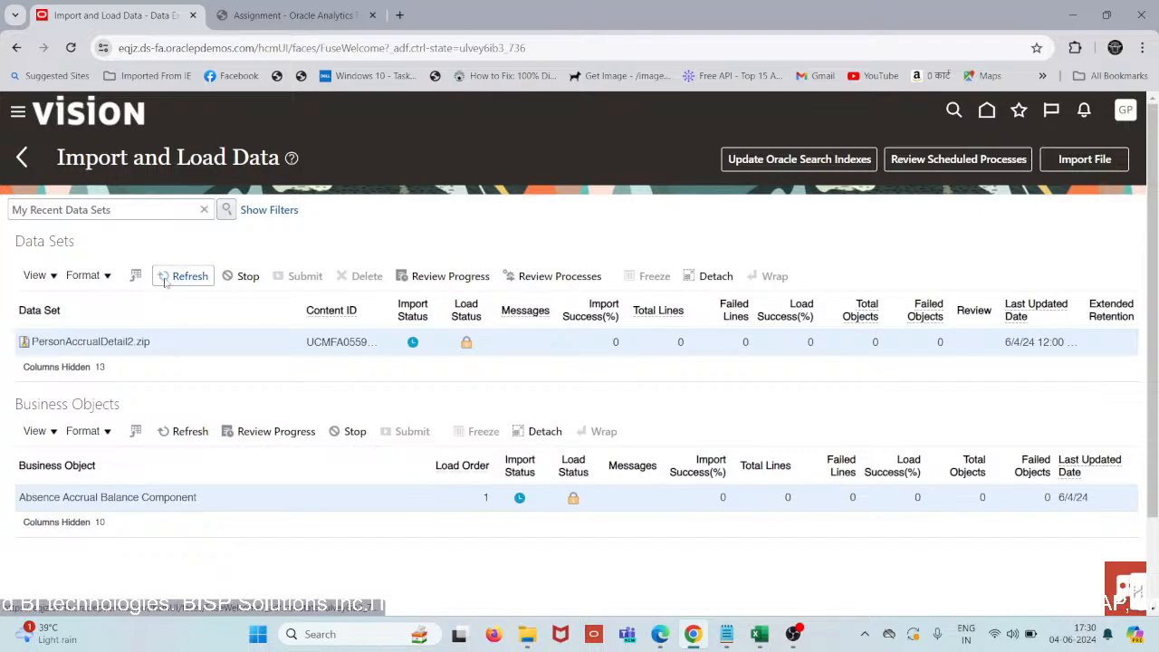
{"action": "left_click", "coordinate": [166, 281]}
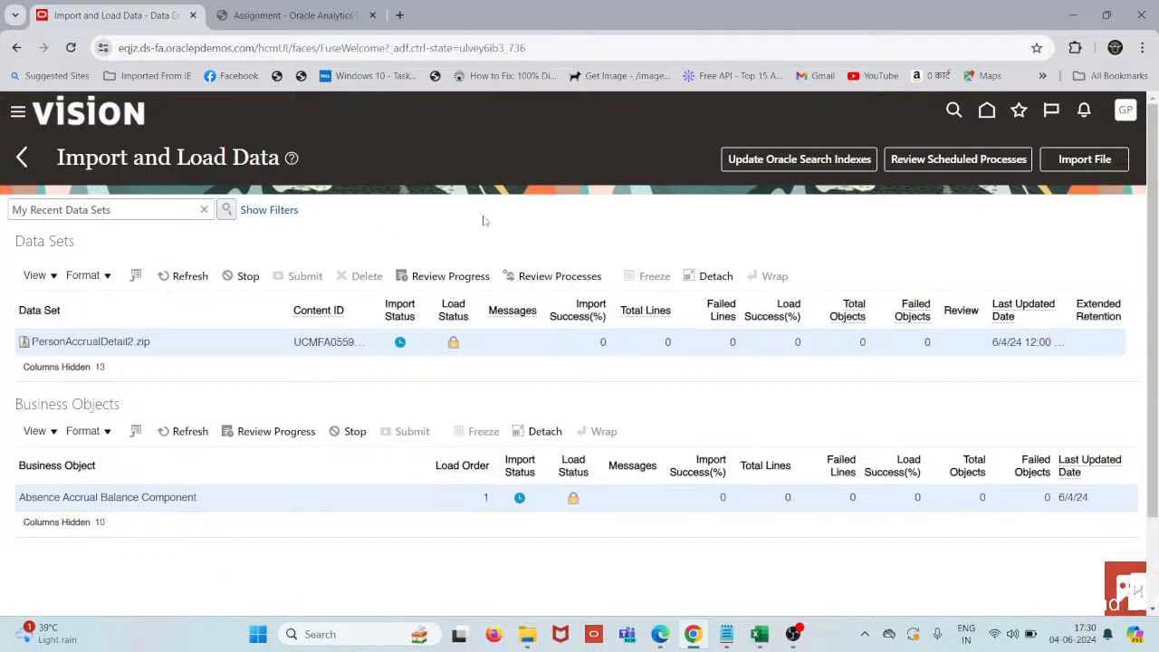
{"action": "left_click", "coordinate": [209, 276]}
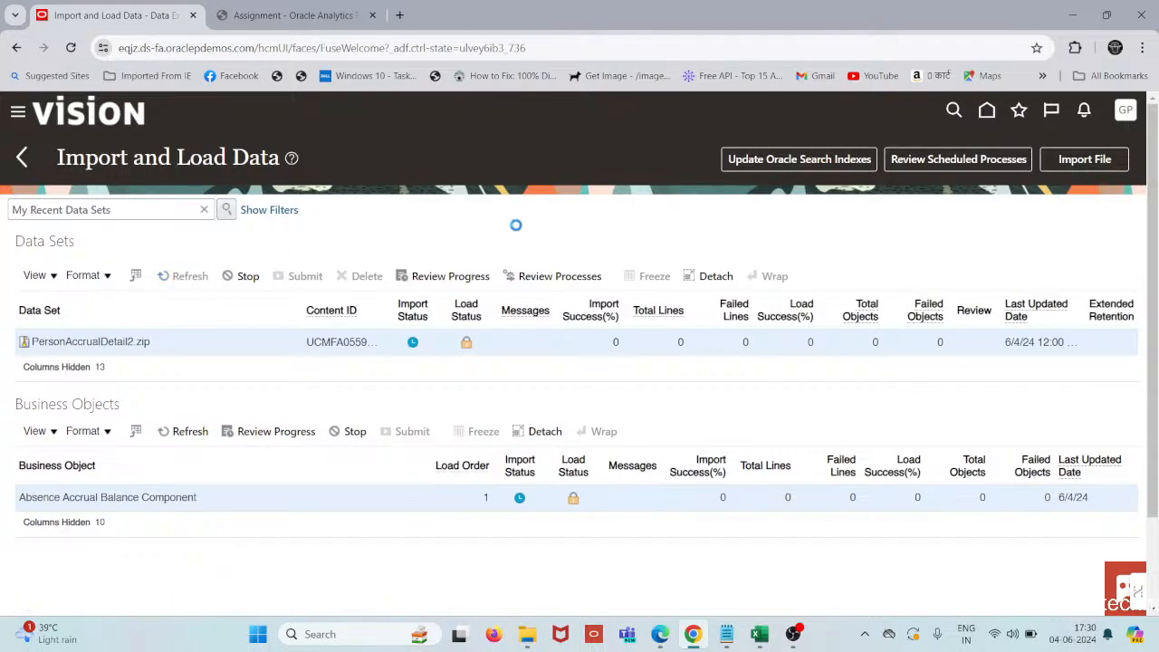
{"action": "left_click", "coordinate": [178, 276]}
{"action": "left_click", "coordinate": [182, 277]}
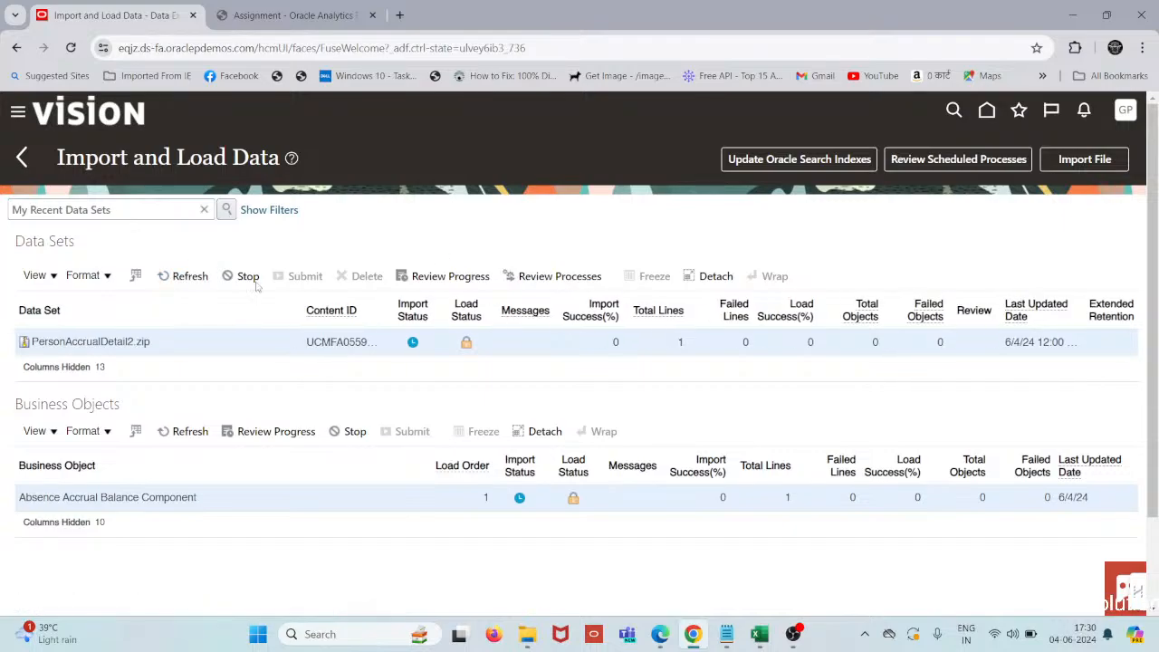
{"action": "left_click", "coordinate": [186, 276]}
{"action": "left_click", "coordinate": [177, 277]}
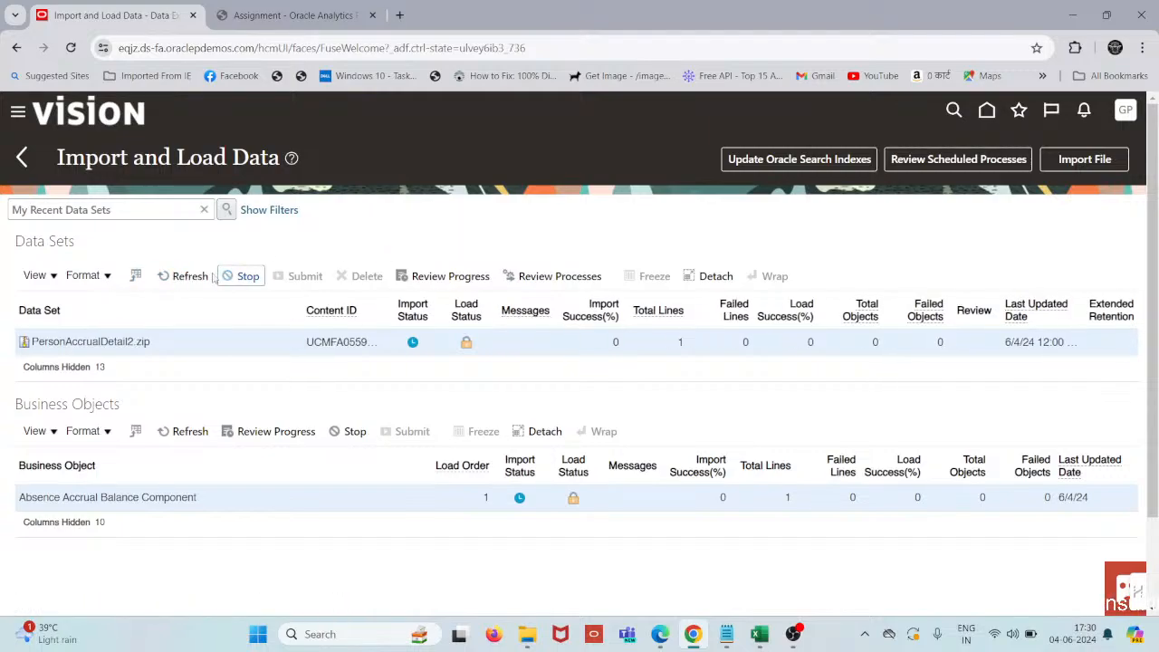
{"action": "left_click", "coordinate": [181, 276]}
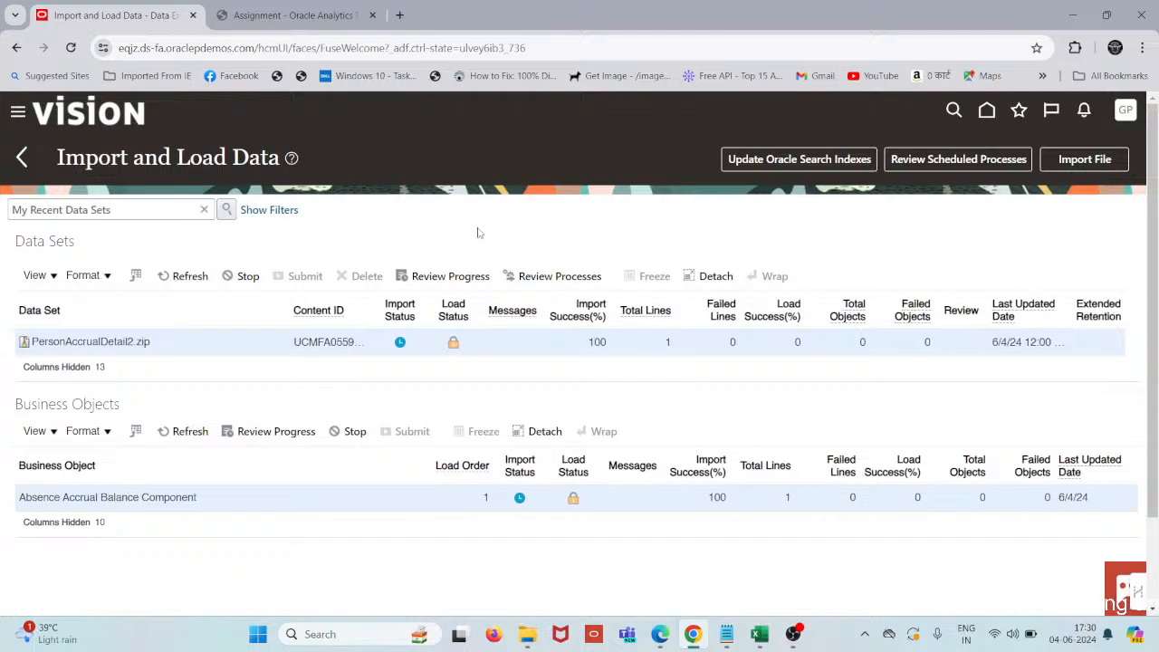
{"action": "left_click", "coordinate": [184, 276]}
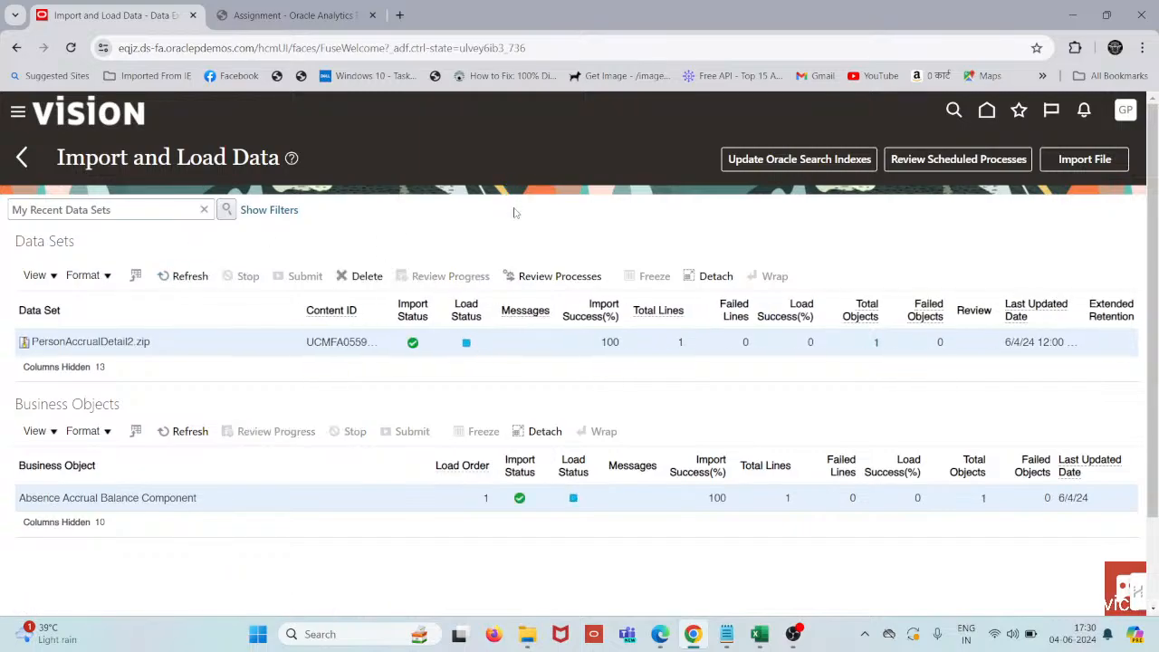
{"action": "left_click", "coordinate": [185, 275]}
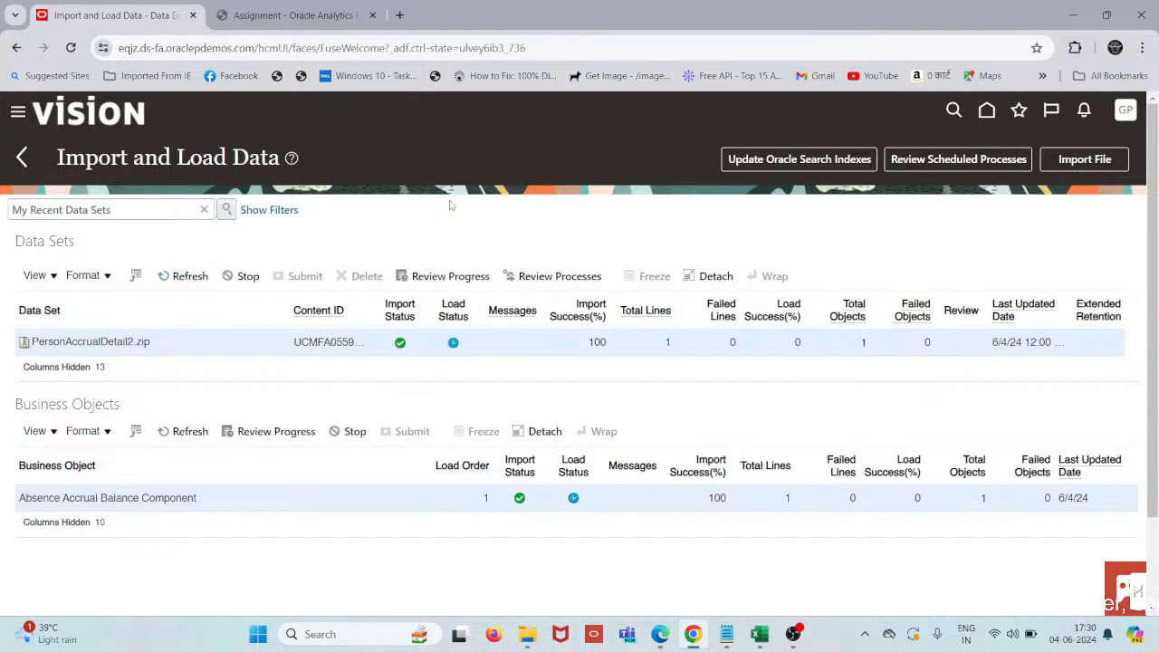
{"action": "left_click", "coordinate": [180, 276]}
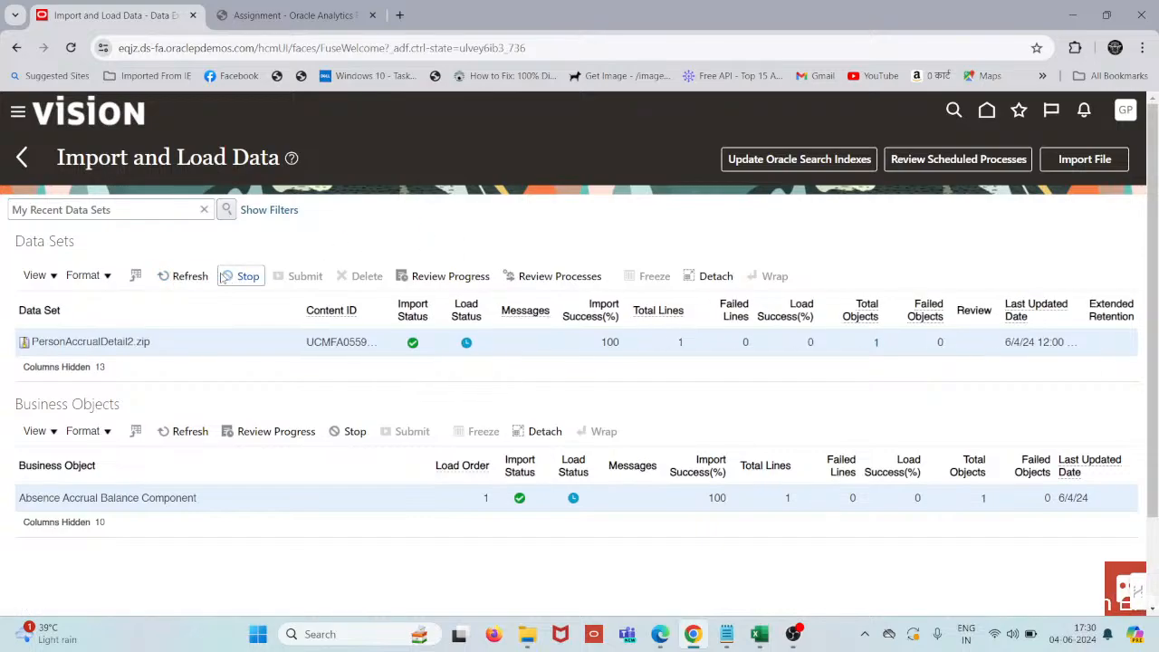
{"action": "left_click", "coordinate": [192, 278]}
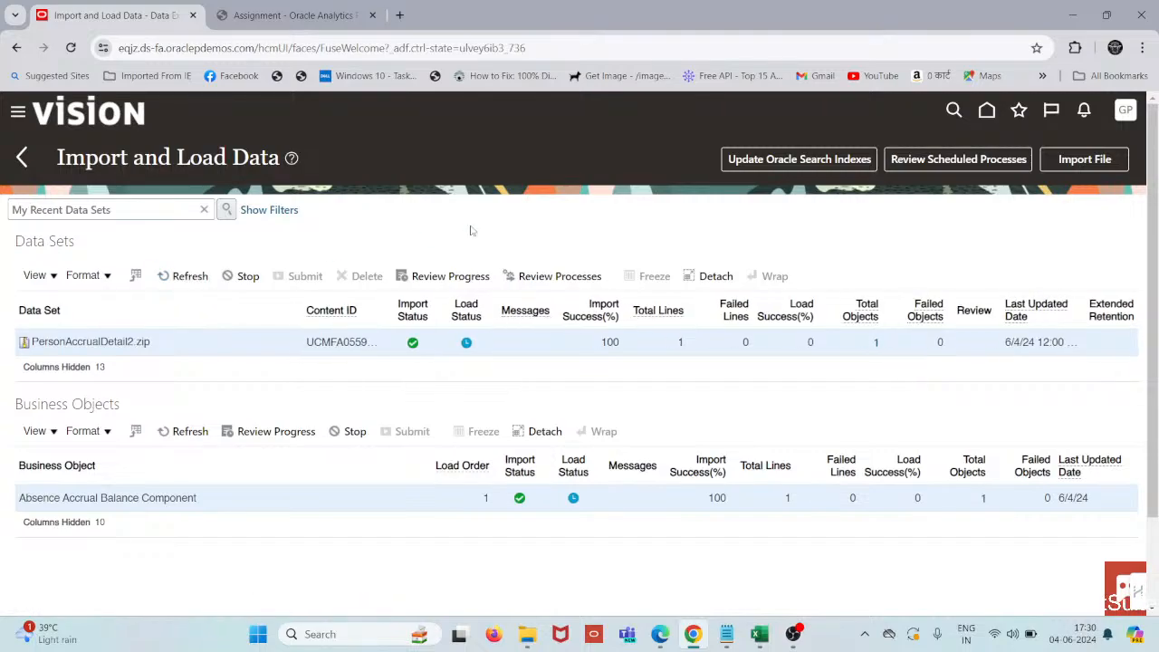
{"action": "left_click", "coordinate": [181, 278]}
{"action": "left_click", "coordinate": [187, 276]}
{"action": "left_click", "coordinate": [190, 274]}
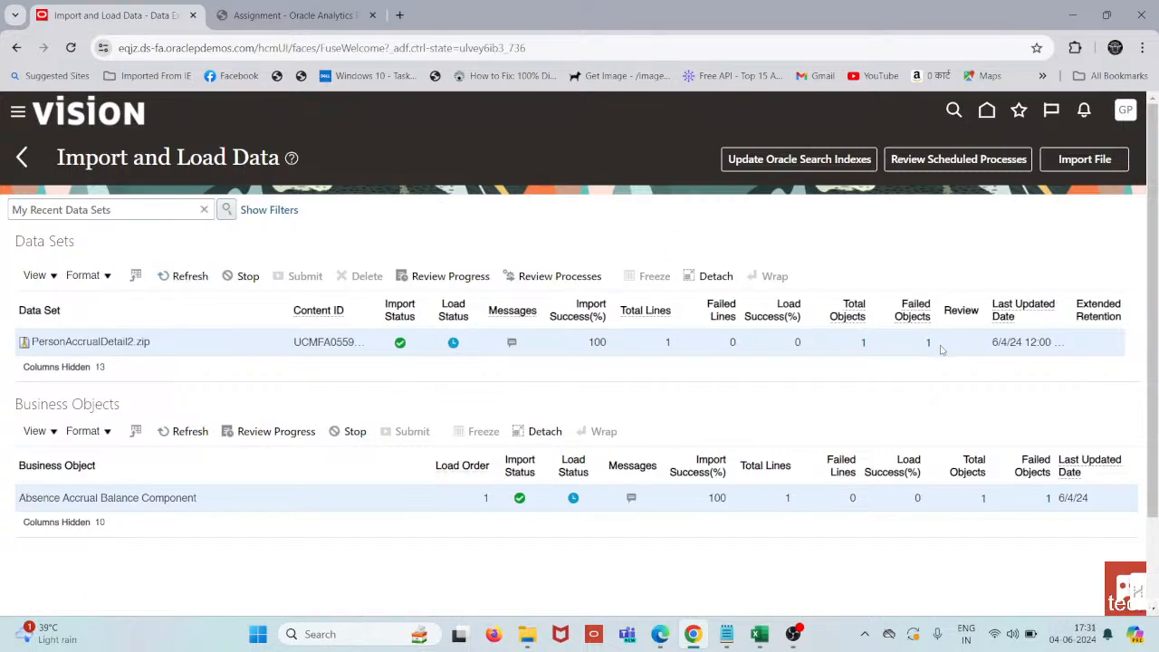
Examine the failed object messages for the PersonAccrualDetail2.zip data set and return to Import and Load Data
{"action": "left_click", "coordinate": [941, 343]}
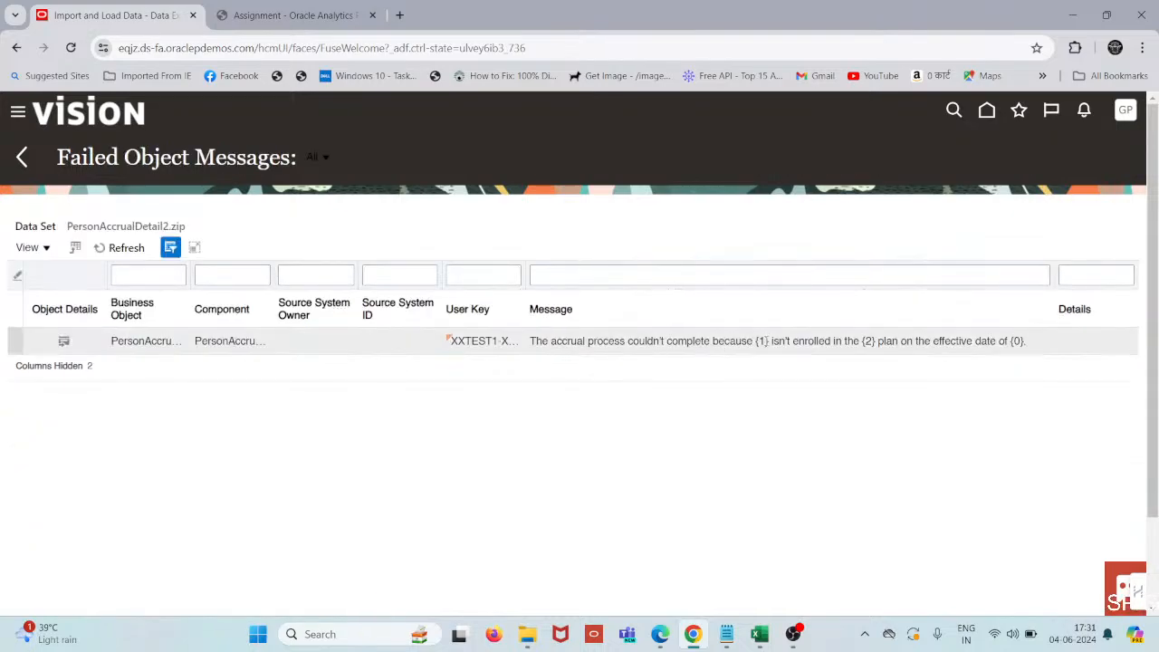
{"action": "left_click", "coordinate": [19, 159]}
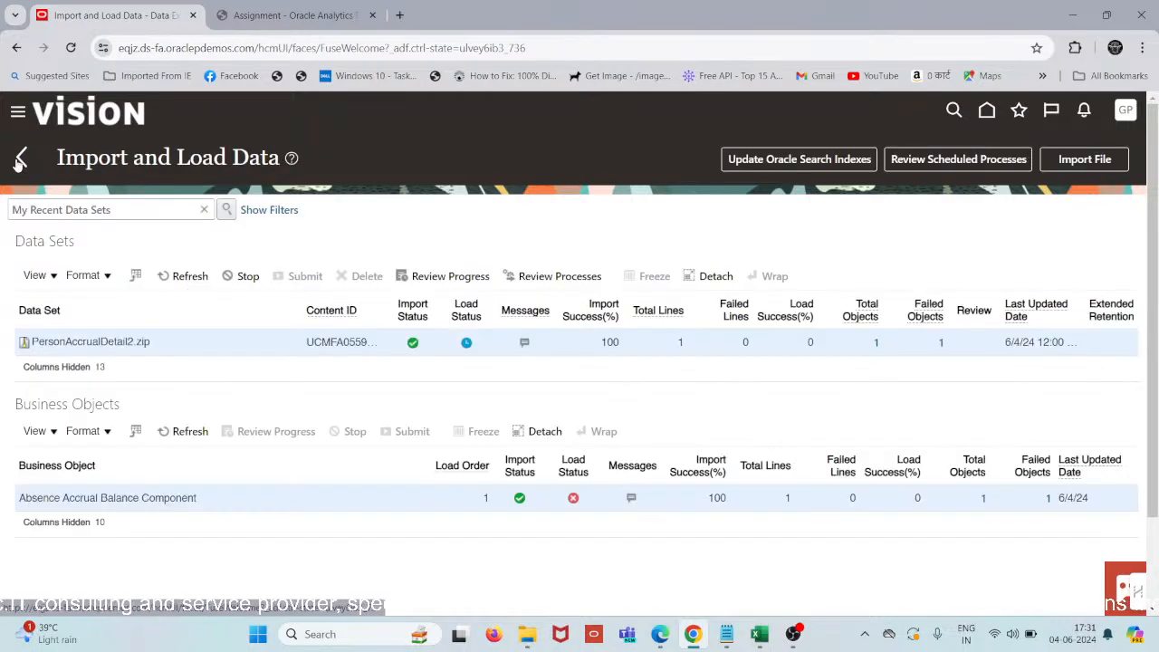
Return to the home page and reopen the Import and Load Data task in Data Exchange, checking the zip files in New folder on the way
{"action": "left_click", "coordinate": [18, 157]}
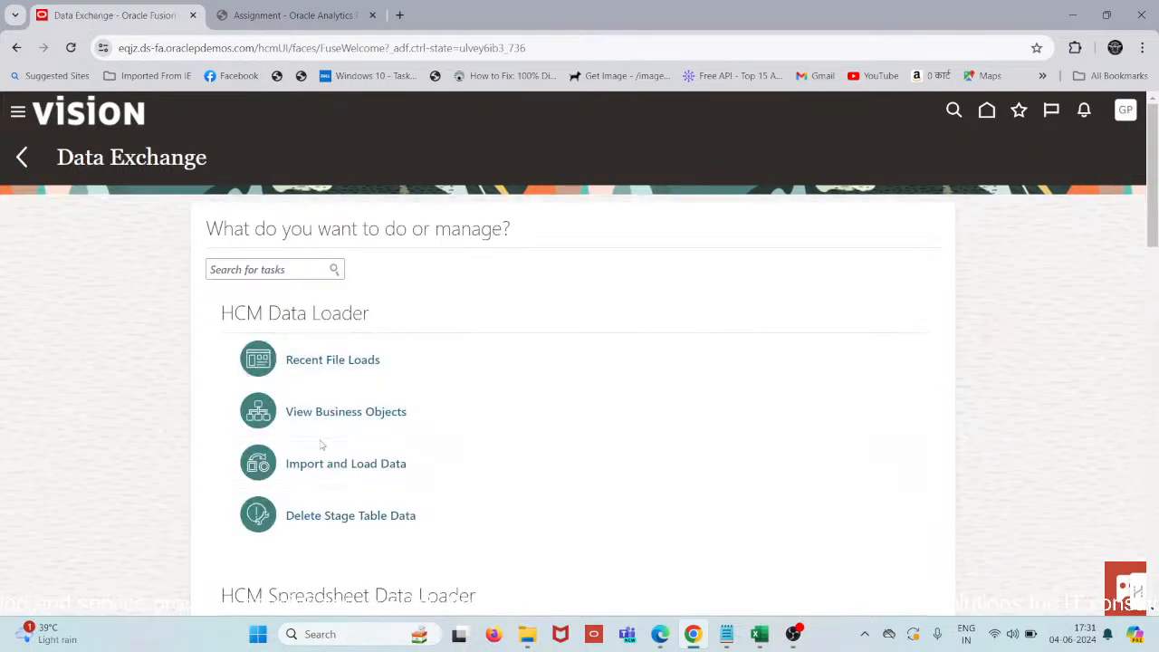
{"action": "left_click", "coordinate": [18, 159]}
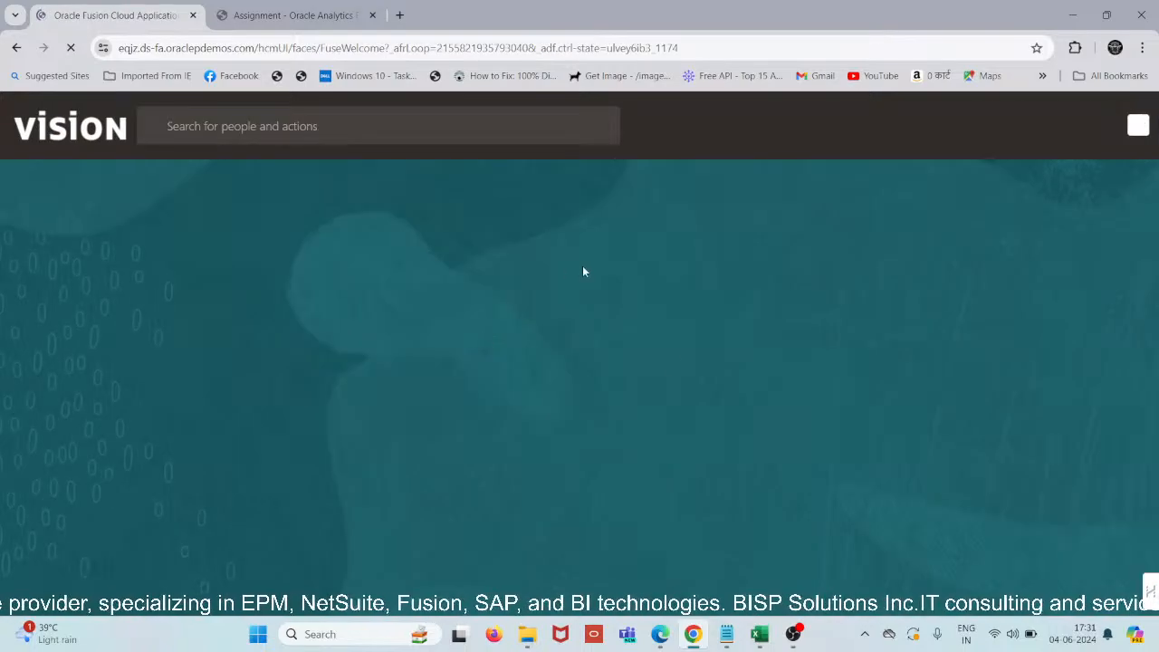
{"action": "mouse_move", "coordinate": [693, 634]}
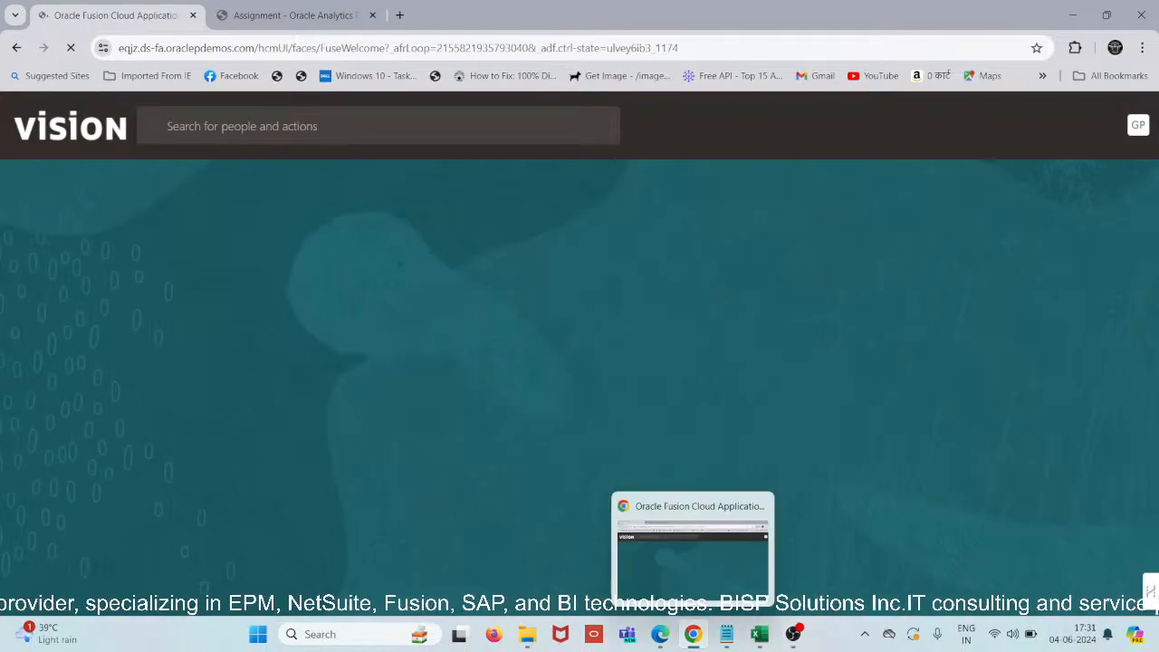
{"action": "scroll", "coordinate": [748, 452], "scroll_direction": "down", "scroll_amount": 3}
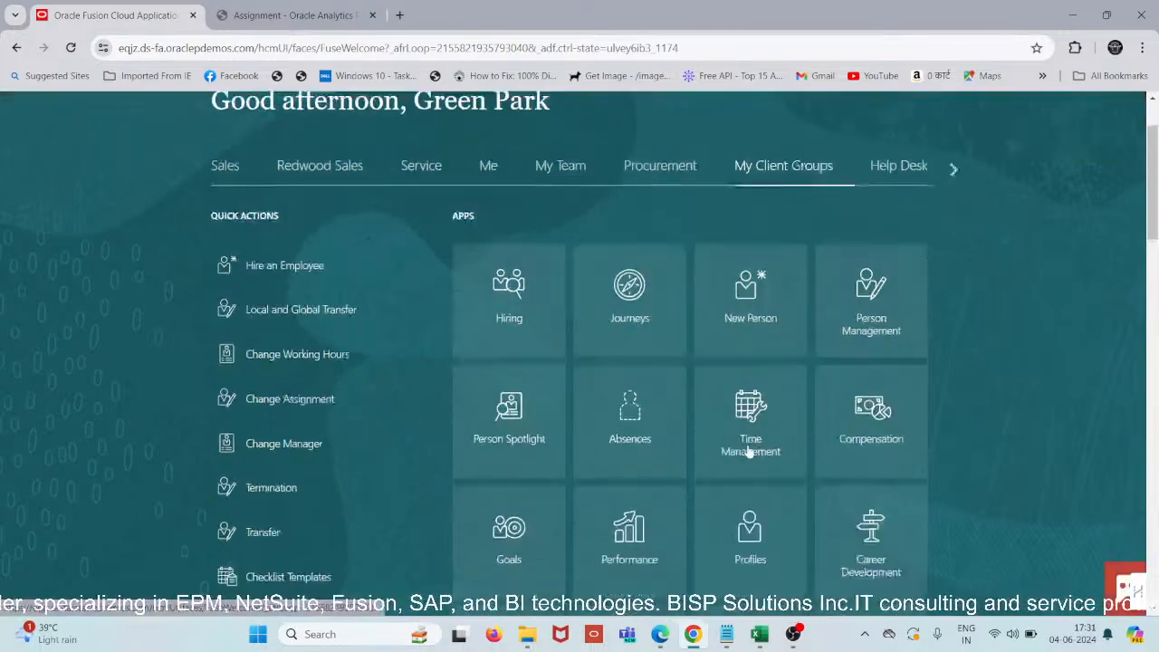
{"action": "scroll", "coordinate": [748, 452], "scroll_direction": "down", "scroll_amount": 4}
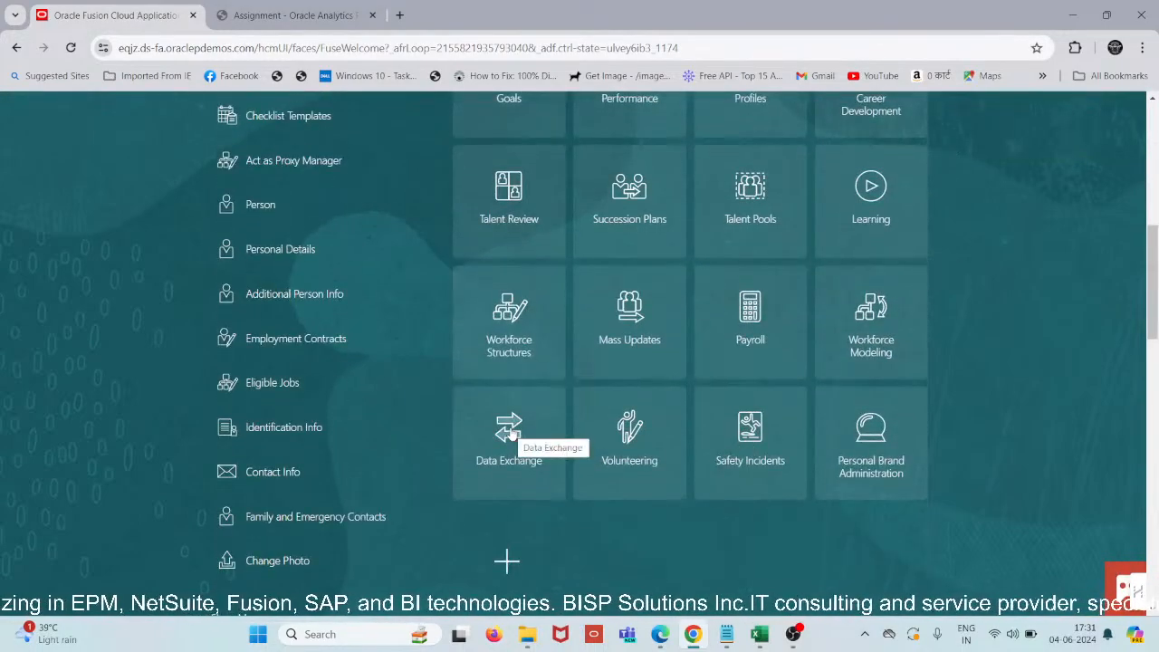
{"action": "left_click", "coordinate": [510, 432]}
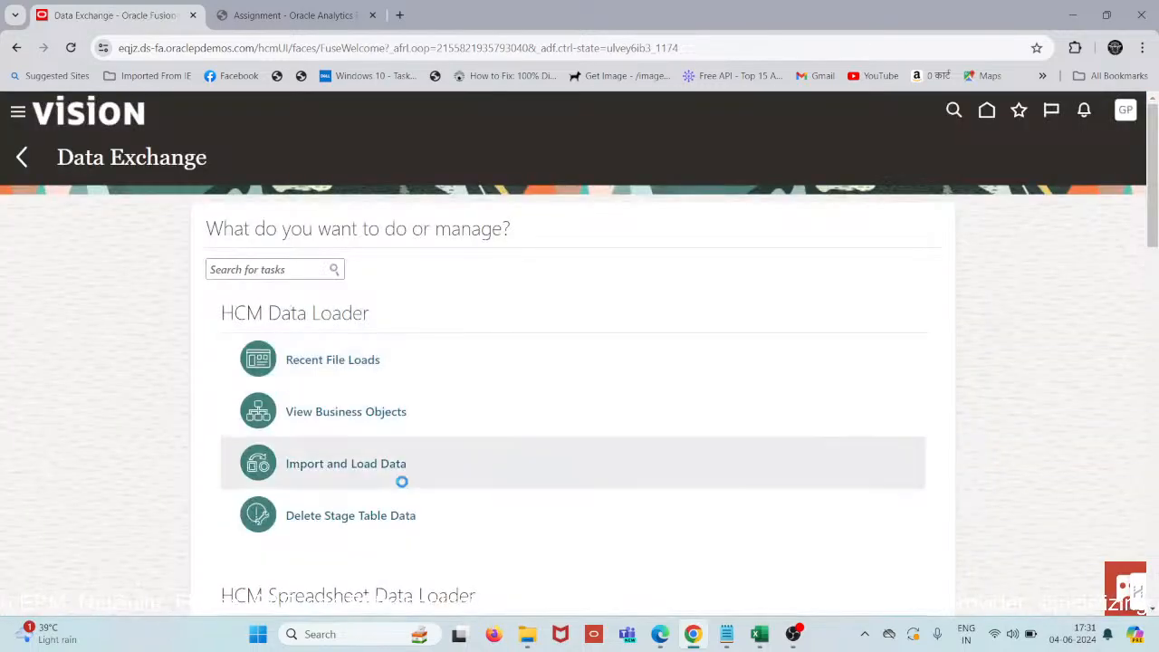
{"action": "mouse_move", "coordinate": [518, 625]}
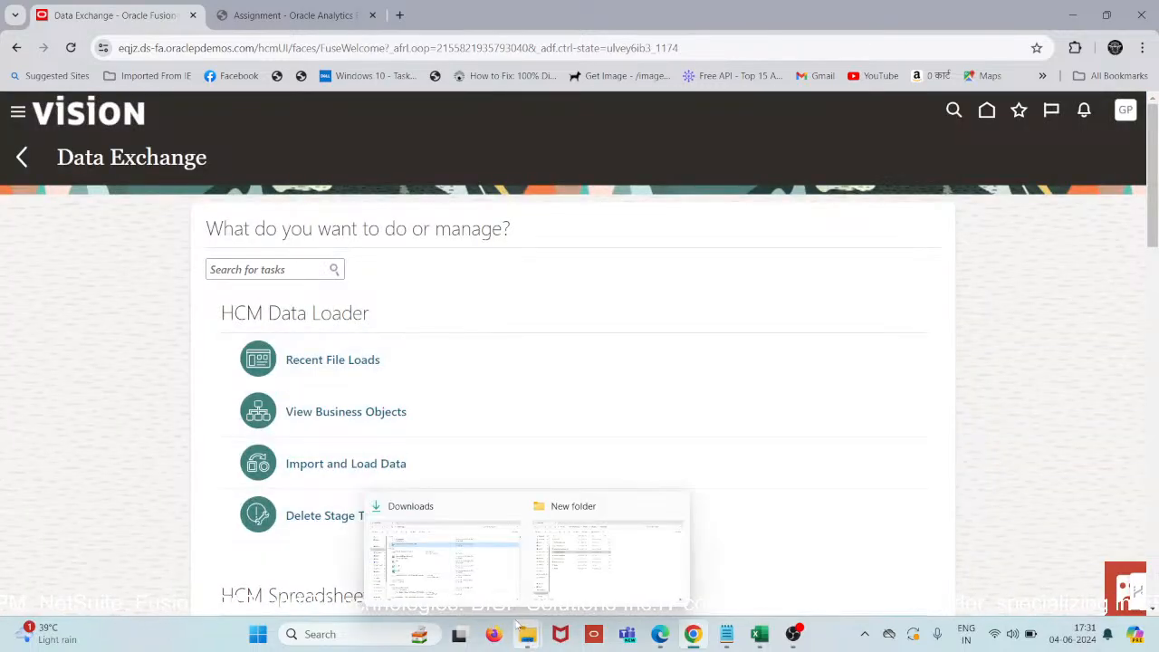
{"action": "left_click", "coordinate": [588, 587]}
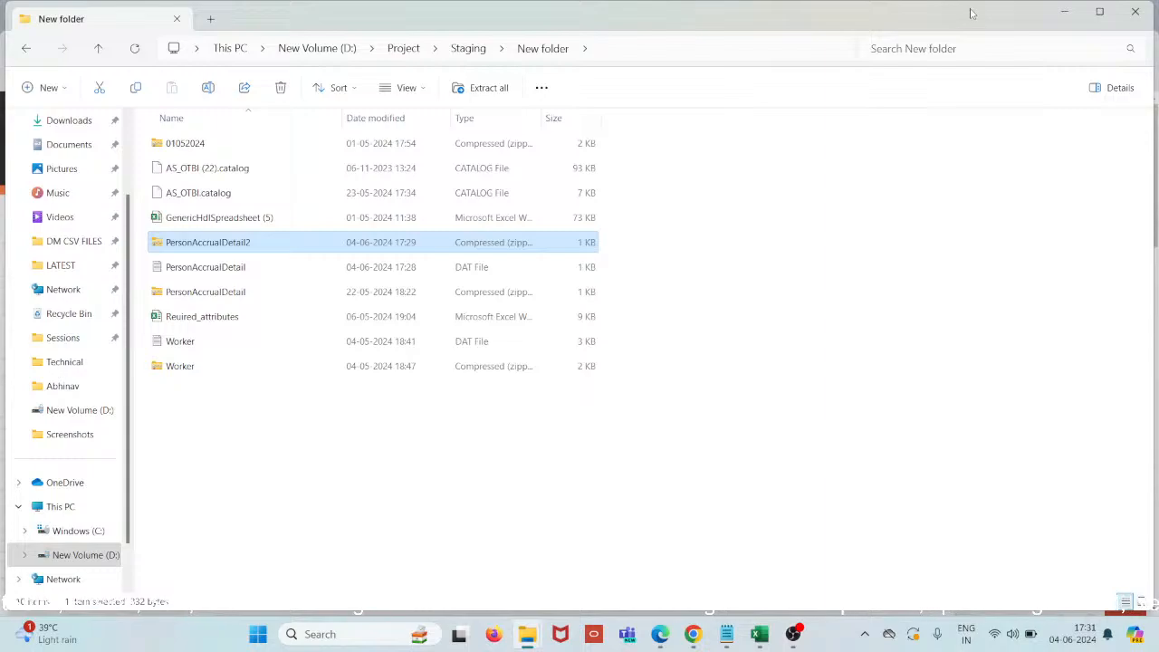
{"action": "left_click", "coordinate": [1065, 9]}
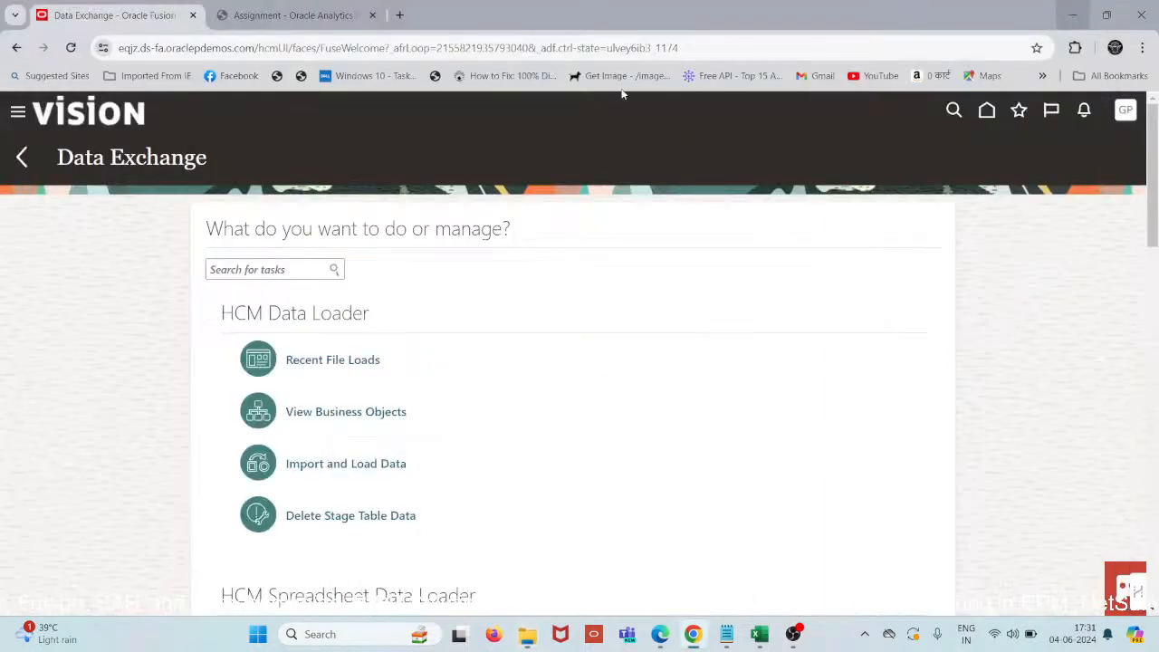
{"action": "left_click", "coordinate": [299, 463]}
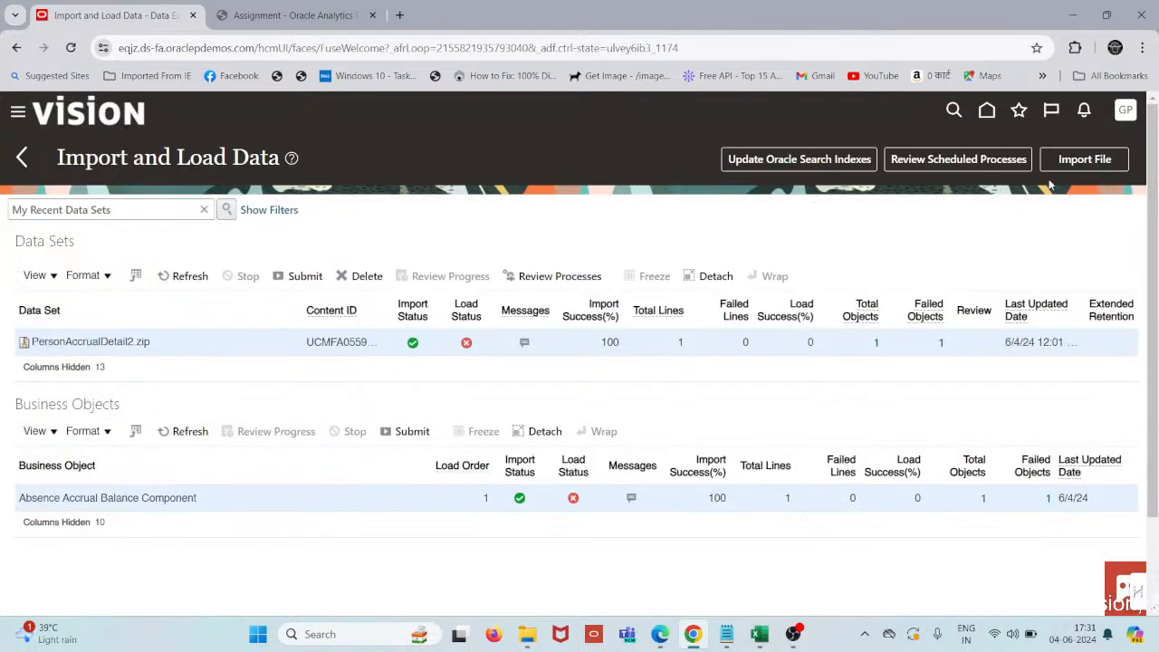
Import the local file PersonAccrualDetail.zip from New folder and submit it for immediate processing
{"action": "left_click", "coordinate": [1065, 168]}
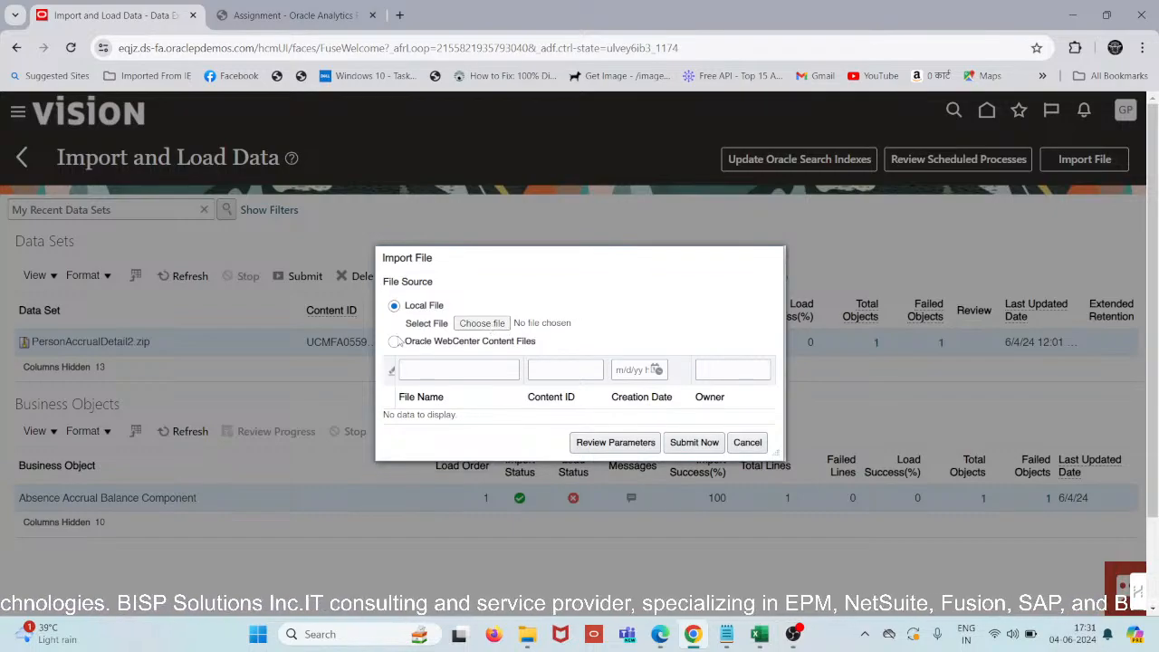
{"action": "left_click", "coordinate": [482, 324]}
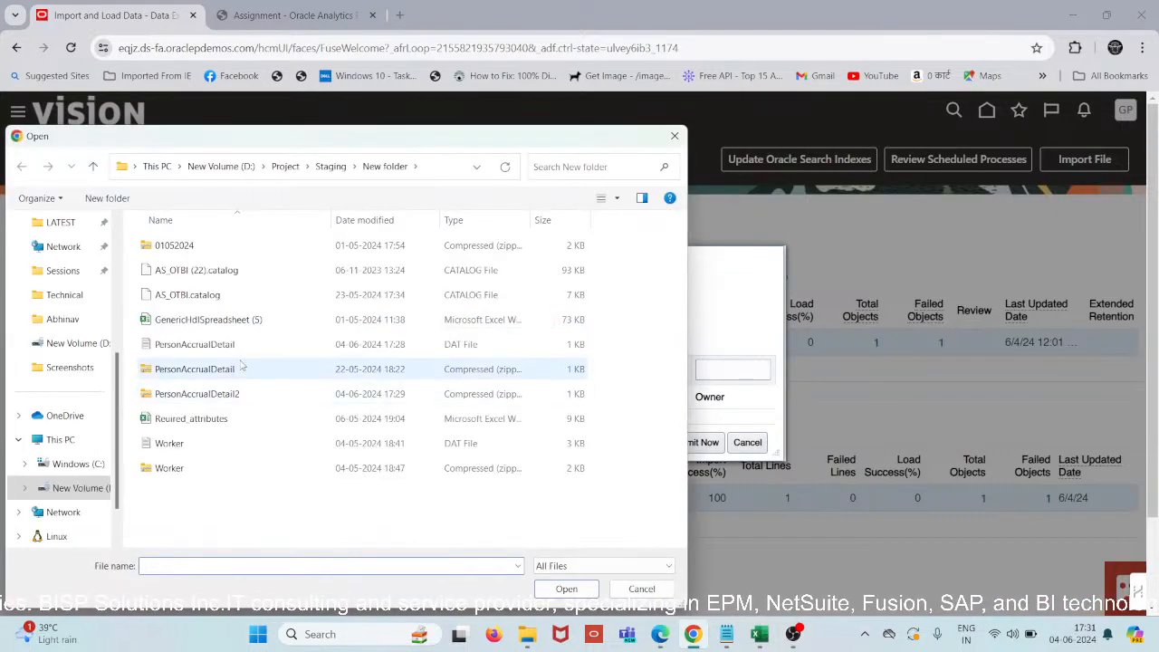
{"action": "left_click", "coordinate": [230, 372]}
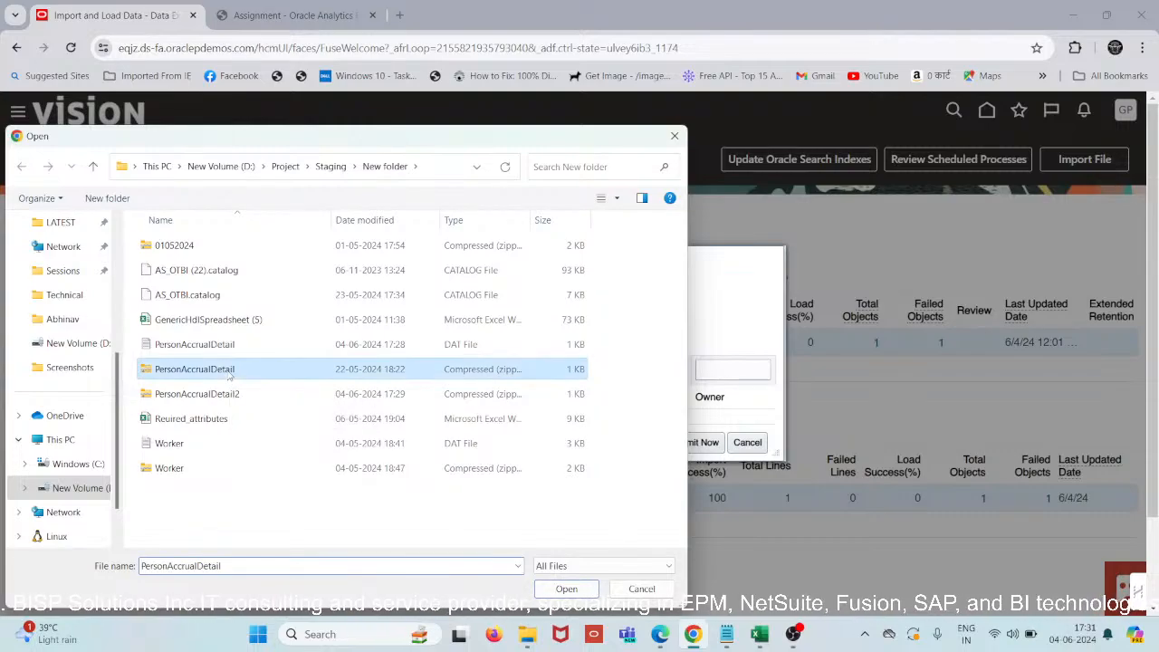
{"action": "left_click", "coordinate": [567, 589]}
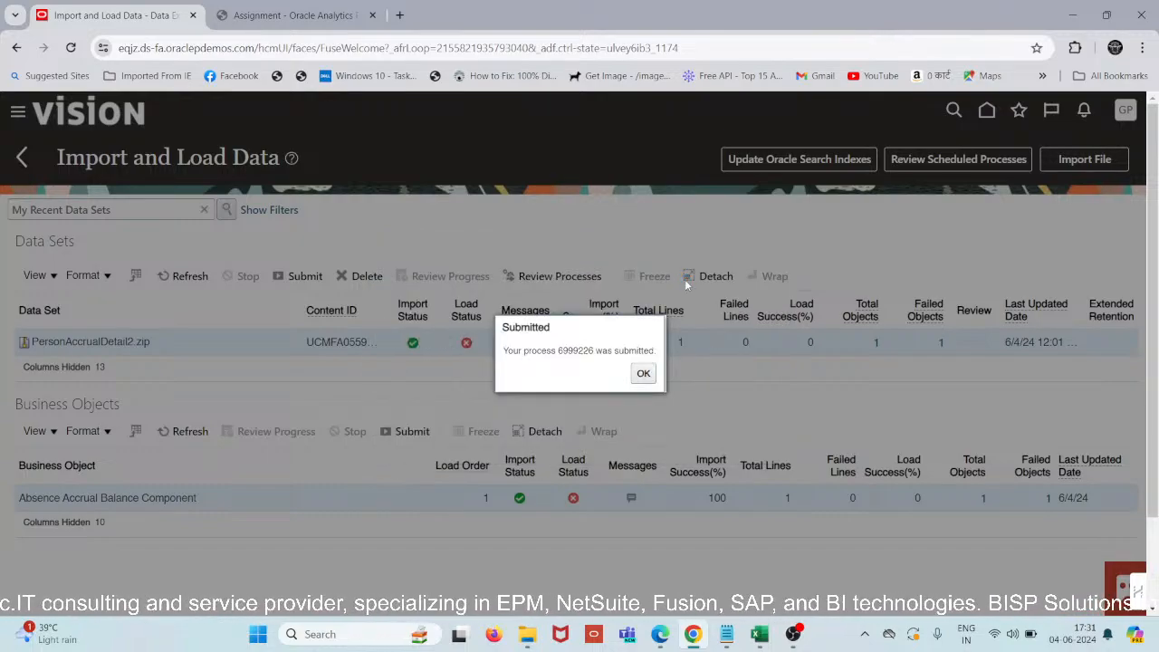
{"action": "left_click", "coordinate": [642, 375]}
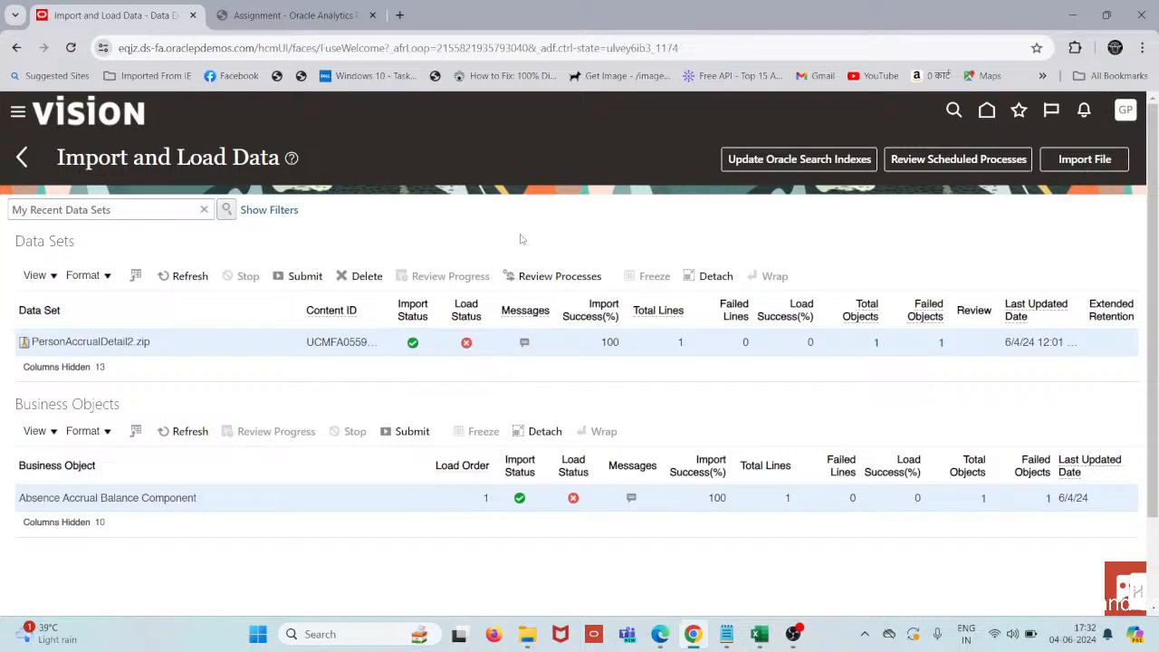
Refresh the data sets repeatedly to monitor PersonAccrualDetail.zip, and open its failed object messages
{"action": "left_click", "coordinate": [186, 275]}
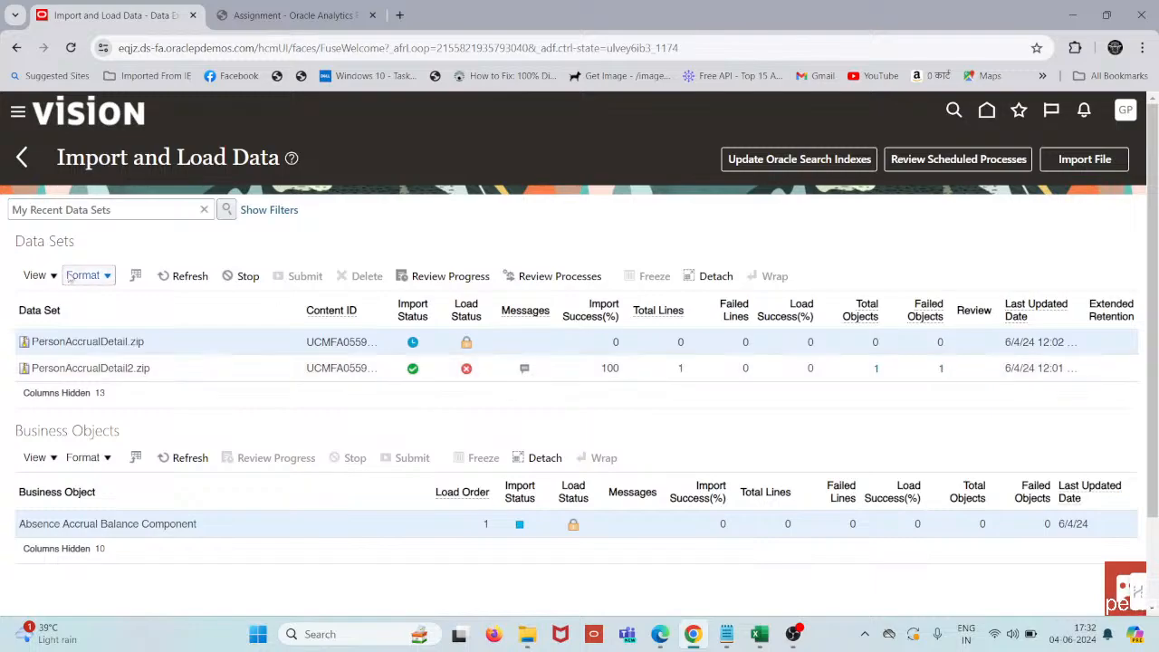
{"action": "left_click", "coordinate": [186, 276]}
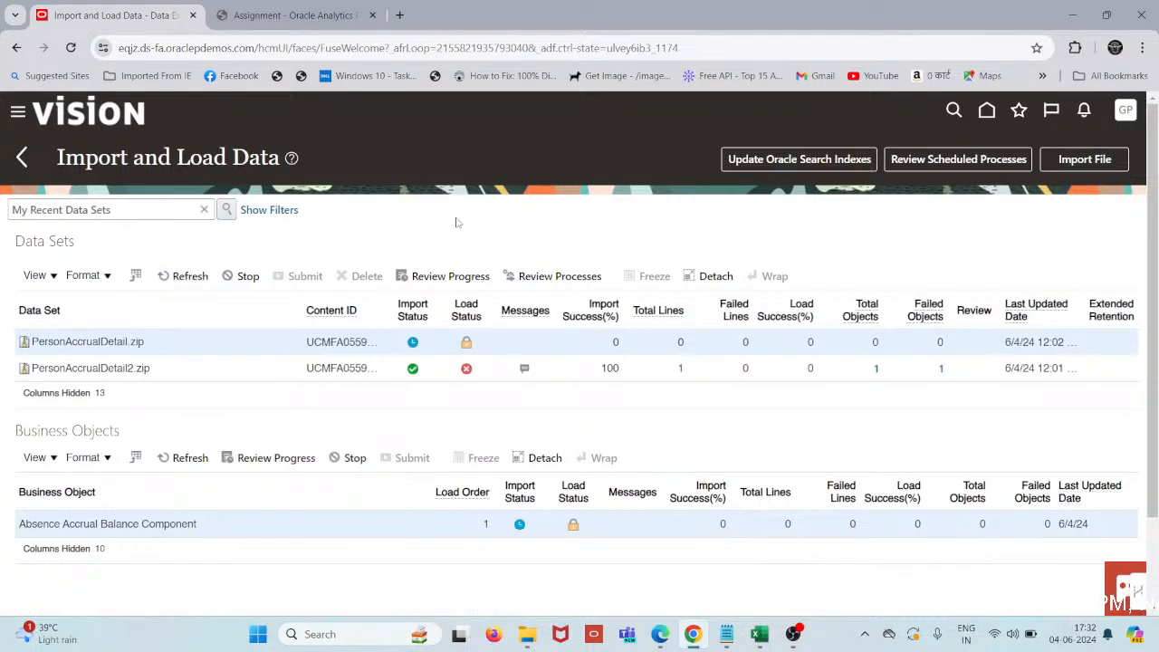
{"action": "left_click", "coordinate": [190, 276]}
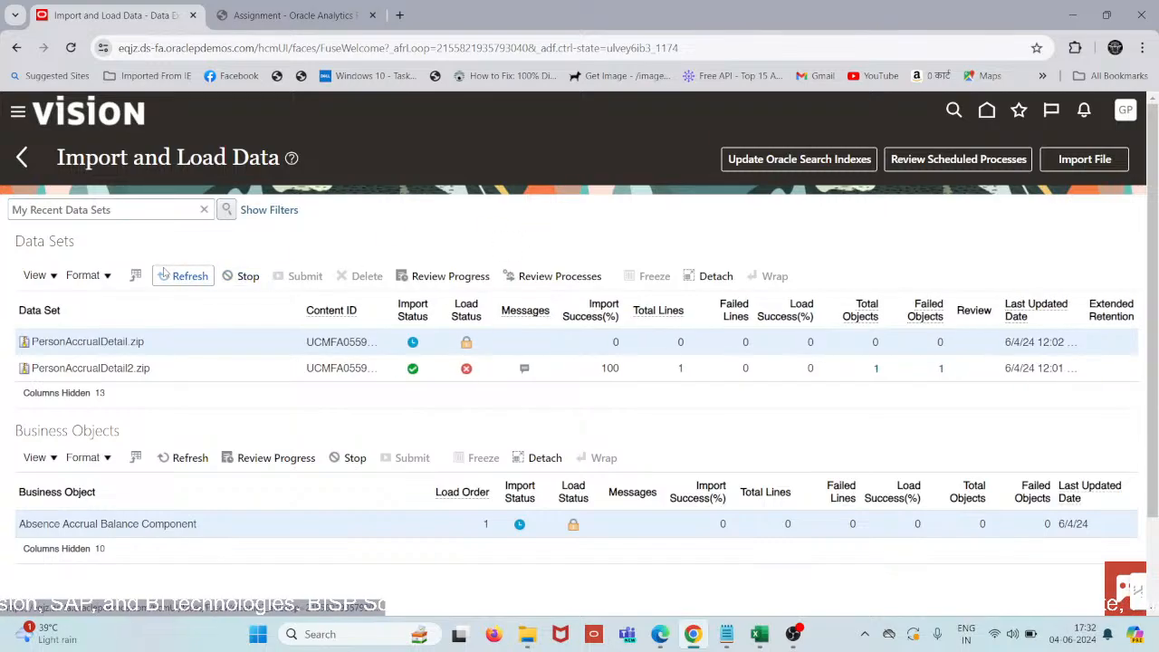
{"action": "left_click", "coordinate": [165, 275]}
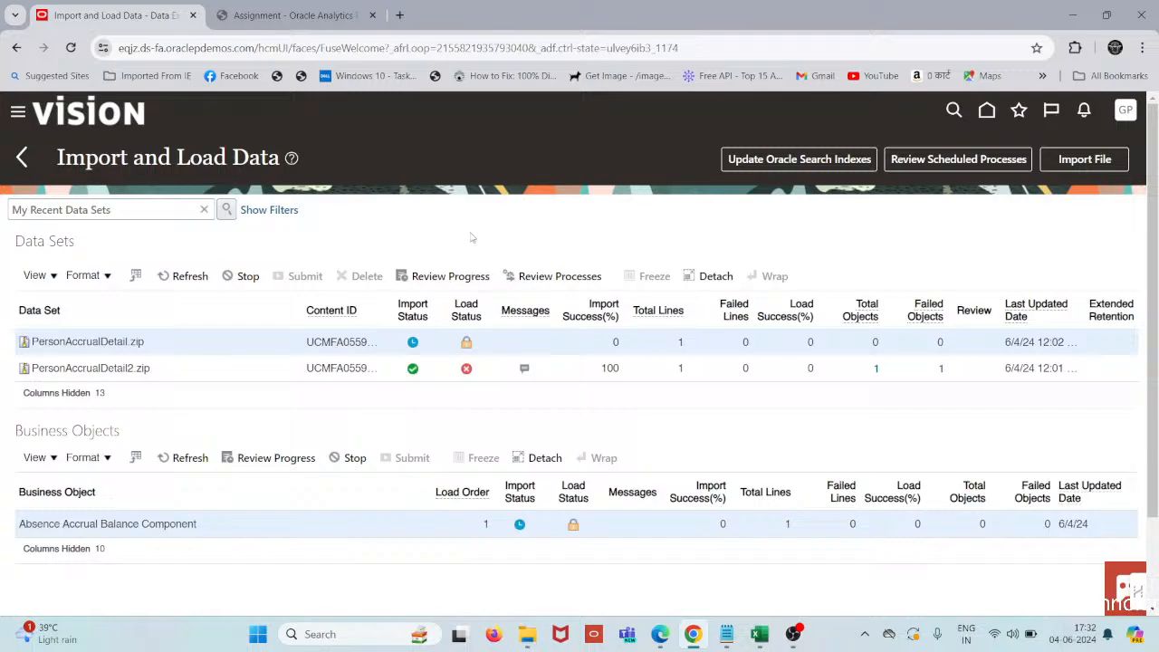
{"action": "left_click", "coordinate": [166, 277]}
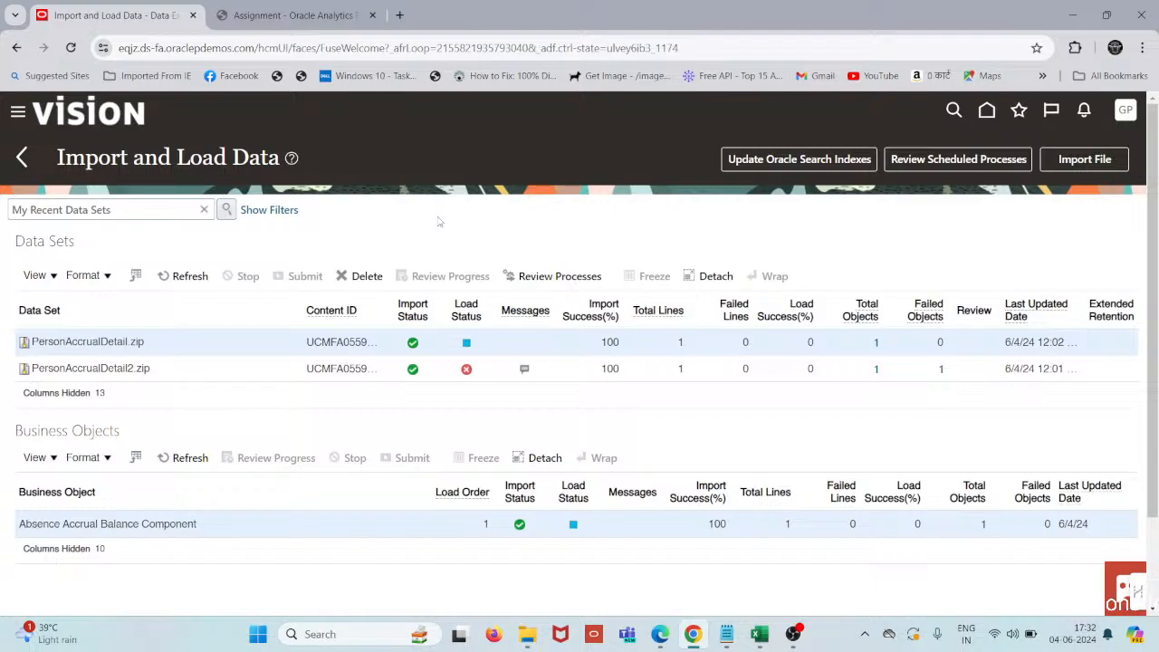
{"action": "left_click", "coordinate": [185, 276]}
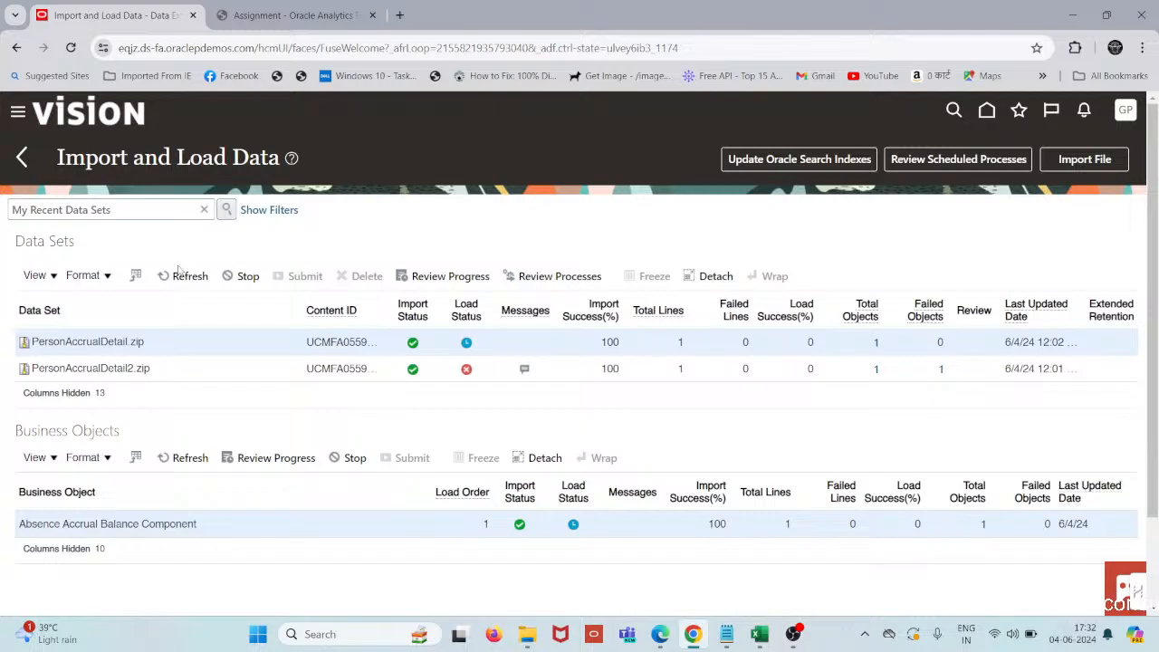
{"action": "left_click", "coordinate": [181, 273]}
{"action": "left_click", "coordinate": [174, 277]}
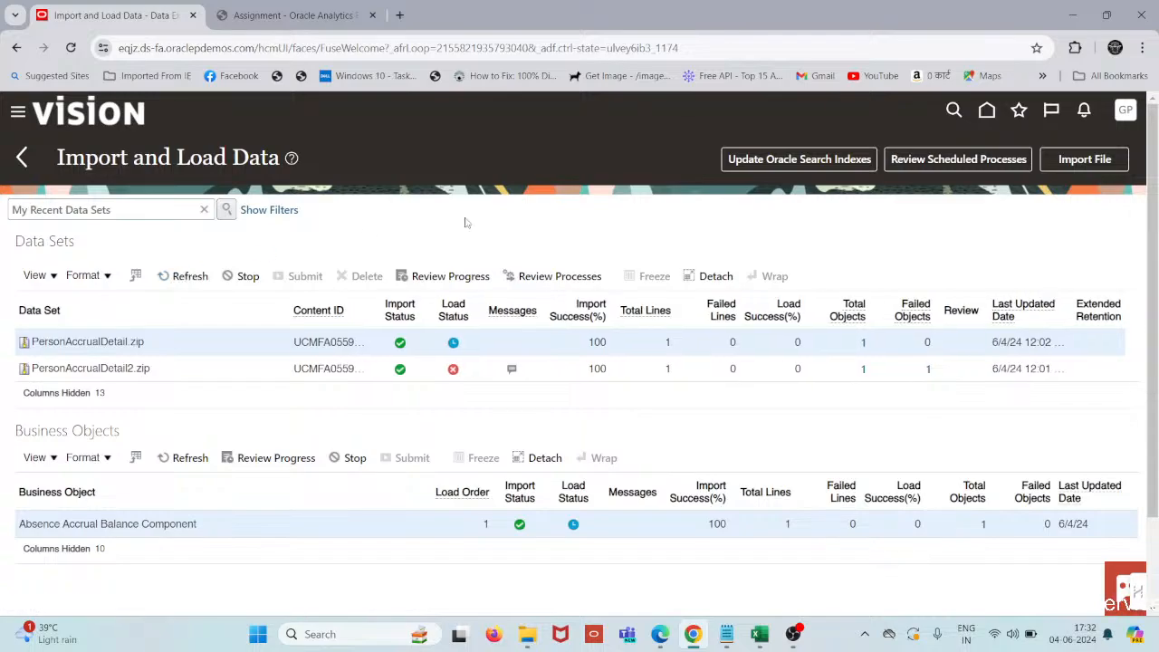
{"action": "left_click", "coordinate": [184, 276]}
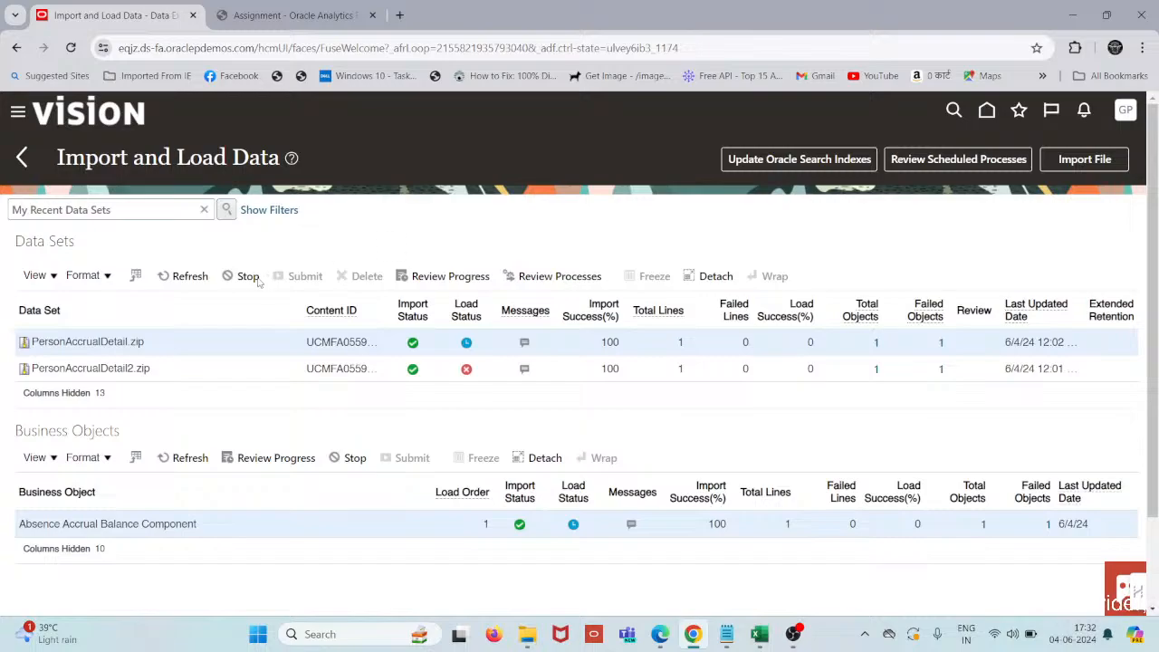
{"action": "left_click", "coordinate": [188, 279]}
{"action": "left_click", "coordinate": [939, 343]}
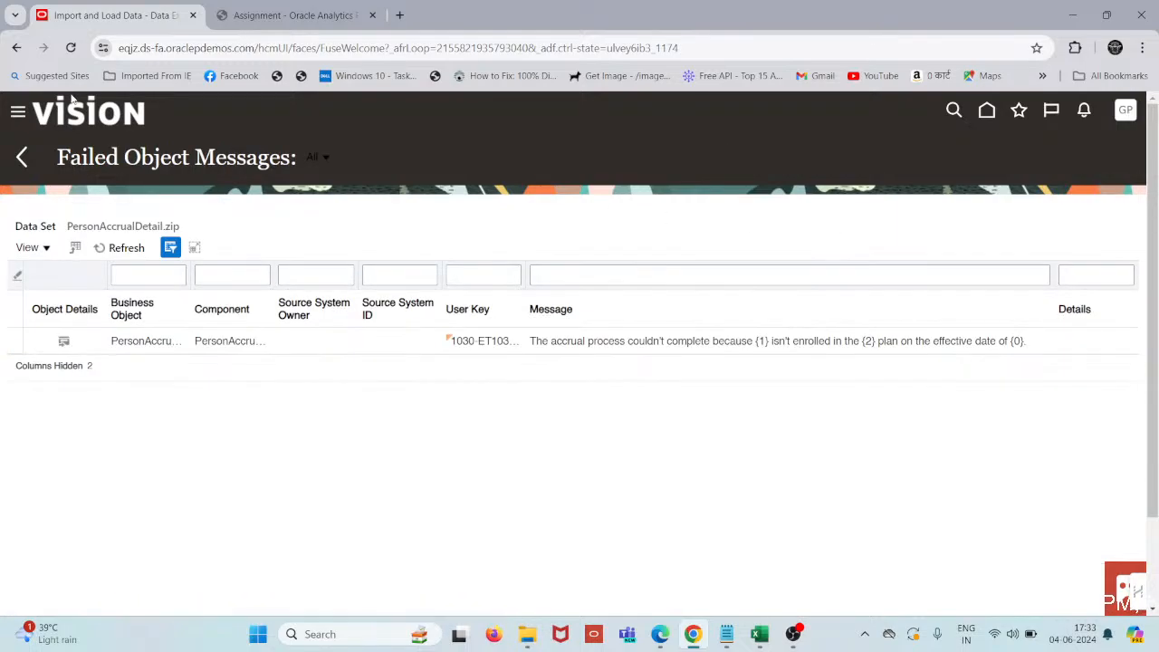
Look through the Absence Administration tasks from the Absences app and return to the home page
{"action": "left_click", "coordinate": [72, 104]}
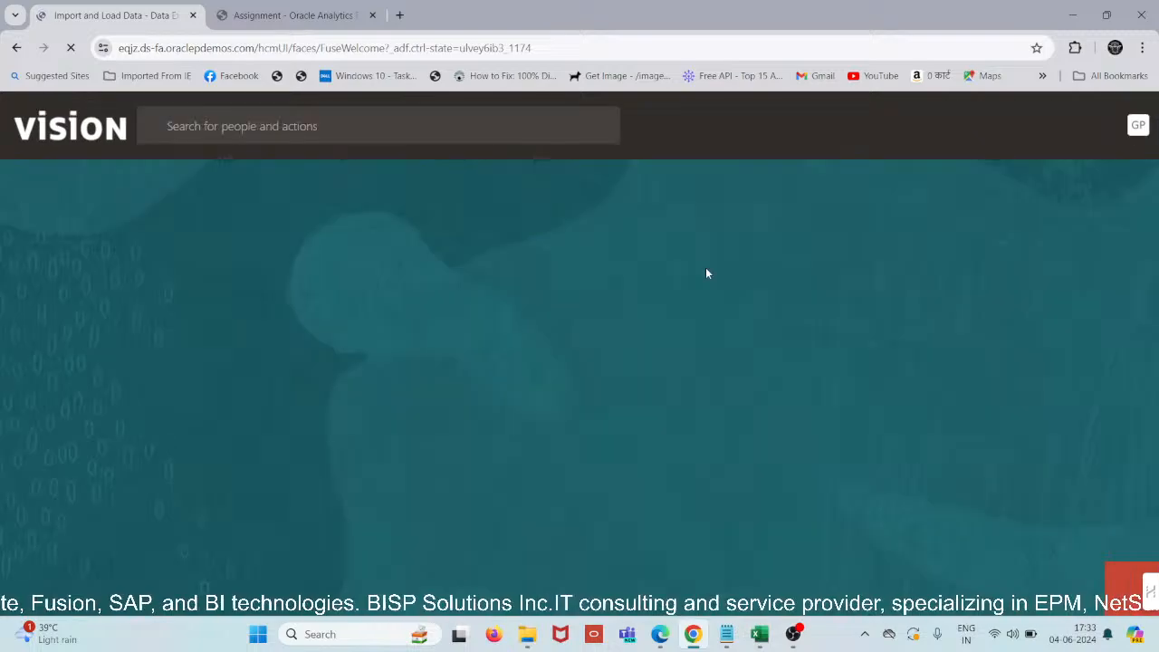
{"action": "scroll", "coordinate": [712, 268], "scroll_direction": "down", "scroll_amount": 2}
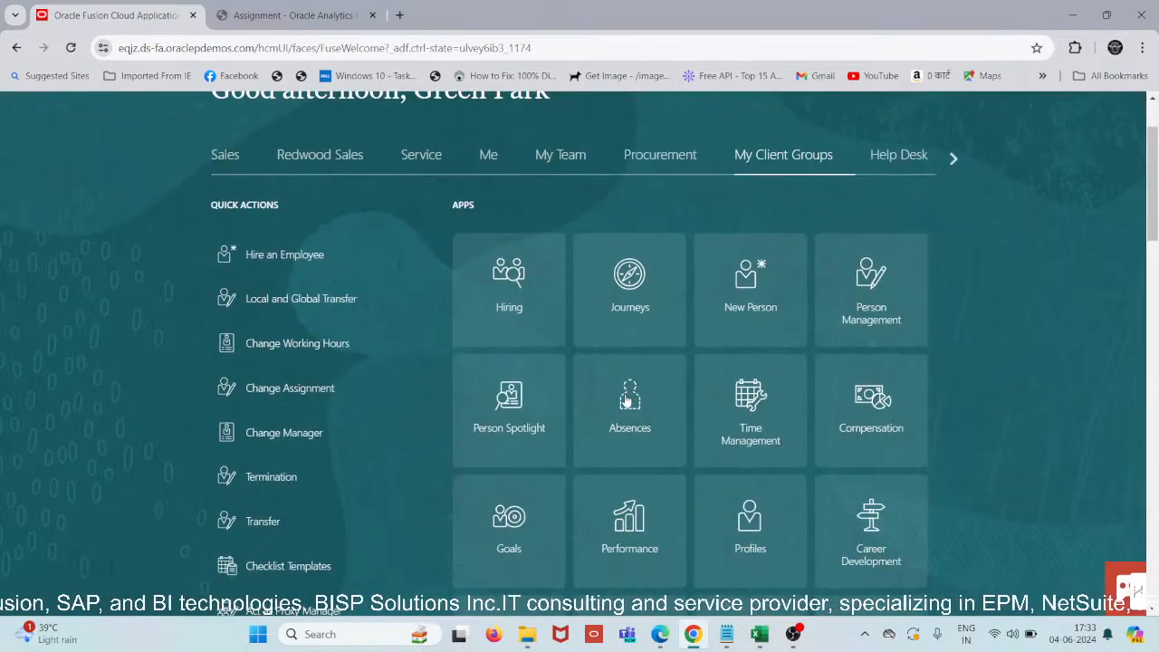
{"action": "left_click", "coordinate": [625, 401]}
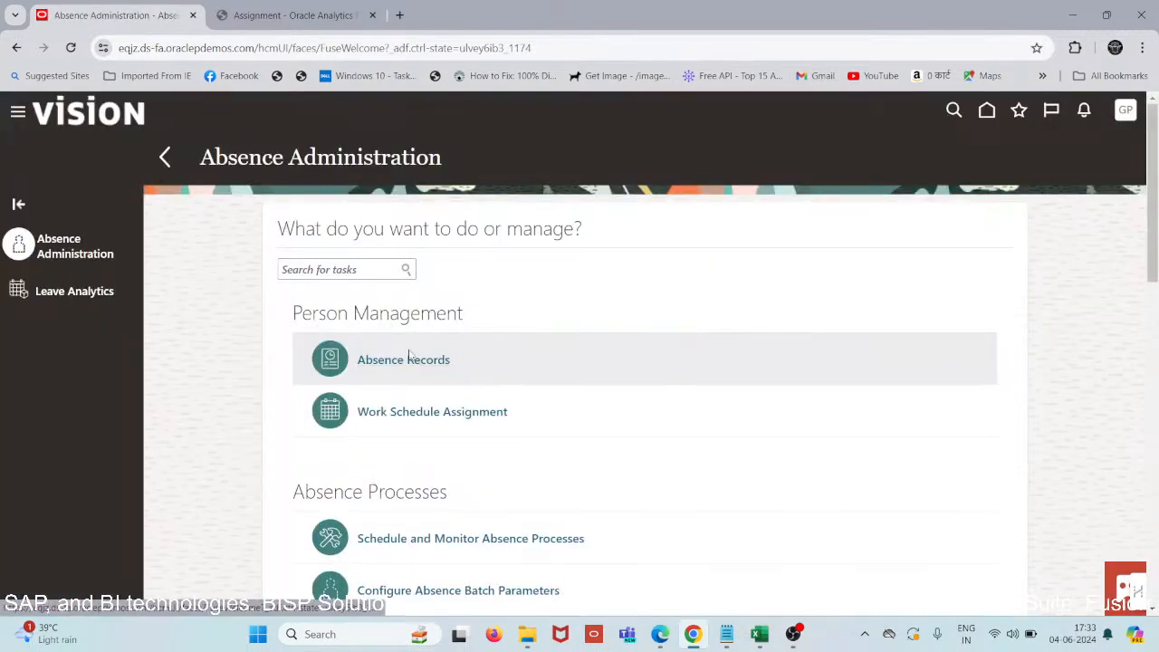
{"action": "scroll", "coordinate": [401, 440], "scroll_direction": "down", "scroll_amount": 1}
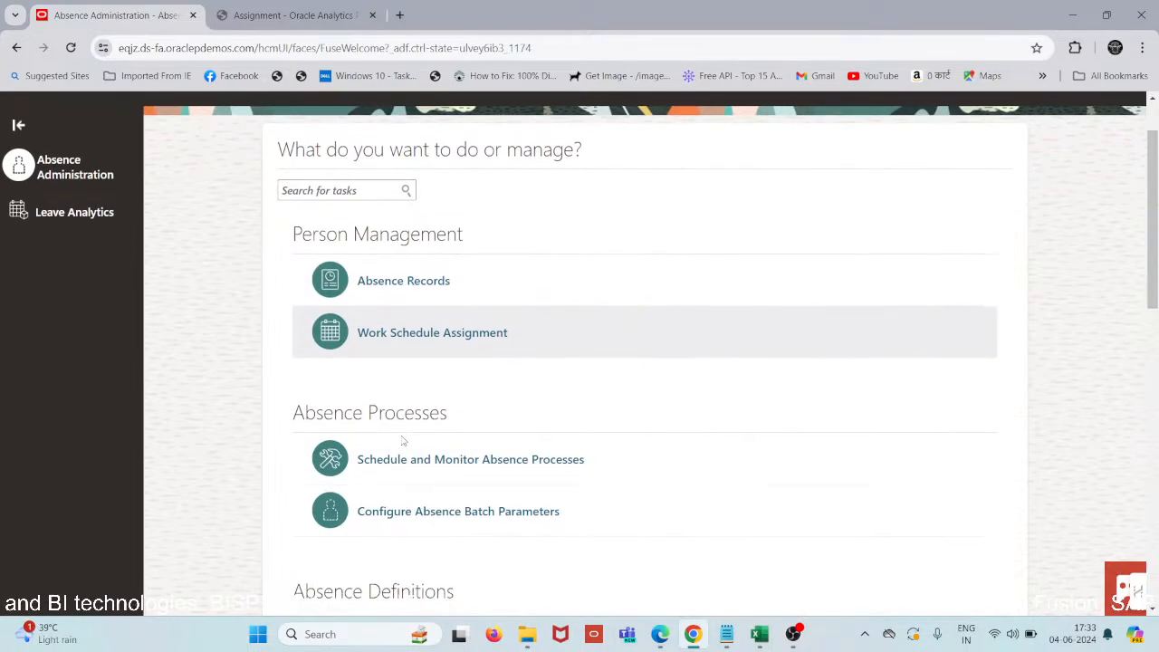
{"action": "scroll", "coordinate": [403, 441], "scroll_direction": "down", "scroll_amount": 4}
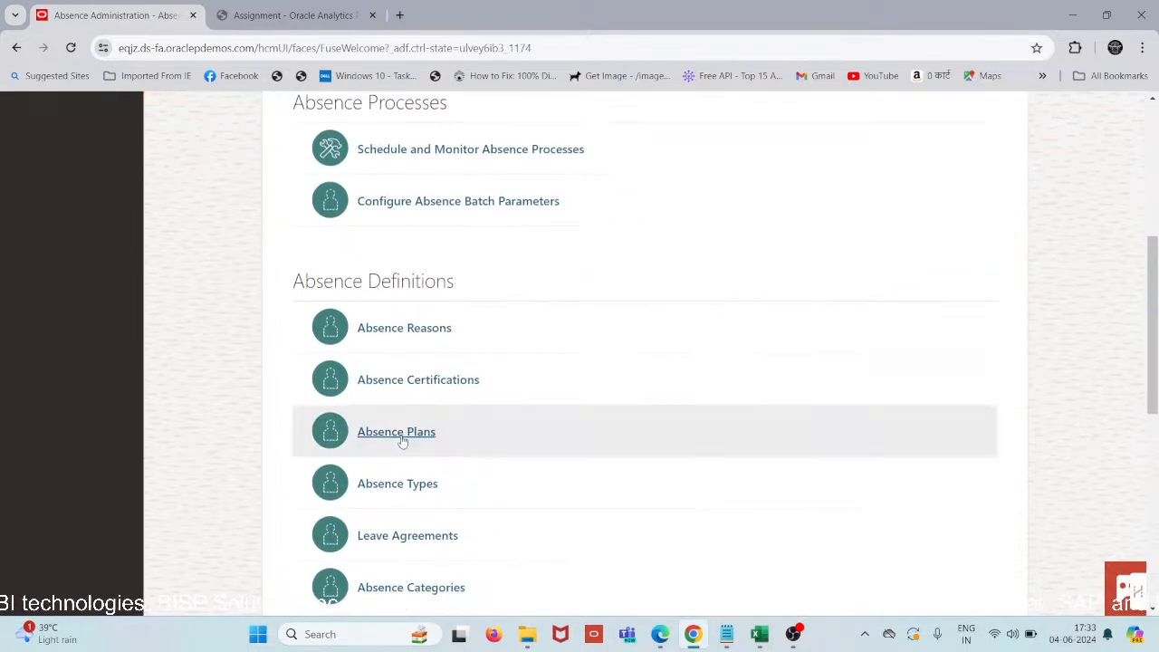
{"action": "scroll", "coordinate": [403, 441], "scroll_direction": "down", "scroll_amount": 3}
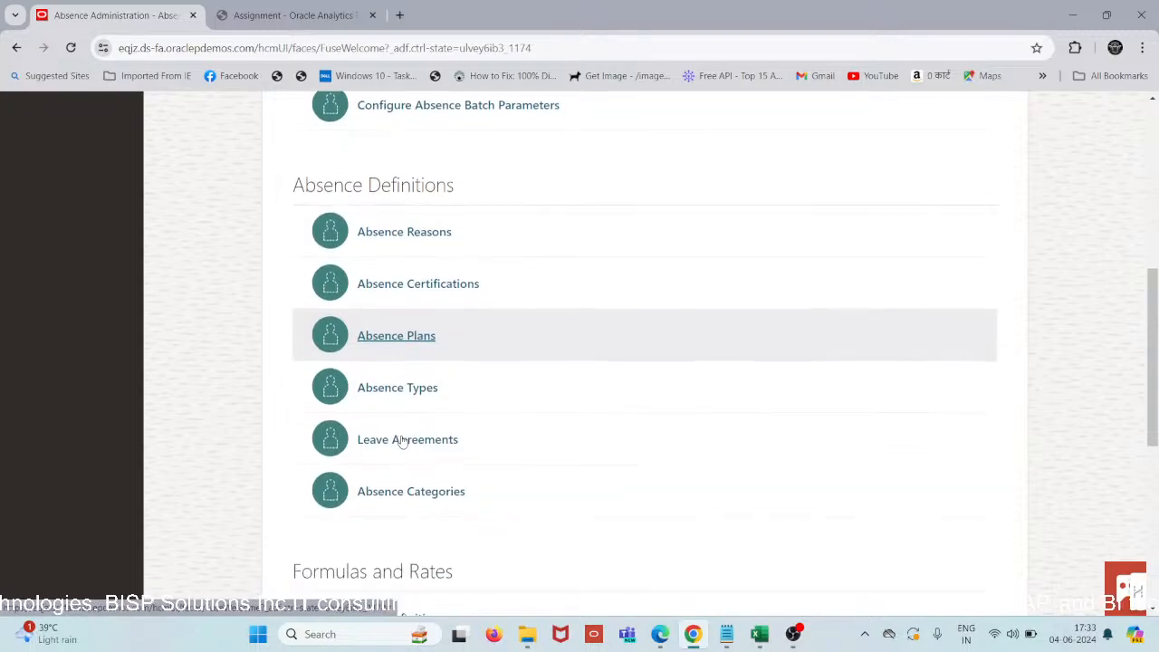
{"action": "scroll", "coordinate": [402, 440], "scroll_direction": "down", "scroll_amount": 2}
{"action": "scroll", "coordinate": [401, 441], "scroll_direction": "up", "scroll_amount": 10}
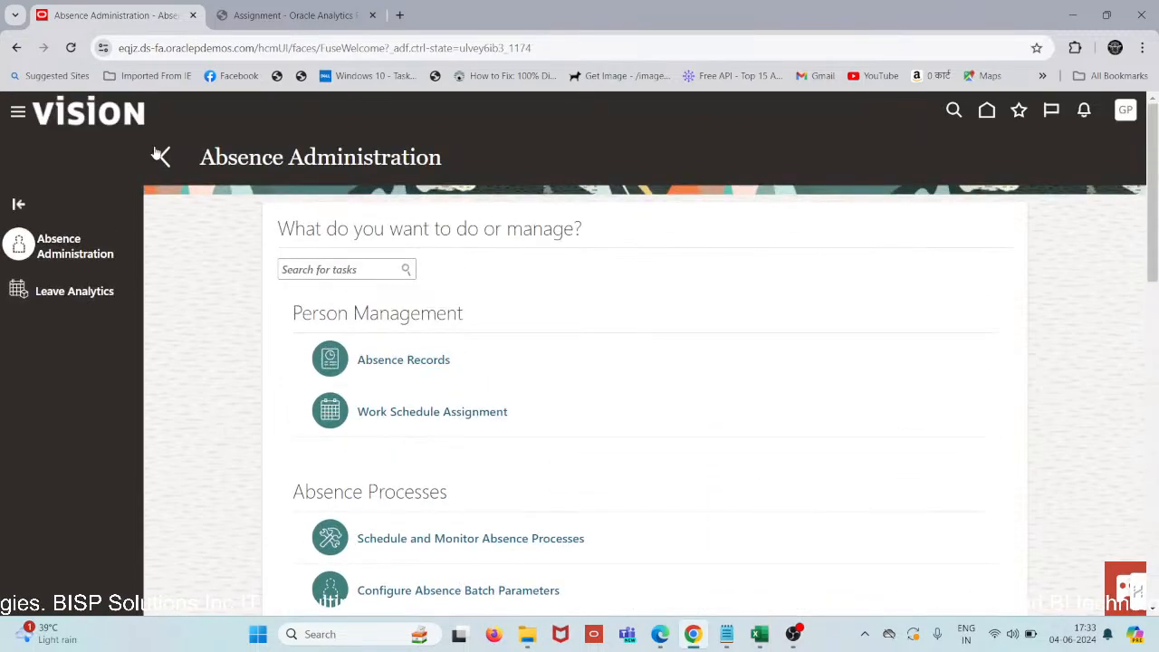
{"action": "left_click", "coordinate": [165, 160]}
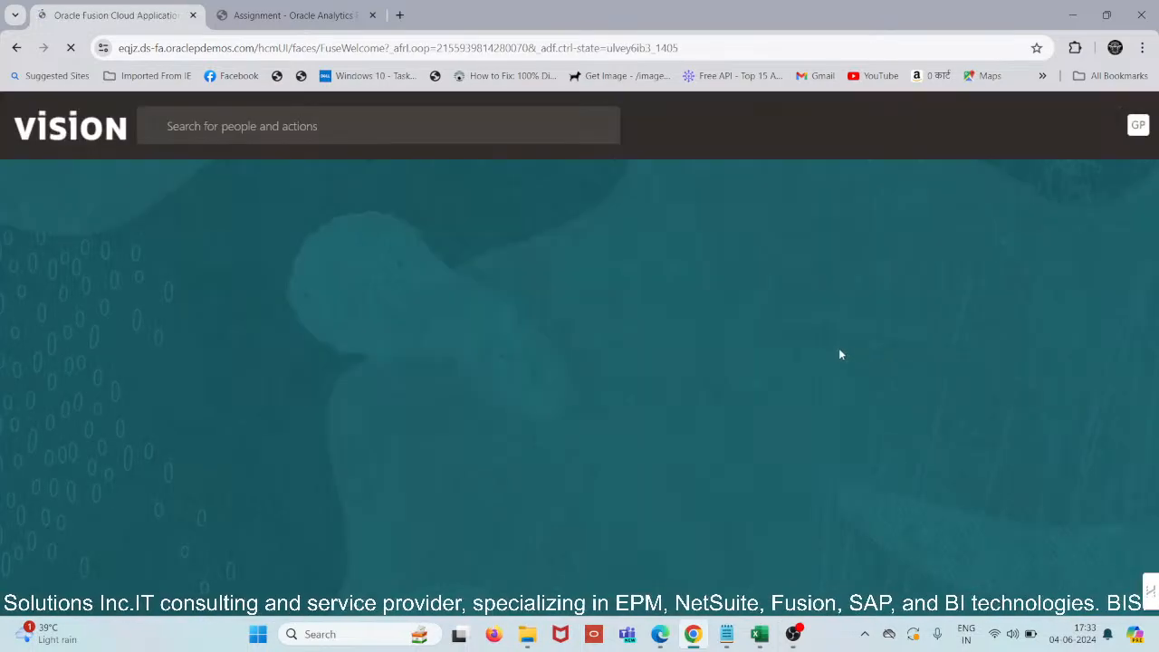
Open Person Management and search for the worker by person number
{"action": "left_click", "coordinate": [872, 410]}
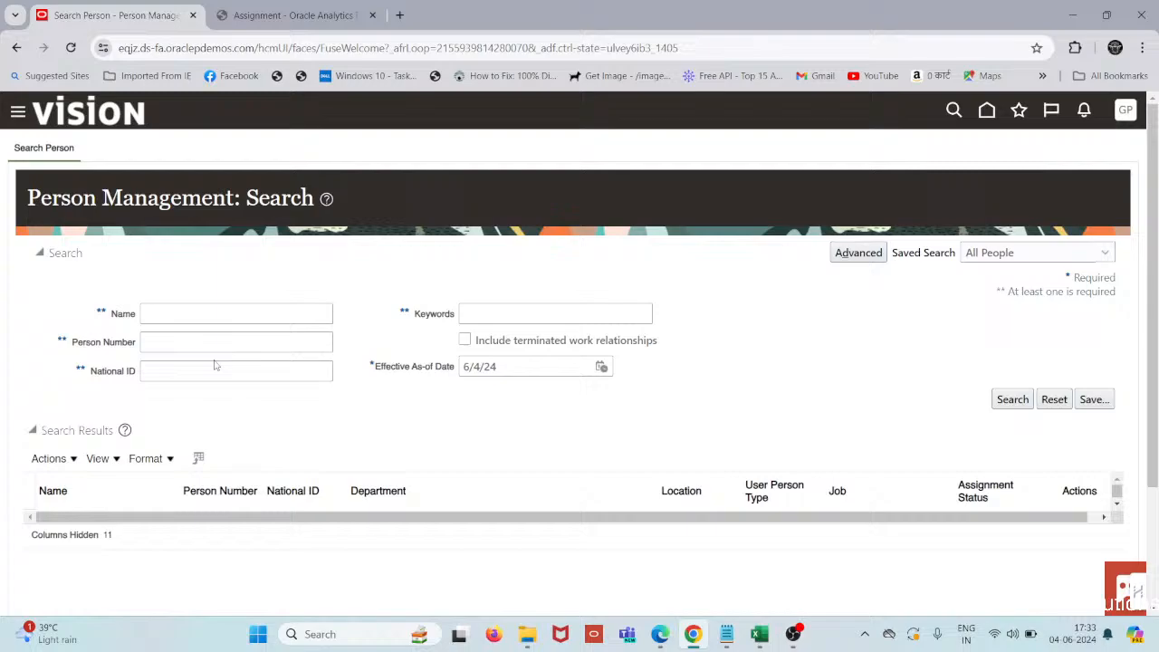
{"action": "left_click", "coordinate": [205, 344]}
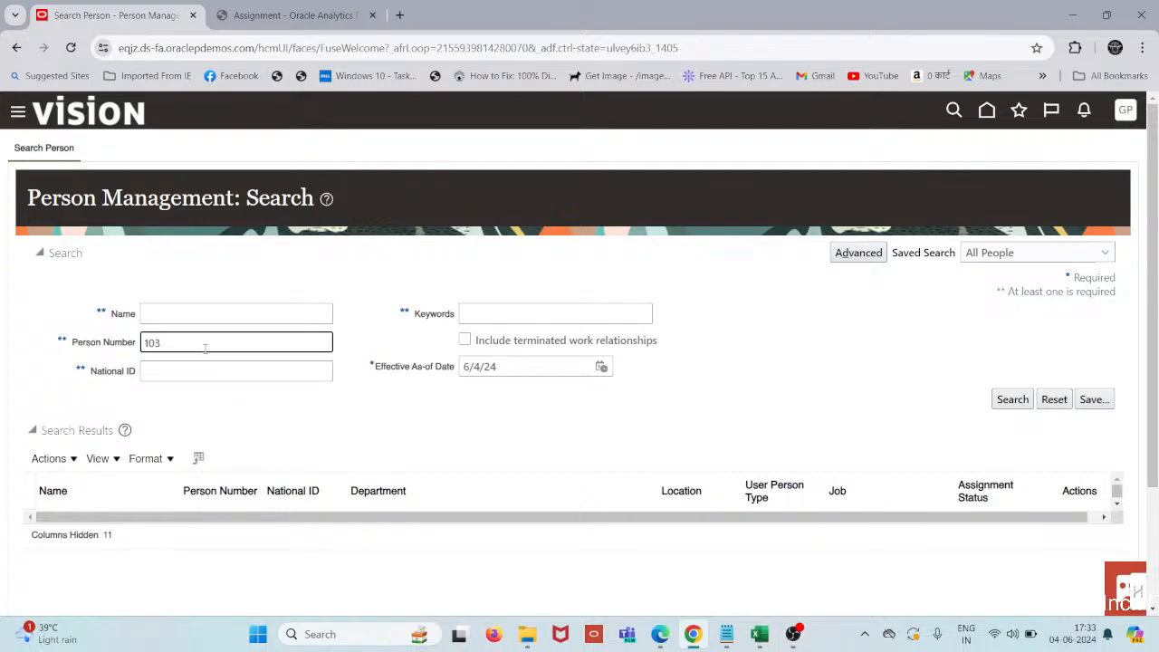
{"action": "left_click", "coordinate": [1014, 400]}
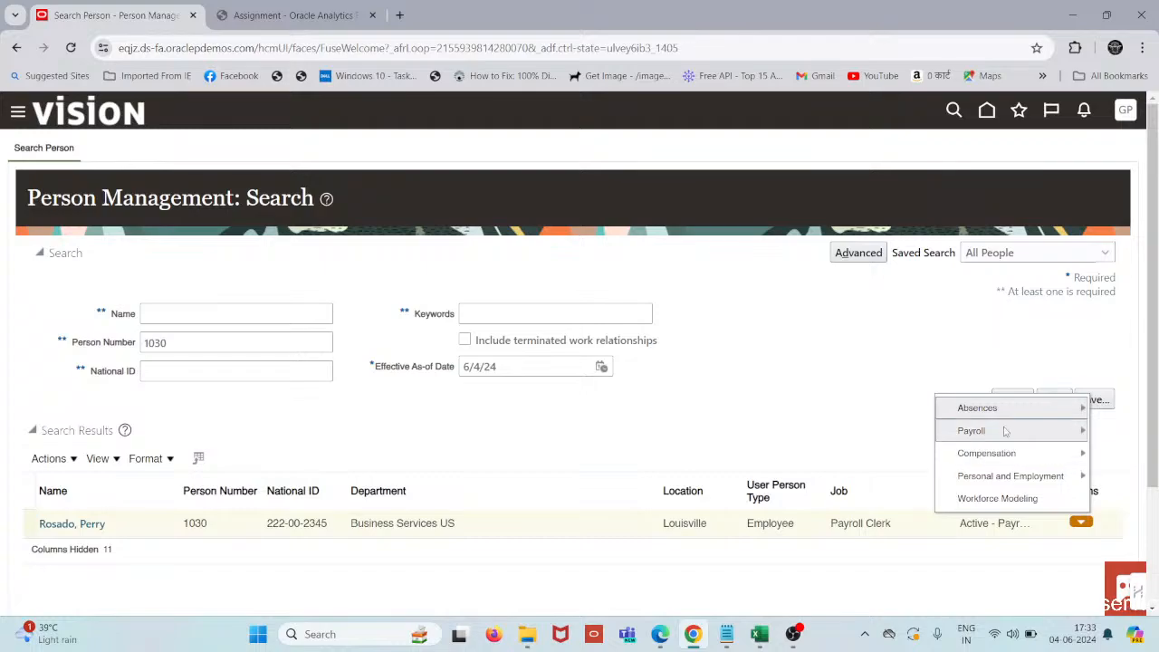
Open the worker's absence records and review the plan balances and enrollments under Plan Participation
{"action": "mouse_move", "coordinate": [998, 413]}
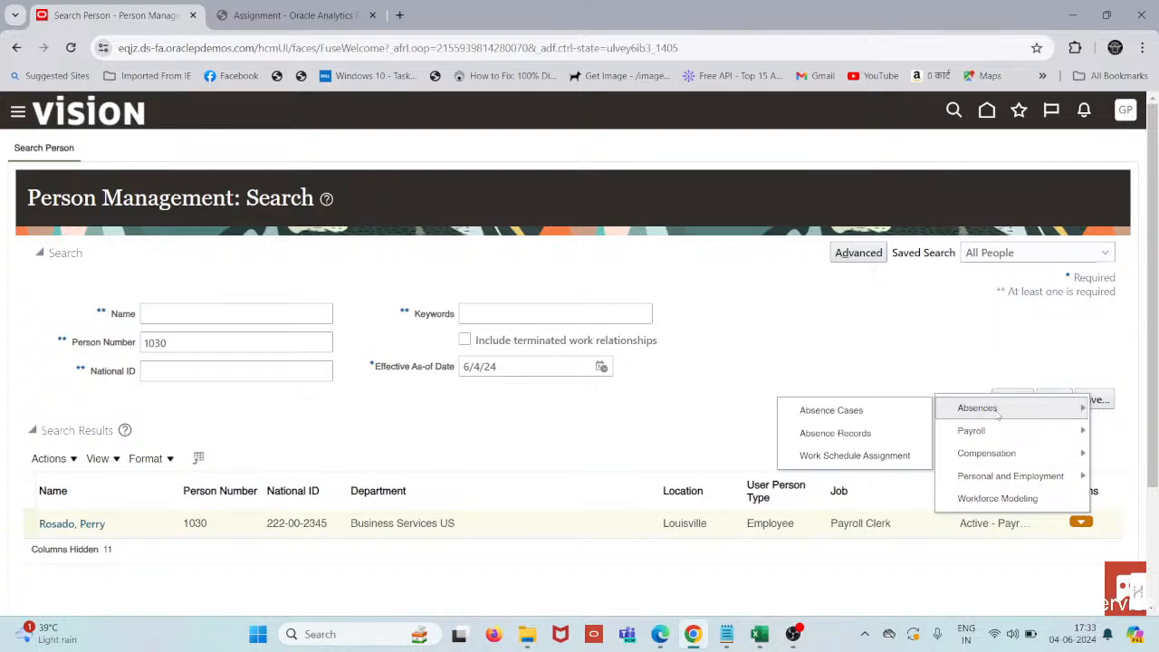
{"action": "left_click", "coordinate": [837, 435]}
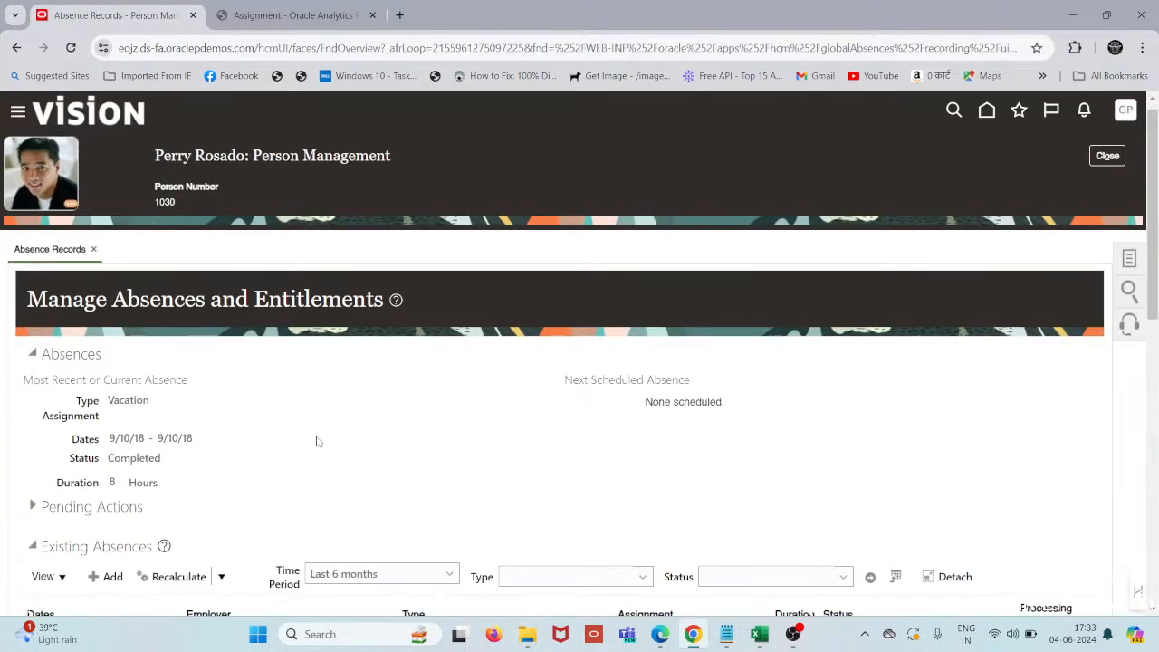
{"action": "scroll", "coordinate": [317, 442], "scroll_direction": "down", "scroll_amount": 4}
{"action": "scroll", "coordinate": [316, 442], "scroll_direction": "down", "scroll_amount": 3}
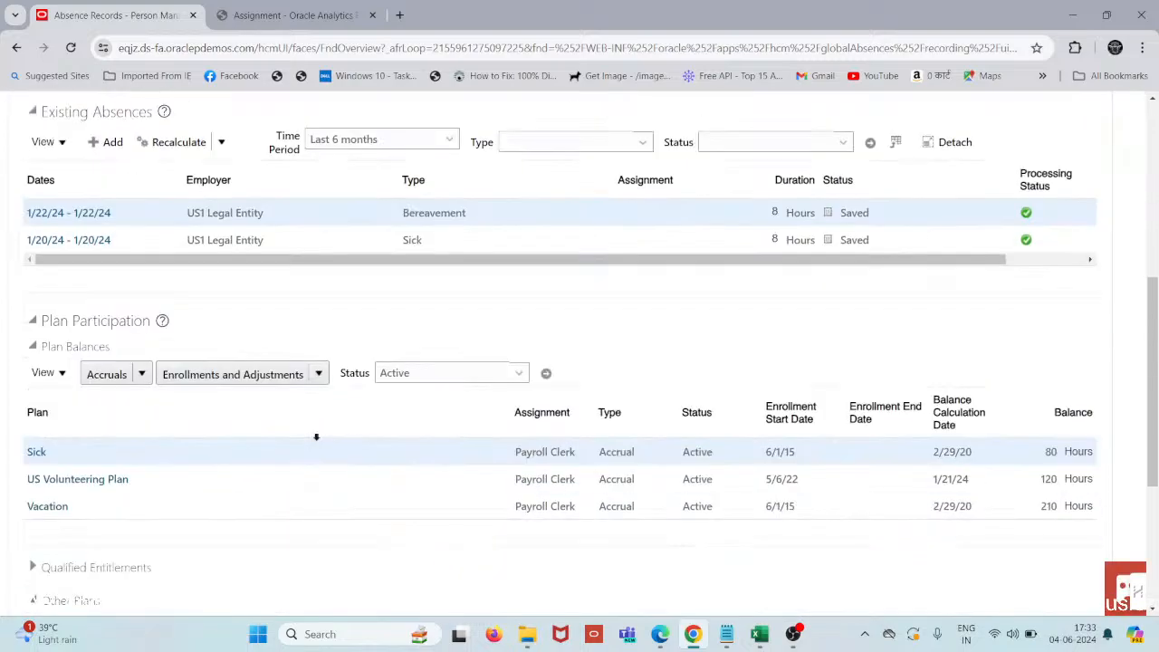
{"action": "scroll", "coordinate": [316, 438], "scroll_direction": "down", "scroll_amount": 2}
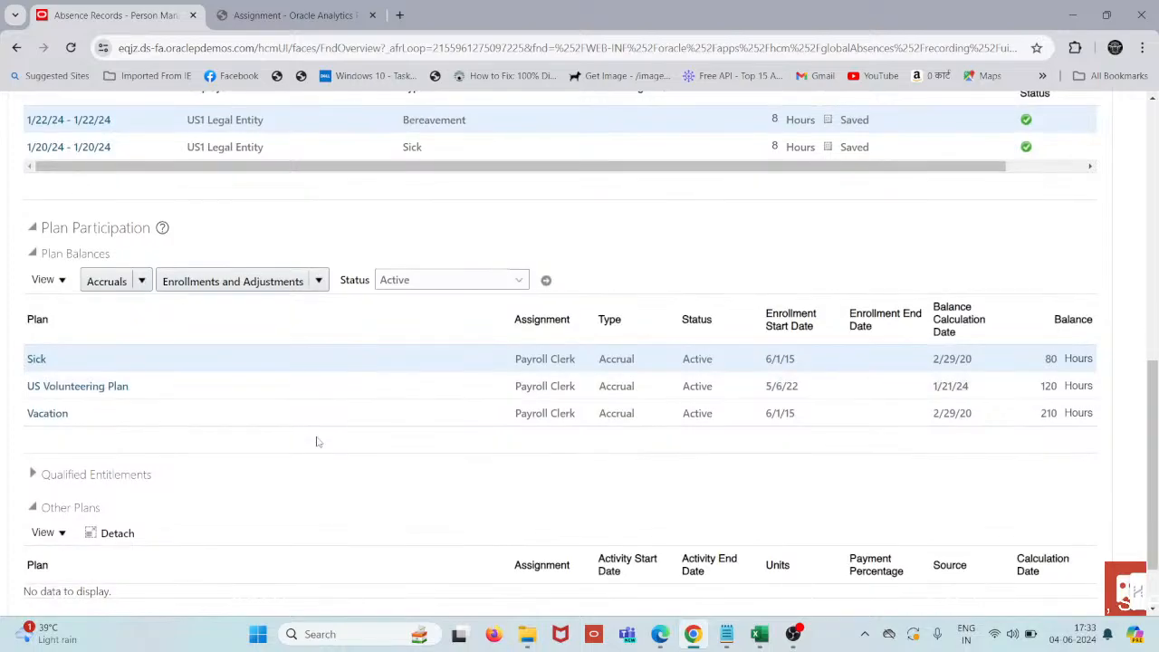
{"action": "scroll", "coordinate": [316, 442], "scroll_direction": "down", "scroll_amount": 3}
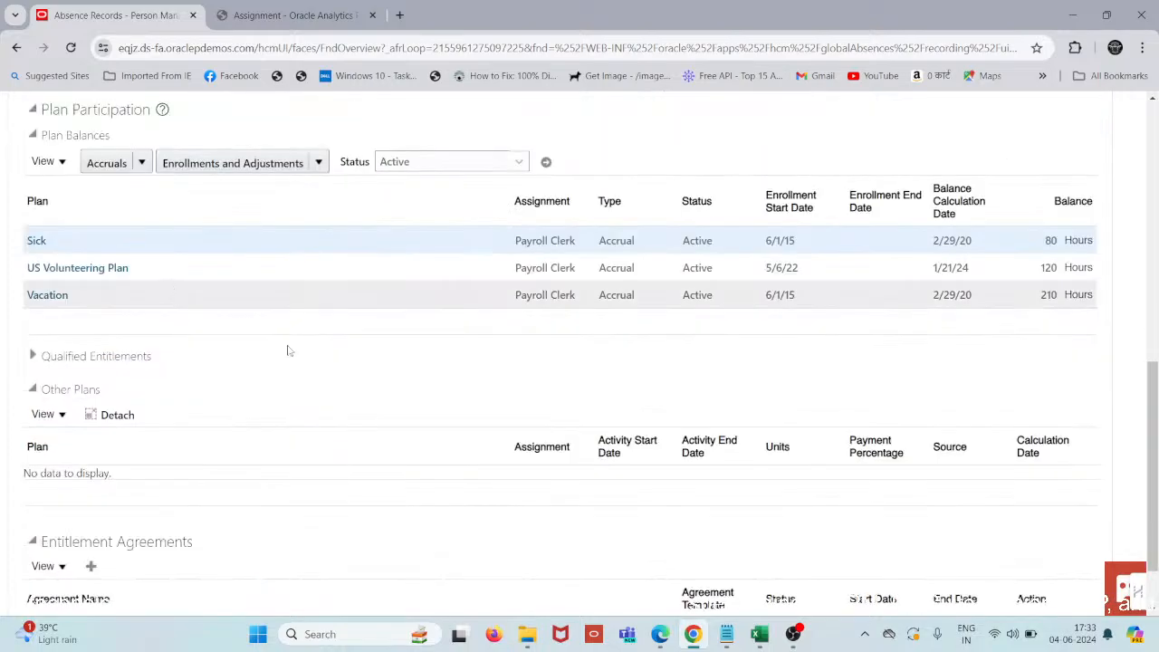
Switch to the PersonAccrualDetail file in Notepad, undo the last edits to the person and work terms numbers, and return to the absence records
{"action": "mouse_move", "coordinate": [735, 643]}
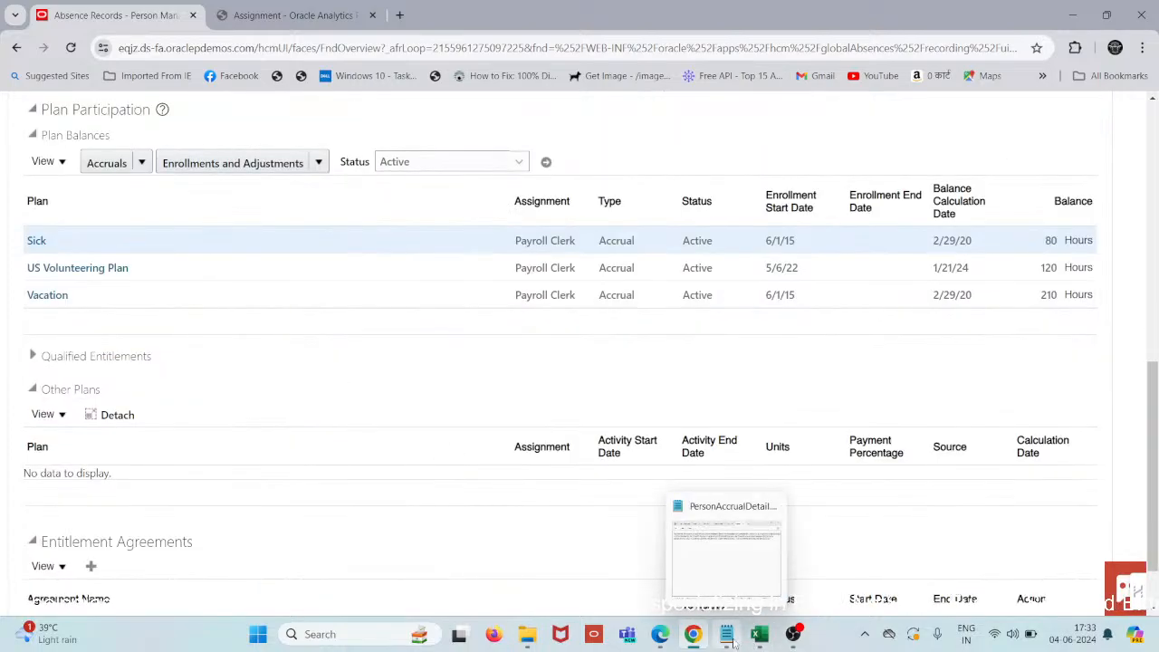
{"action": "left_click", "coordinate": [730, 556]}
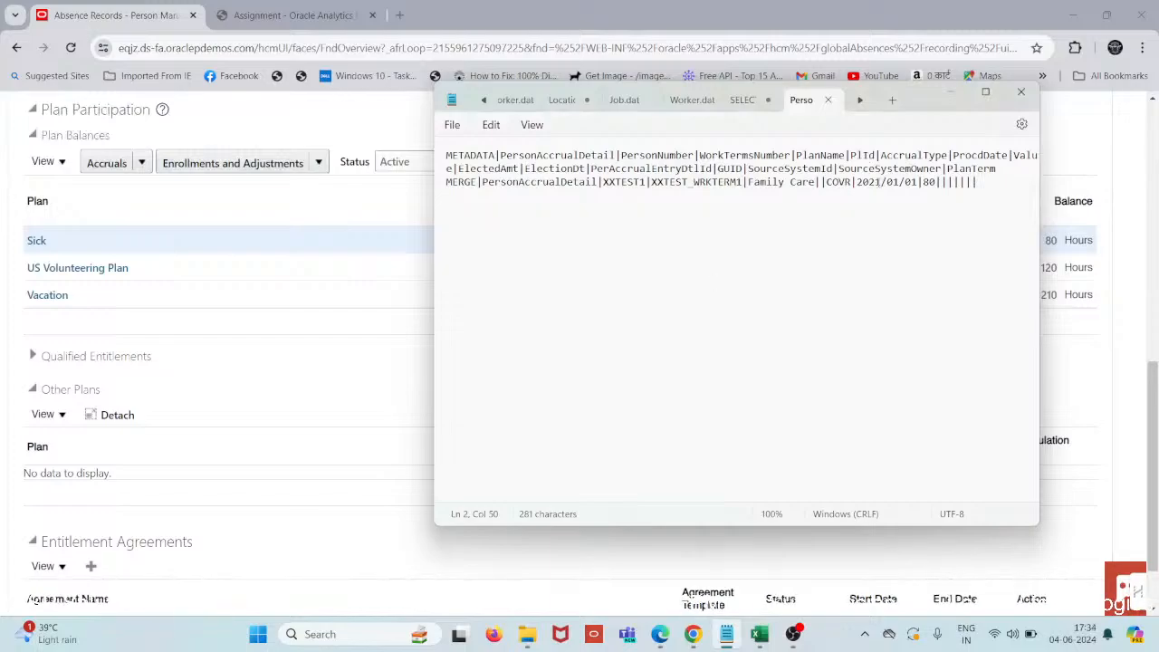
{"action": "key", "text": "ctrl+z"}
{"action": "key", "text": "ctrl+z"}
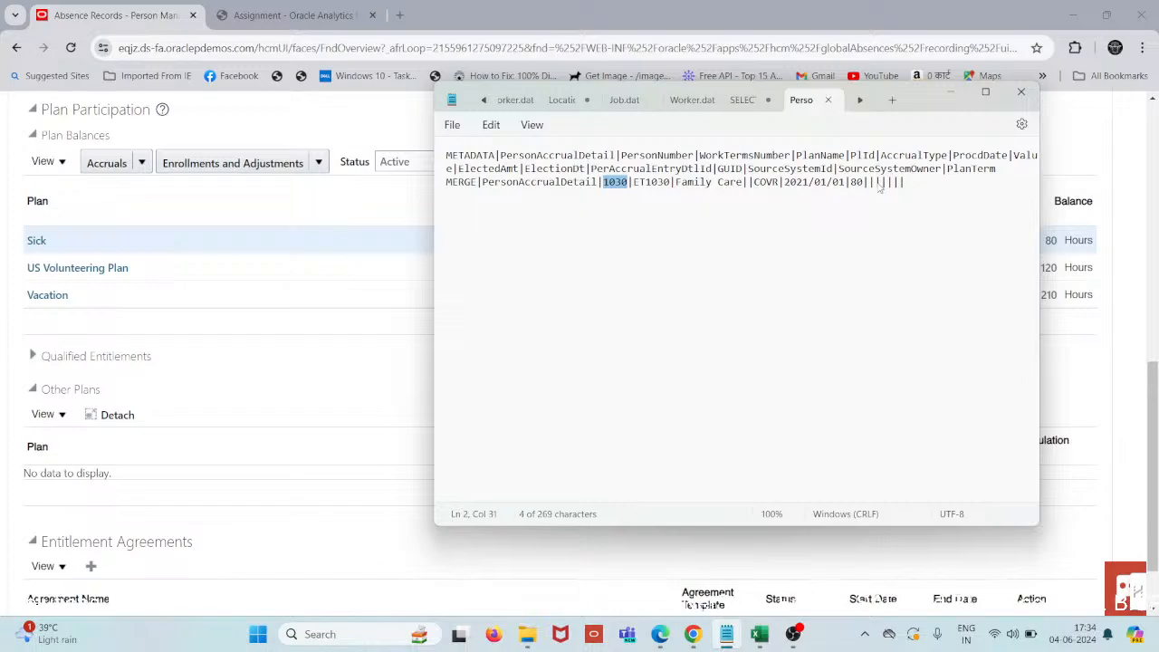
{"action": "left_click", "coordinate": [949, 92]}
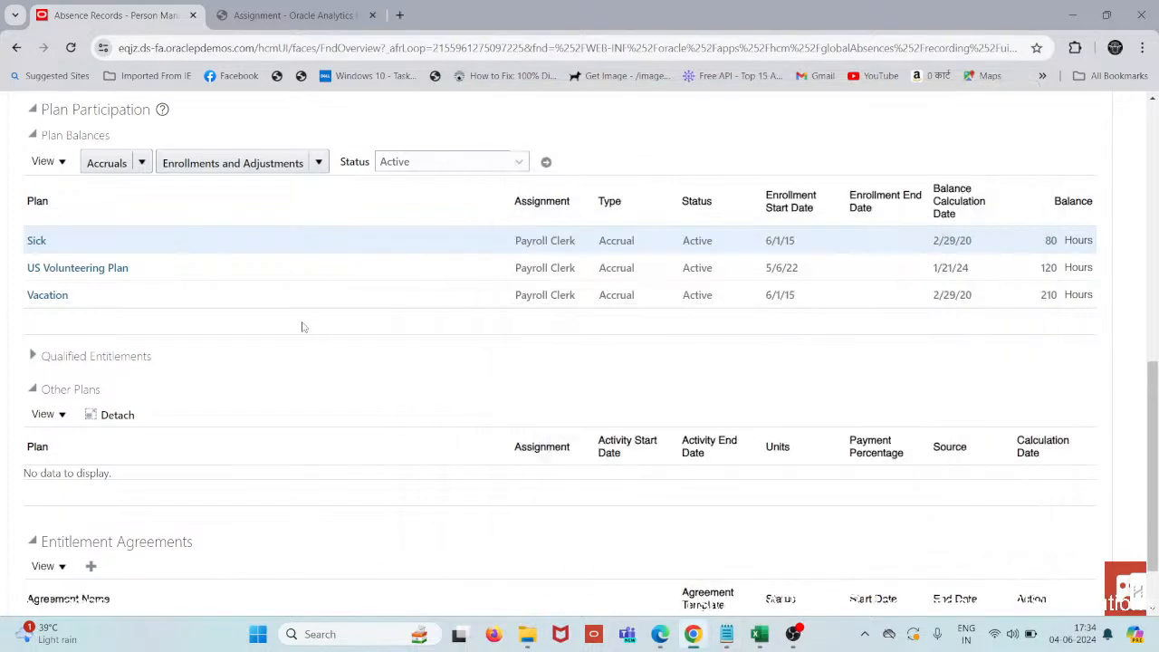
Go back to the home page, open Import and Load Data under Data Exchange, and view the failed object messages for PersonAccrualDetail.zip
{"action": "scroll", "coordinate": [304, 327], "scroll_direction": "up", "scroll_amount": 6}
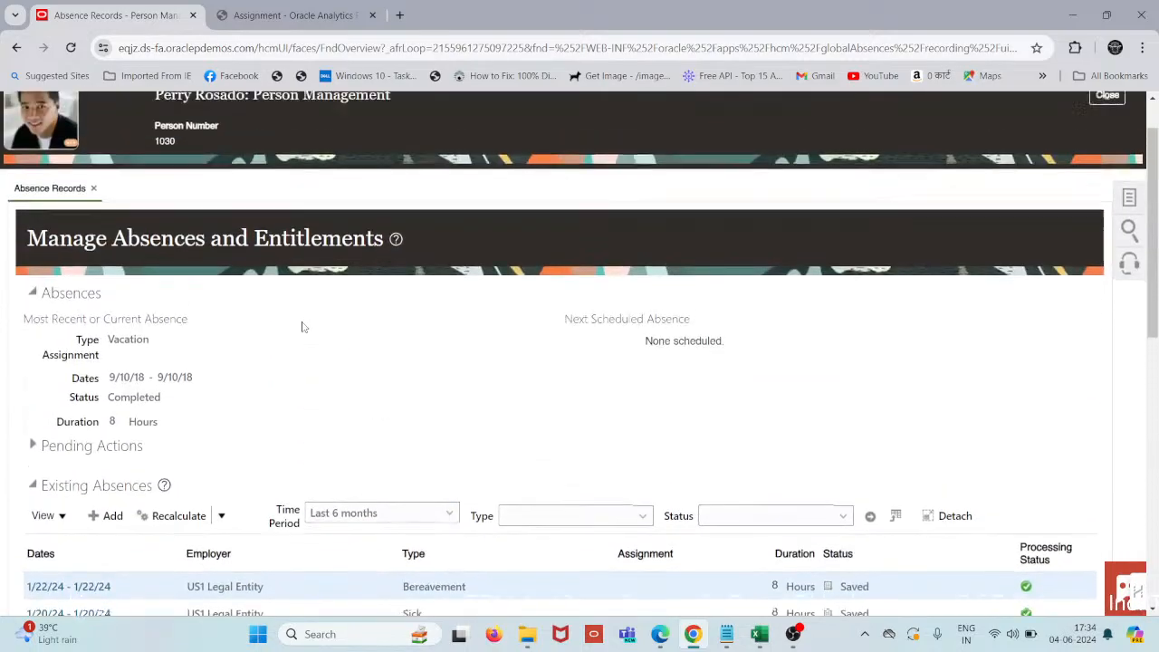
{"action": "scroll", "coordinate": [304, 327], "scroll_direction": "up", "scroll_amount": 1}
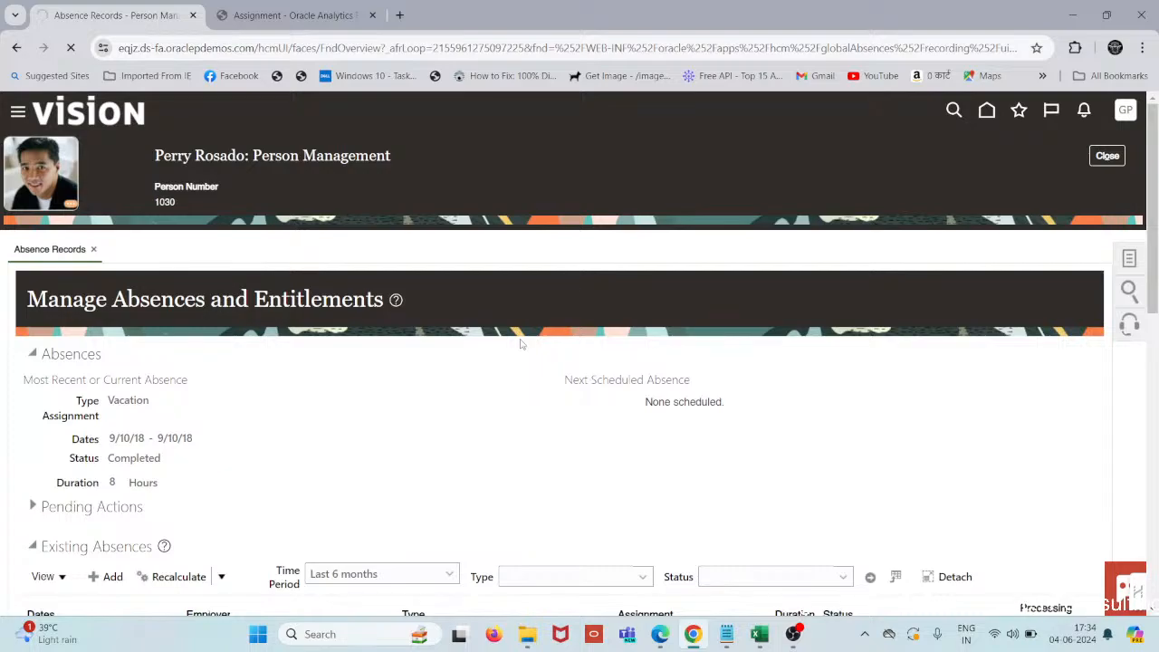
{"action": "scroll", "coordinate": [521, 344], "scroll_direction": "down", "scroll_amount": 3}
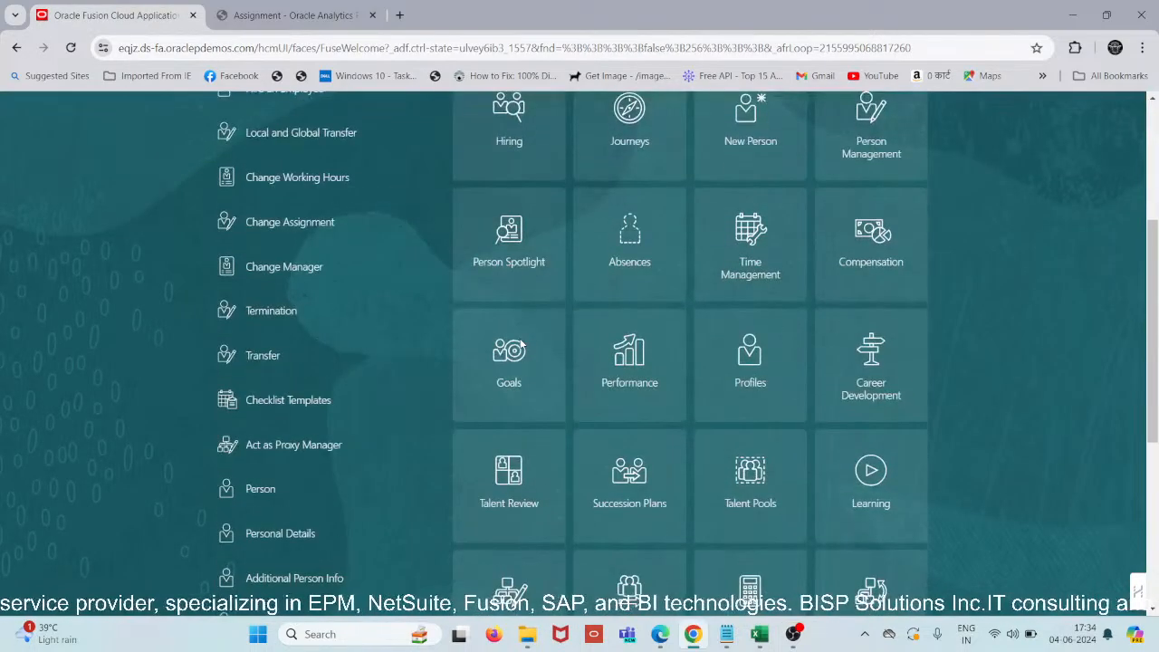
{"action": "scroll", "coordinate": [521, 344], "scroll_direction": "down", "scroll_amount": 2}
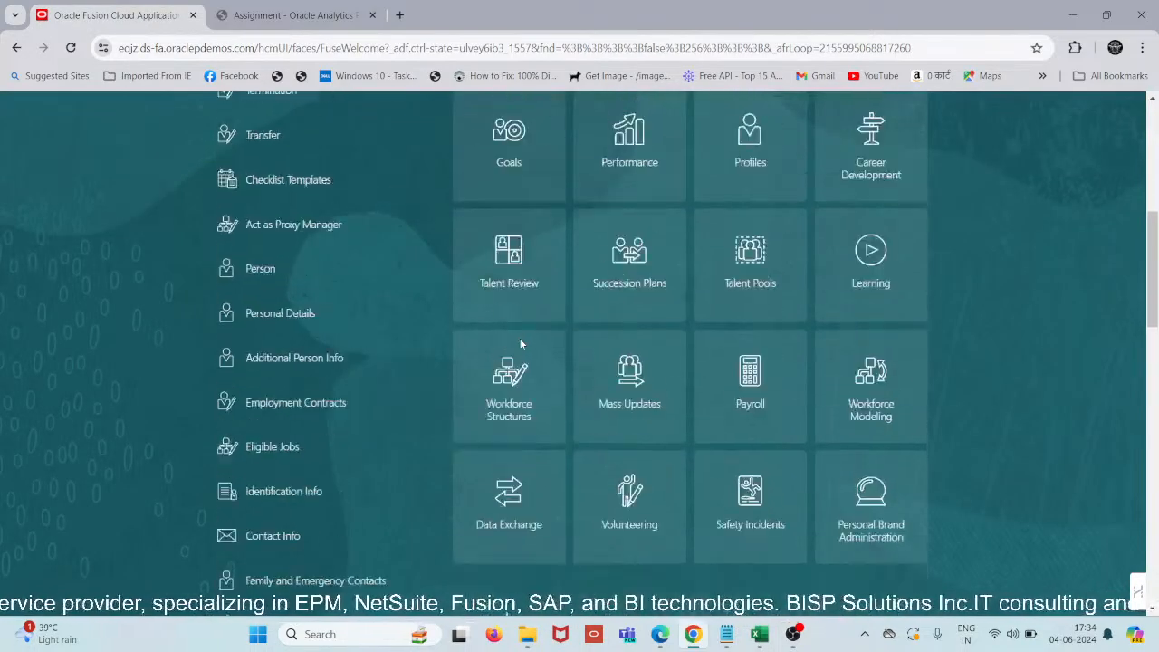
{"action": "left_click", "coordinate": [504, 511]}
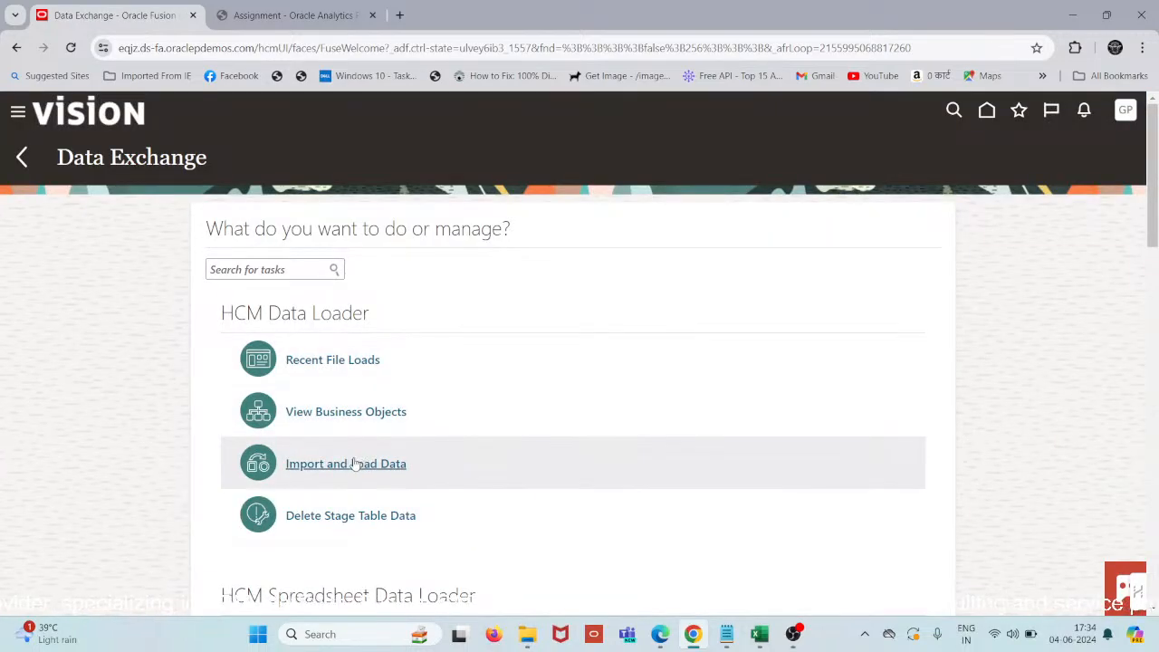
{"action": "left_click", "coordinate": [355, 464]}
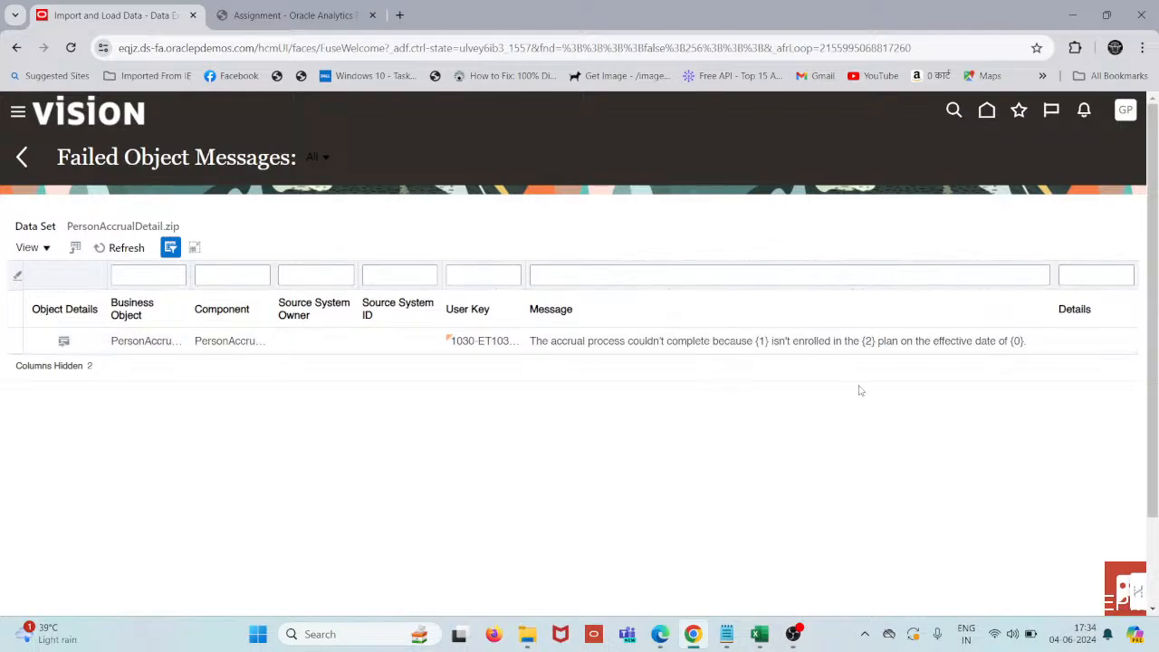
Check the failed object message against the PersonAccrualDetail file in Notepad, and return to the data sets list
{"action": "mouse_move", "coordinate": [726, 625]}
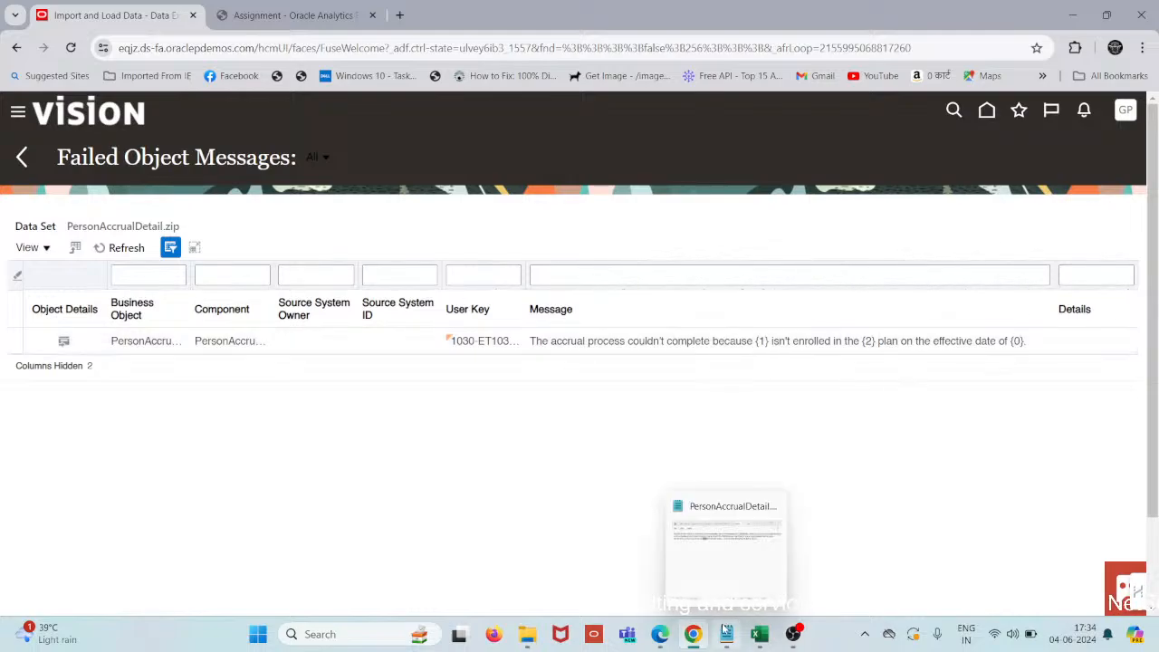
{"action": "mouse_move", "coordinate": [730, 538]}
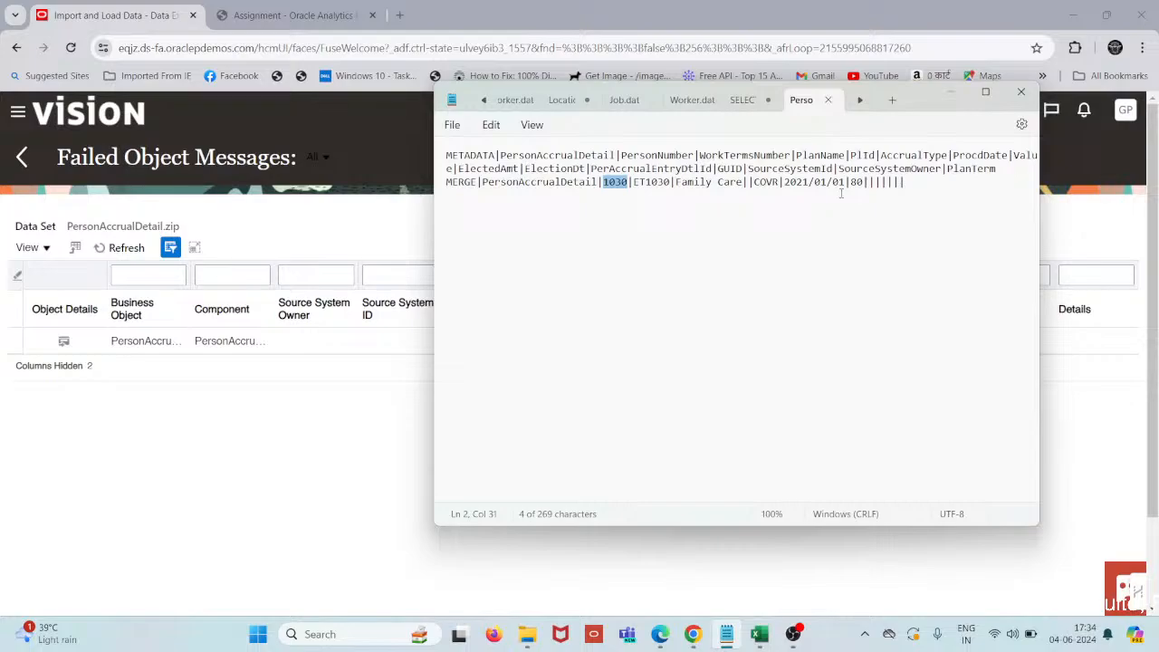
{"action": "left_click", "coordinate": [950, 93]}
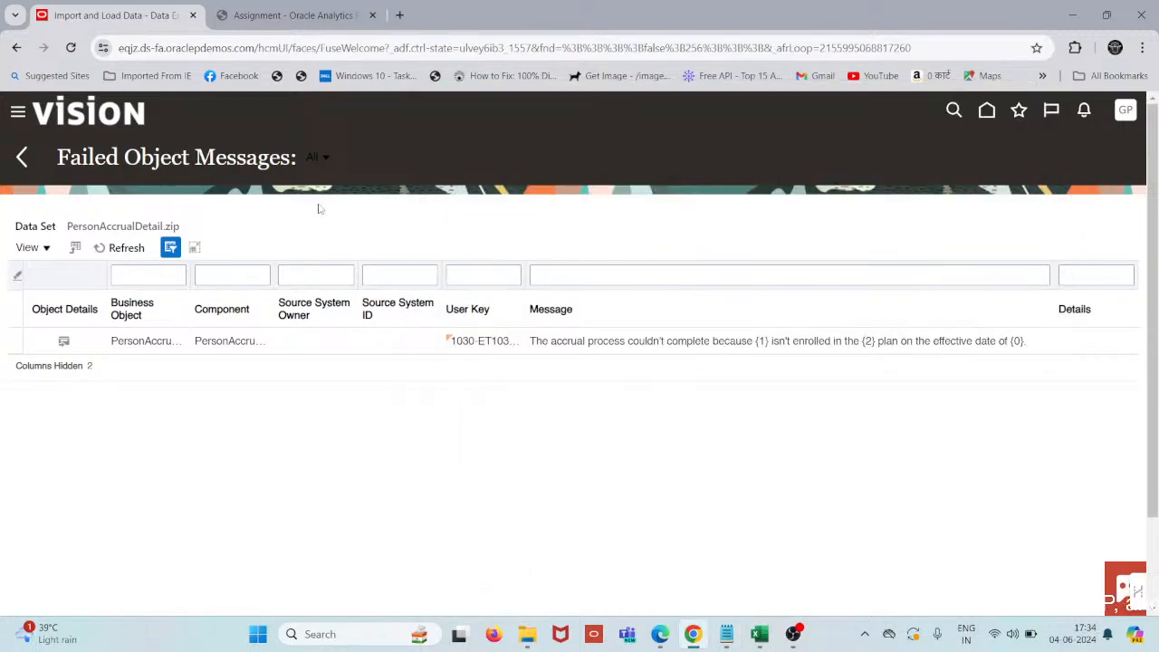
{"action": "left_click", "coordinate": [19, 163]}
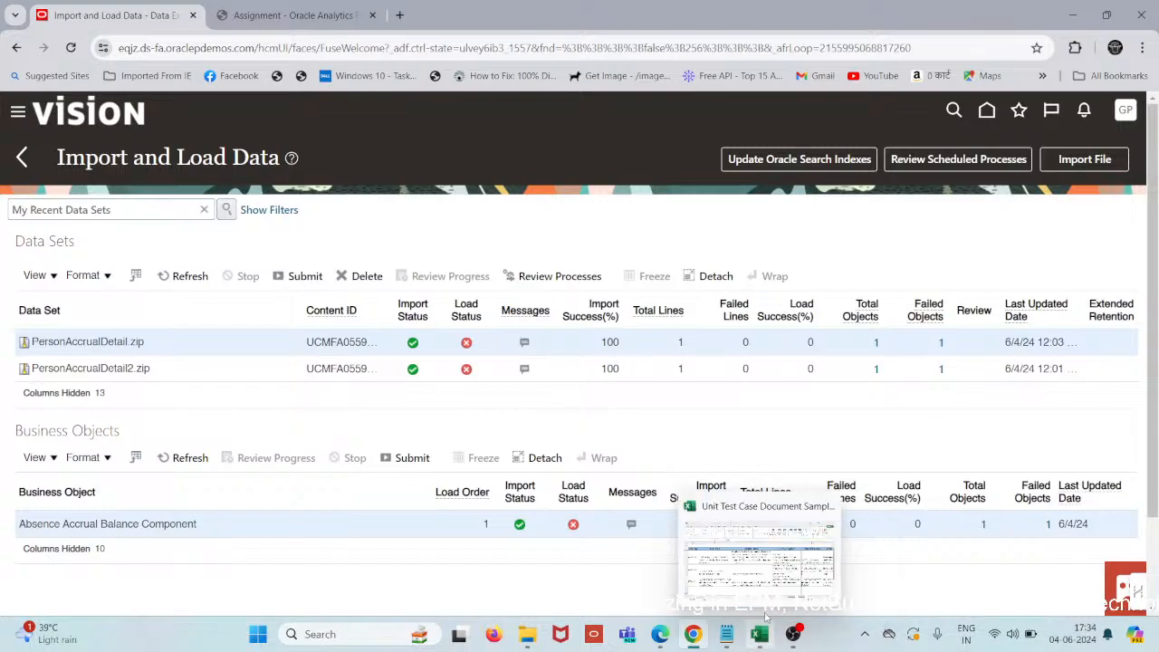
Switch to the Unit Test Case Document workbook in Excel and review the test cases, actions taken and navigation paths
{"action": "left_click", "coordinate": [764, 566]}
{"action": "scroll", "coordinate": [576, 278], "scroll_direction": "right", "scroll_amount": 3}
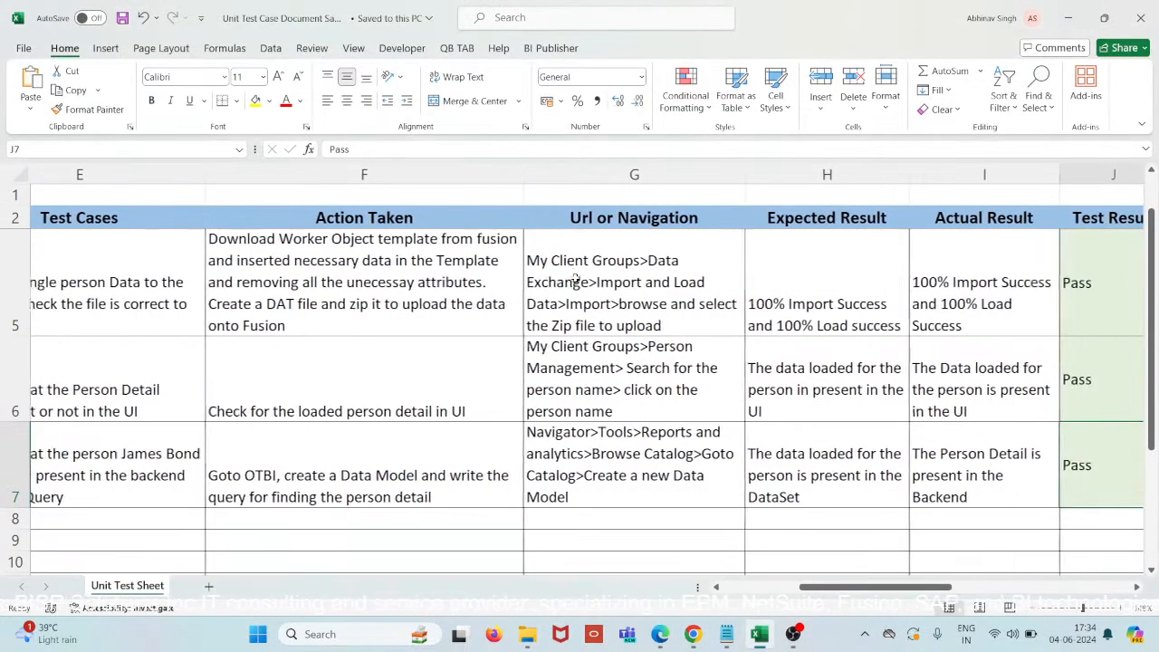
{"action": "scroll", "coordinate": [576, 278], "scroll_direction": "right", "scroll_amount": 3}
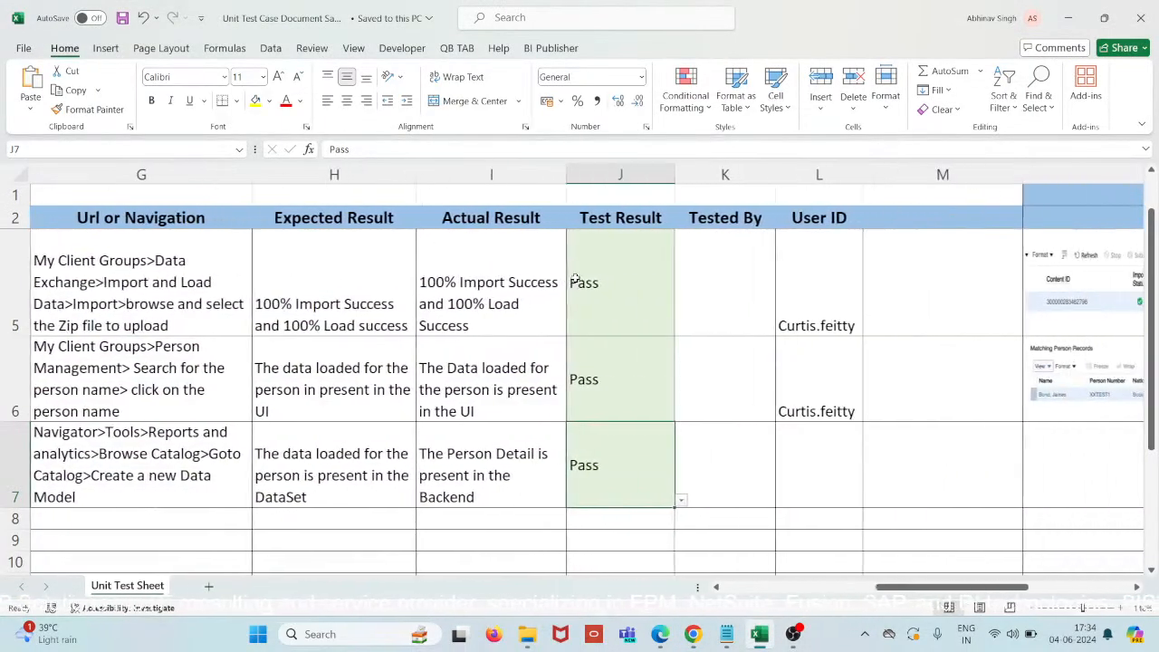
{"action": "scroll", "coordinate": [576, 278], "scroll_direction": "left", "scroll_amount": 2}
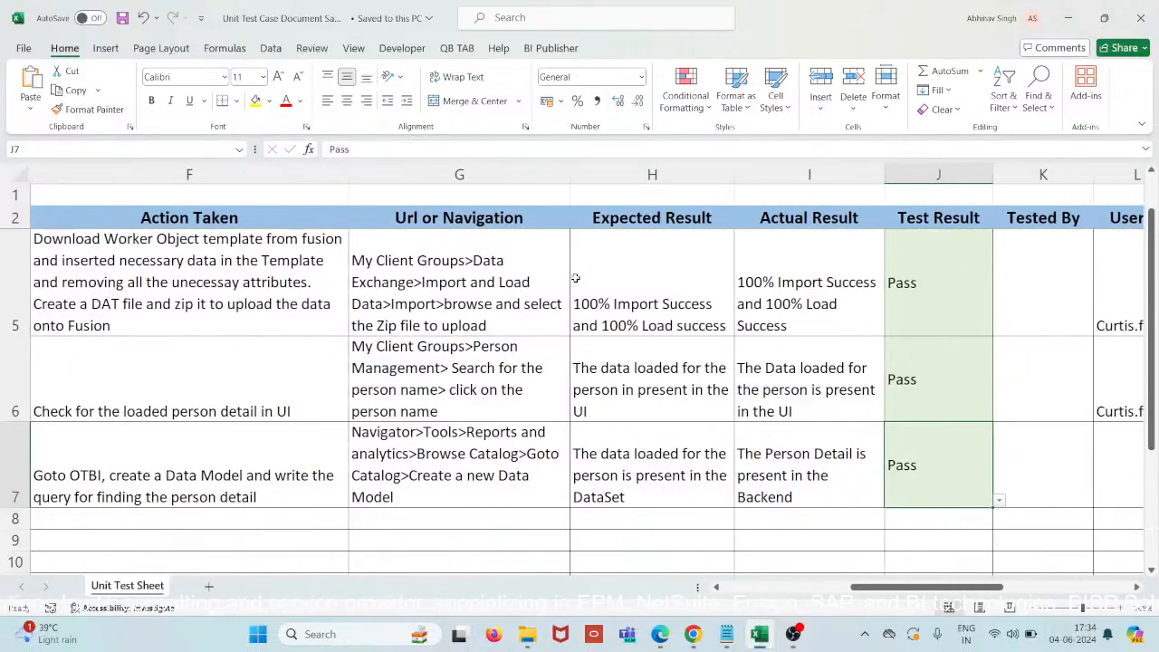
{"action": "scroll", "coordinate": [576, 279], "scroll_direction": "left", "scroll_amount": 3}
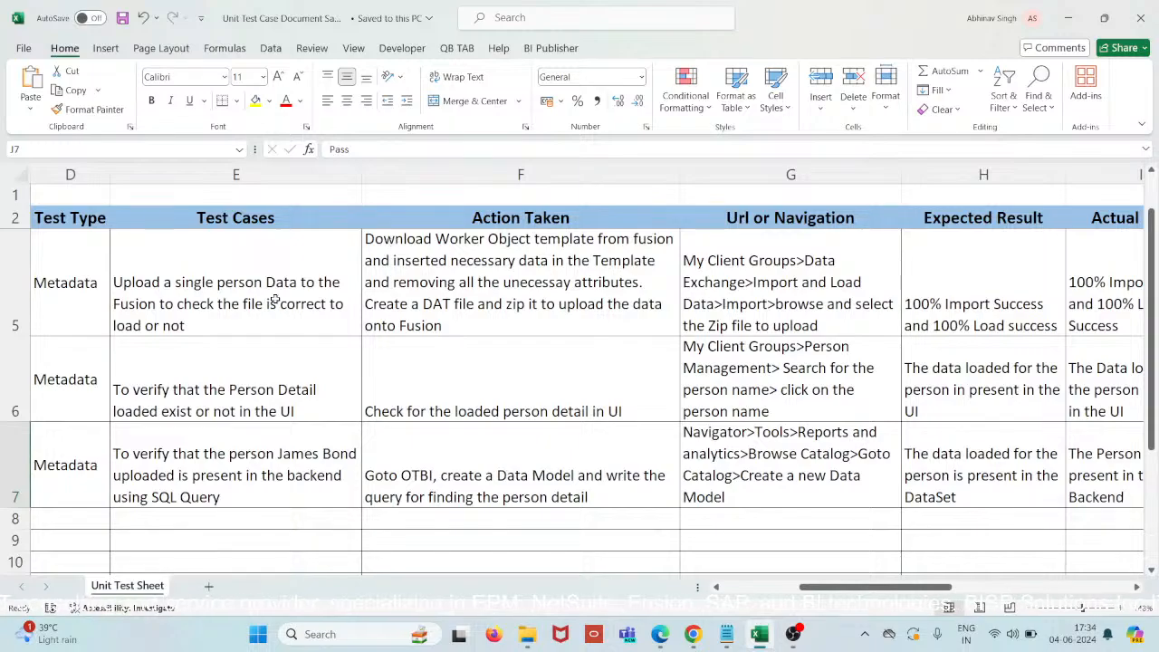
{"action": "scroll", "coordinate": [186, 284], "scroll_direction": "left", "scroll_amount": 2}
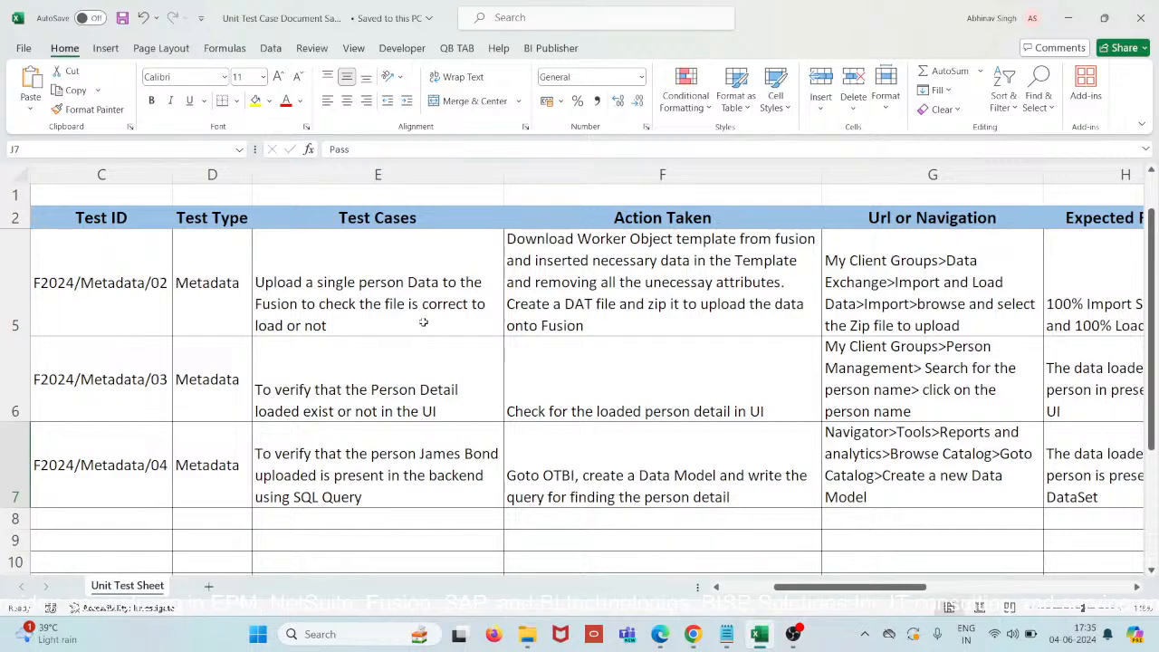
{"action": "scroll", "coordinate": [423, 322], "scroll_direction": "right", "scroll_amount": 1}
{"action": "scroll", "coordinate": [423, 322], "scroll_direction": "right", "scroll_amount": 2}
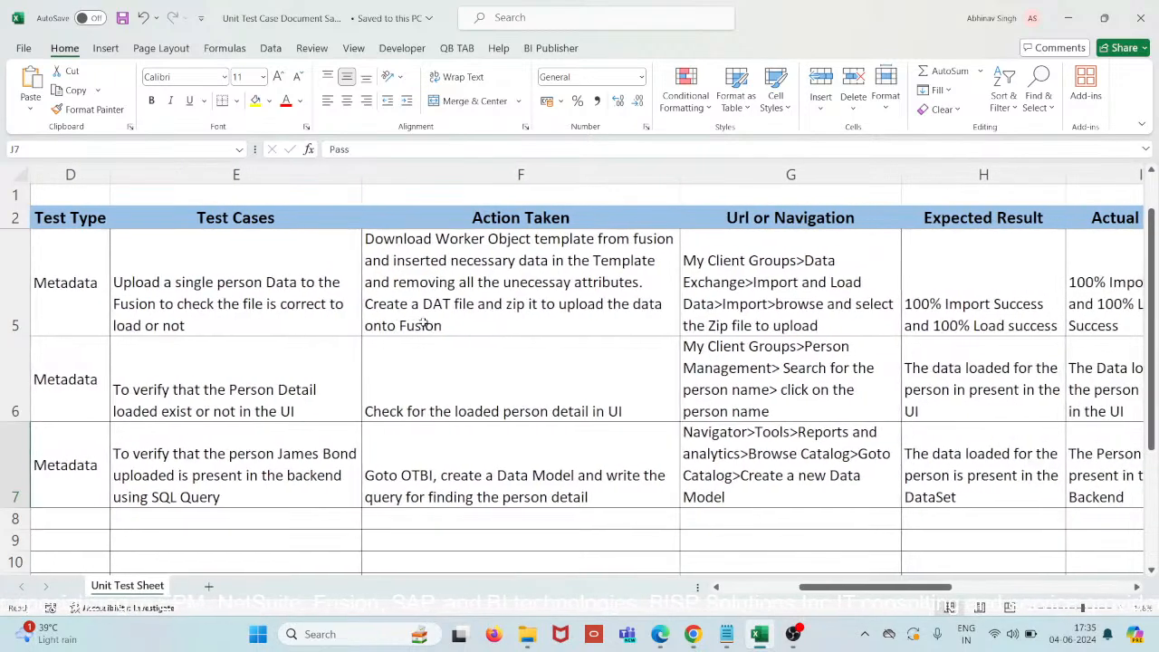
{"action": "scroll", "coordinate": [423, 322], "scroll_direction": "right", "scroll_amount": 2}
{"action": "scroll", "coordinate": [423, 321], "scroll_direction": "right", "scroll_amount": 1}
{"action": "scroll", "coordinate": [423, 322], "scroll_direction": "left", "scroll_amount": 1}
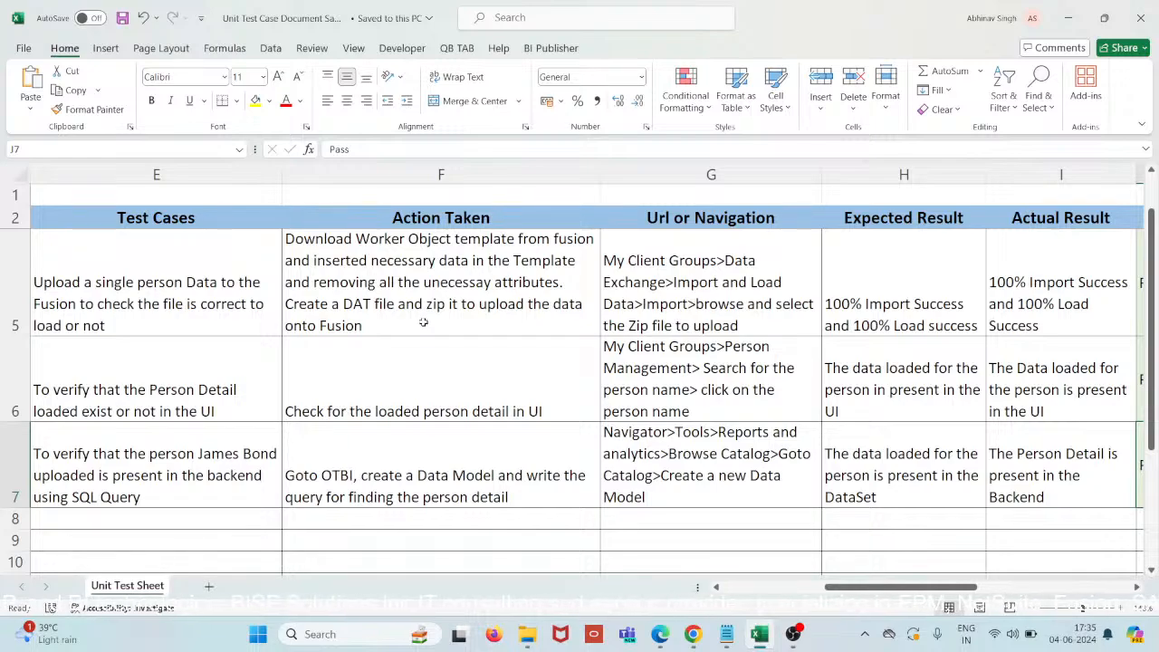
Compare the expected, actual and test results of the listed test cases, and return to the first columns of the sheet
{"action": "scroll", "coordinate": [423, 322], "scroll_direction": "right", "scroll_amount": 3}
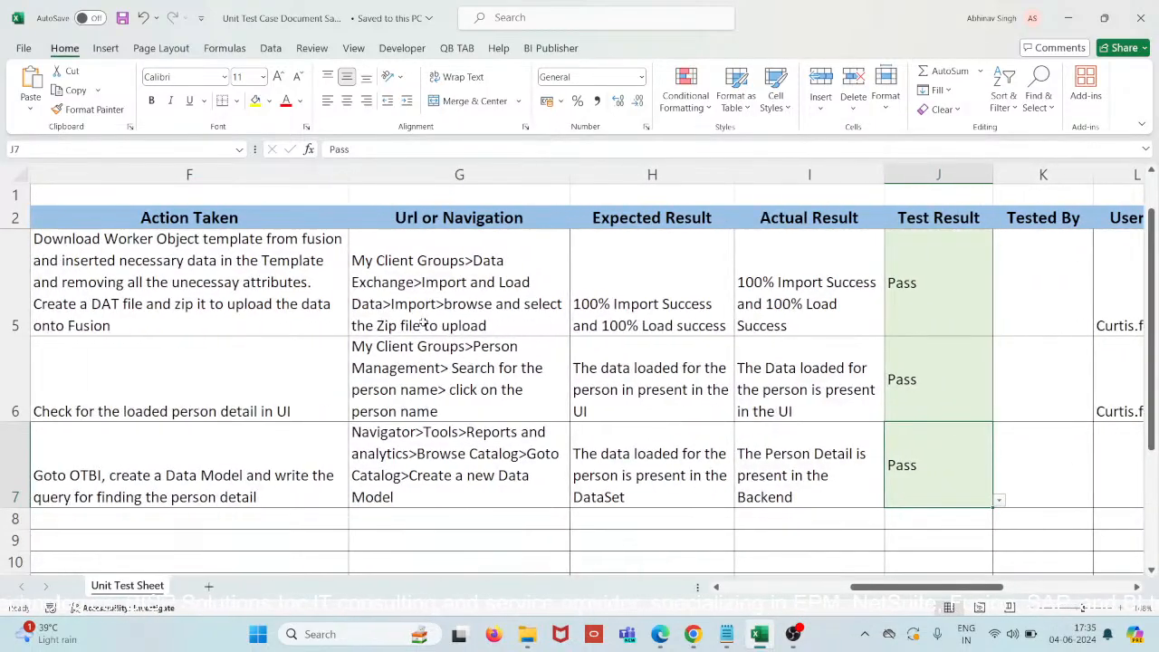
{"action": "scroll", "coordinate": [423, 323], "scroll_direction": "right", "scroll_amount": 2}
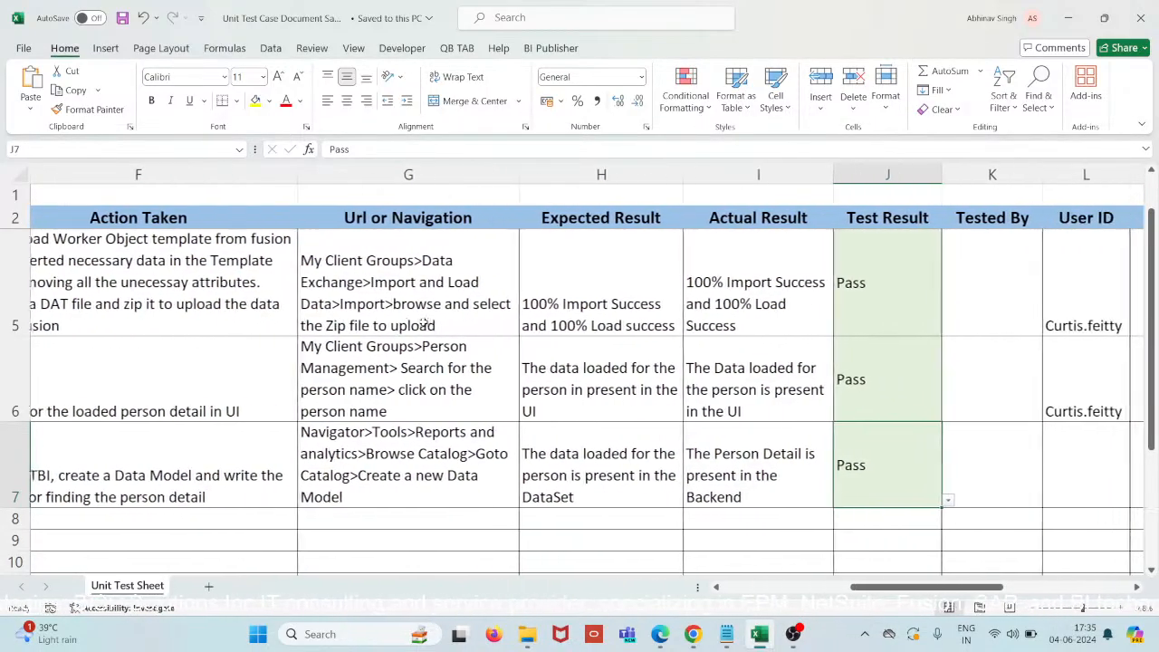
{"action": "scroll", "coordinate": [423, 323], "scroll_direction": "left", "scroll_amount": 2}
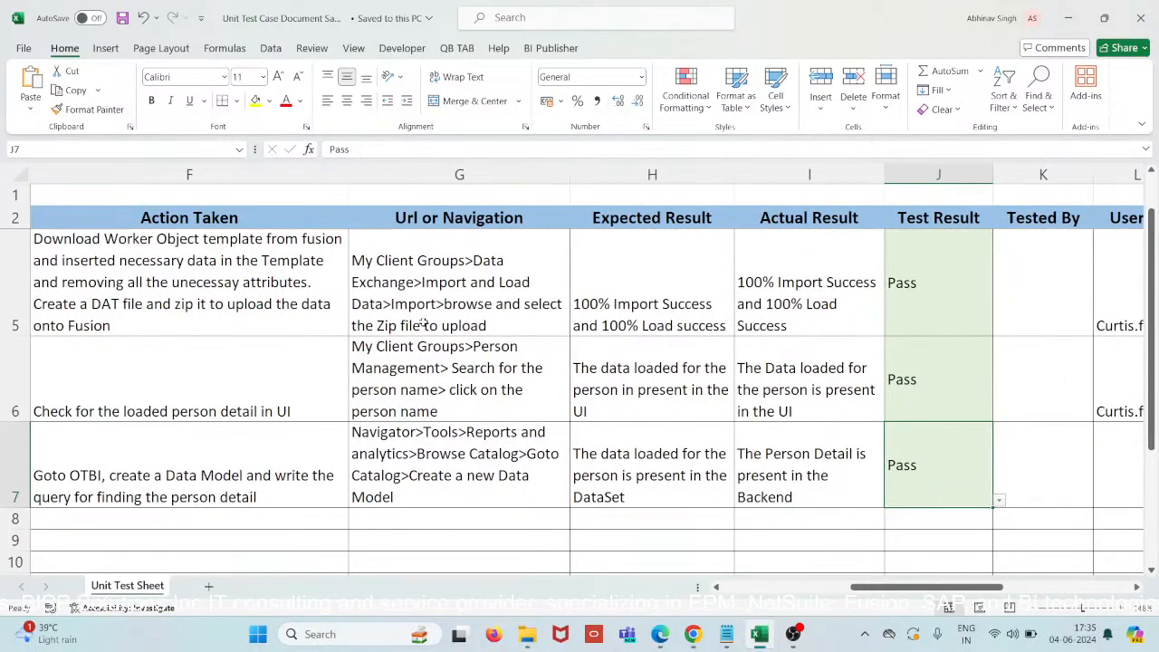
{"action": "scroll", "coordinate": [423, 323], "scroll_direction": "right", "scroll_amount": 2}
{"action": "scroll", "coordinate": [423, 323], "scroll_direction": "left", "scroll_amount": 2}
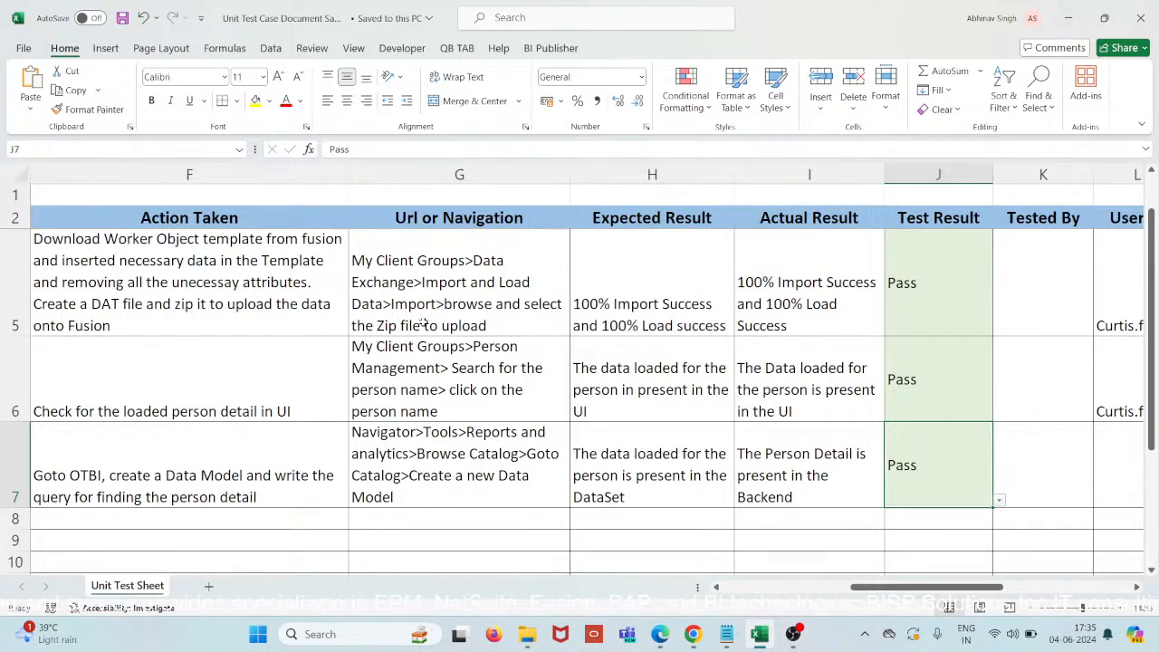
{"action": "scroll", "coordinate": [423, 324], "scroll_direction": "right", "scroll_amount": 2}
{"action": "scroll", "coordinate": [544, 321], "scroll_direction": "left", "scroll_amount": 2}
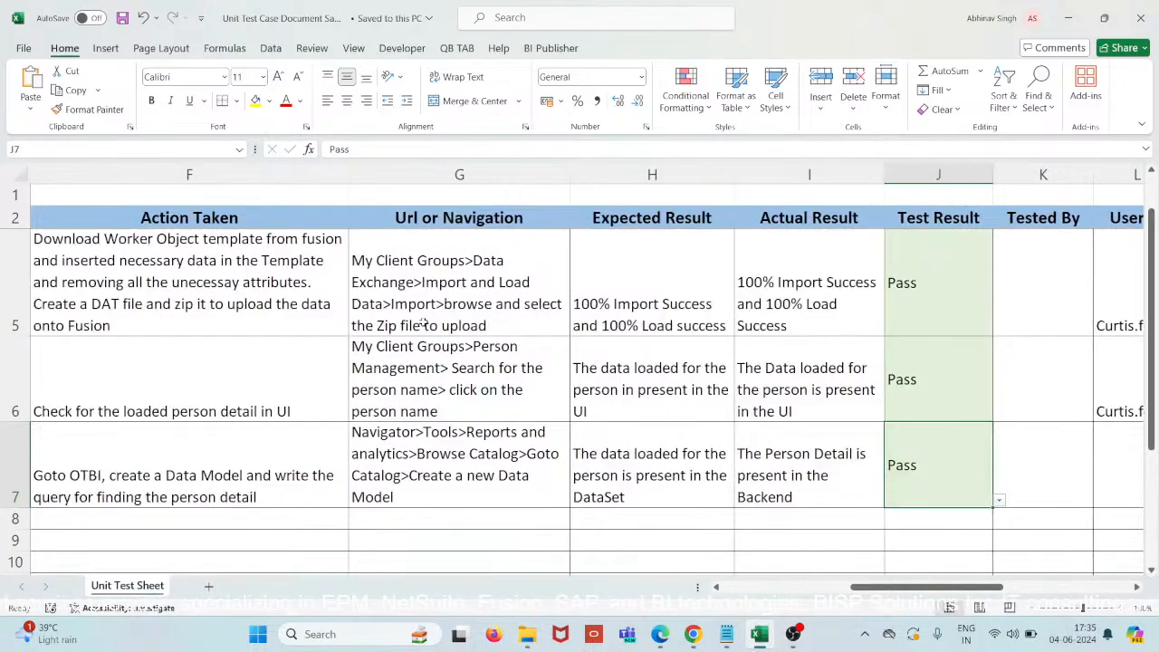
{"action": "scroll", "coordinate": [601, 319], "scroll_direction": "right", "scroll_amount": 3}
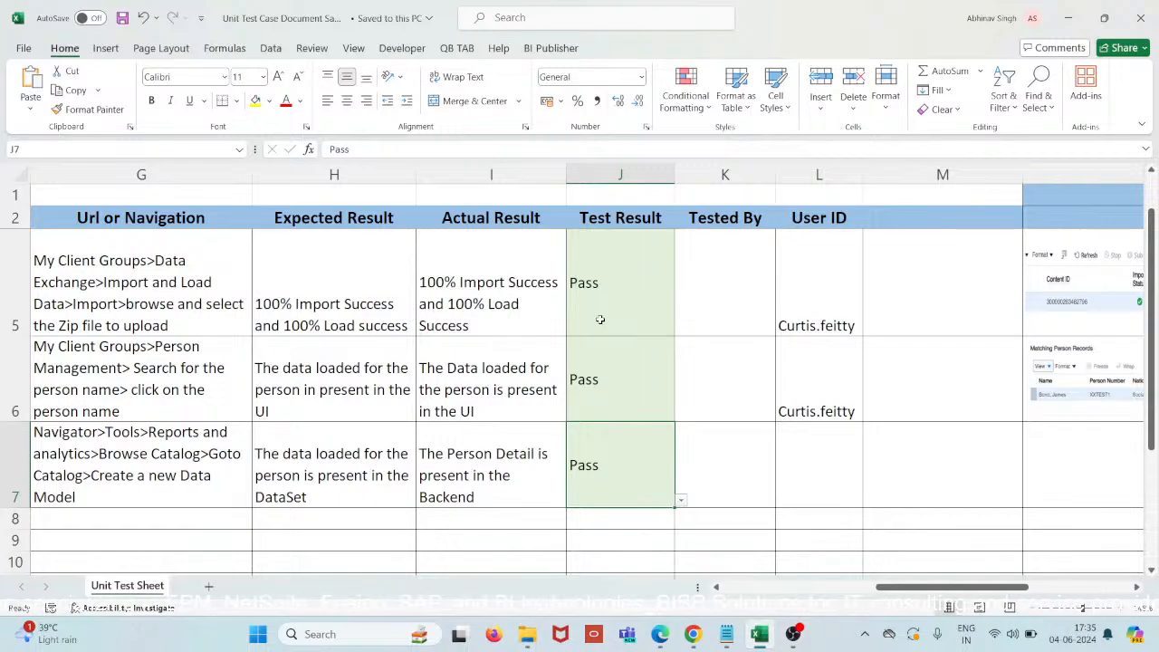
{"action": "left_click", "coordinate": [517, 319]}
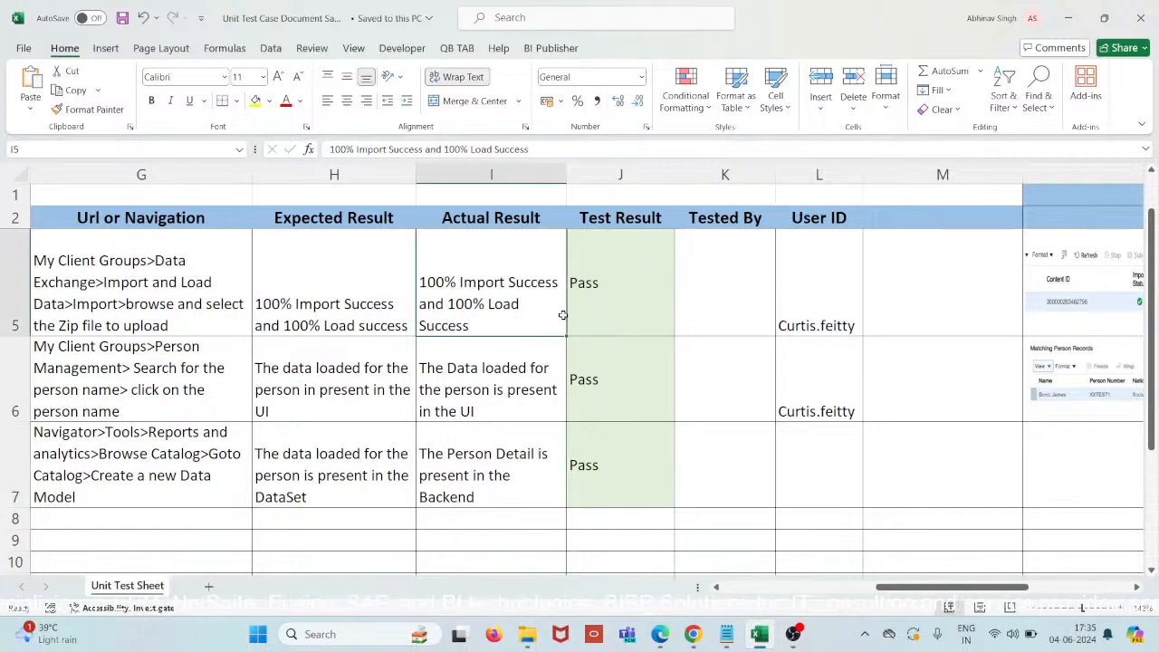
{"action": "left_click", "coordinate": [592, 309]}
{"action": "scroll", "coordinate": [591, 309], "scroll_direction": "left", "scroll_amount": 6}
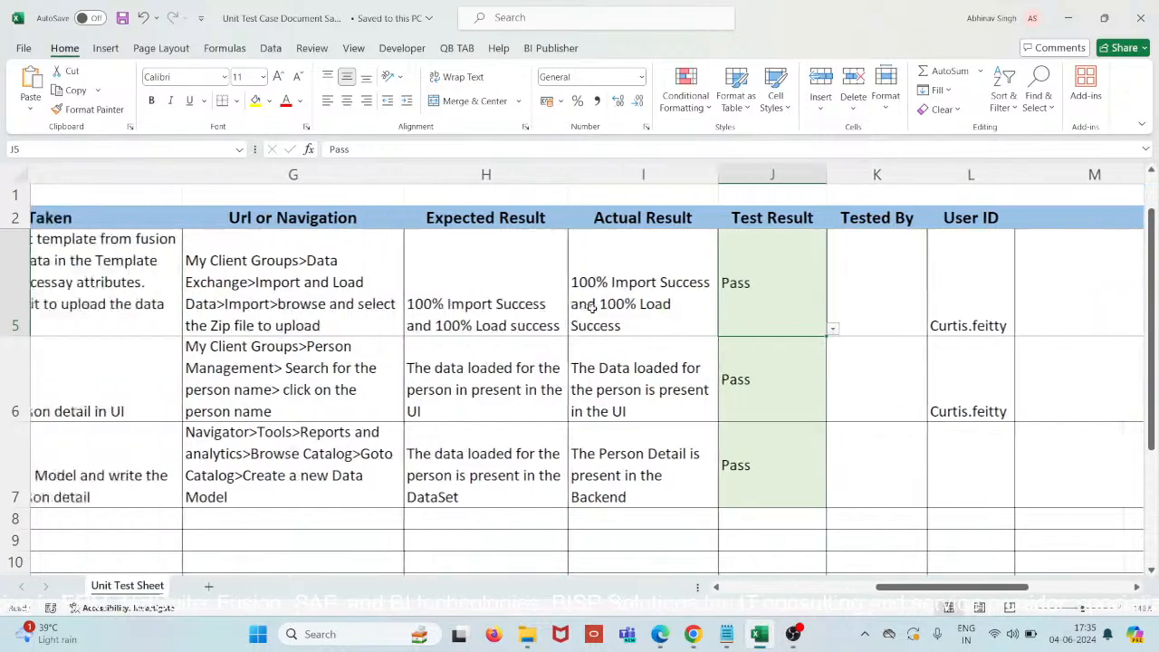
{"action": "scroll", "coordinate": [592, 309], "scroll_direction": "left", "scroll_amount": 1}
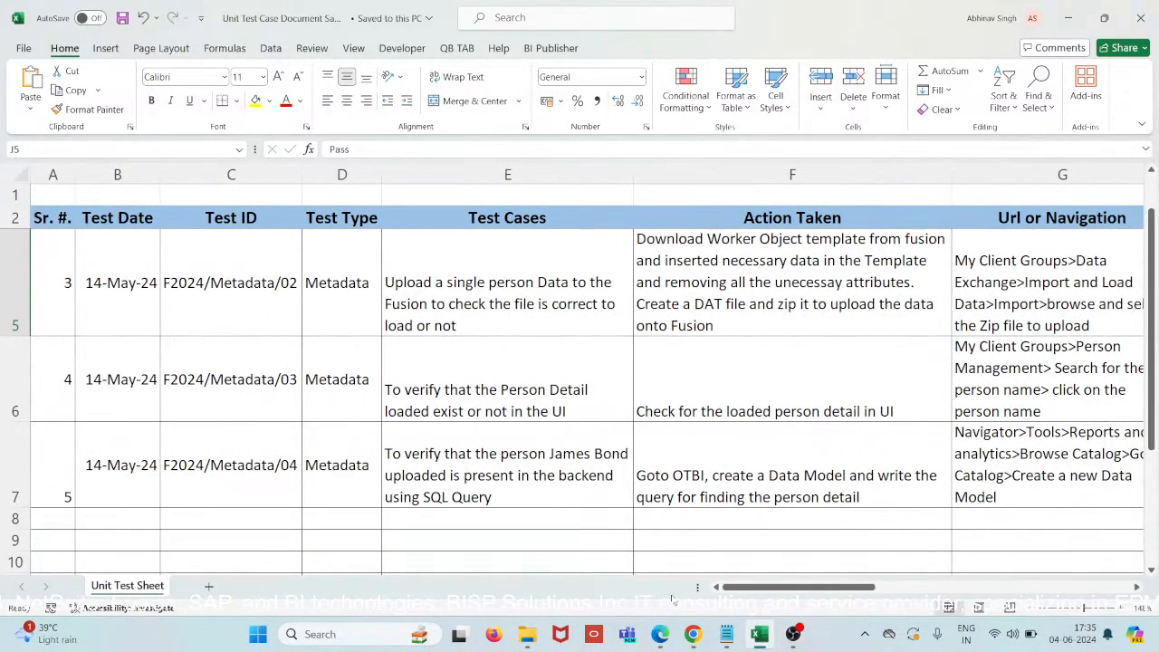
Review test cases F2024/Metadata/02 to 04 once more across the sheet through their test results, and return to the first columns
{"action": "scroll", "coordinate": [605, 466], "scroll_direction": "up", "scroll_amount": 1}
{"action": "scroll", "coordinate": [604, 466], "scroll_direction": "down", "scroll_amount": 1}
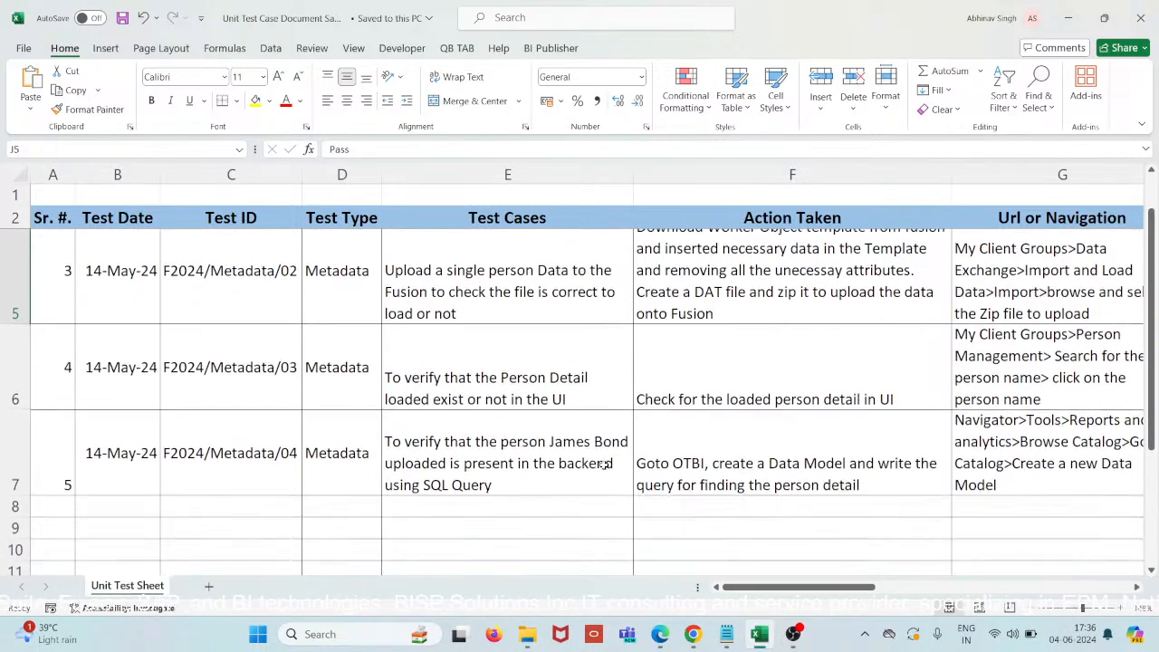
{"action": "scroll", "coordinate": [604, 466], "scroll_direction": "up", "scroll_amount": 1}
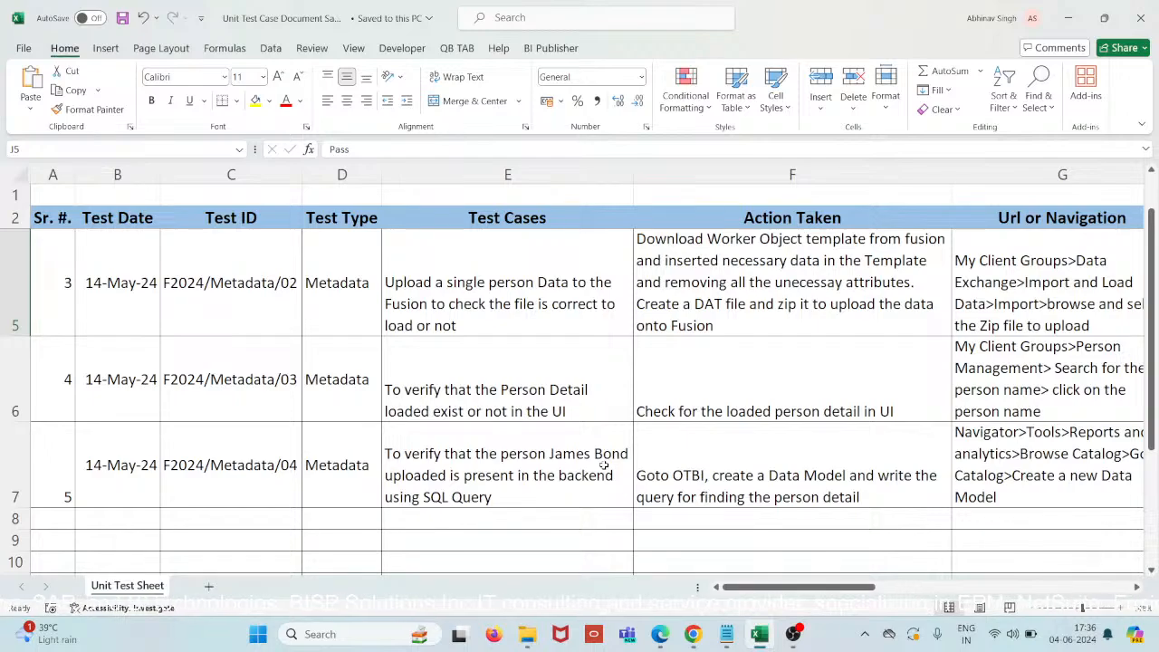
{"action": "scroll", "coordinate": [604, 465], "scroll_direction": "right", "scroll_amount": 5}
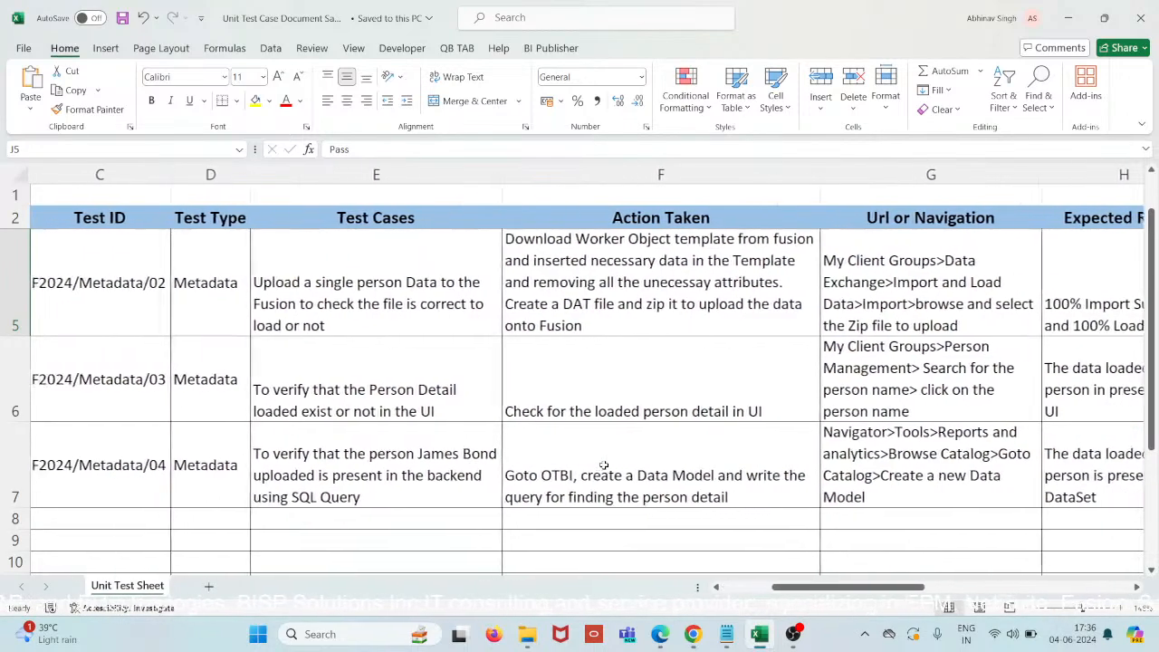
{"action": "scroll", "coordinate": [604, 465], "scroll_direction": "right", "scroll_amount": 3}
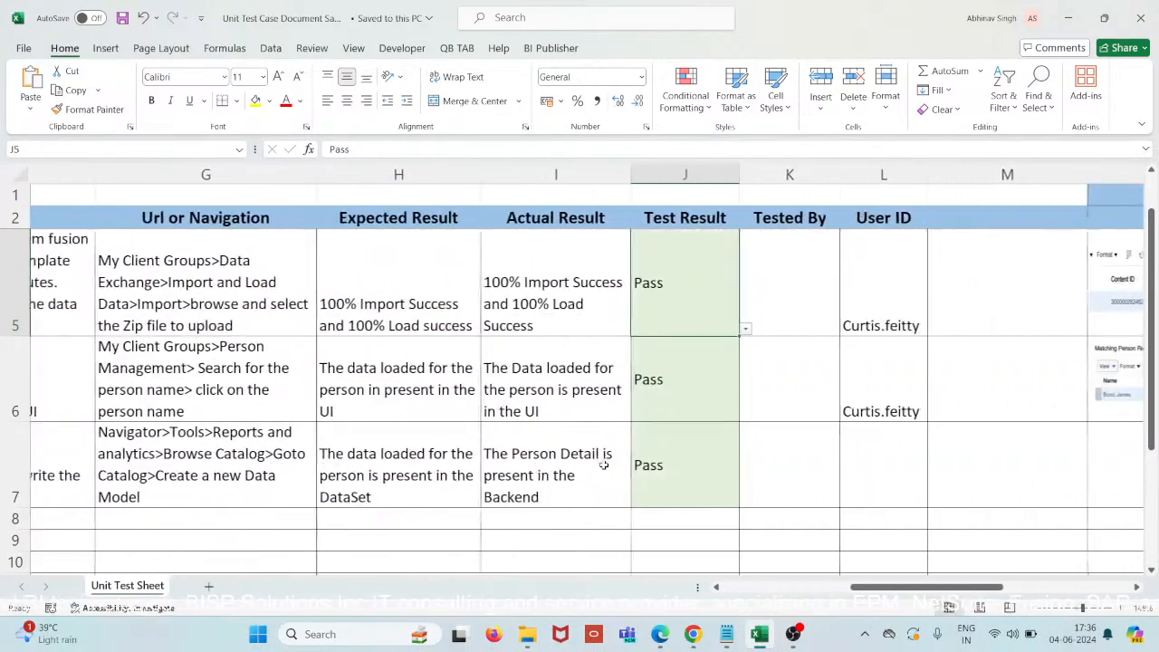
{"action": "scroll", "coordinate": [604, 466], "scroll_direction": "left", "scroll_amount": 8}
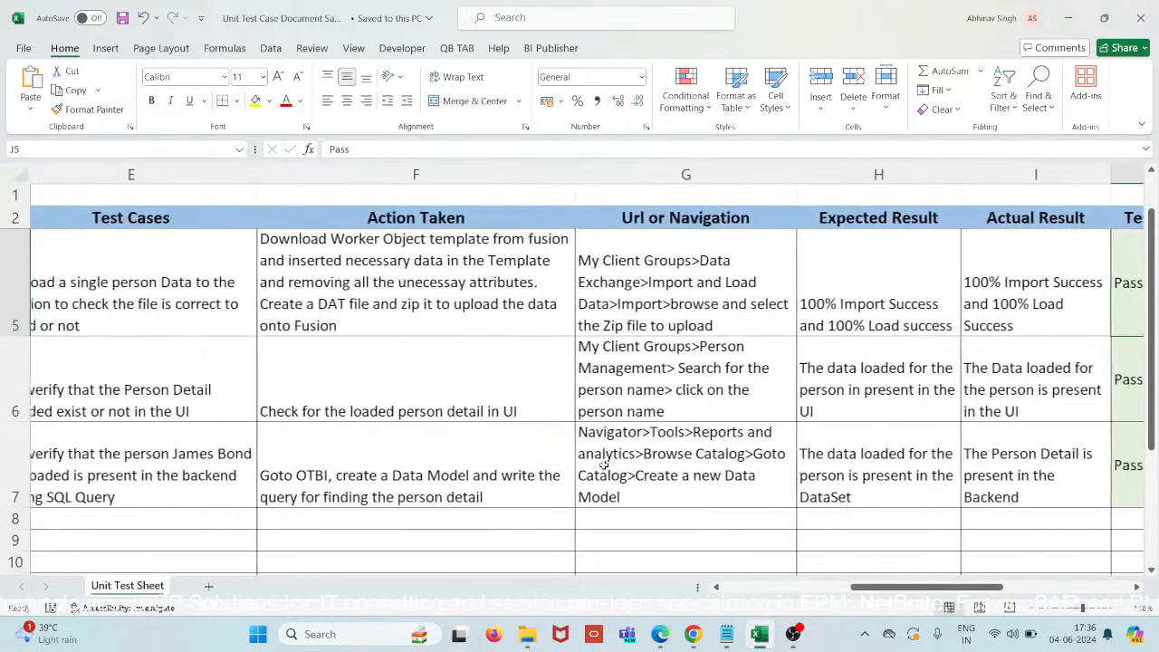
{"action": "scroll", "coordinate": [604, 466], "scroll_direction": "left", "scroll_amount": 2}
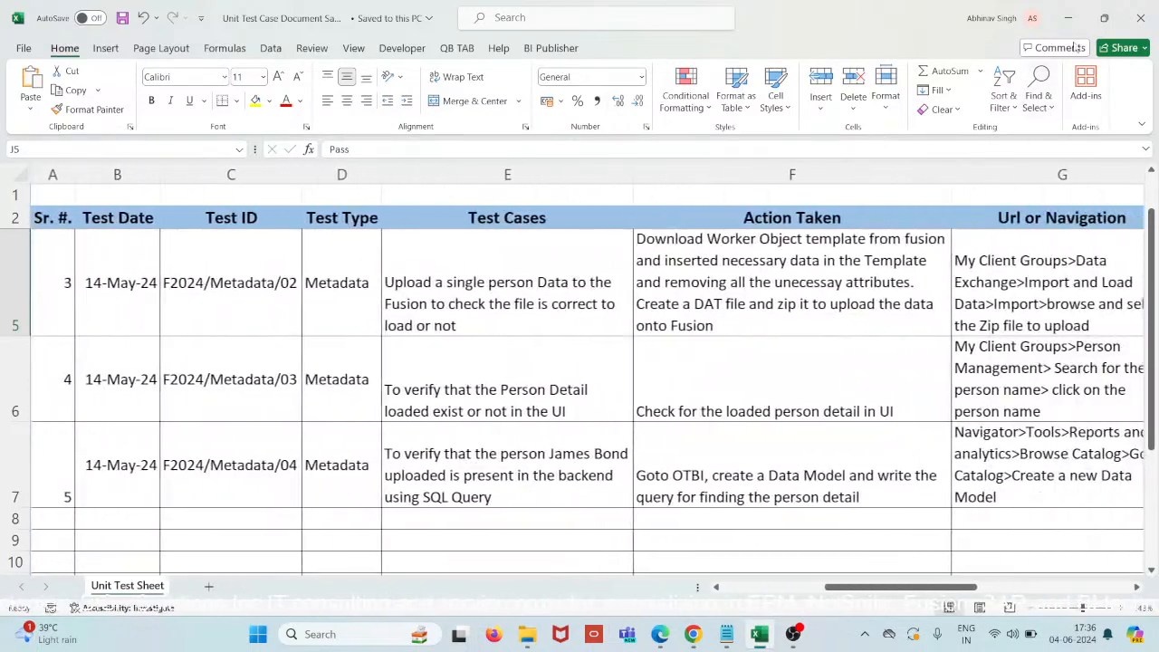
Switch to Chrome, return the Fusion session to its home page, and leave the Assignment data model for the analytics Catalog without saving
{"action": "left_click", "coordinate": [1067, 22]}
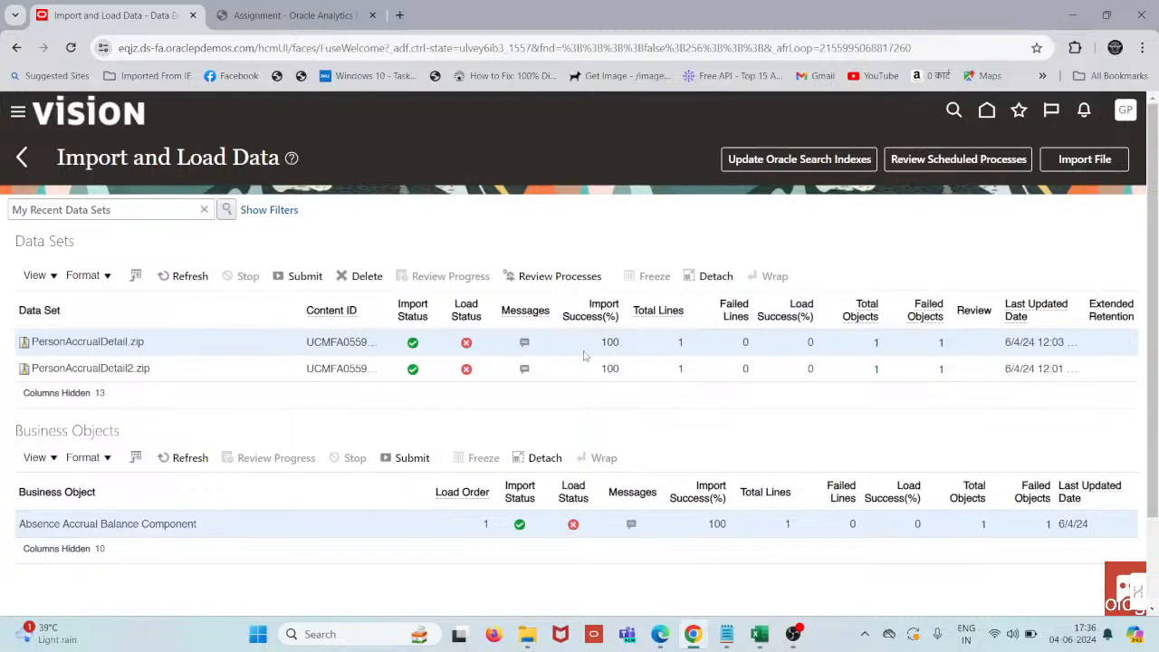
{"action": "left_click", "coordinate": [88, 124]}
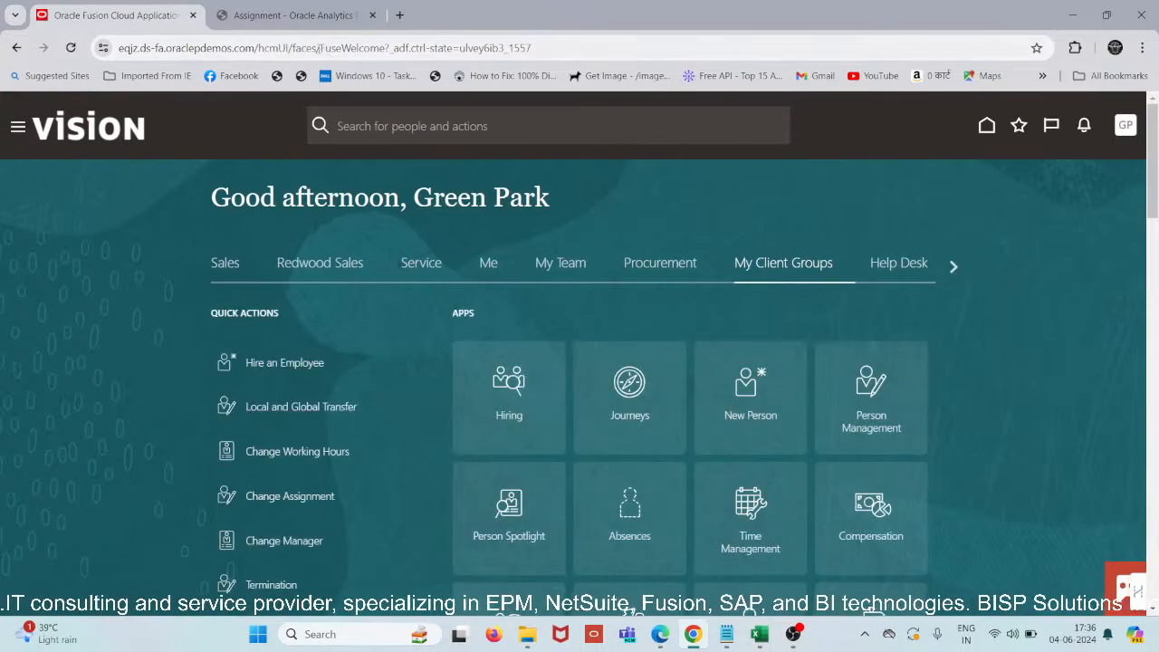
{"action": "left_click", "coordinate": [290, 13]}
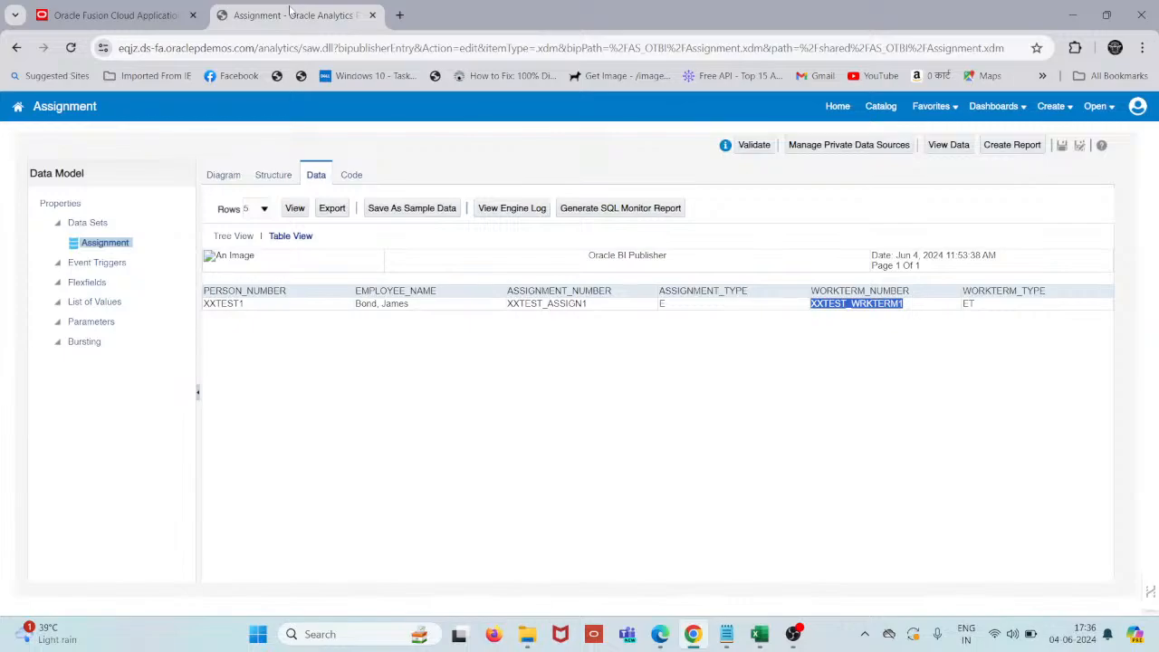
{"action": "left_click", "coordinate": [898, 112]}
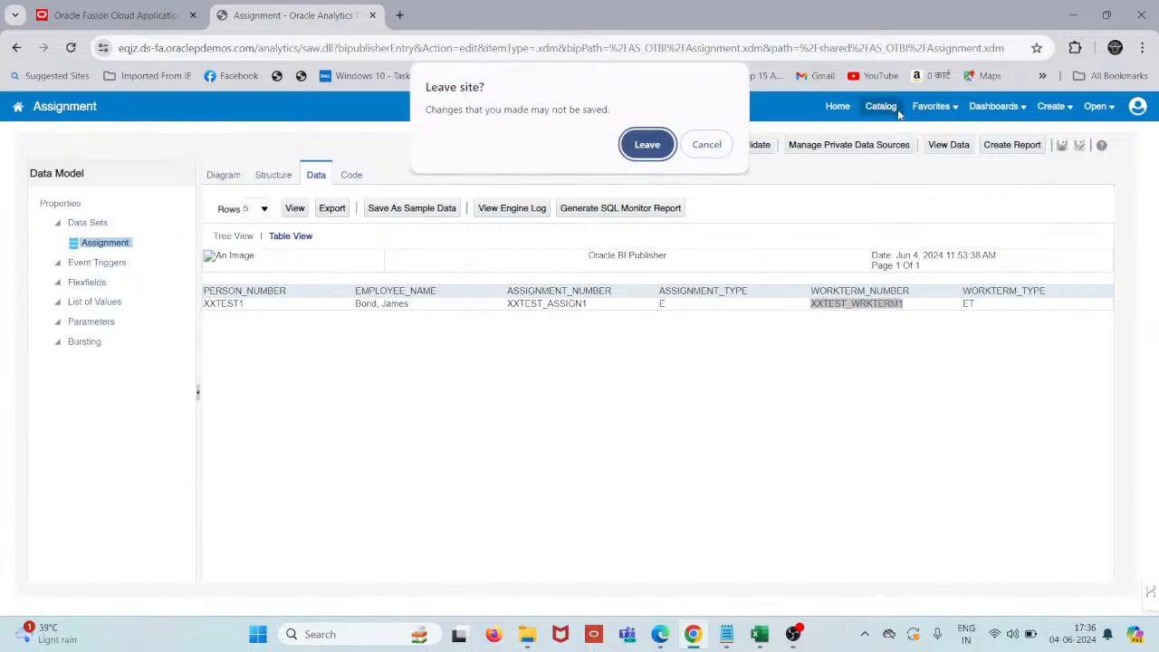
{"action": "left_click", "coordinate": [647, 155]}
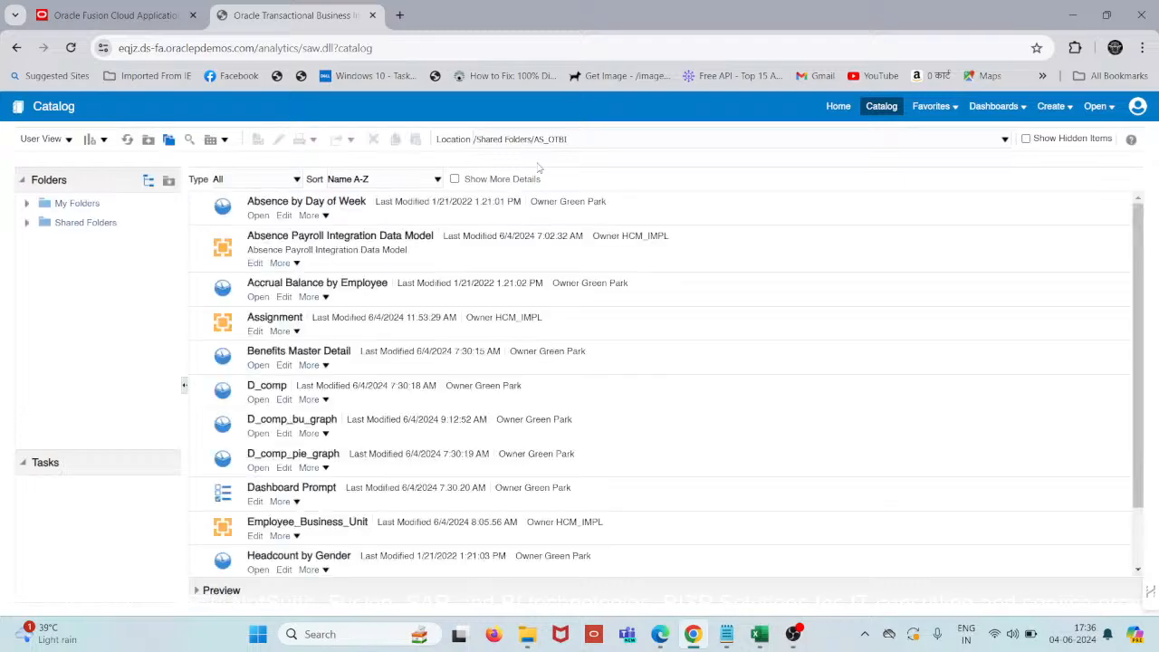
Open the Leavers Detail analysis from the AS_OTBI folder and examine its charts of leavers by reason, gender and location
{"action": "scroll", "coordinate": [385, 378], "scroll_direction": "down", "scroll_amount": 2}
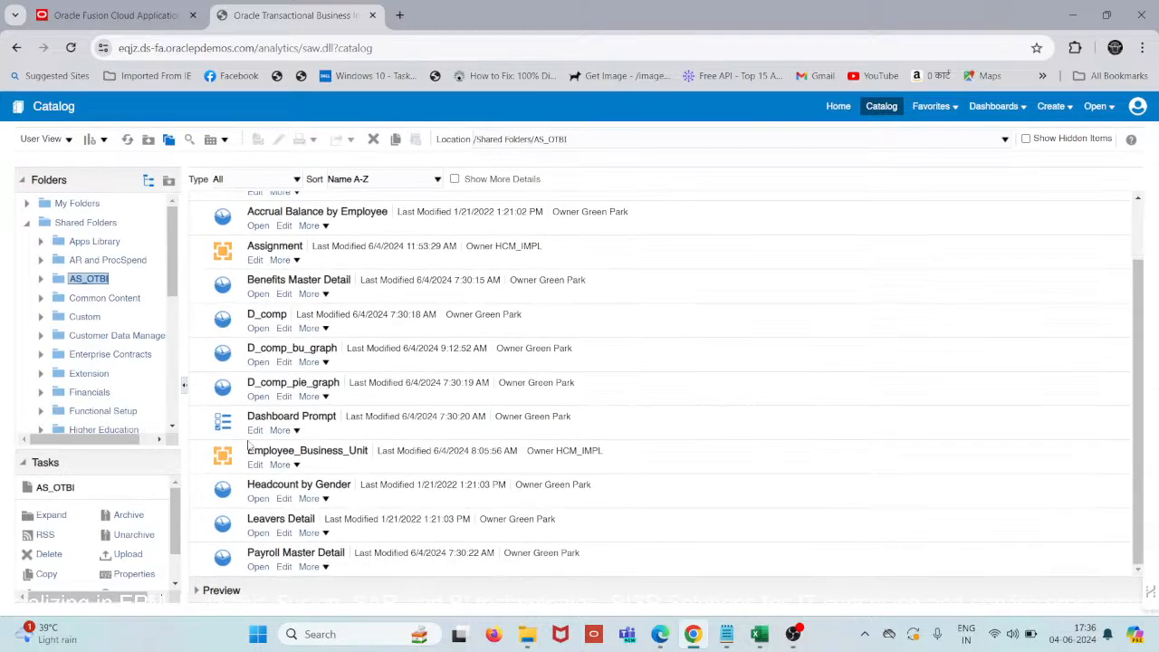
{"action": "left_click", "coordinate": [284, 534]}
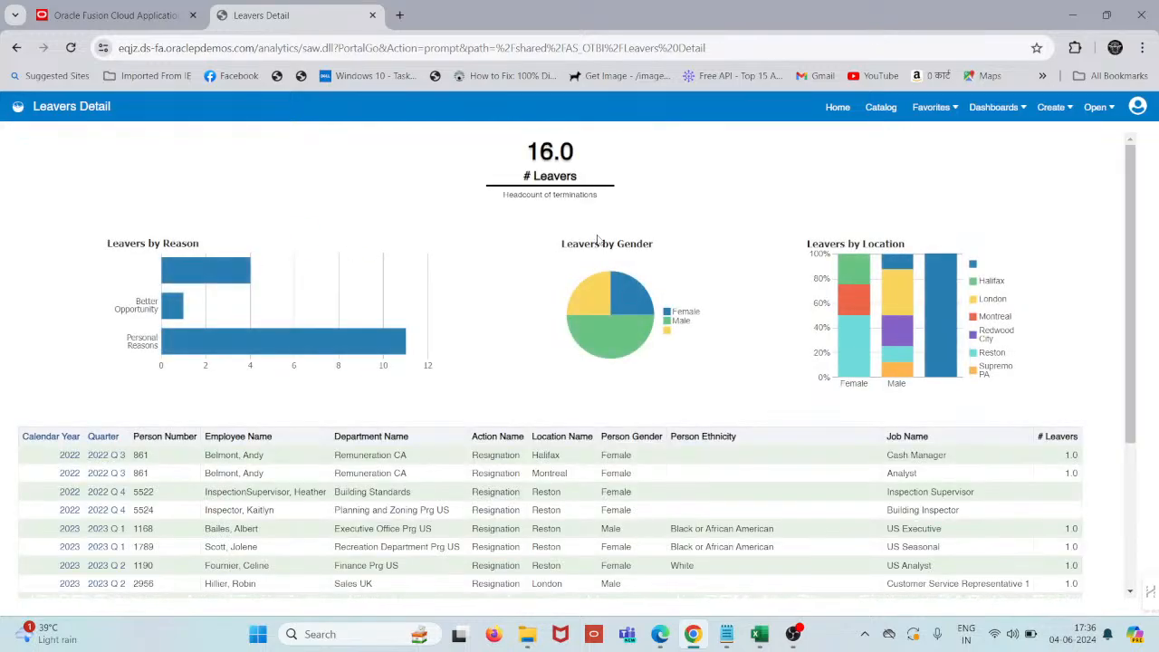
{"action": "scroll", "coordinate": [598, 240], "scroll_direction": "down", "scroll_amount": 1}
{"action": "scroll", "coordinate": [598, 239], "scroll_direction": "up", "scroll_amount": 1}
{"action": "mouse_move", "coordinate": [193, 260]}
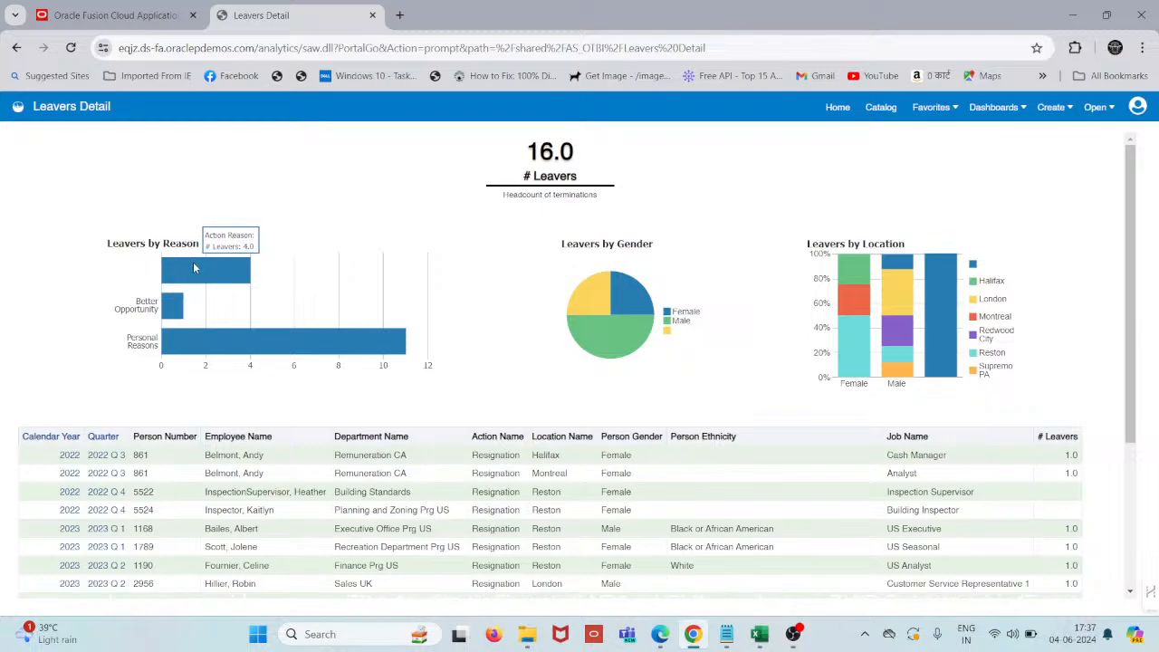
{"action": "mouse_move", "coordinate": [171, 313]}
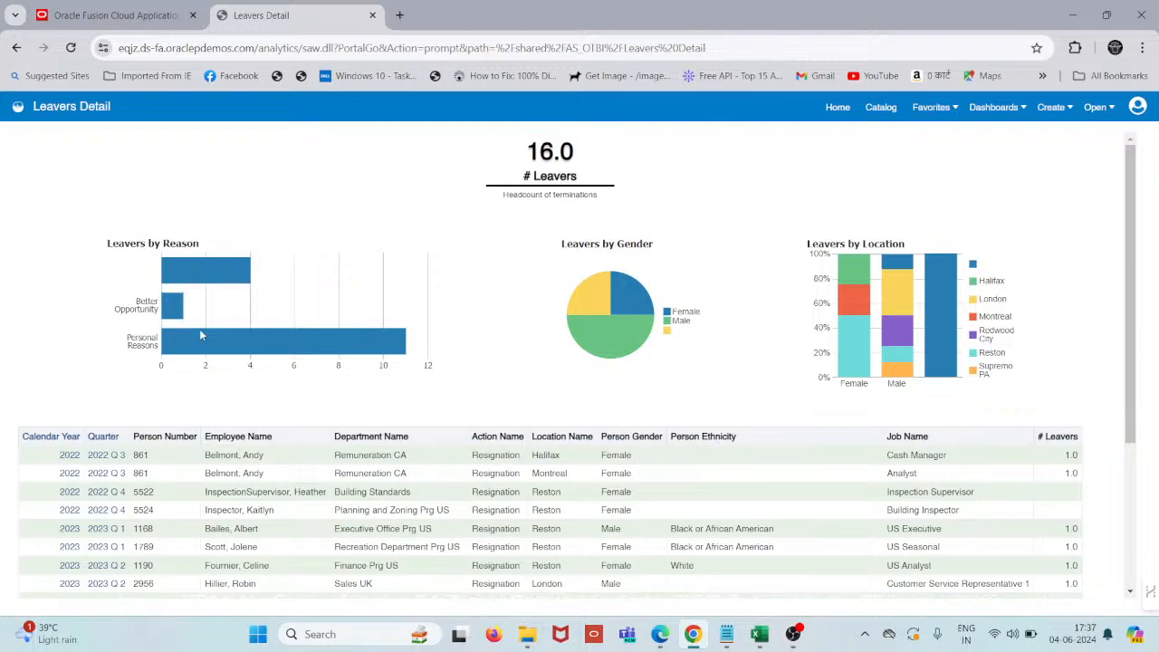
{"action": "mouse_move", "coordinate": [208, 341]}
{"action": "mouse_move", "coordinate": [394, 344]}
{"action": "mouse_move", "coordinate": [591, 350]}
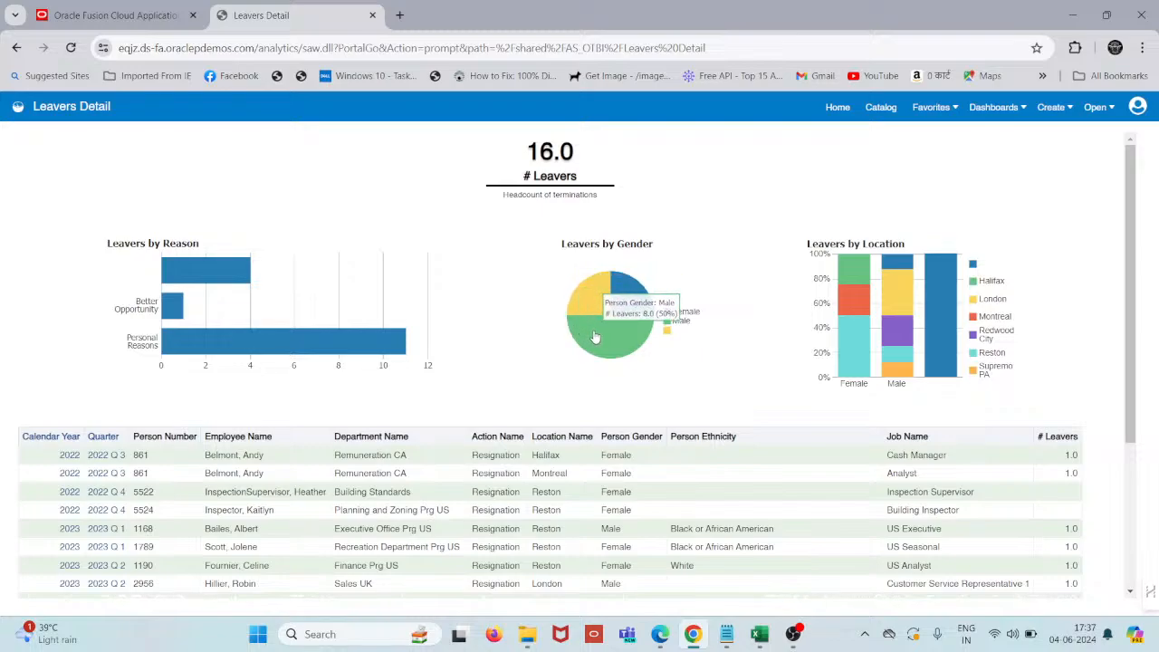
{"action": "mouse_move", "coordinate": [856, 340]}
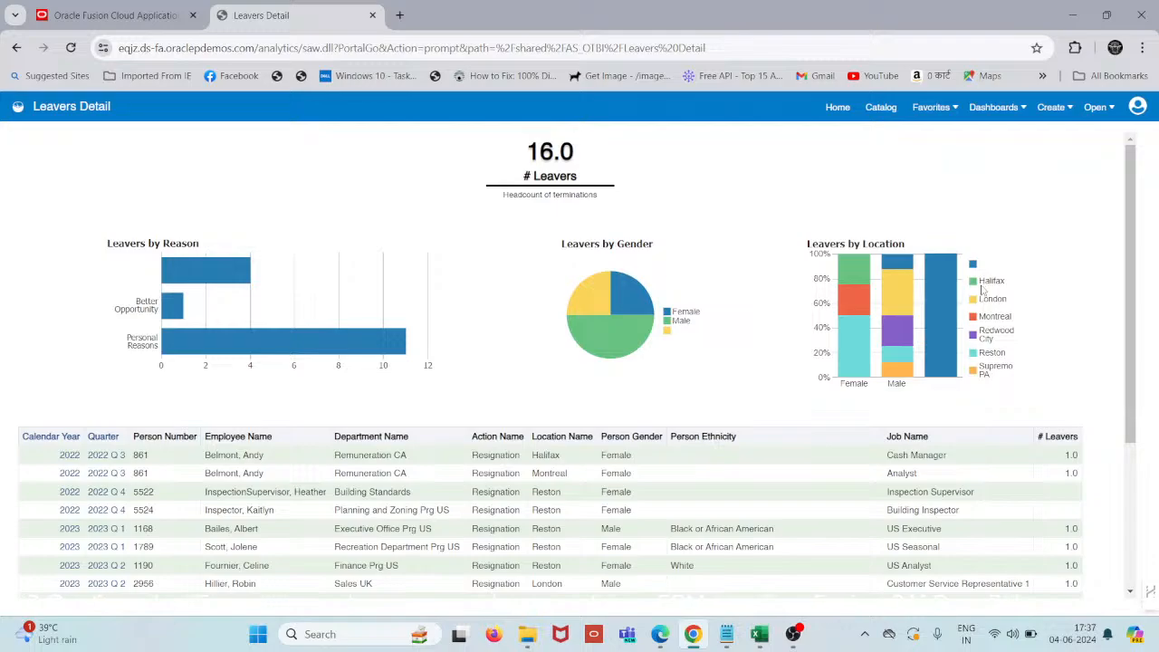
{"action": "mouse_move", "coordinate": [892, 284]}
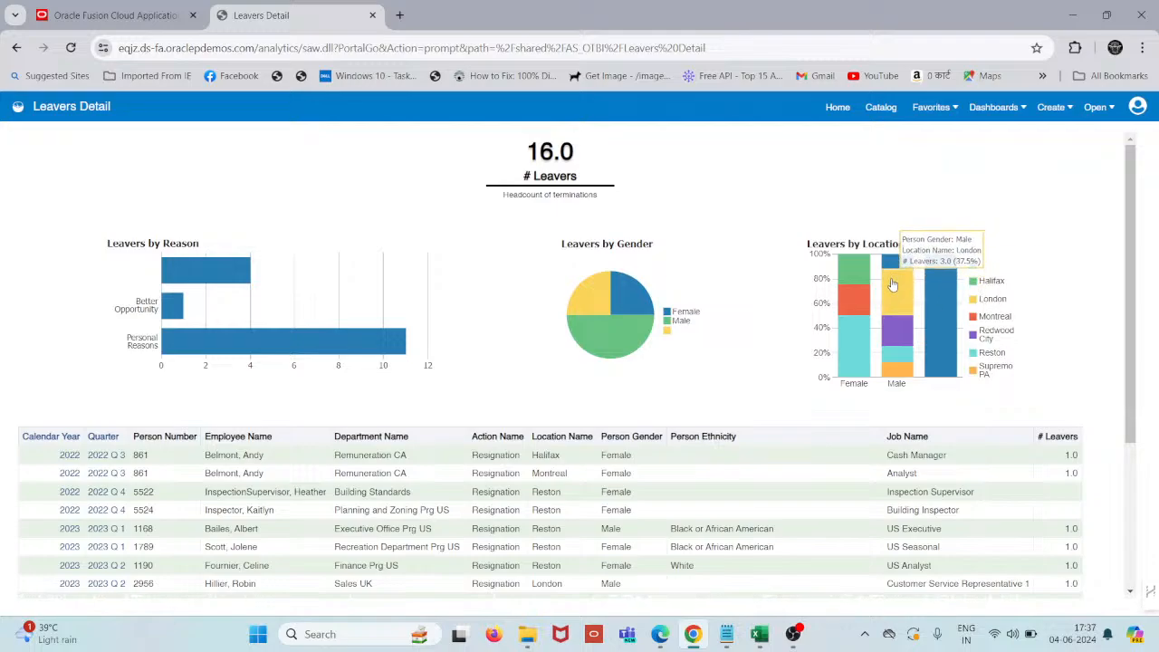
{"action": "mouse_move", "coordinate": [935, 322]}
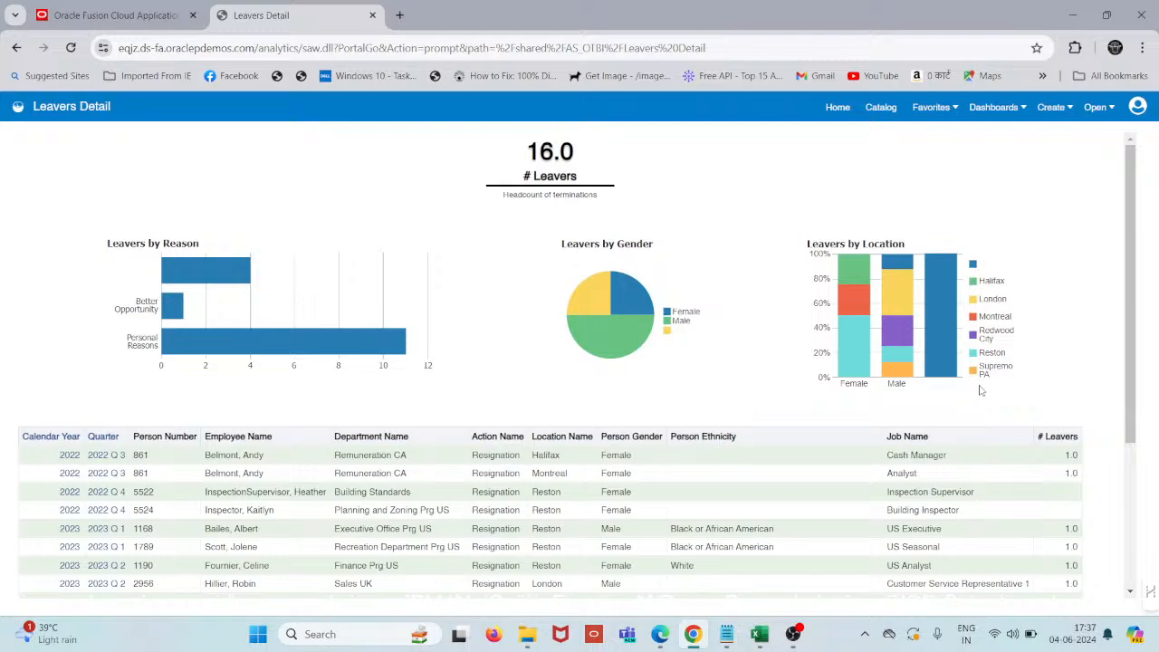
Examine the leavers table by year, quarter, employee, department, action, location and job, and compare it with the leaver count and charts
{"action": "scroll", "coordinate": [979, 391], "scroll_direction": "down", "scroll_amount": 1}
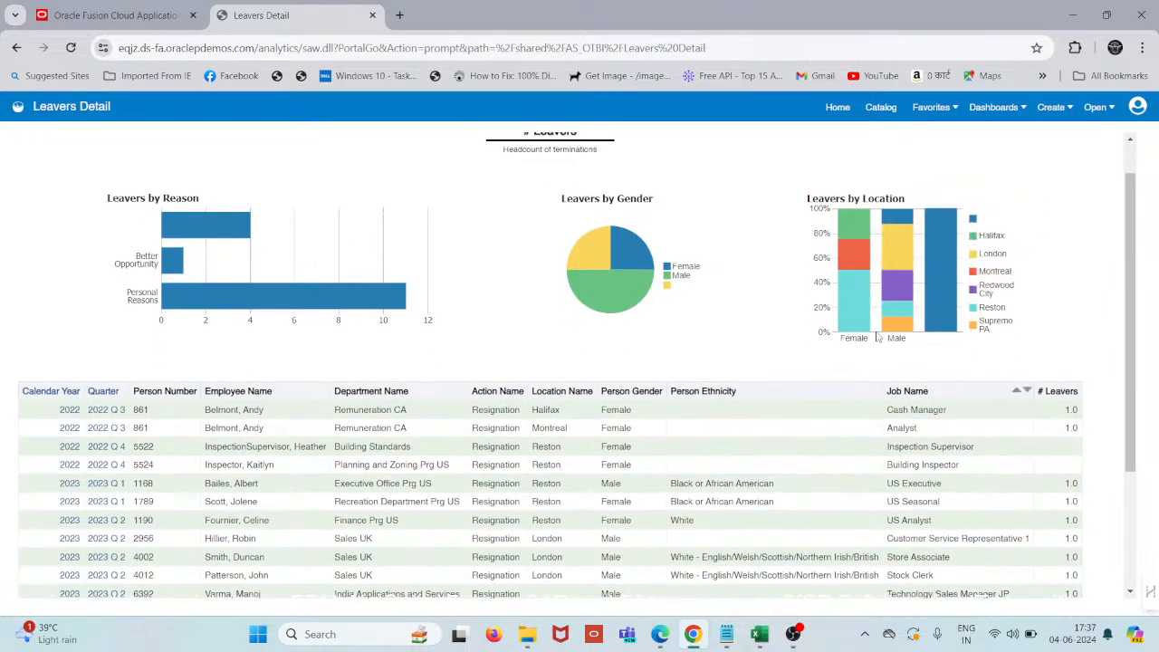
{"action": "scroll", "coordinate": [877, 337], "scroll_direction": "down", "scroll_amount": 2}
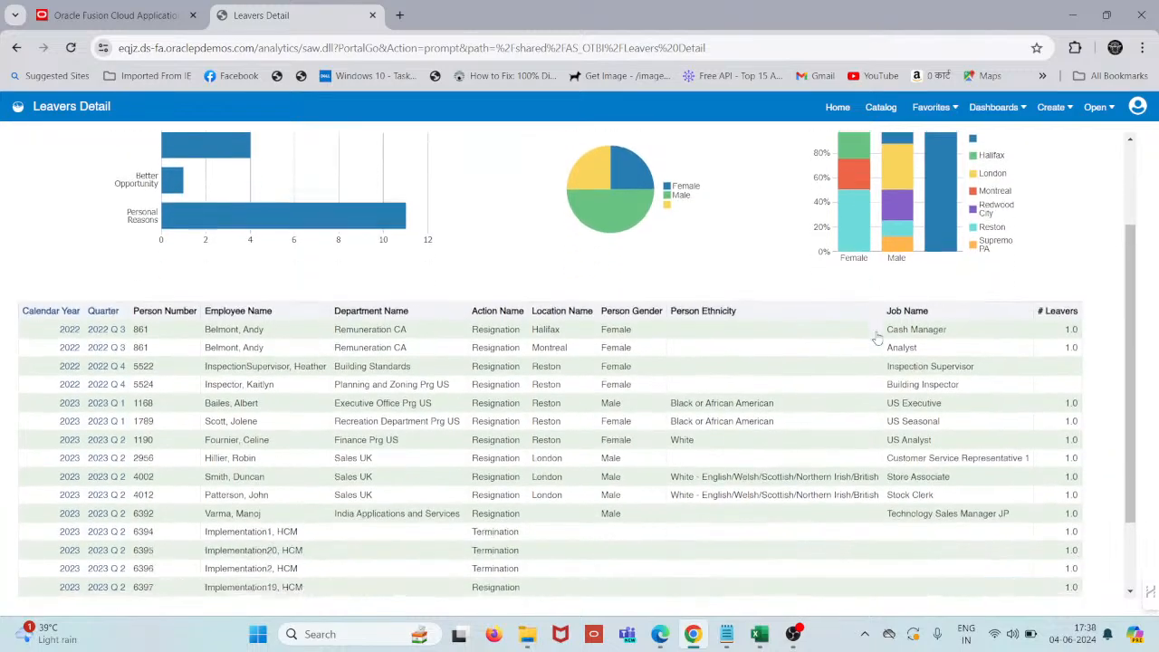
{"action": "scroll", "coordinate": [877, 337], "scroll_direction": "down", "scroll_amount": 2}
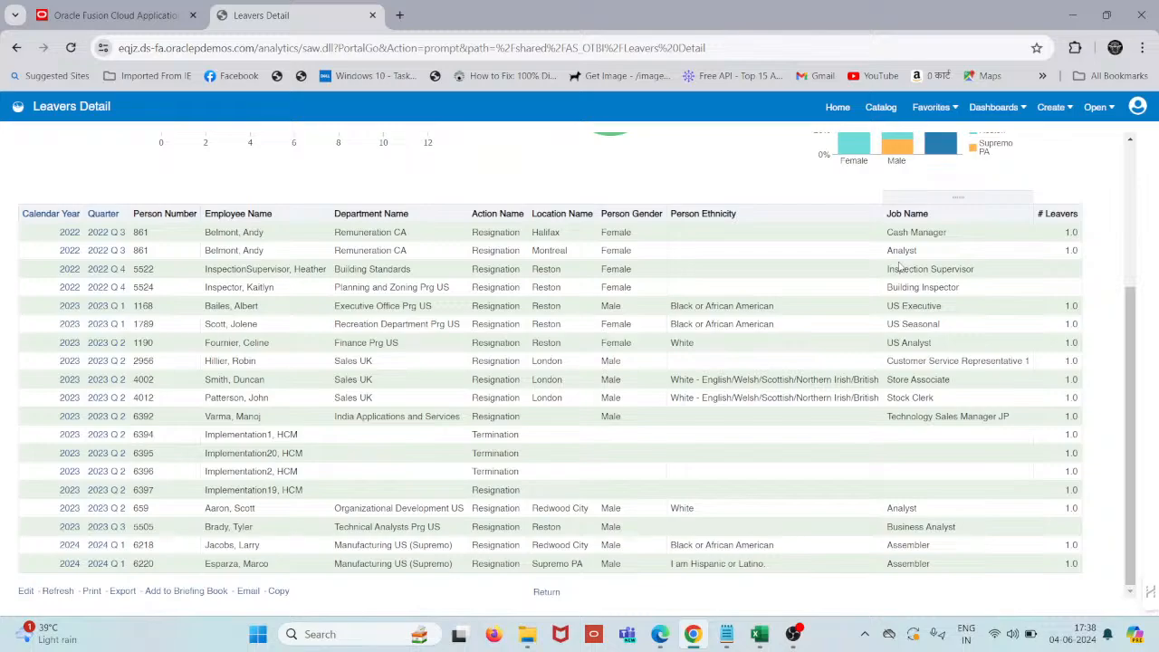
{"action": "scroll", "coordinate": [900, 265], "scroll_direction": "up", "scroll_amount": 1}
{"action": "scroll", "coordinate": [898, 261], "scroll_direction": "down", "scroll_amount": 1}
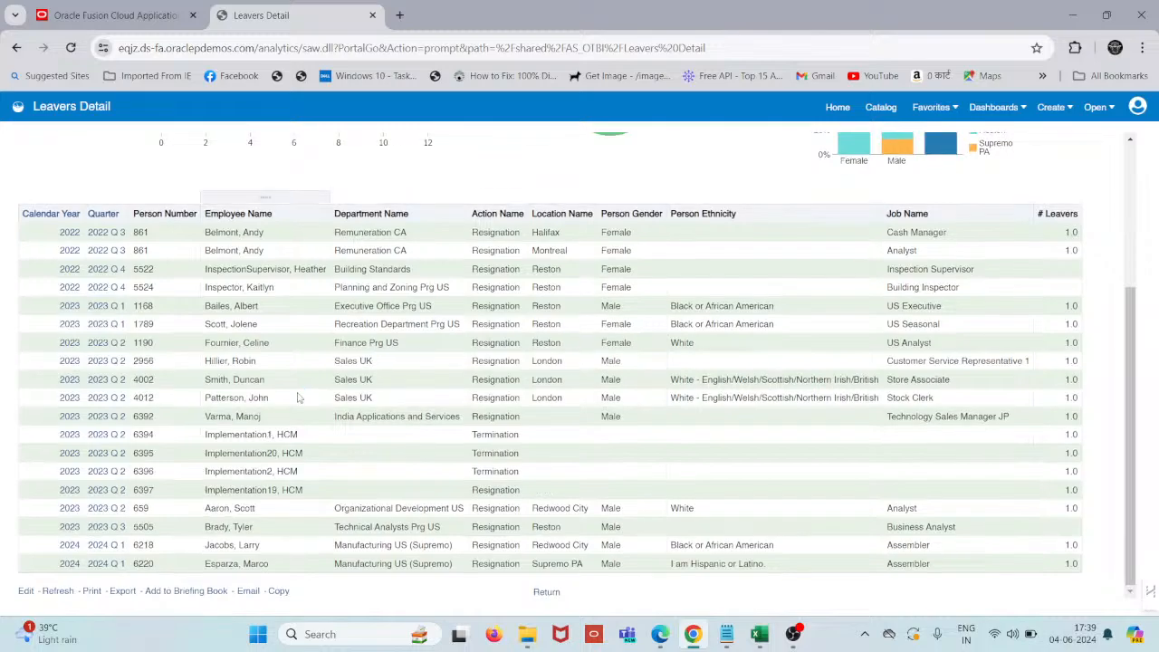
{"action": "scroll", "coordinate": [299, 397], "scroll_direction": "up", "scroll_amount": 3}
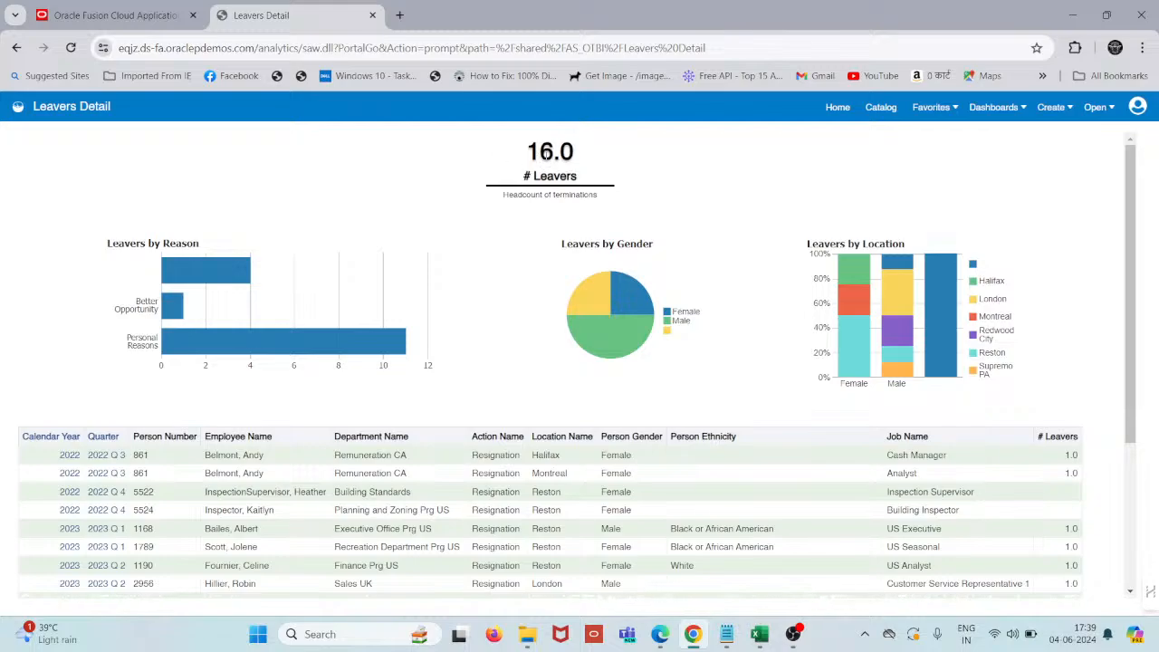
{"action": "scroll", "coordinate": [107, 301], "scroll_direction": "down", "scroll_amount": 3}
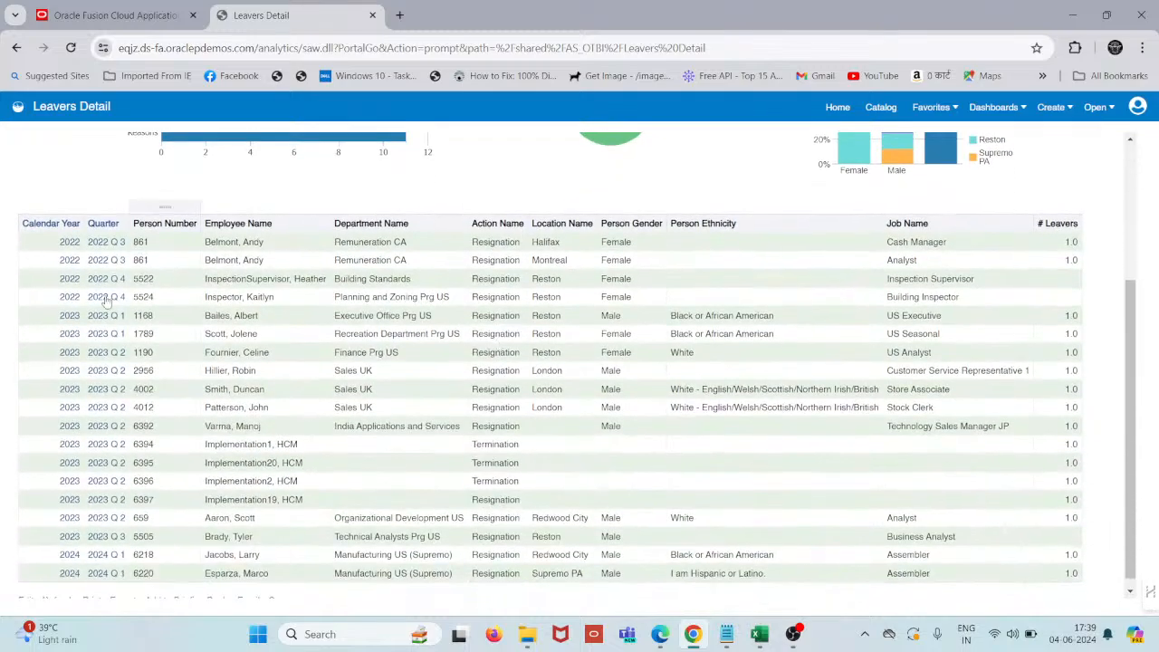
{"action": "scroll", "coordinate": [81, 573], "scroll_direction": "down", "scroll_amount": 1}
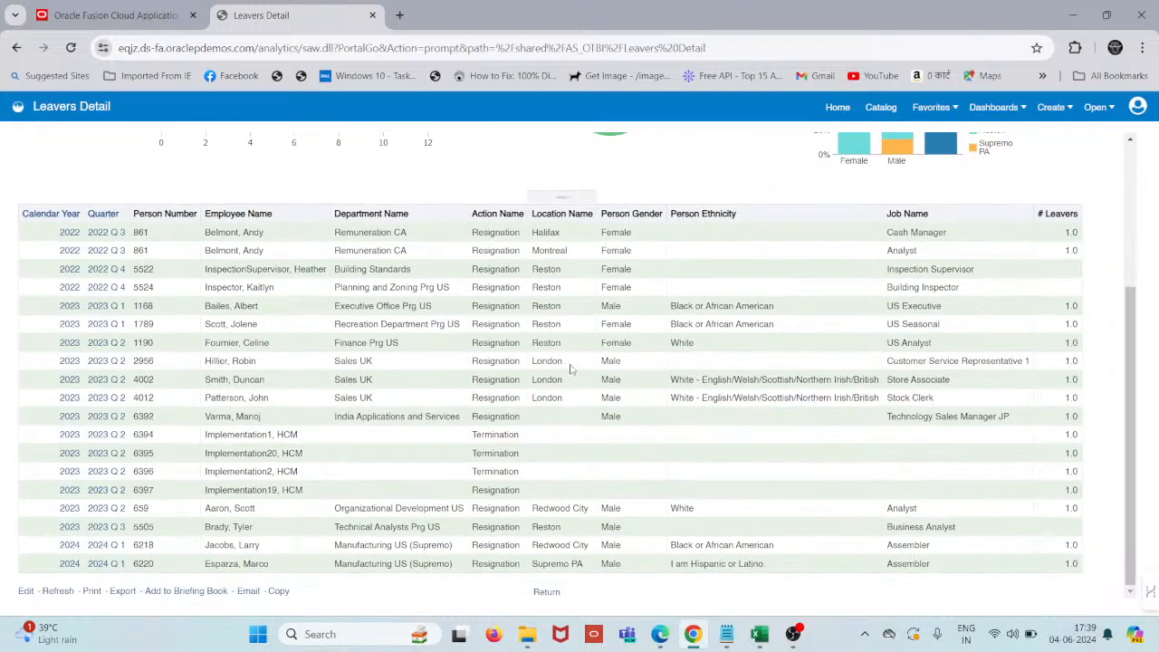
{"action": "scroll", "coordinate": [571, 369], "scroll_direction": "up", "scroll_amount": 2}
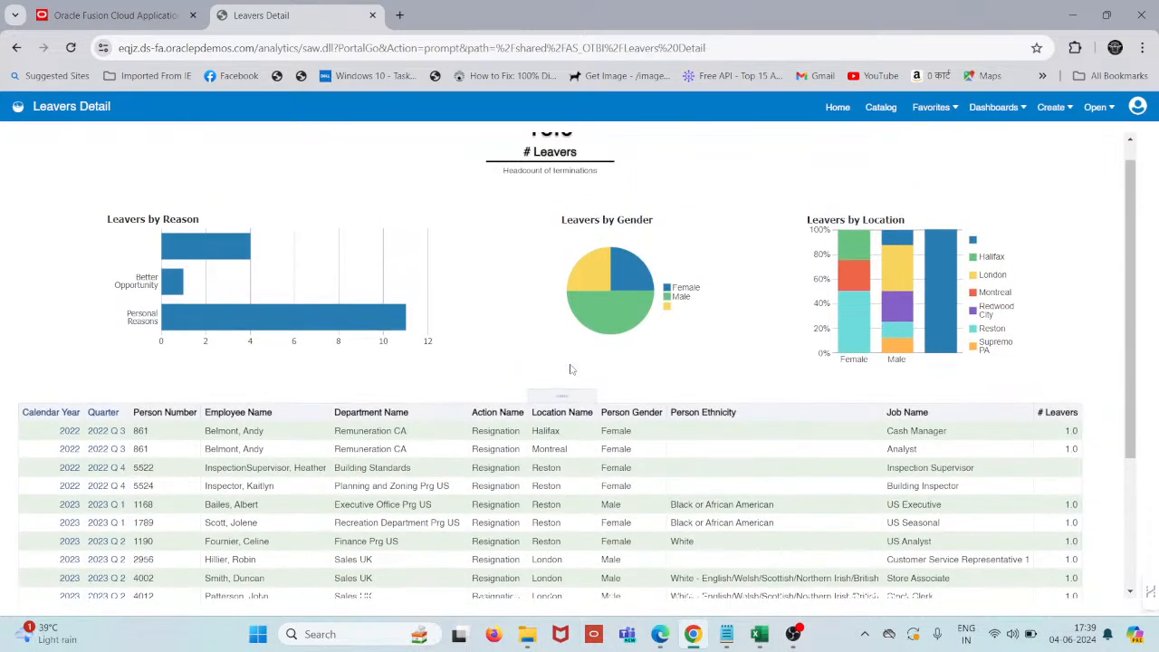
{"action": "scroll", "coordinate": [554, 277], "scroll_direction": "down", "scroll_amount": 1}
{"action": "scroll", "coordinate": [554, 277], "scroll_direction": "down", "scroll_amount": 1}
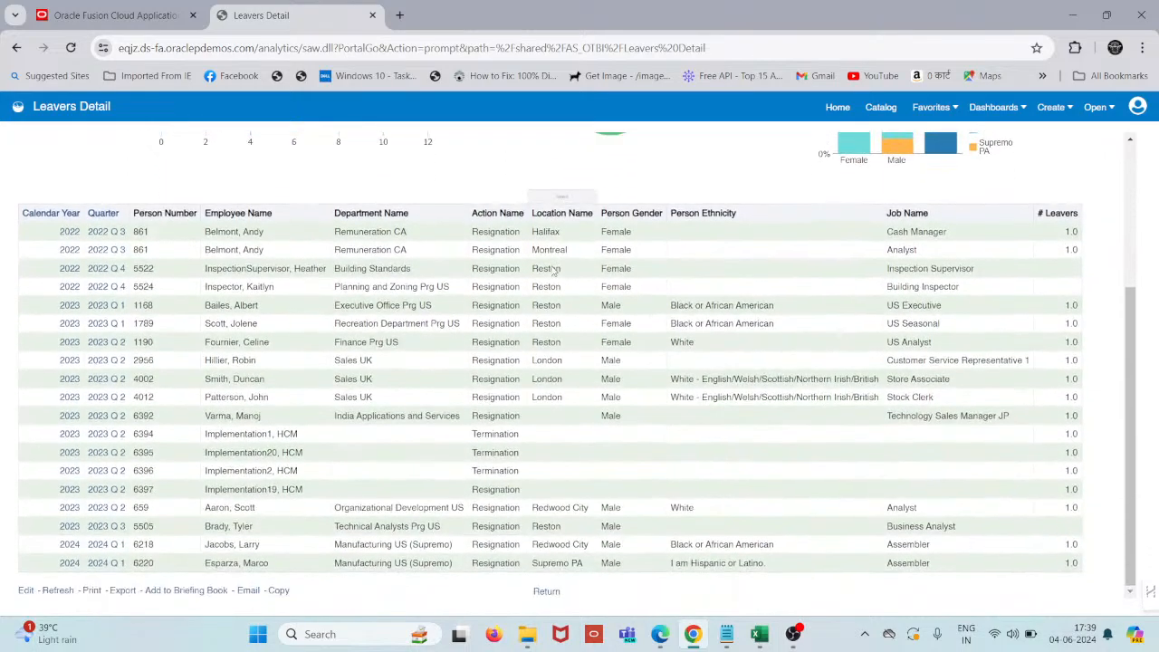
Return to the AS_OTBI catalog folder and open the Headcount by Gender analysis
{"action": "left_click", "coordinate": [96, 351]}
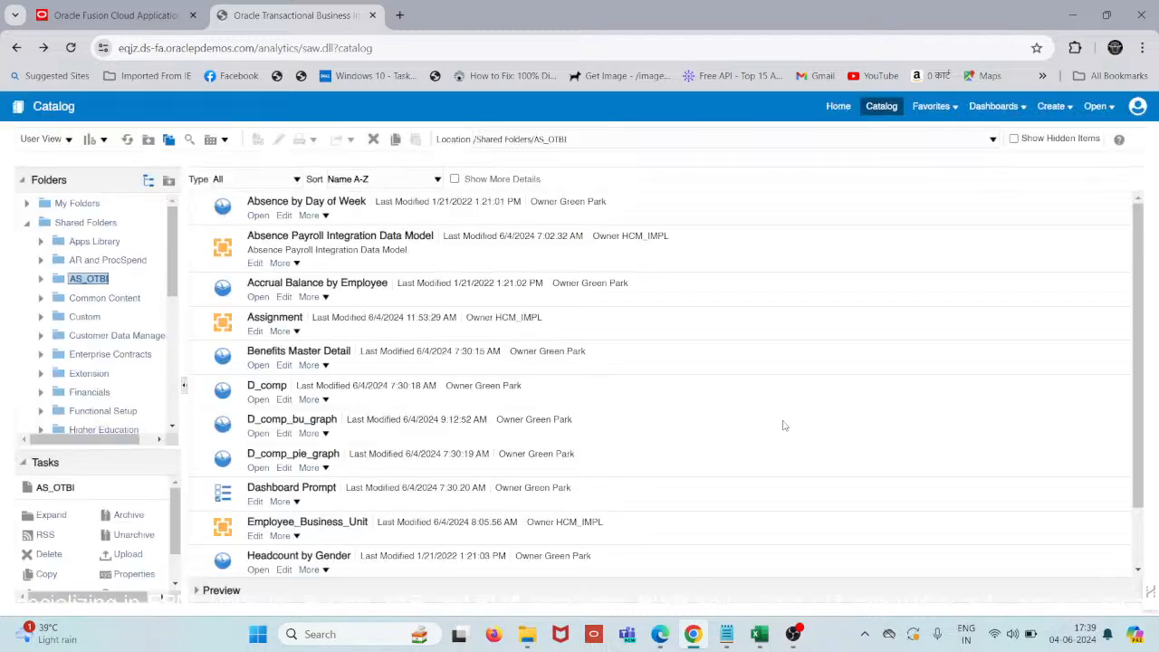
{"action": "scroll", "coordinate": [785, 426], "scroll_direction": "down", "scroll_amount": 1}
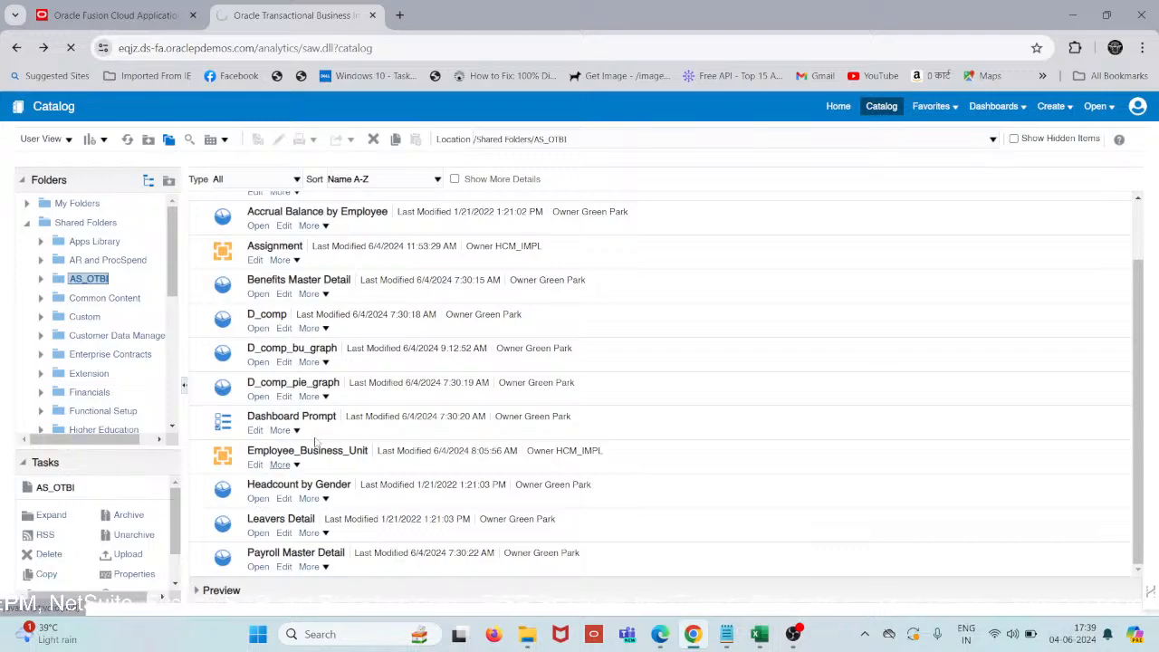
{"action": "left_click", "coordinate": [258, 499]}
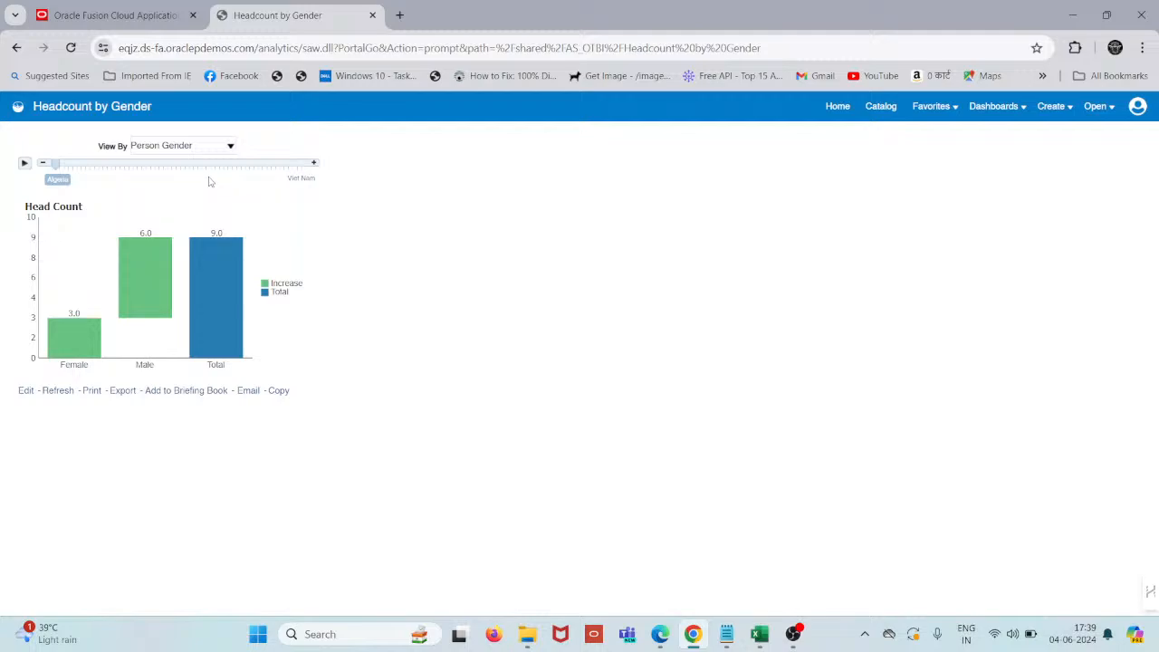
View the head count chart by Country and move the country slider to Australia
{"action": "left_click", "coordinate": [205, 146]}
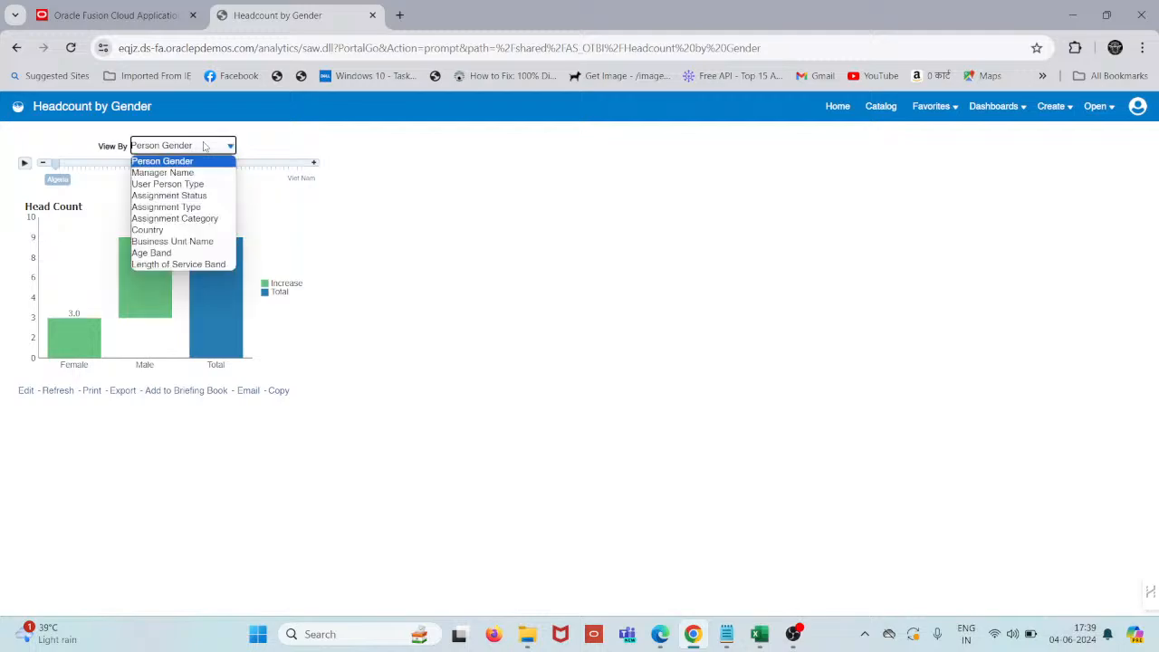
{"action": "left_click", "coordinate": [183, 232]}
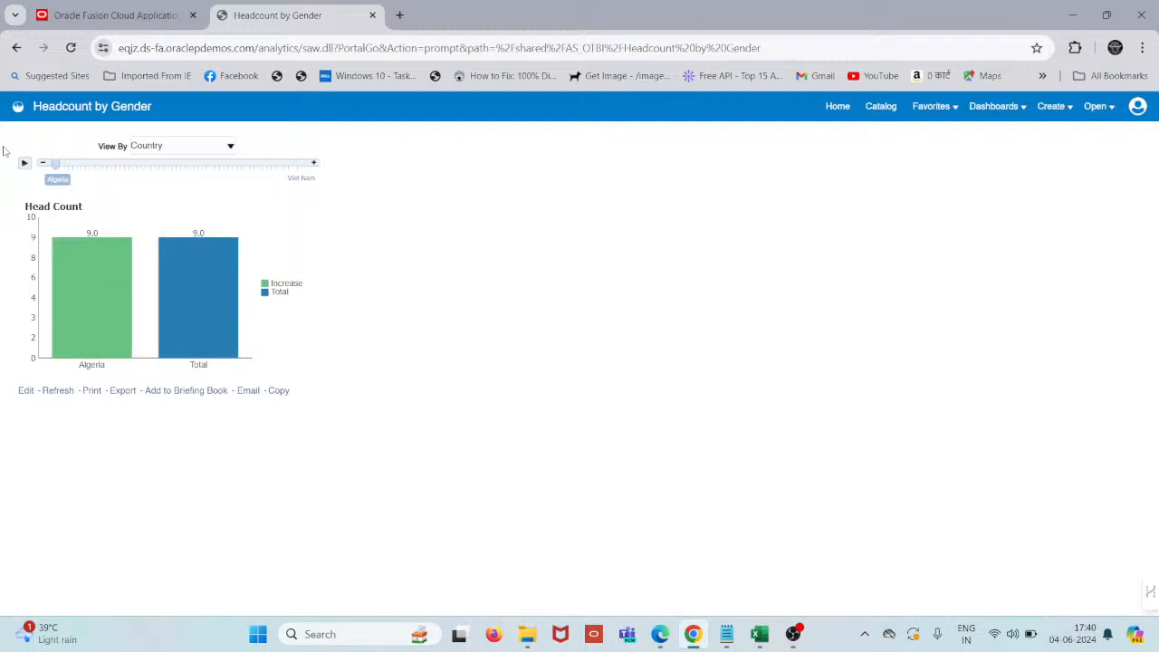
{"action": "left_click_drag", "start_coordinate": [56, 164], "coordinate": [64, 164]}
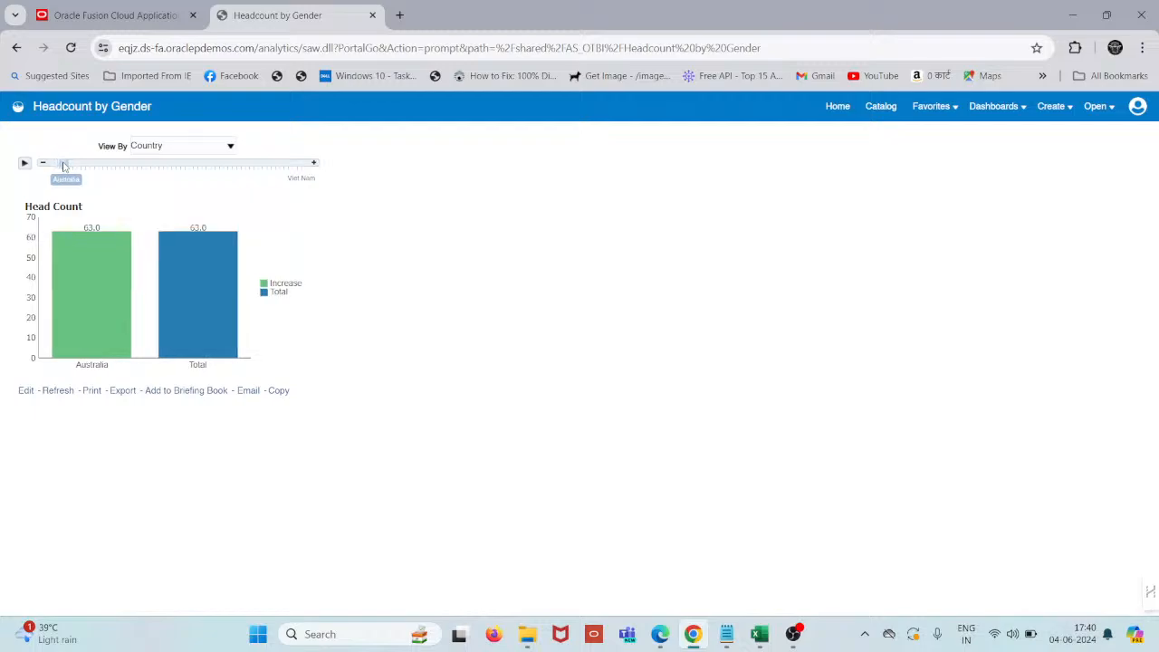
View the head count chart by Person Gender and return to the AS_OTBI folder in the catalog
{"action": "left_click", "coordinate": [175, 146]}
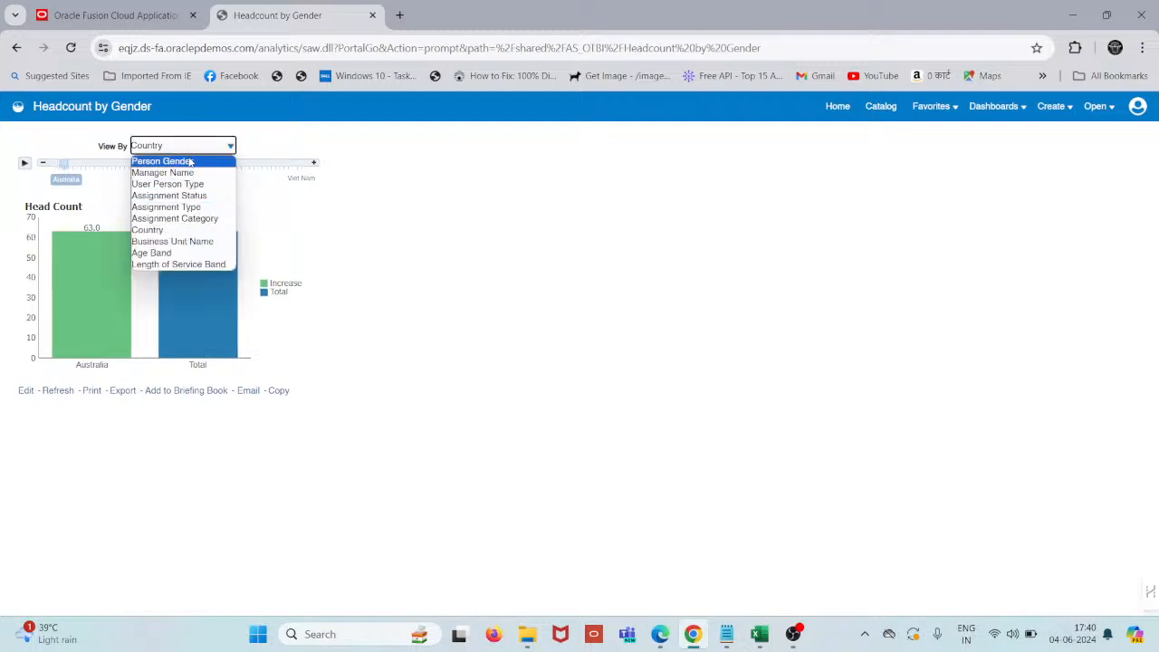
{"action": "left_click", "coordinate": [189, 161]}
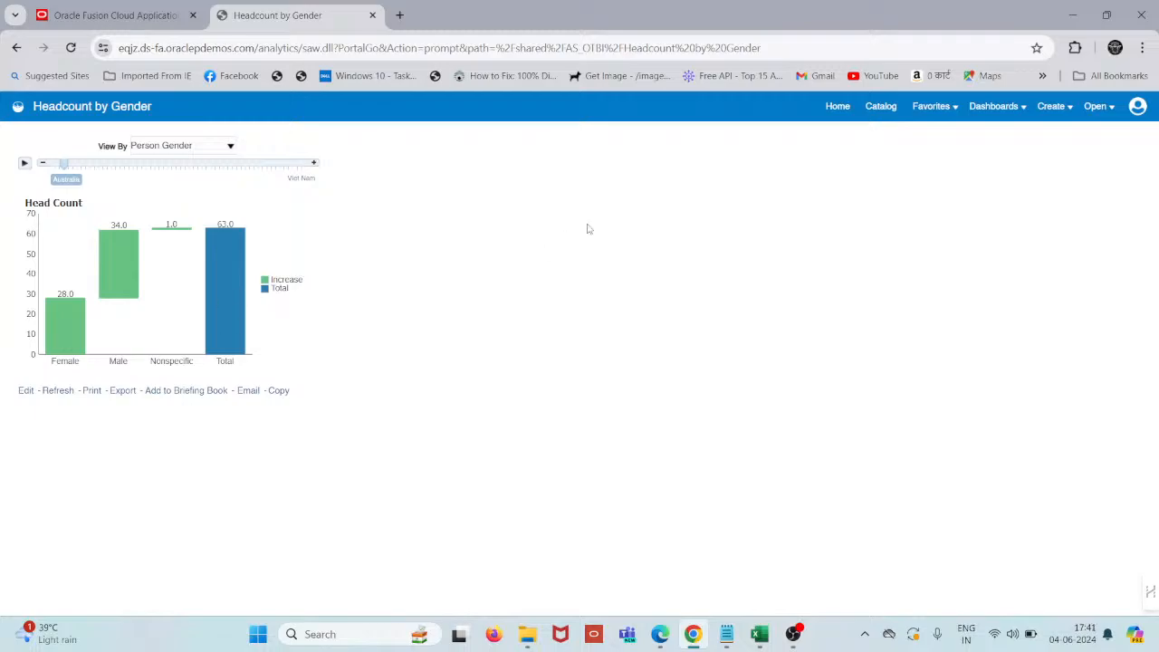
{"action": "left_click", "coordinate": [879, 107]}
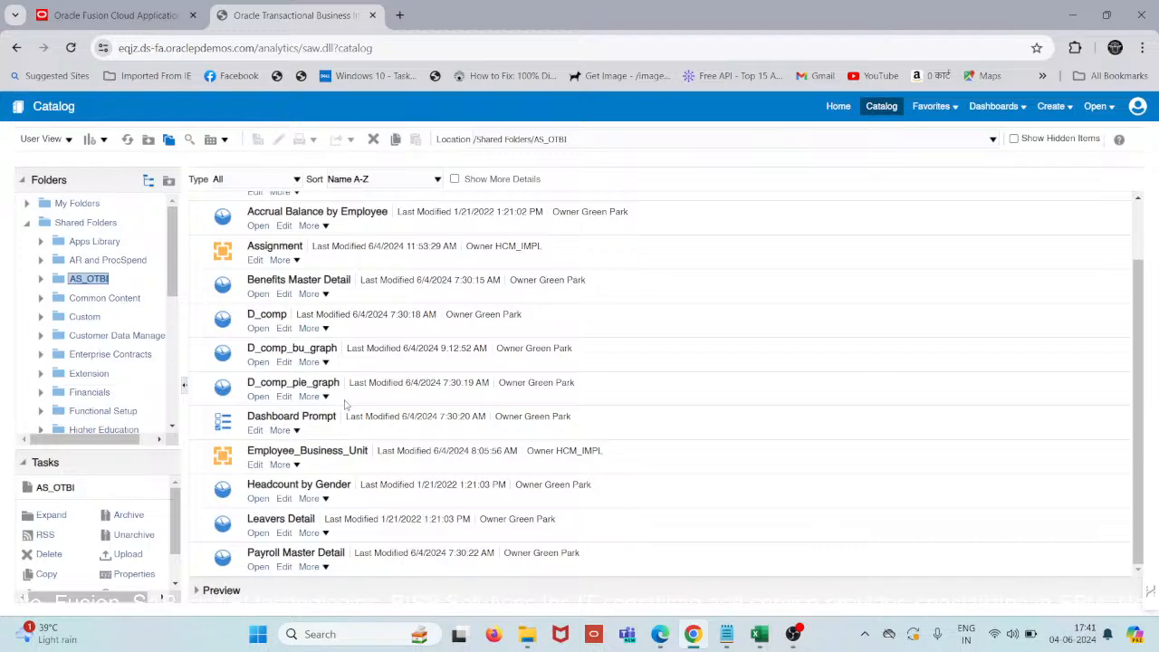
{"action": "scroll", "coordinate": [345, 403], "scroll_direction": "up", "scroll_amount": 2}
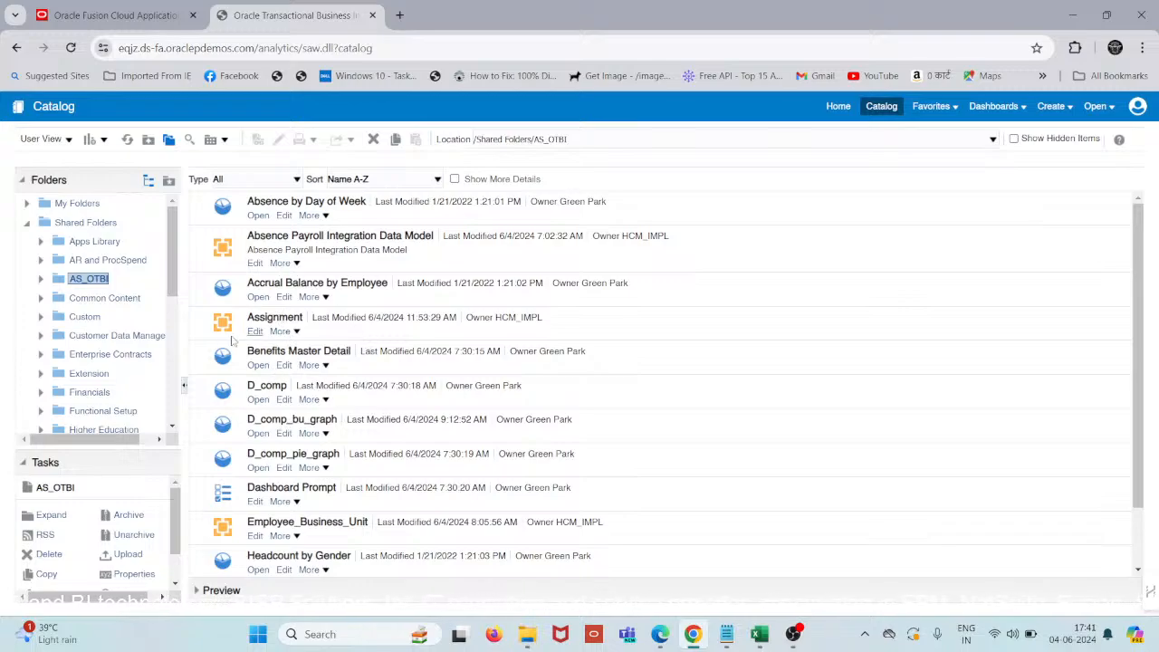
{"action": "scroll", "coordinate": [91, 292], "scroll_direction": "down", "scroll_amount": 1}
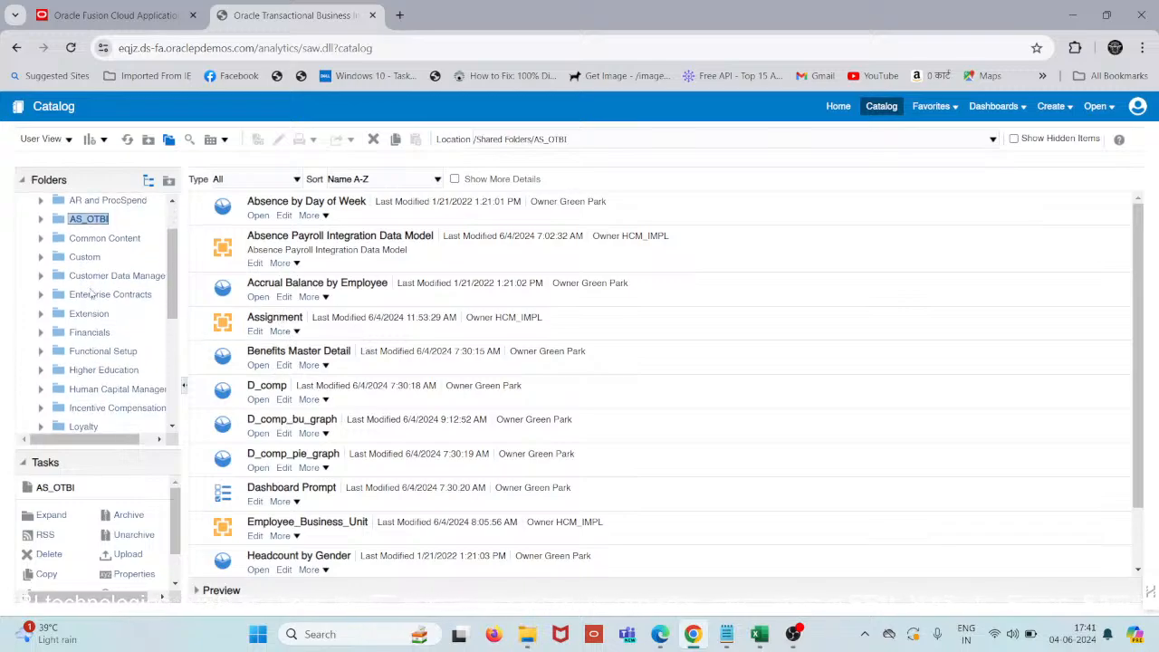
Switch to the Fusion home page and open the HR Dashboard from the My Reporting apps
{"action": "left_click", "coordinate": [128, 8]}
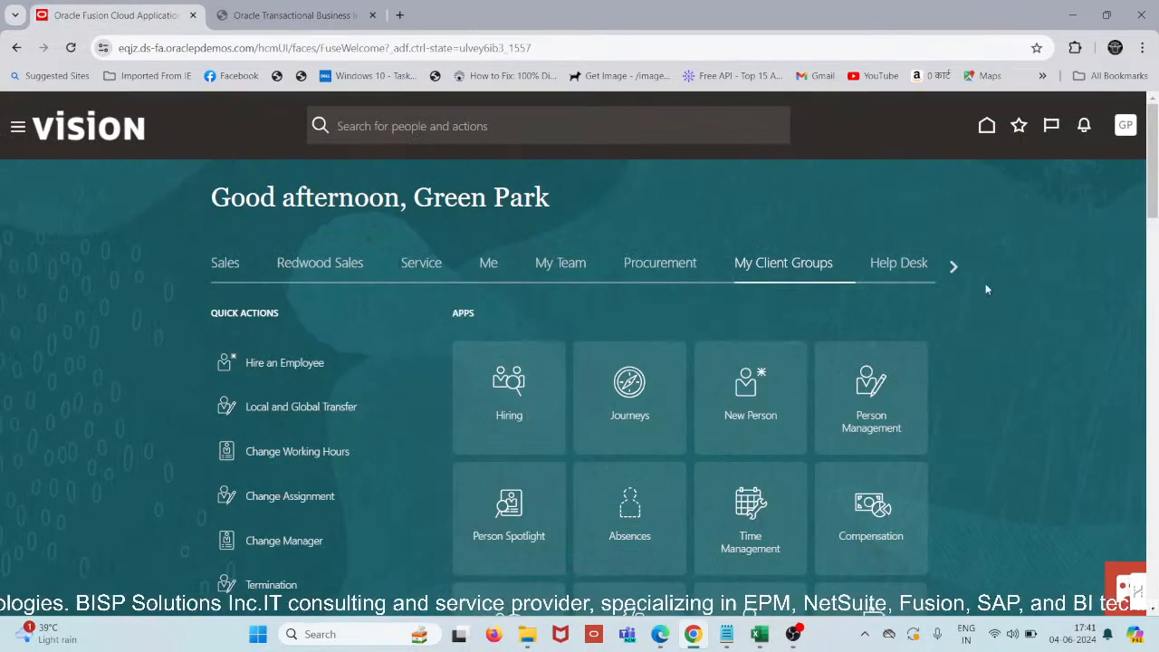
{"action": "left_click", "coordinate": [956, 268]}
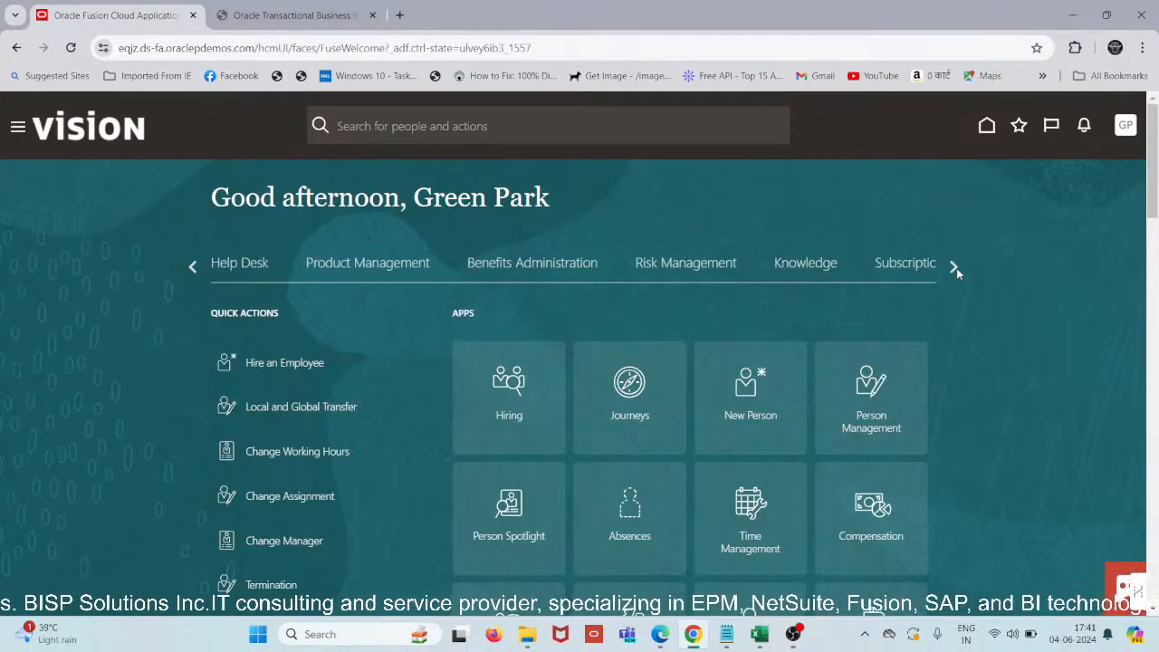
{"action": "left_click", "coordinate": [956, 267]}
{"action": "left_click", "coordinate": [956, 267]}
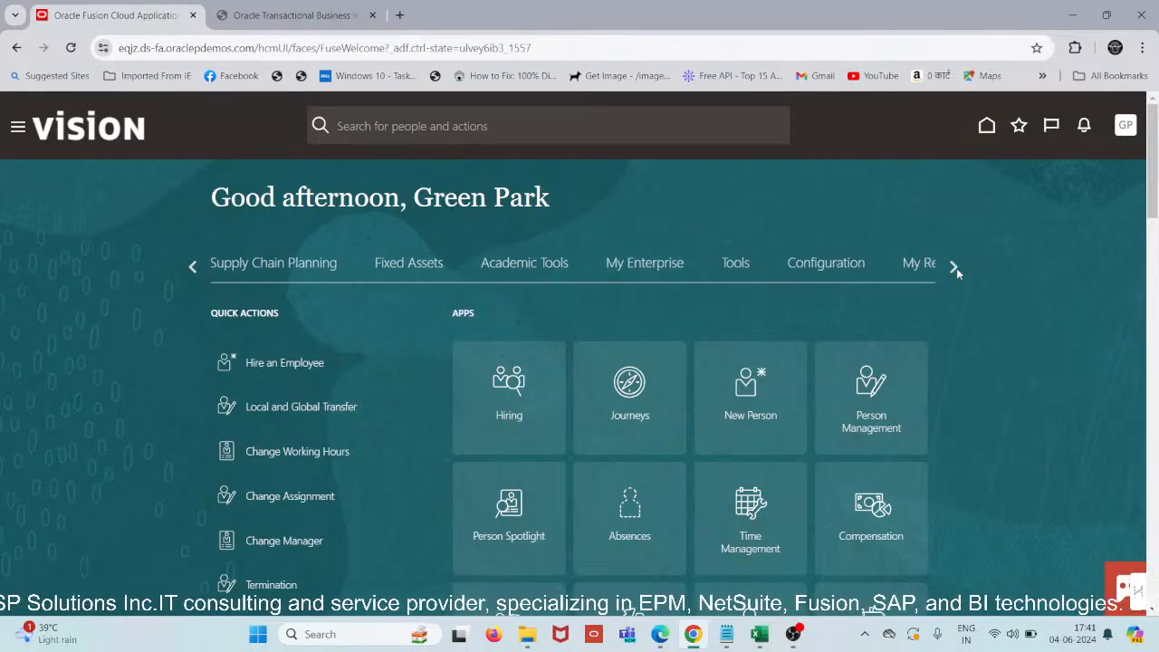
{"action": "left_click", "coordinate": [955, 268]}
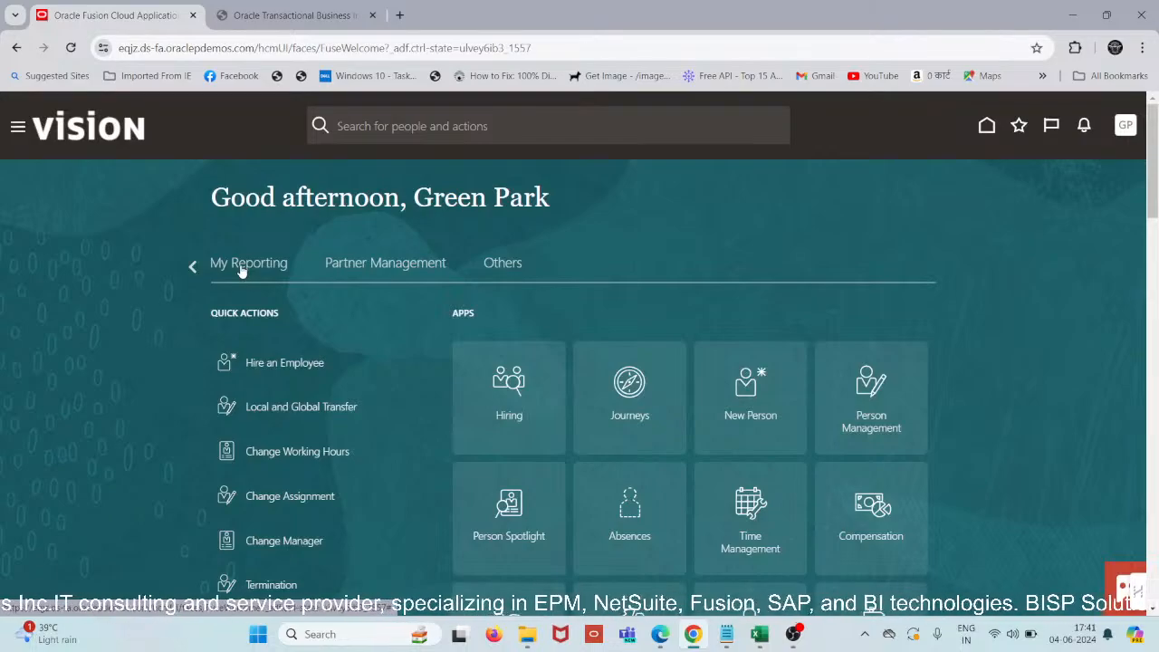
{"action": "left_click", "coordinate": [242, 269]}
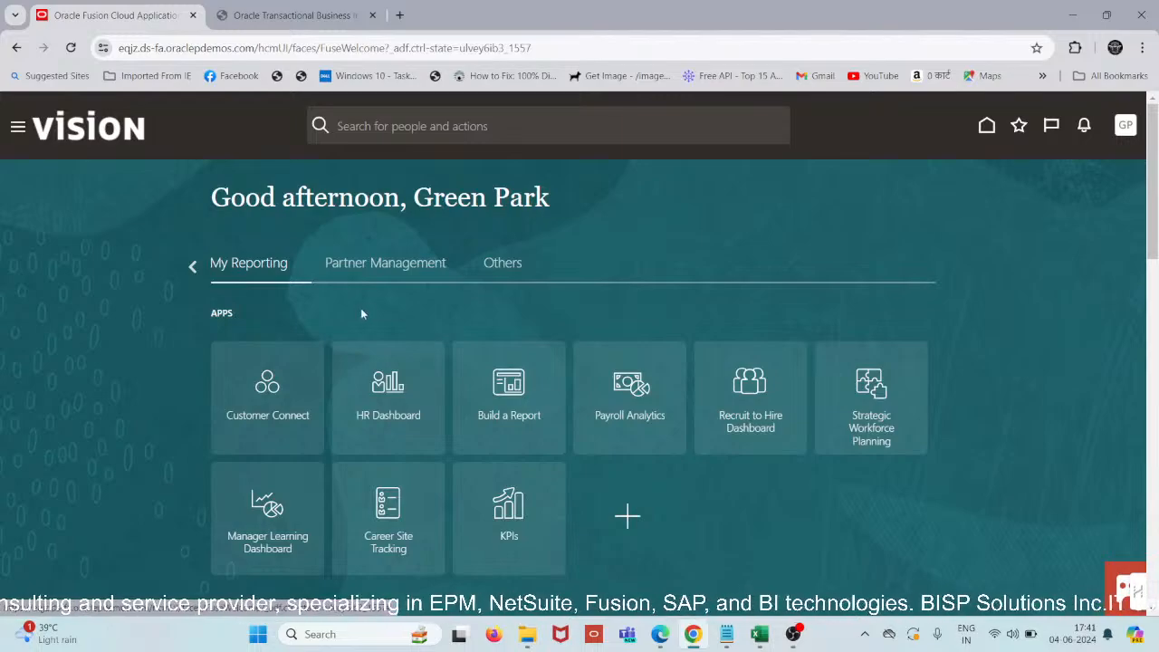
{"action": "left_click", "coordinate": [382, 388]}
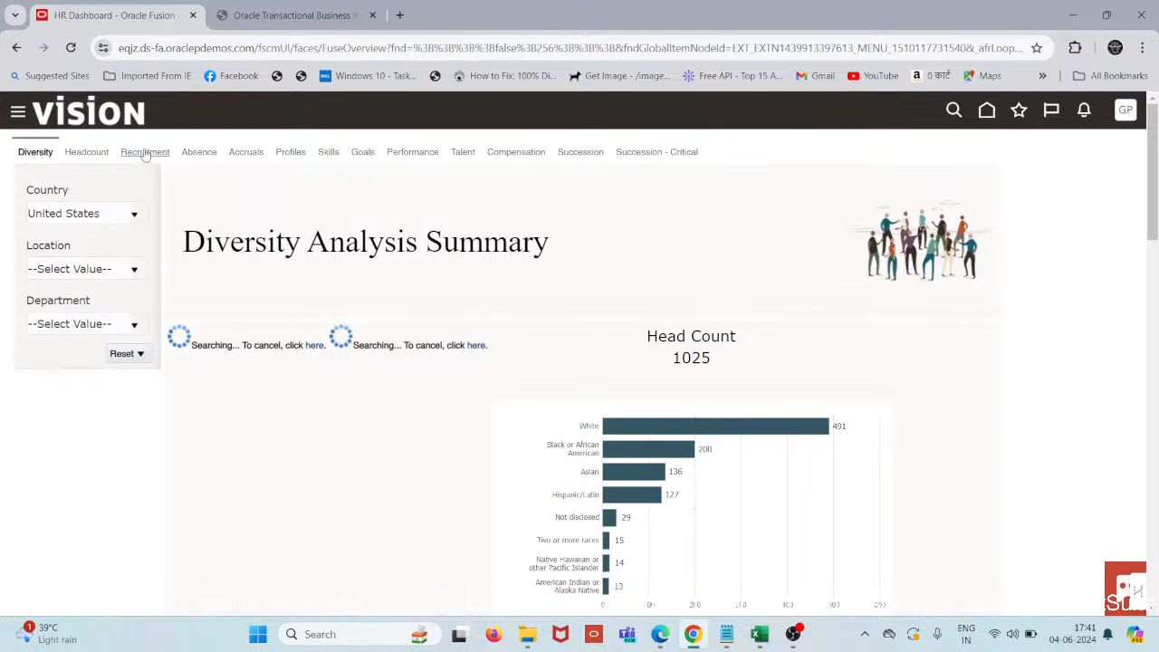
Open the dashboard's Absence page and examine the Absence Management Summary and the Absence Breakdown by reason and duration
{"action": "left_click", "coordinate": [198, 152]}
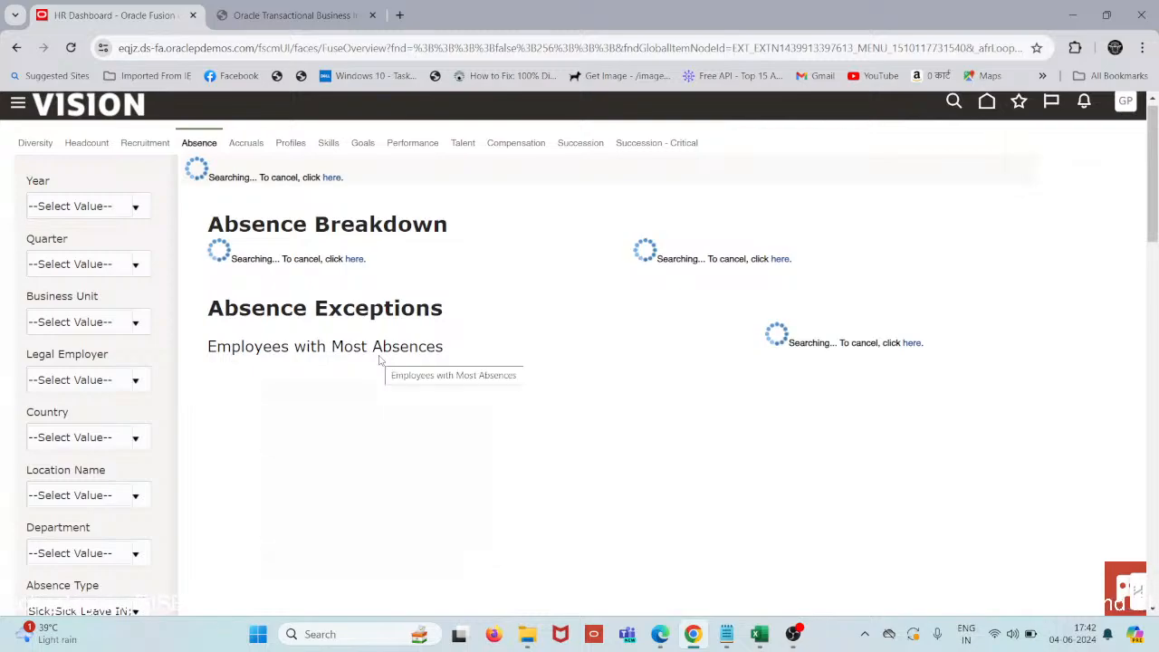
{"action": "scroll", "coordinate": [381, 361], "scroll_direction": "down", "scroll_amount": 1}
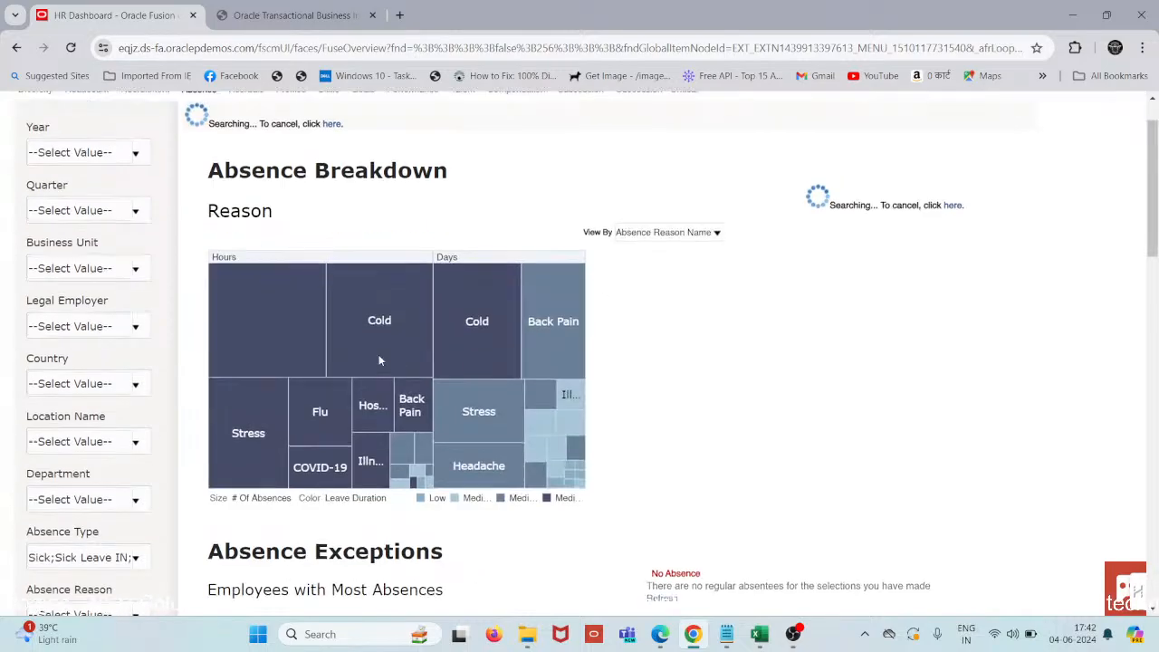
{"action": "scroll", "coordinate": [379, 354], "scroll_direction": "up", "scroll_amount": 3}
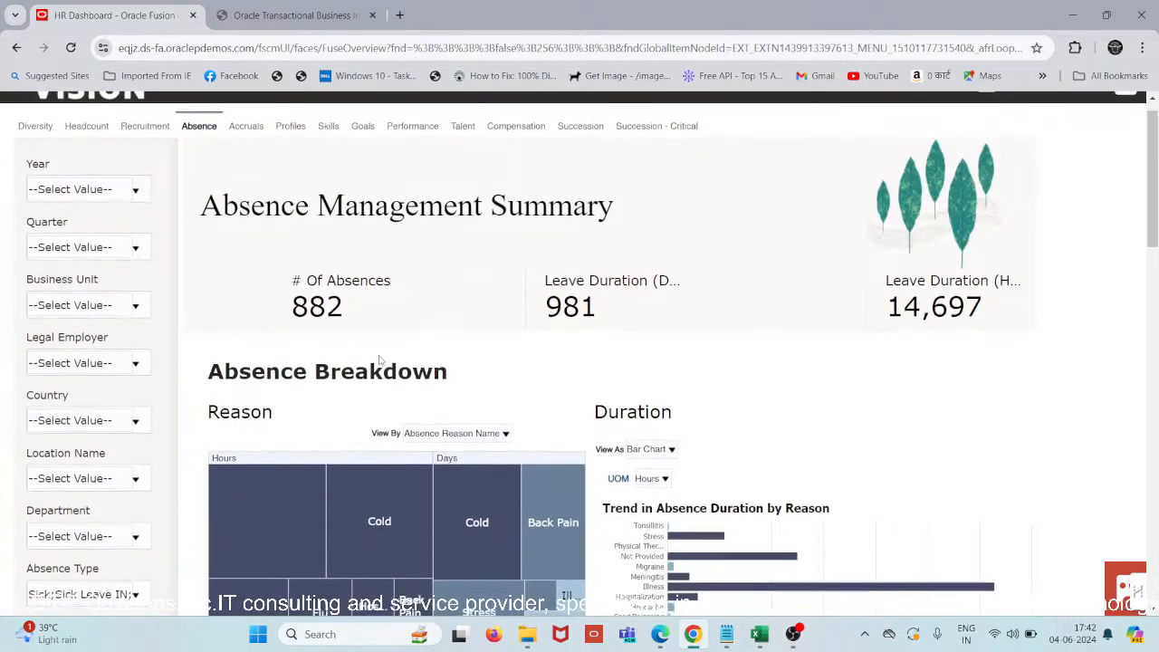
{"action": "scroll", "coordinate": [381, 360], "scroll_direction": "down", "scroll_amount": 1}
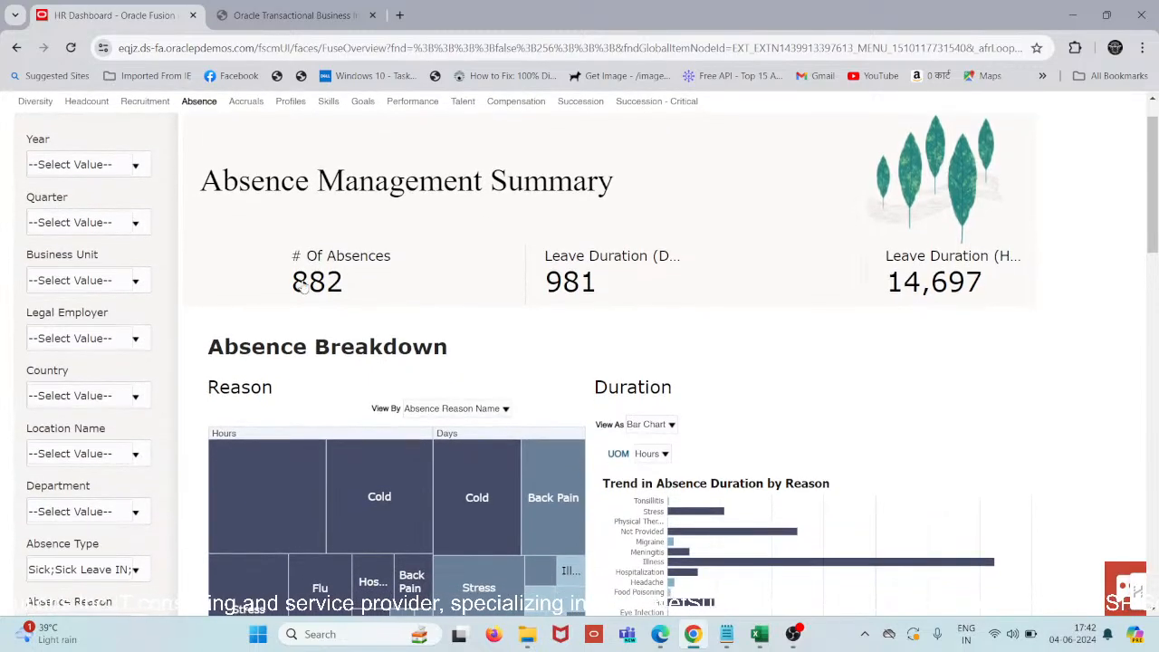
{"action": "scroll", "coordinate": [434, 290], "scroll_direction": "down", "scroll_amount": 1}
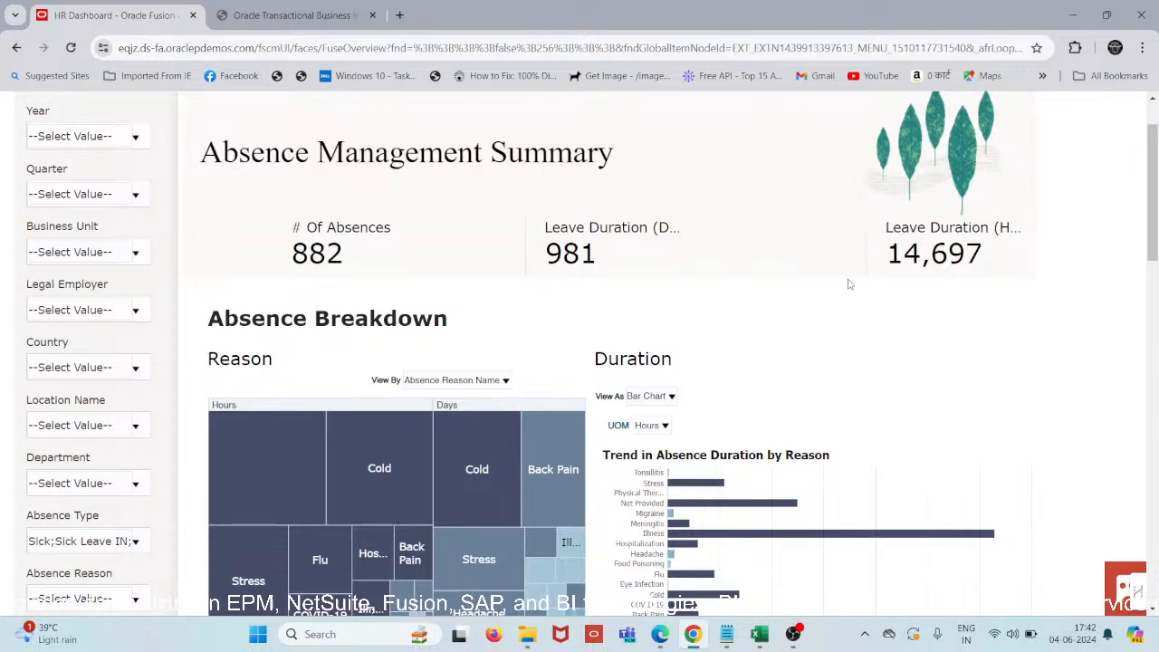
{"action": "scroll", "coordinate": [849, 285], "scroll_direction": "down", "scroll_amount": 1}
{"action": "scroll", "coordinate": [849, 284], "scroll_direction": "down", "scroll_amount": 2}
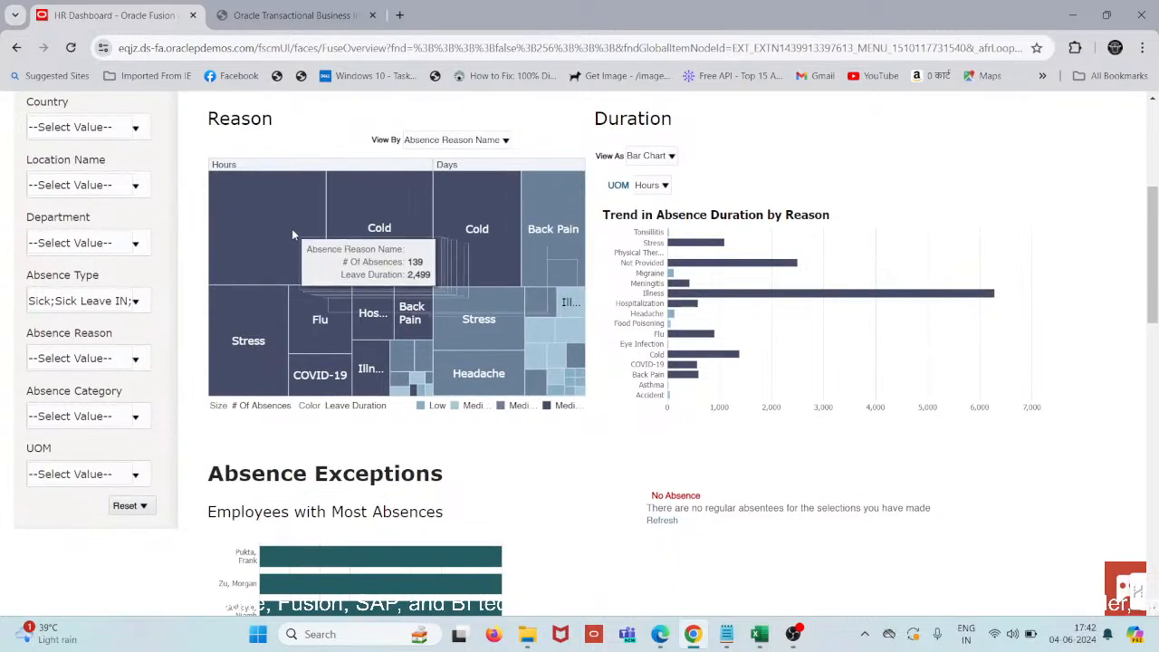
{"action": "mouse_move", "coordinate": [365, 240]}
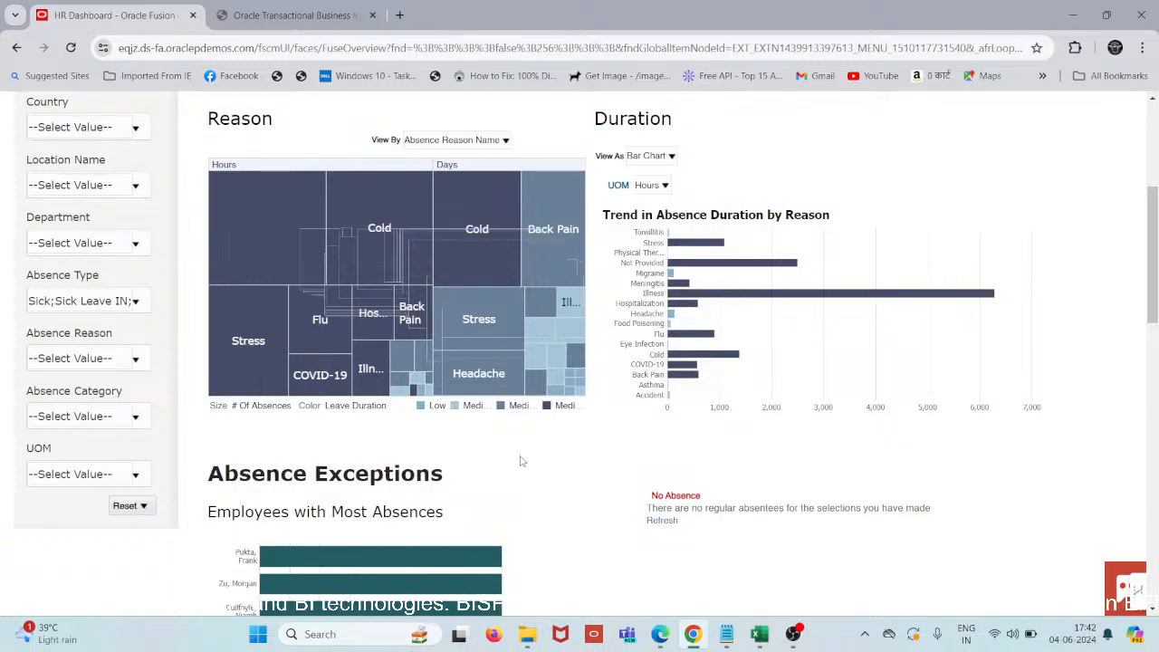
Examine the Absence Exceptions section, checking the absence counts in the Employees with Most Absences chart
{"action": "scroll", "coordinate": [521, 462], "scroll_direction": "down", "scroll_amount": 1}
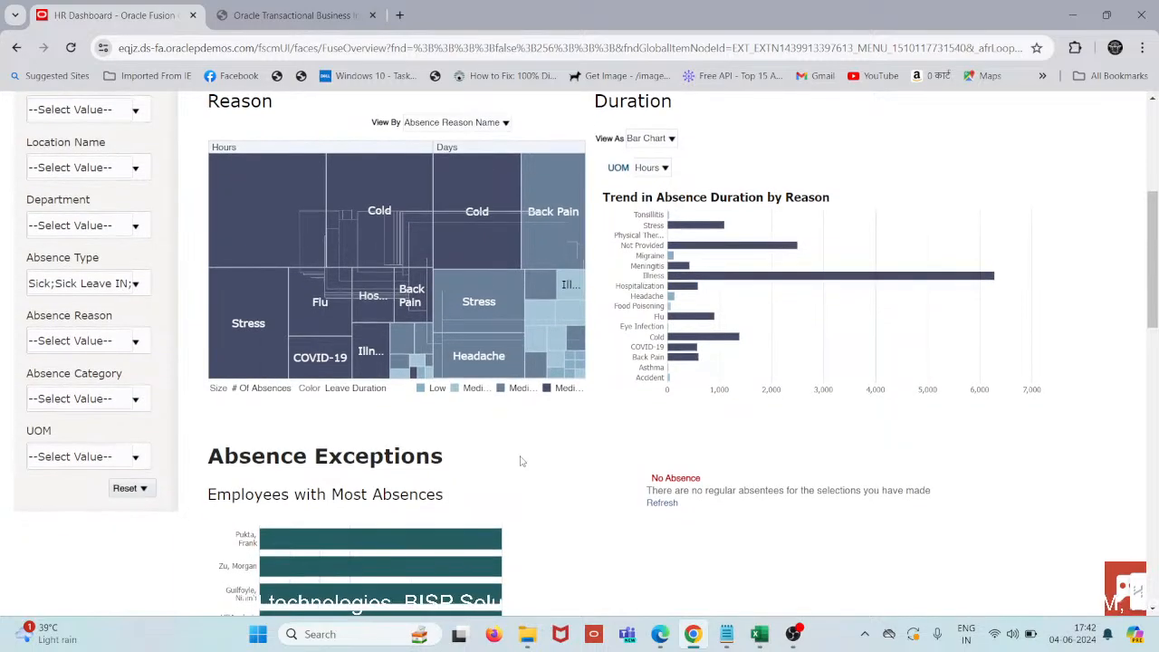
{"action": "scroll", "coordinate": [521, 462], "scroll_direction": "down", "scroll_amount": 1}
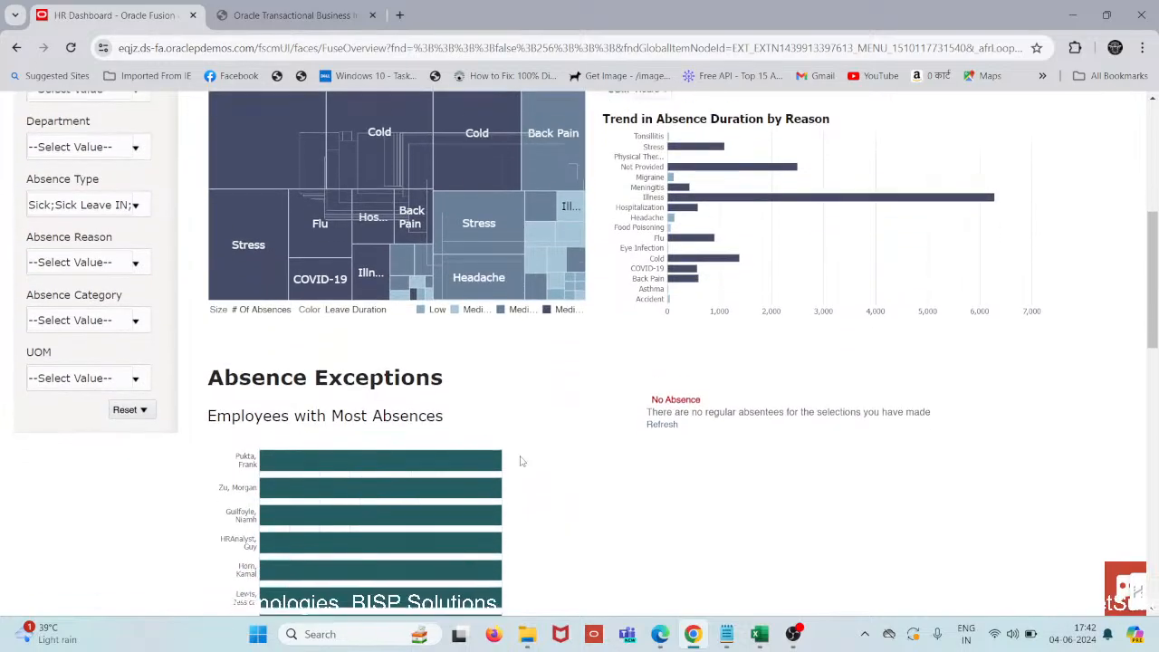
{"action": "scroll", "coordinate": [521, 462], "scroll_direction": "up", "scroll_amount": 2}
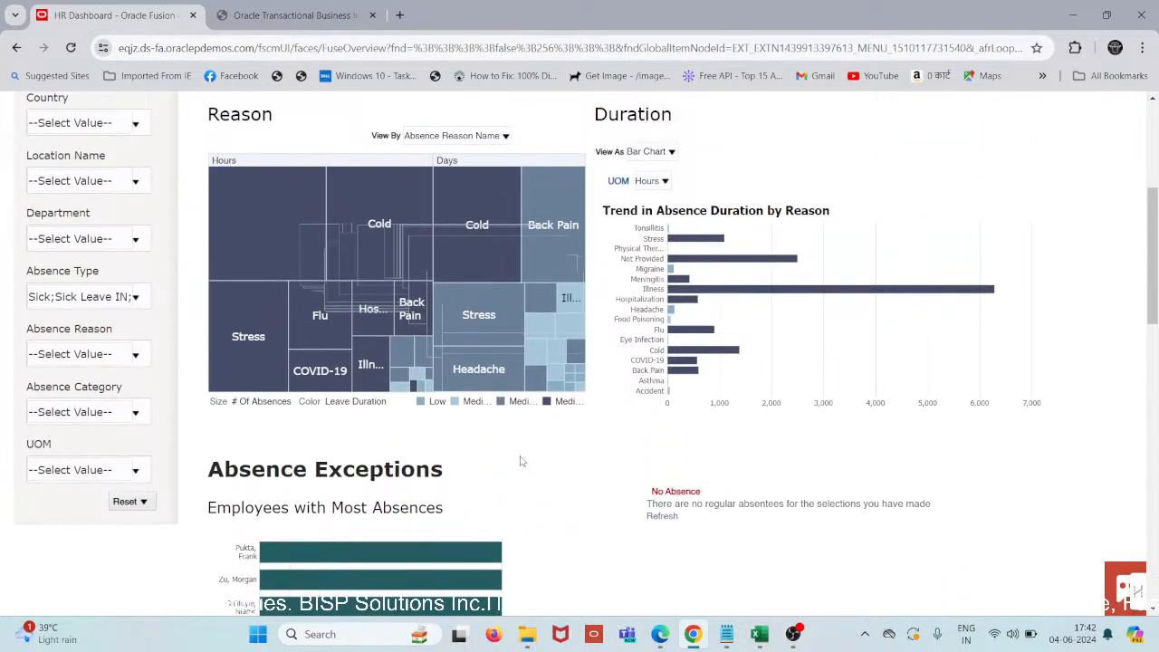
{"action": "scroll", "coordinate": [530, 472], "scroll_direction": "down", "scroll_amount": 3}
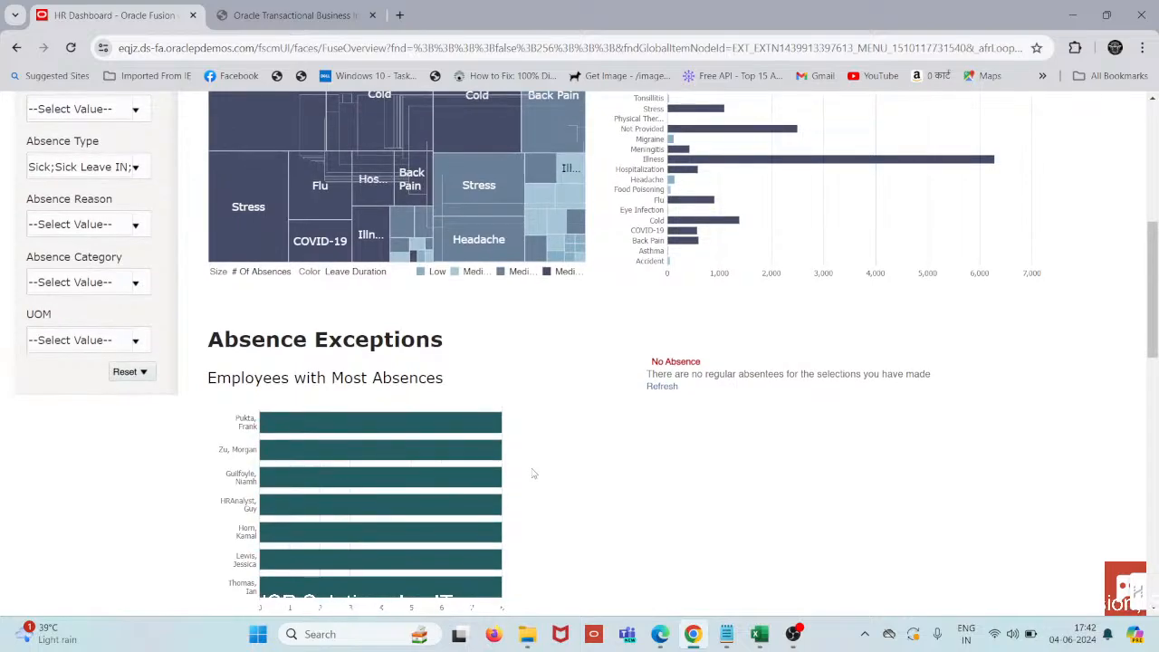
{"action": "scroll", "coordinate": [533, 473], "scroll_direction": "down", "scroll_amount": 3}
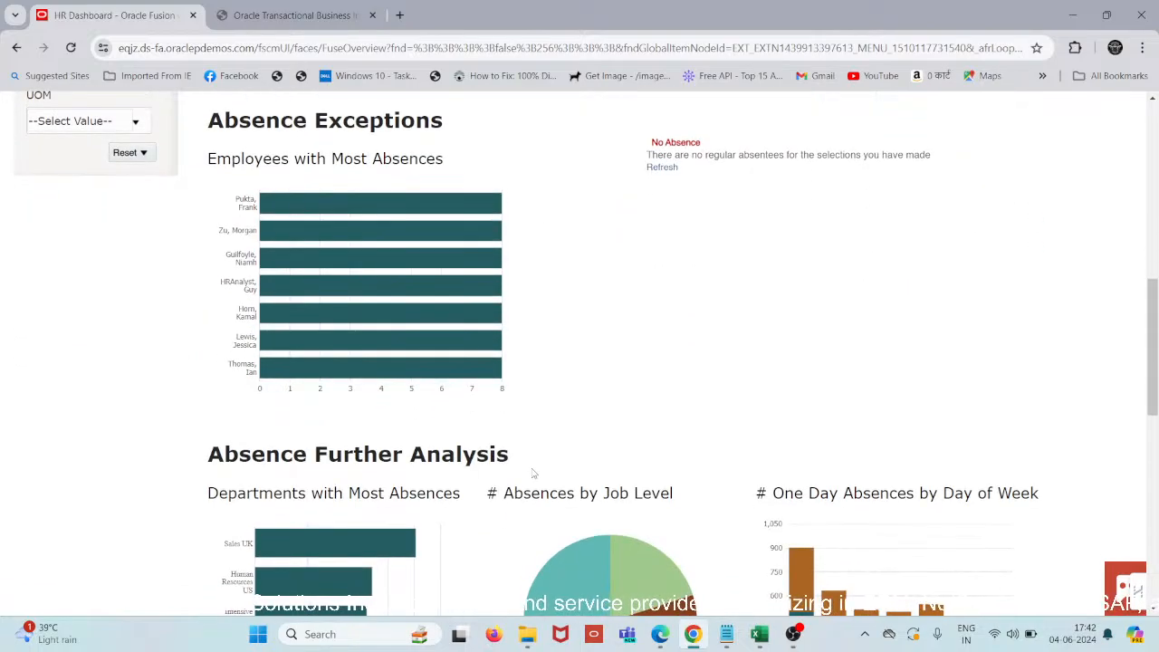
{"action": "mouse_move", "coordinate": [267, 233]}
{"action": "mouse_move", "coordinate": [272, 209]}
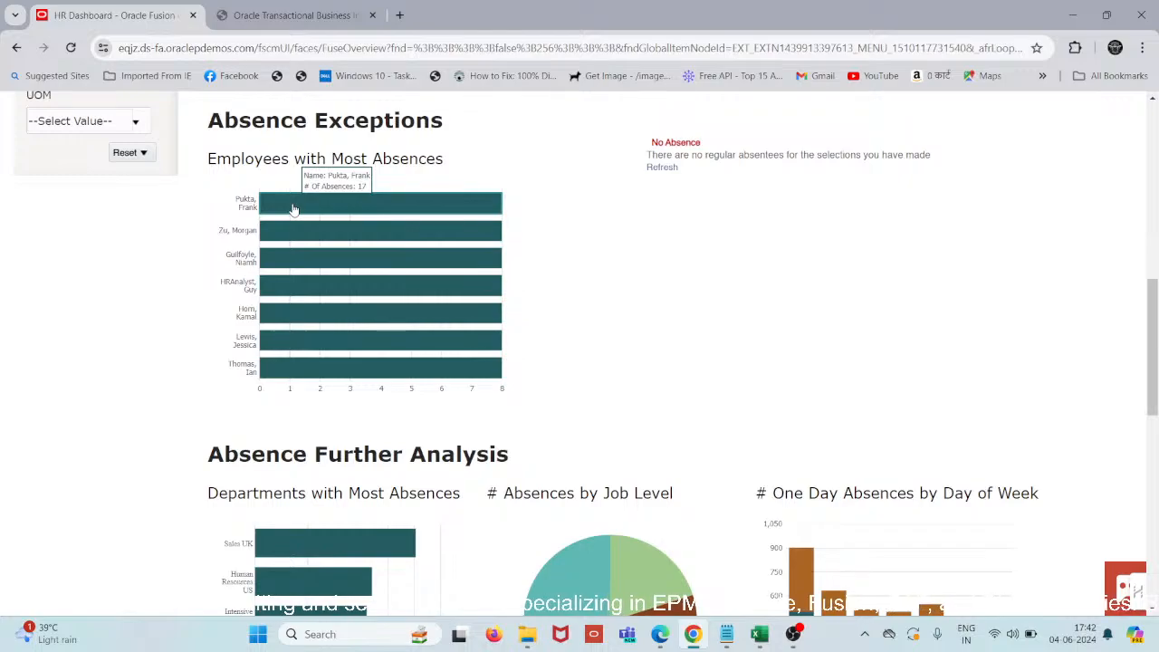
Examine the Absence Further Analysis charts for departments with most absences, absences by job level and one-day absences by day of week
{"action": "scroll", "coordinate": [292, 209], "scroll_direction": "down", "scroll_amount": 3}
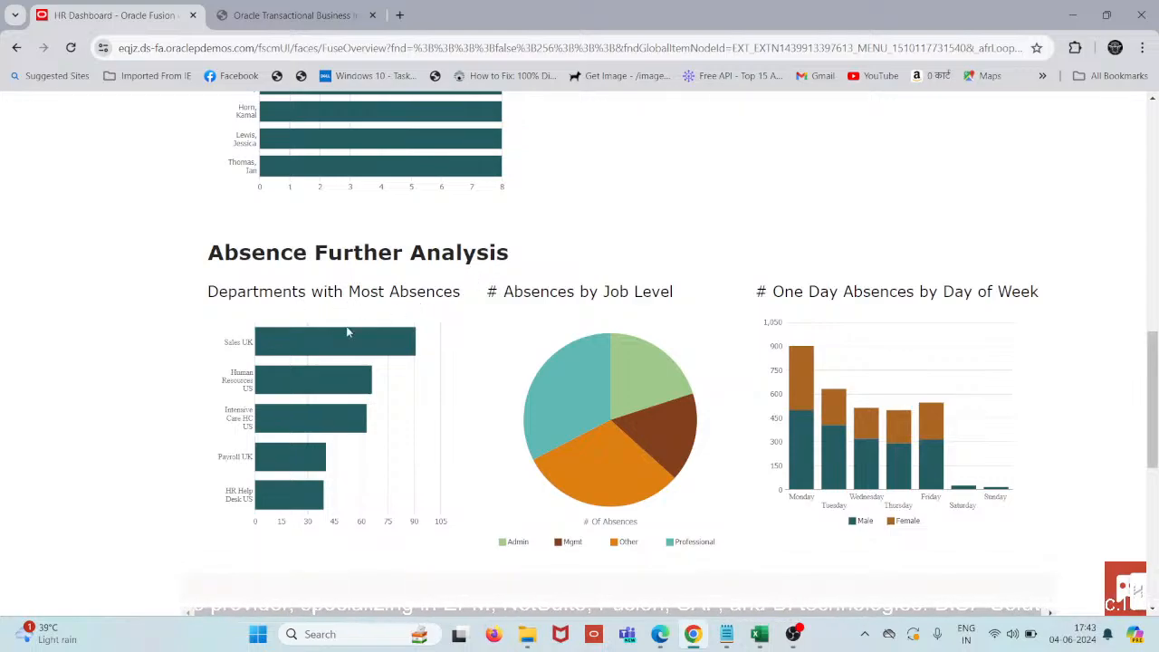
{"action": "mouse_move", "coordinate": [299, 341]}
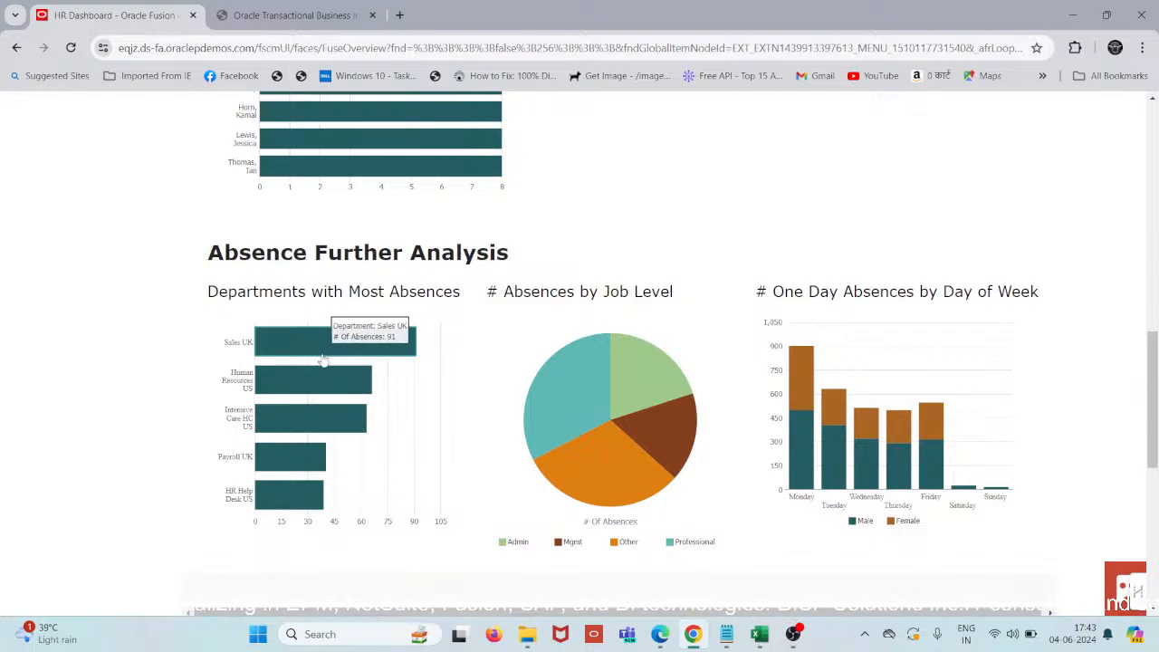
{"action": "mouse_move", "coordinate": [325, 374]}
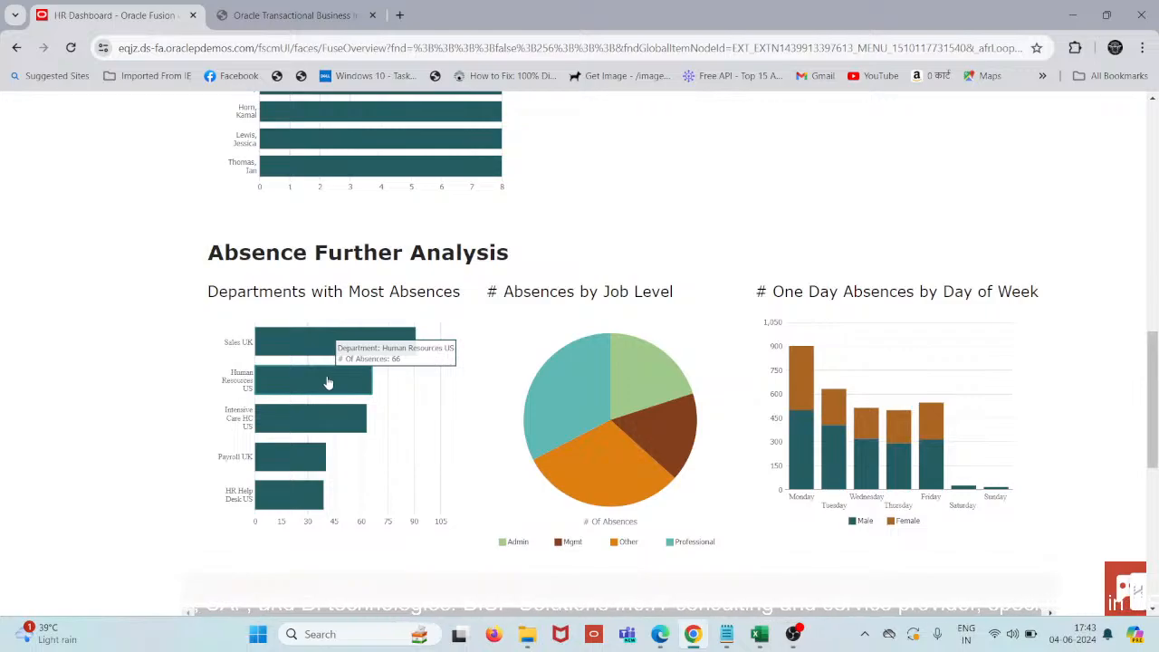
{"action": "mouse_move", "coordinate": [543, 389]}
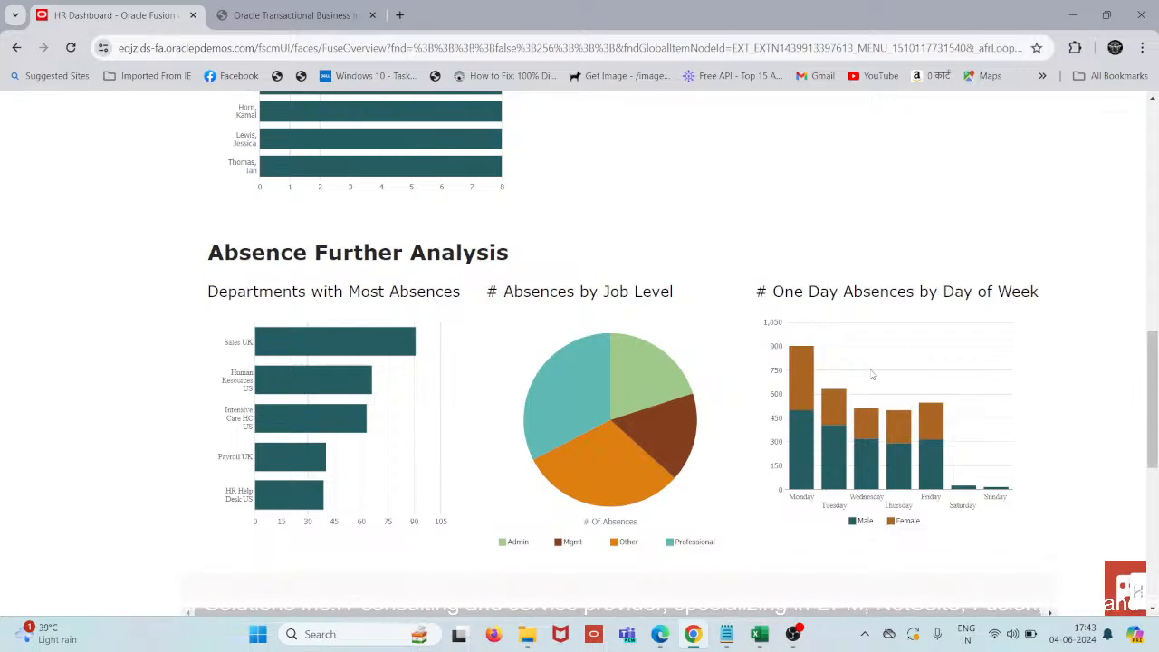
{"action": "mouse_move", "coordinate": [793, 442]}
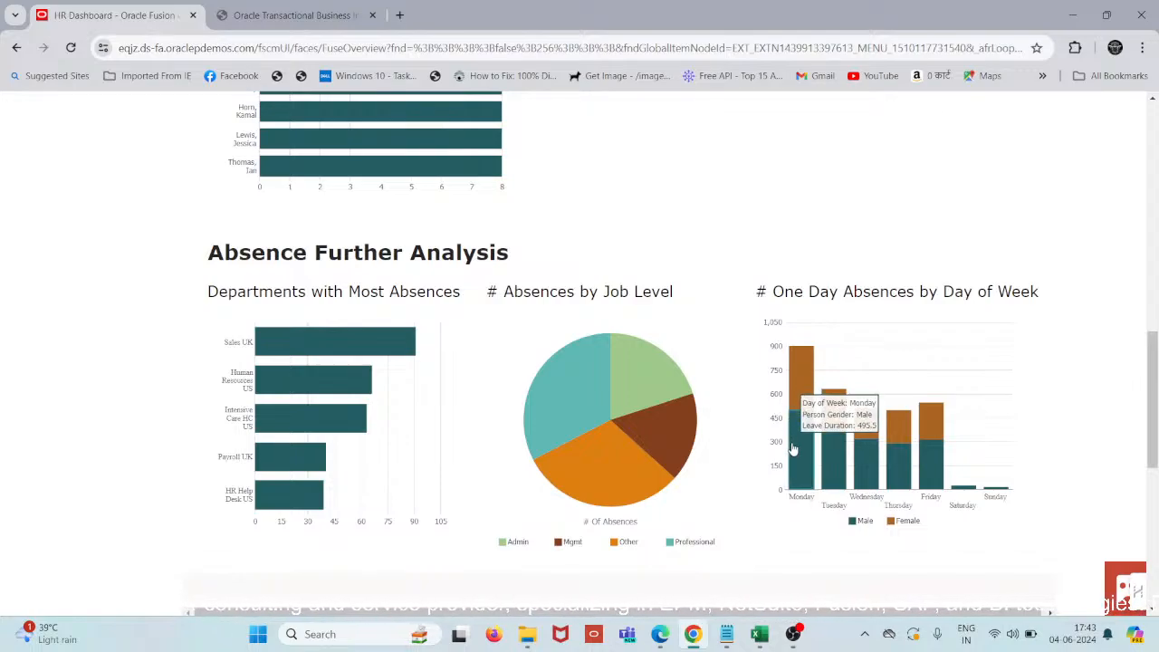
{"action": "mouse_move", "coordinate": [798, 392]}
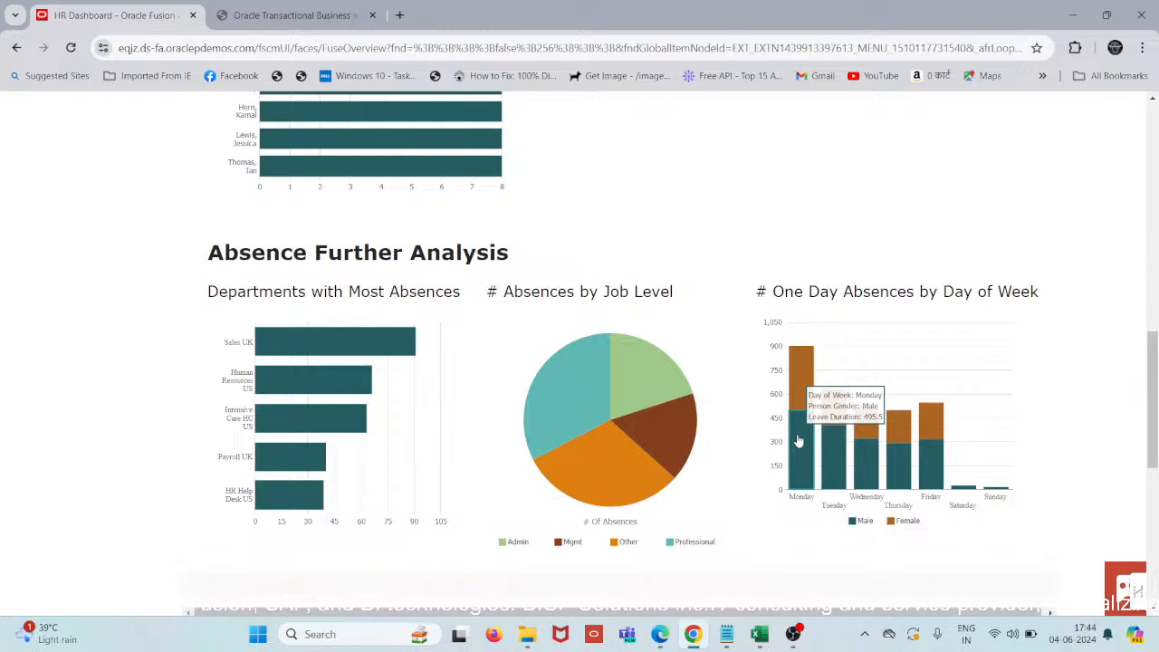
View the Accruals page of the HR Dashboard and open its Profiles page
{"action": "scroll", "coordinate": [719, 336], "scroll_direction": "up", "scroll_amount": 15}
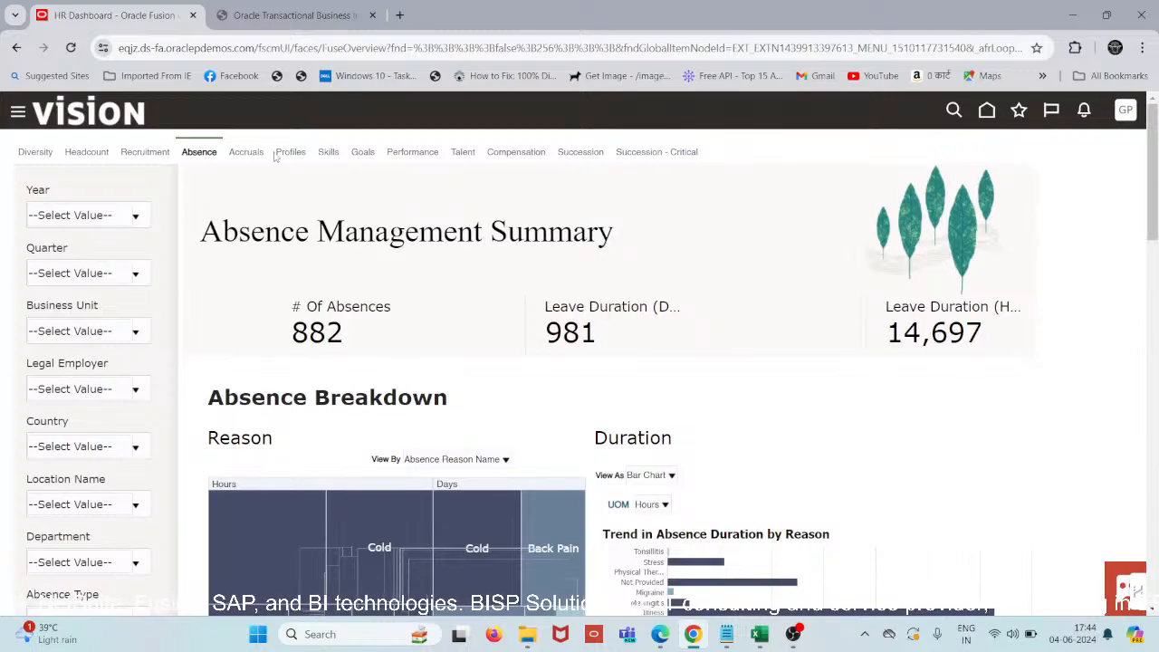
{"action": "left_click", "coordinate": [245, 152]}
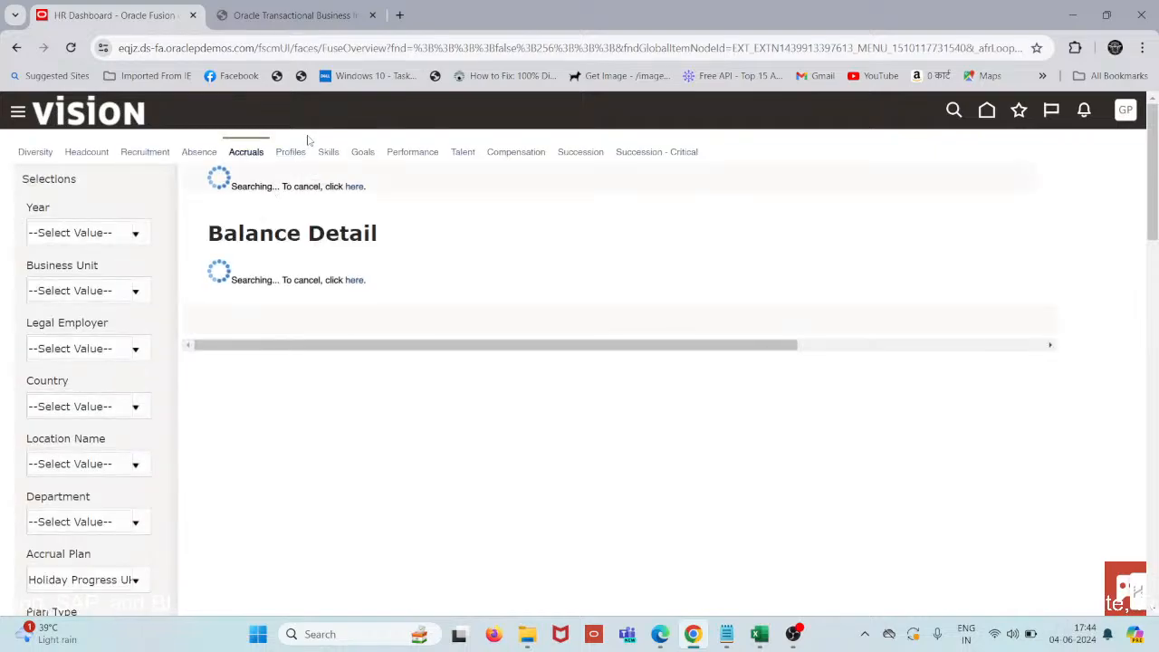
{"action": "left_click", "coordinate": [286, 154]}
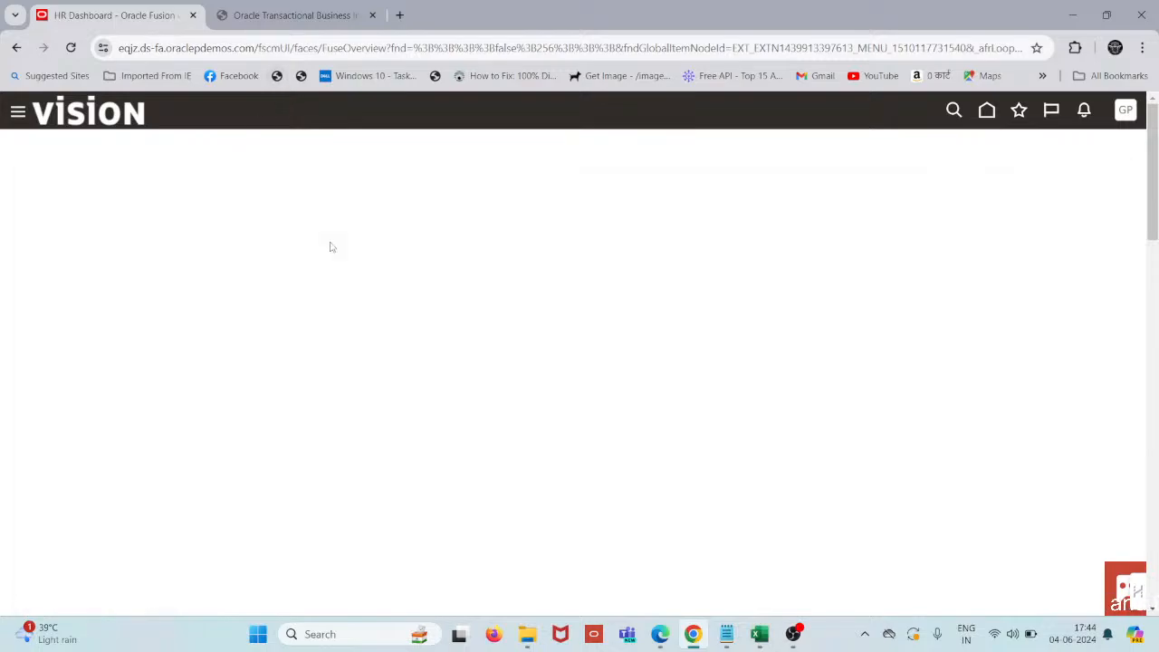
In the Transactional Business Intelligence catalog, open the Custom/HCM/HCM Dashboards/HCM In Depth folder under Shared Folders and review its page folders
{"action": "left_click", "coordinate": [279, 18]}
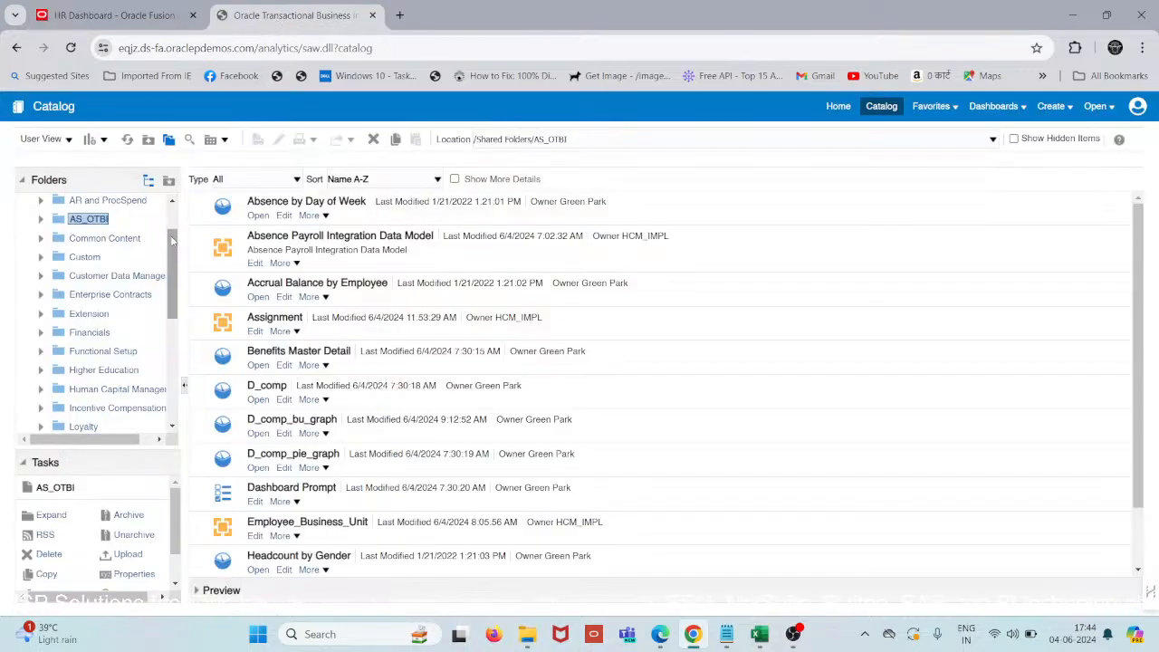
{"action": "left_click_drag", "start_coordinate": [172, 240], "coordinate": [172, 252]}
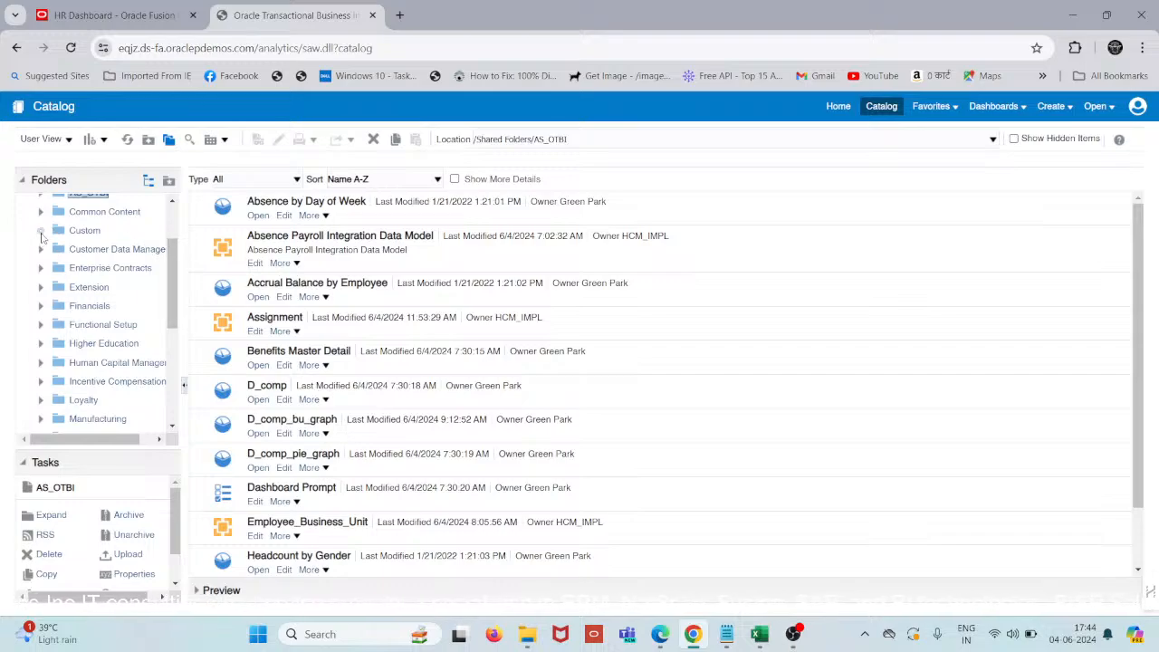
{"action": "left_click", "coordinate": [40, 231]}
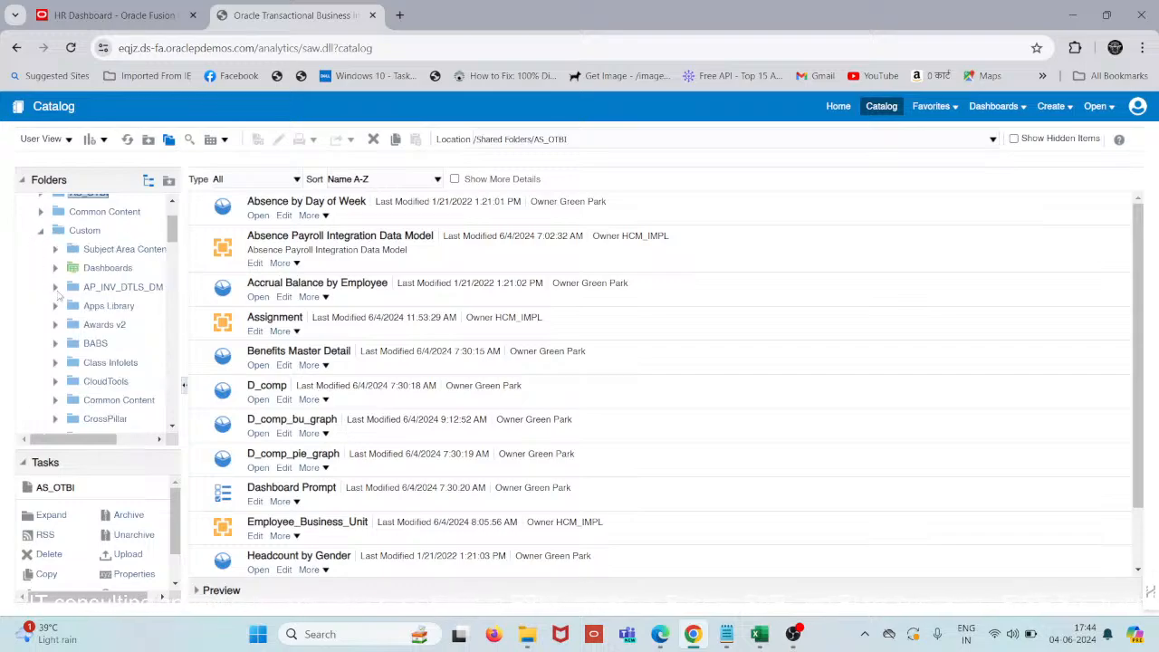
{"action": "left_click_drag", "start_coordinate": [174, 233], "coordinate": [179, 306]}
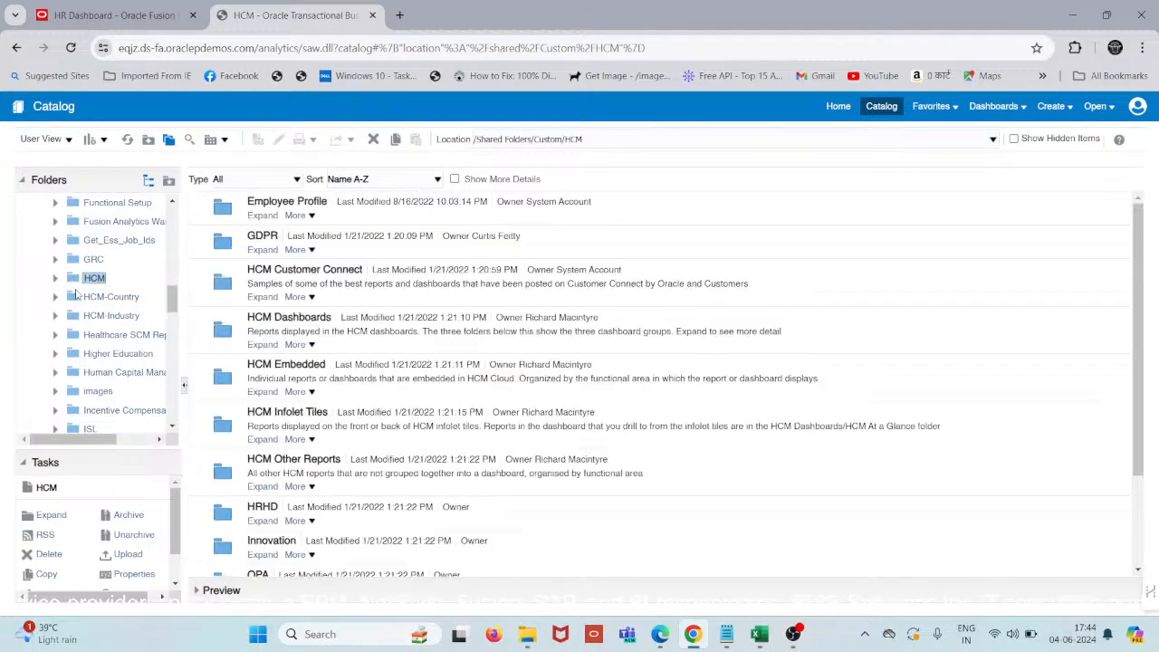
{"action": "left_click", "coordinate": [261, 345]}
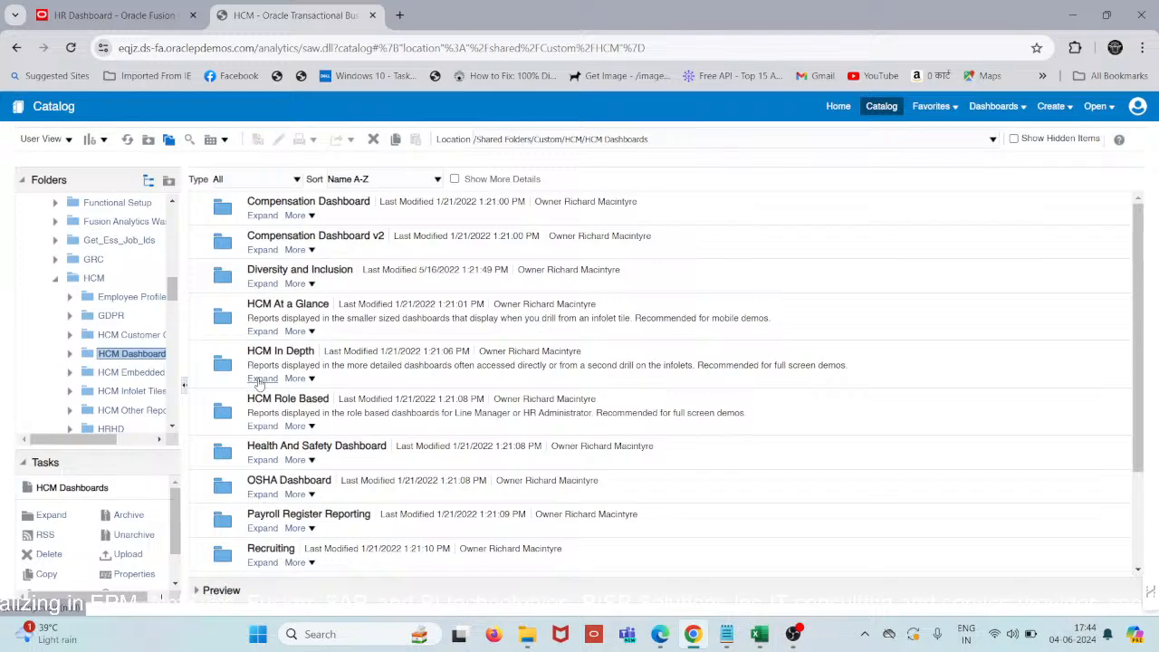
{"action": "left_click", "coordinate": [262, 378]}
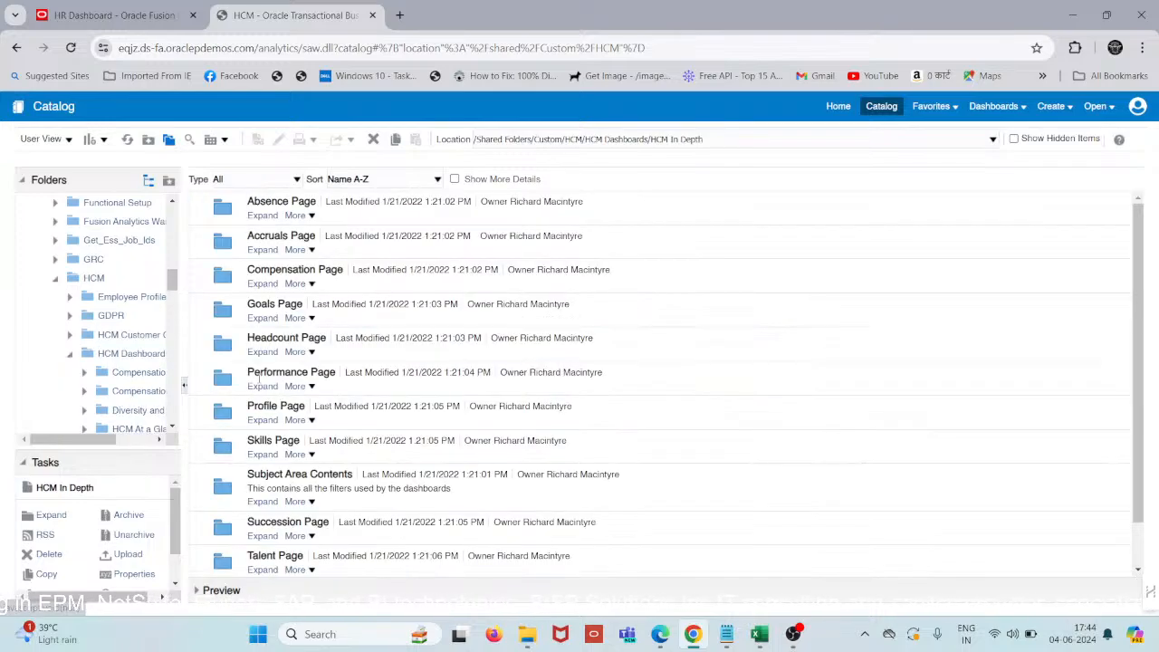
{"action": "scroll", "coordinate": [260, 379], "scroll_direction": "down", "scroll_amount": 1}
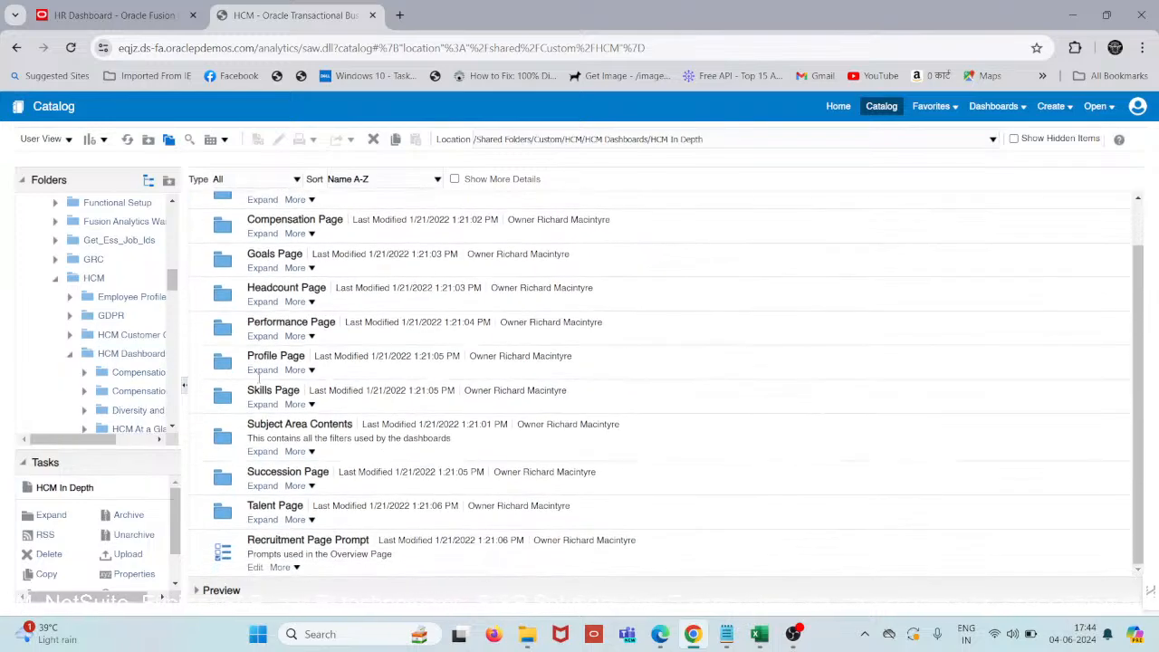
{"action": "scroll", "coordinate": [261, 379], "scroll_direction": "up", "scroll_amount": 1}
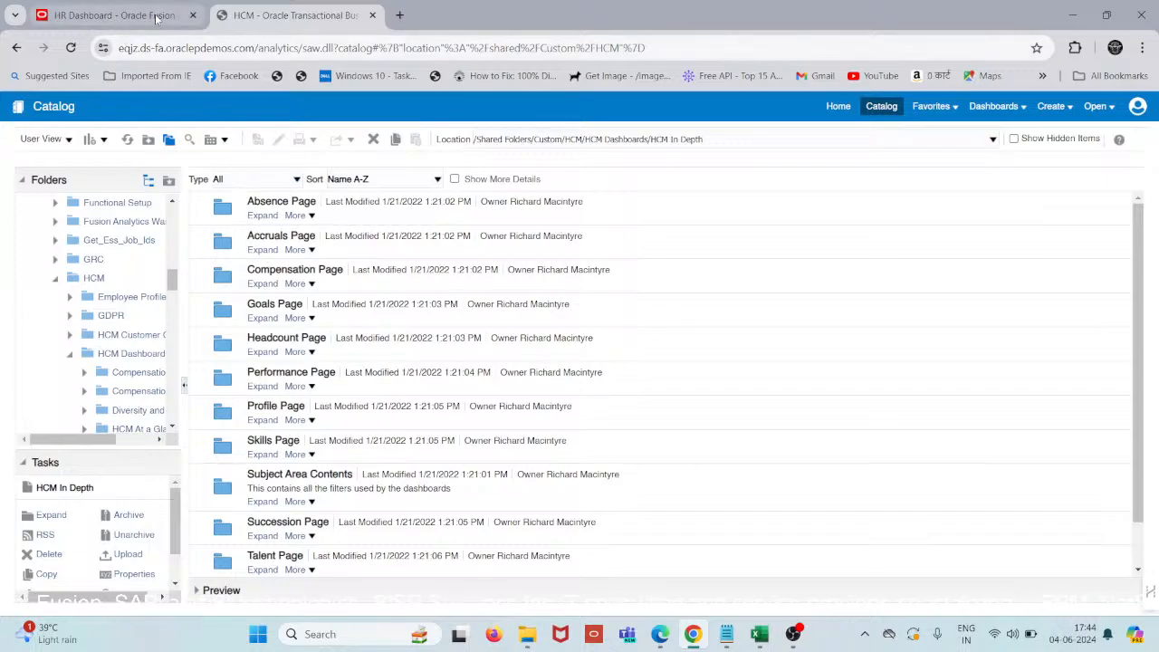
Compare the HR Dashboard's pages with the page folders in the catalog's HCM In Depth folder
{"action": "left_click", "coordinate": [113, 16]}
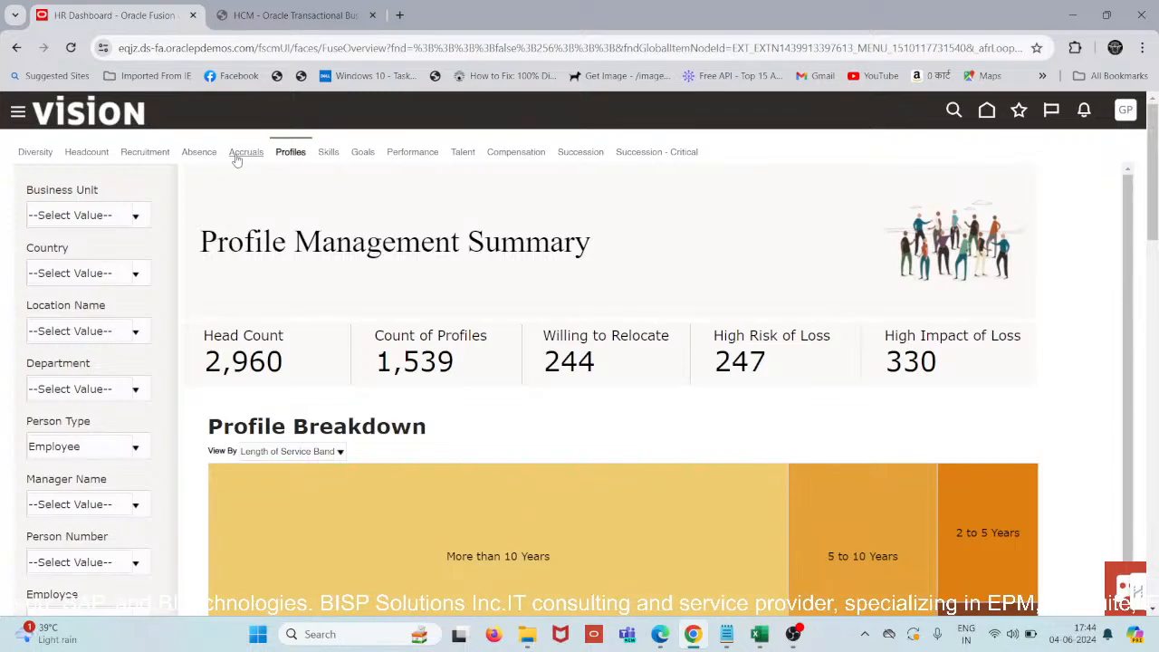
{"action": "key", "text": "ctrl+Tab"}
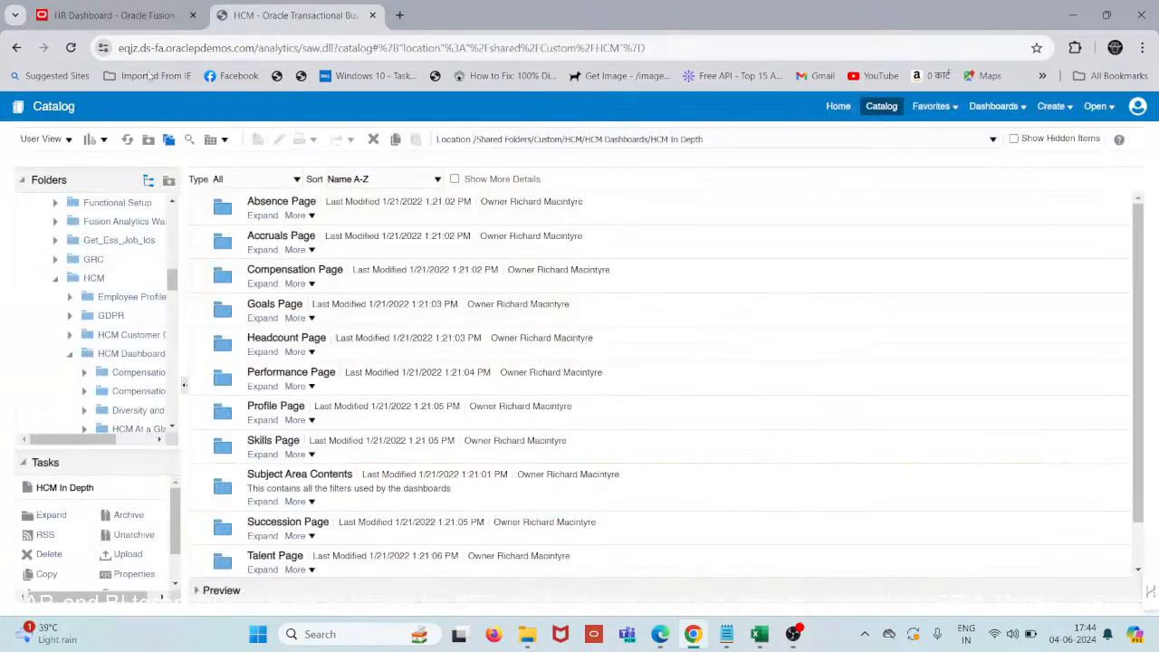
{"action": "left_click_drag", "start_coordinate": [113, 16], "coordinate": [335, 24]}
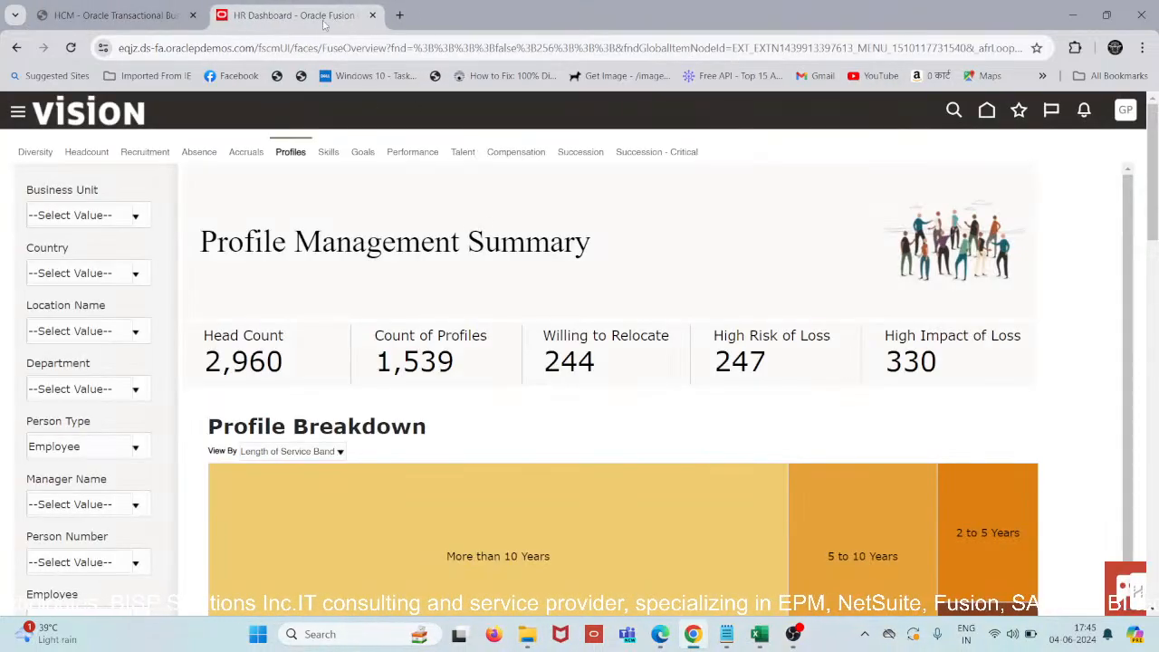
{"action": "left_click_drag", "start_coordinate": [294, 16], "coordinate": [113, 15]}
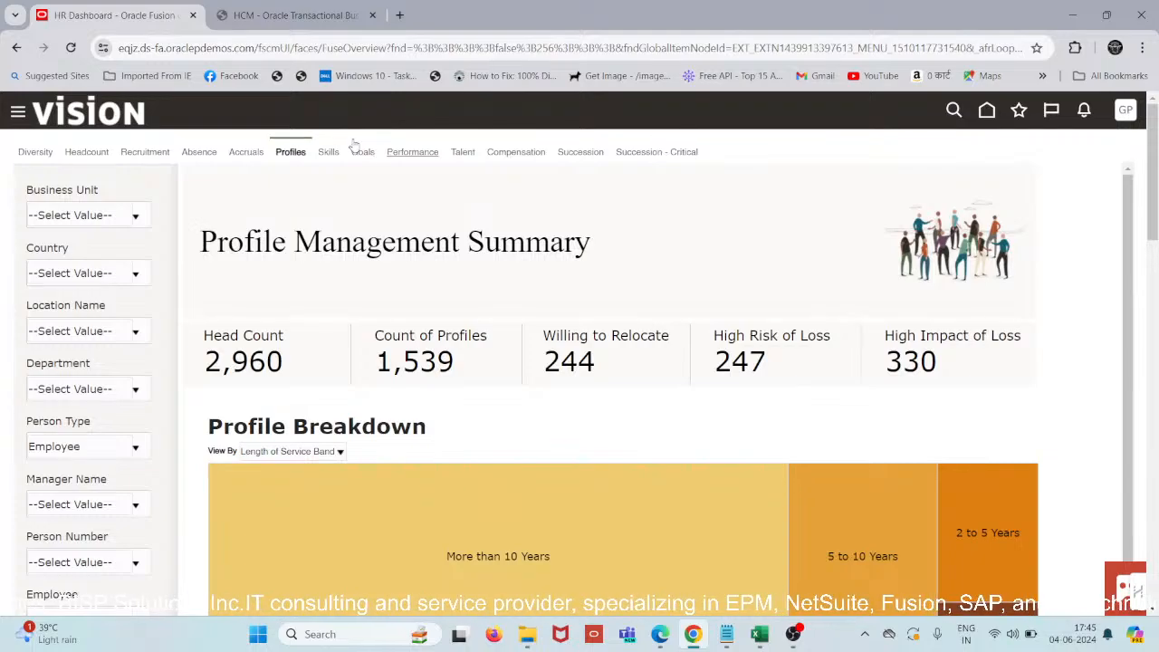
{"action": "left_click", "coordinate": [251, 15]}
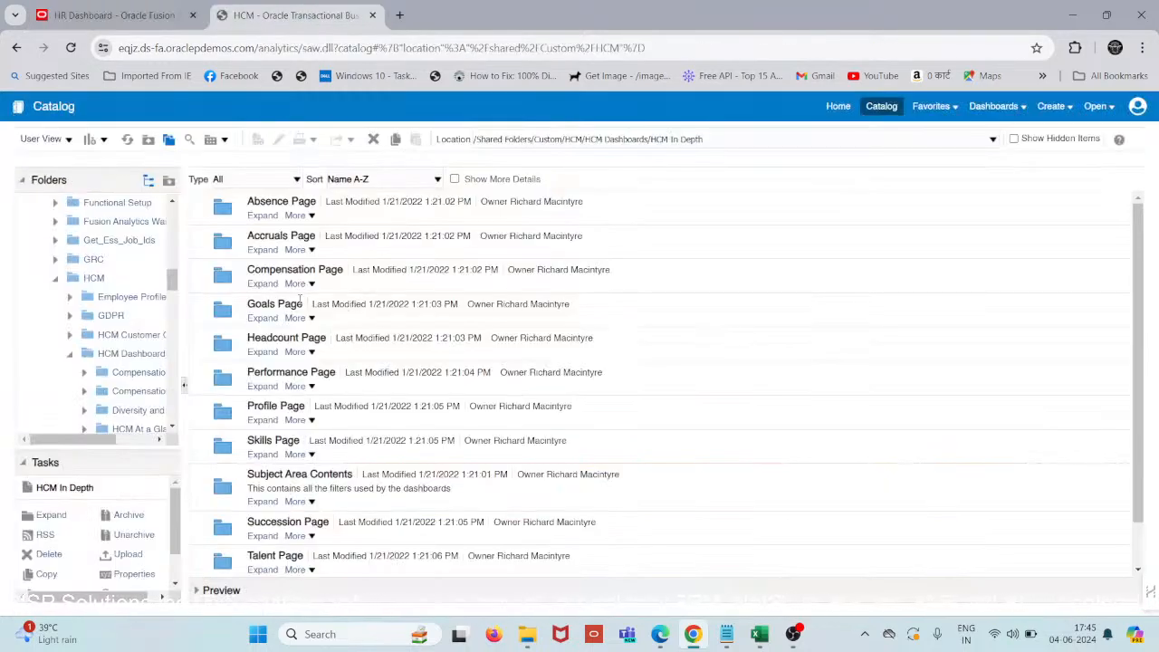
Open the Absence Page folder and review its absence analyses alongside the HR Dashboard
{"action": "left_click", "coordinate": [261, 216]}
{"action": "scroll", "coordinate": [323, 348], "scroll_direction": "down", "scroll_amount": 3}
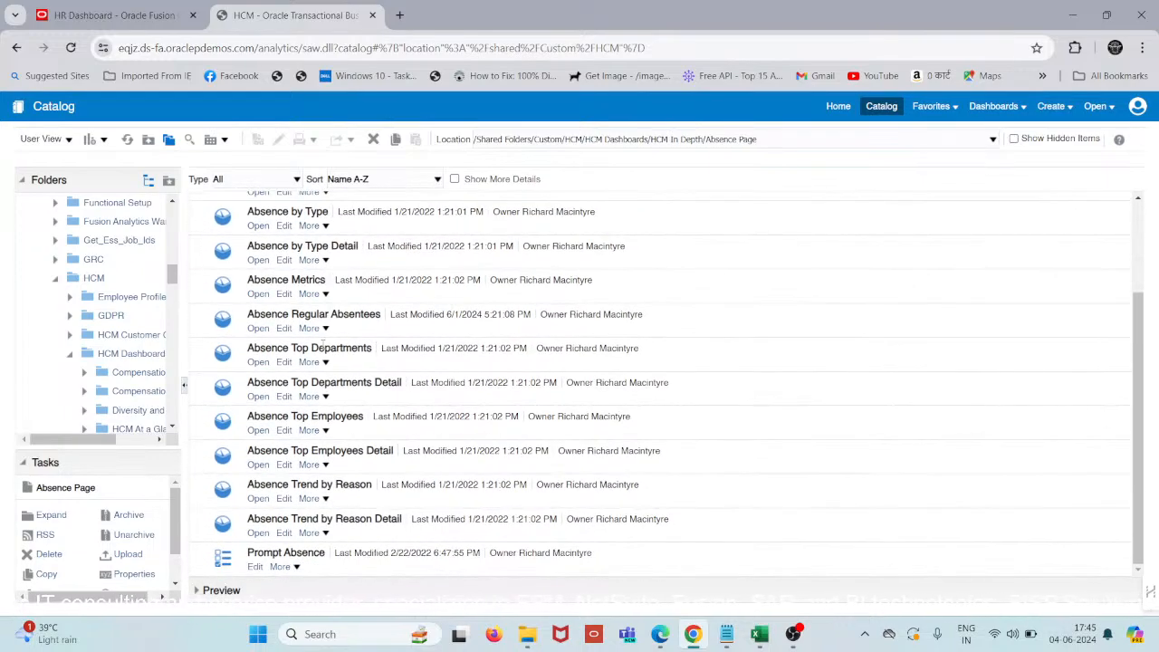
{"action": "scroll", "coordinate": [324, 341], "scroll_direction": "up", "scroll_amount": 3}
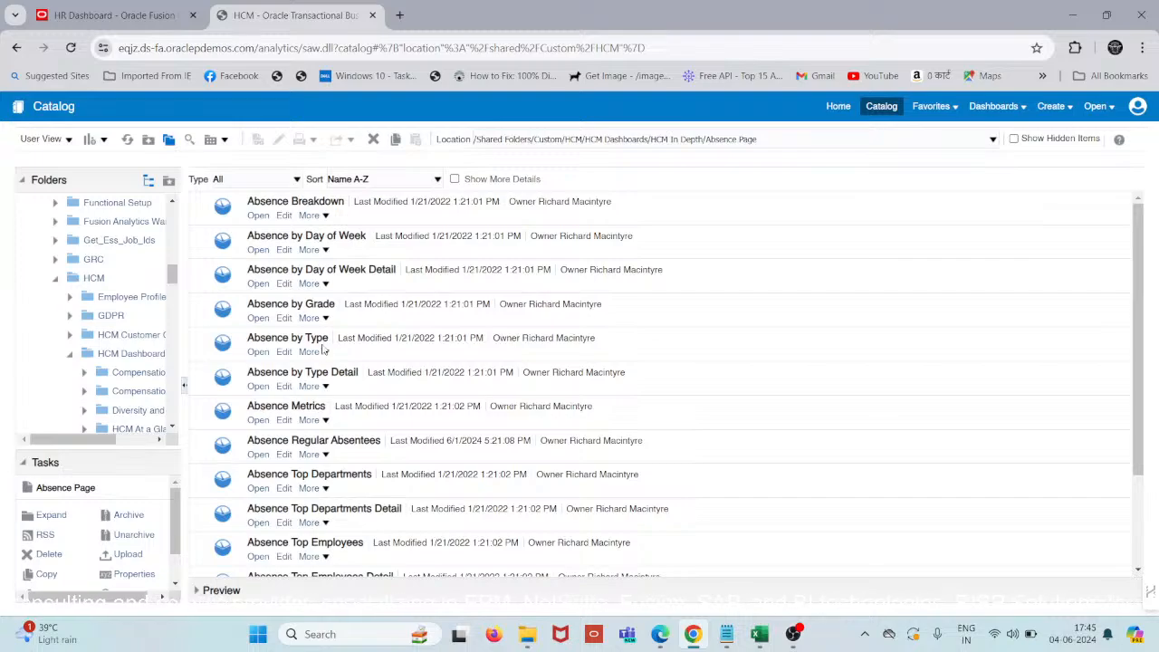
{"action": "scroll", "coordinate": [323, 349], "scroll_direction": "down", "scroll_amount": 3}
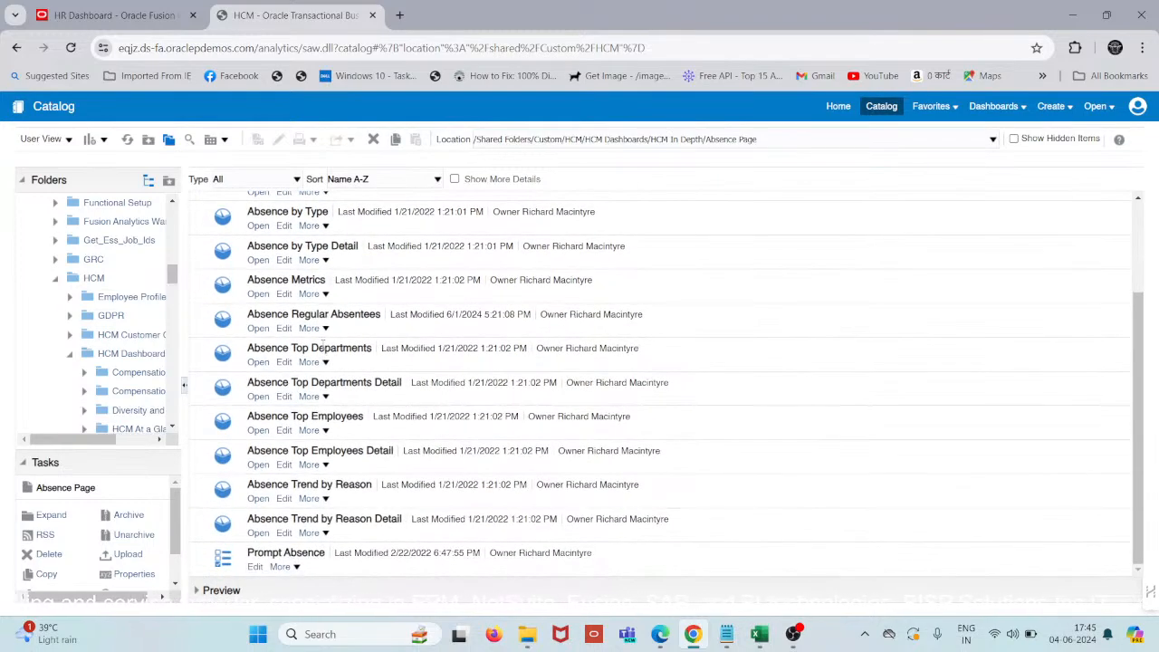
{"action": "left_click", "coordinate": [147, 9]}
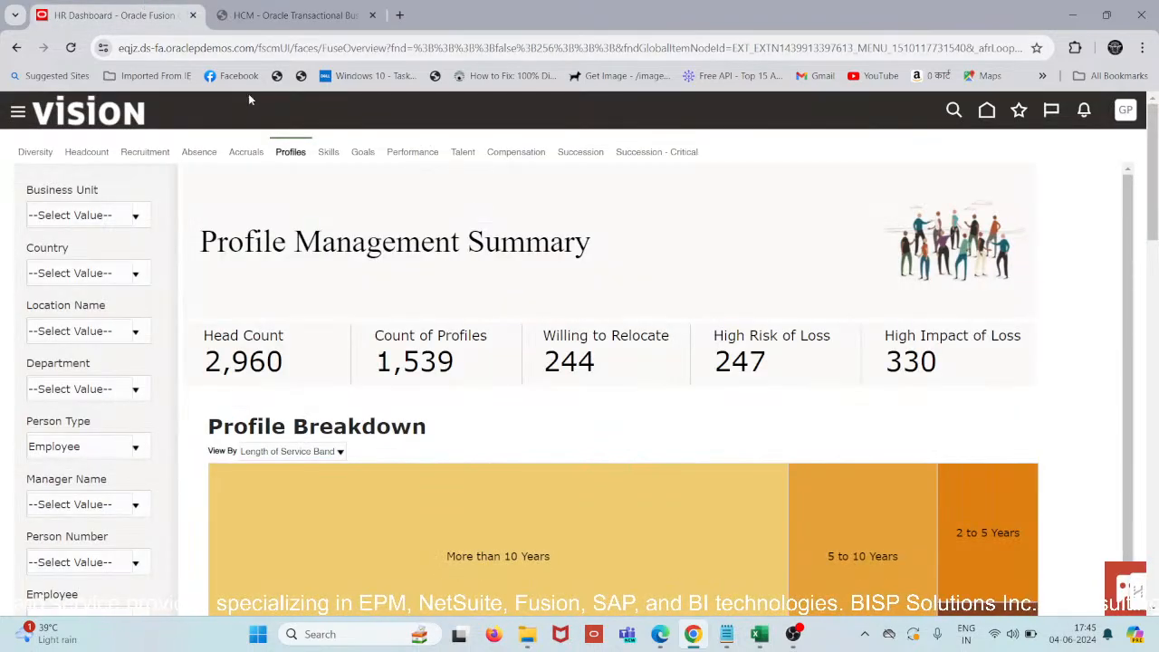
{"action": "left_click", "coordinate": [281, 9]}
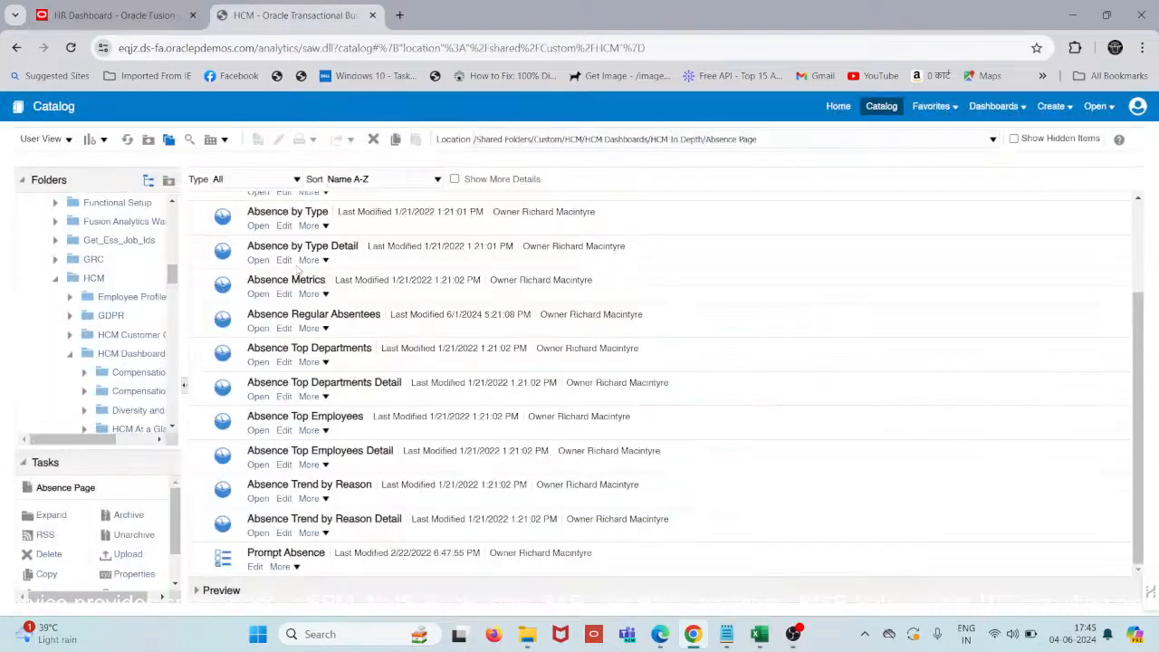
{"action": "left_click", "coordinate": [117, 7]}
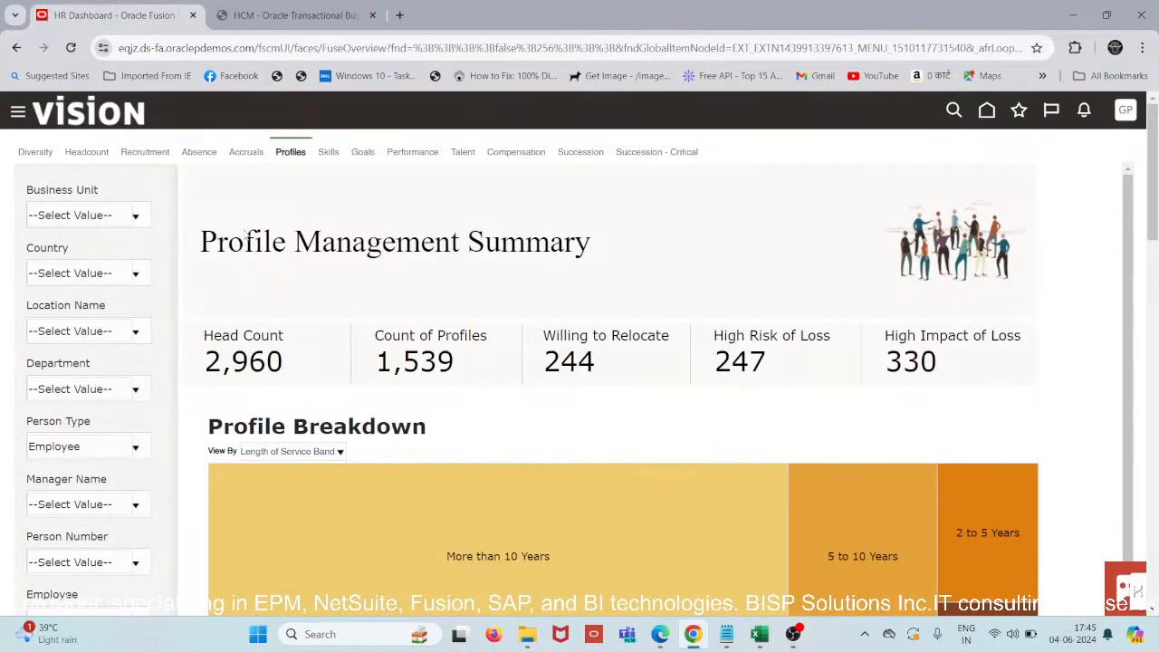
Detach the catalog tab, copy the HR Dashboard's base address and open its /analytics site in a new tab
{"action": "left_click_drag", "start_coordinate": [288, 14], "coordinate": [317, 256]}
{"action": "left_click", "coordinate": [318, 252]}
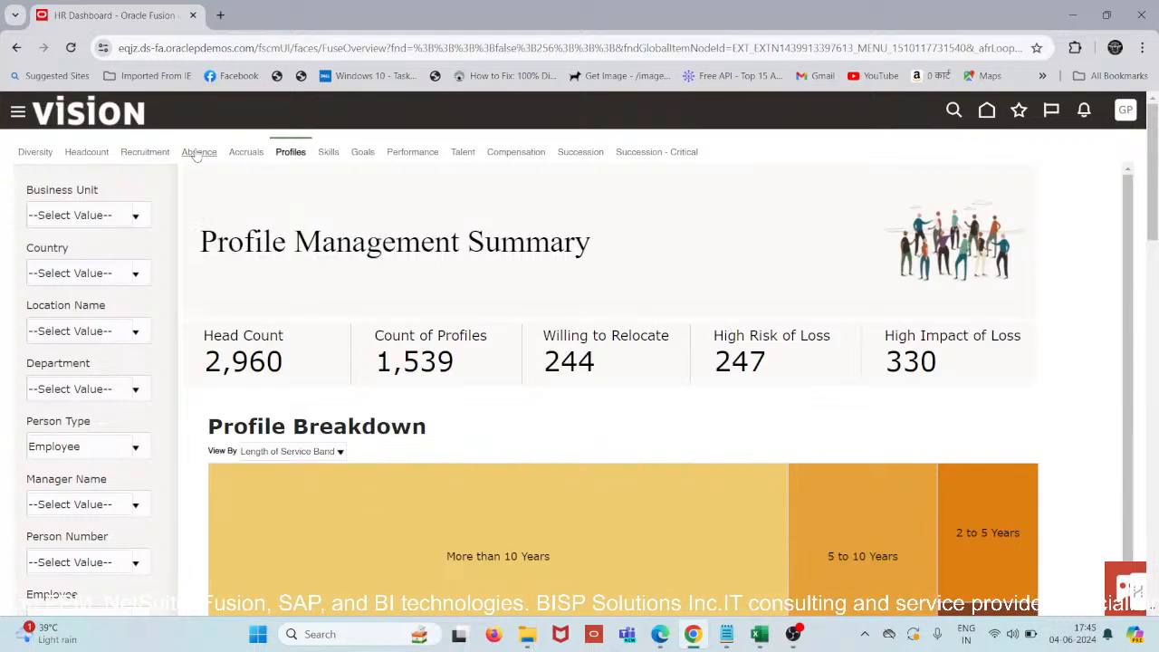
{"action": "left_click_drag", "start_coordinate": [200, 46], "coordinate": [155, 47]}
{"action": "left_click_drag", "start_coordinate": [292, 47], "coordinate": [119, 47]}
{"action": "key", "text": "ctrl+c"}
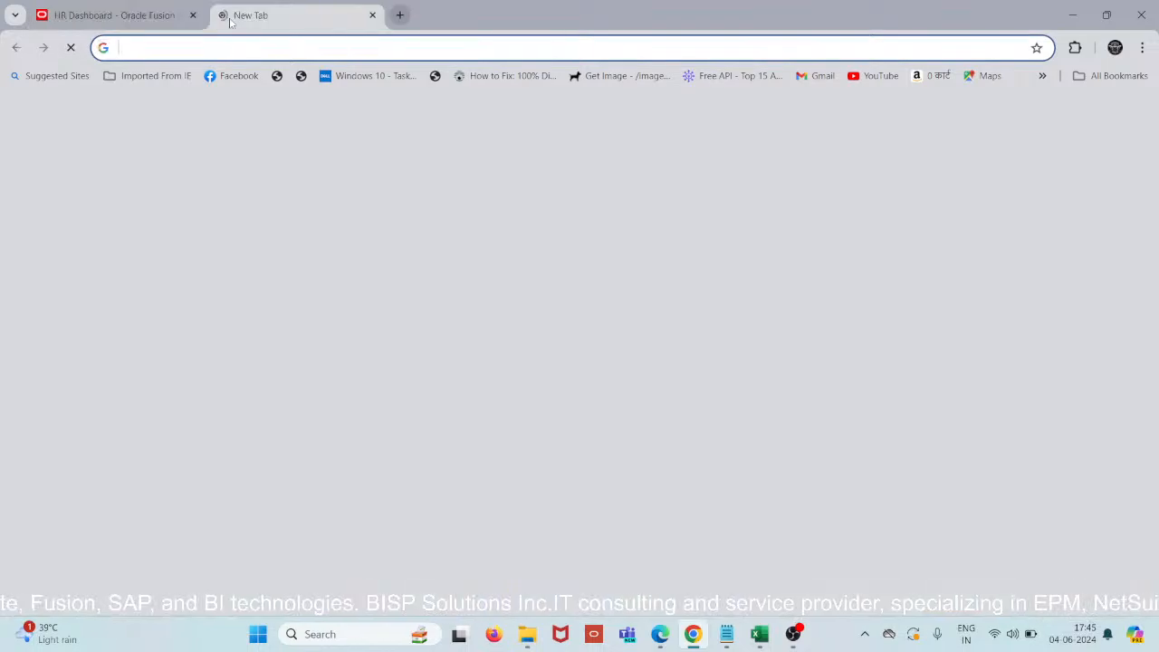
{"action": "left_click", "coordinate": [220, 15]}
{"action": "key", "text": "ctrl+v"}
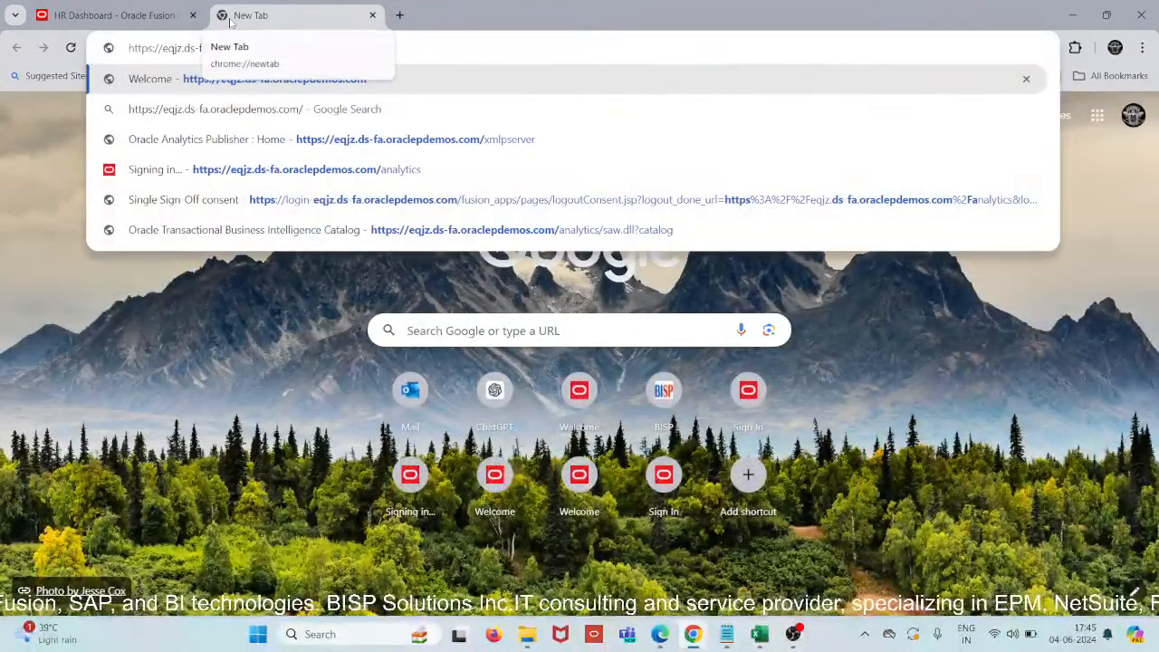
{"action": "key", "text": "Down"}
{"action": "key", "text": "Down"}
{"action": "key", "text": "Down"}
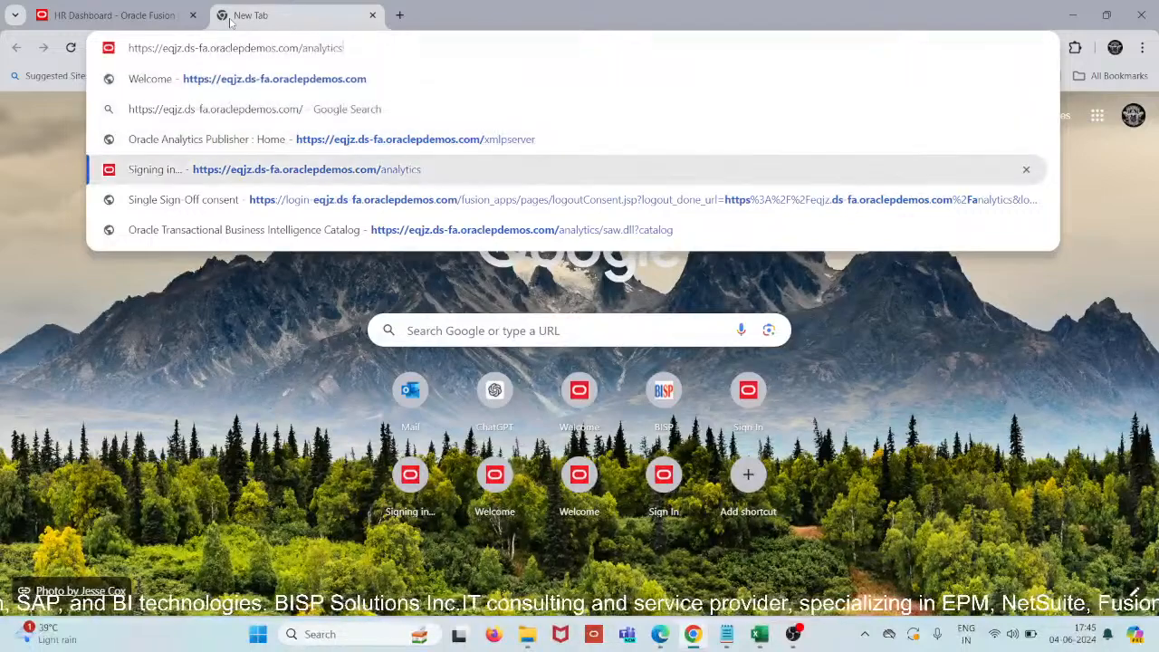
{"action": "key", "text": "Return"}
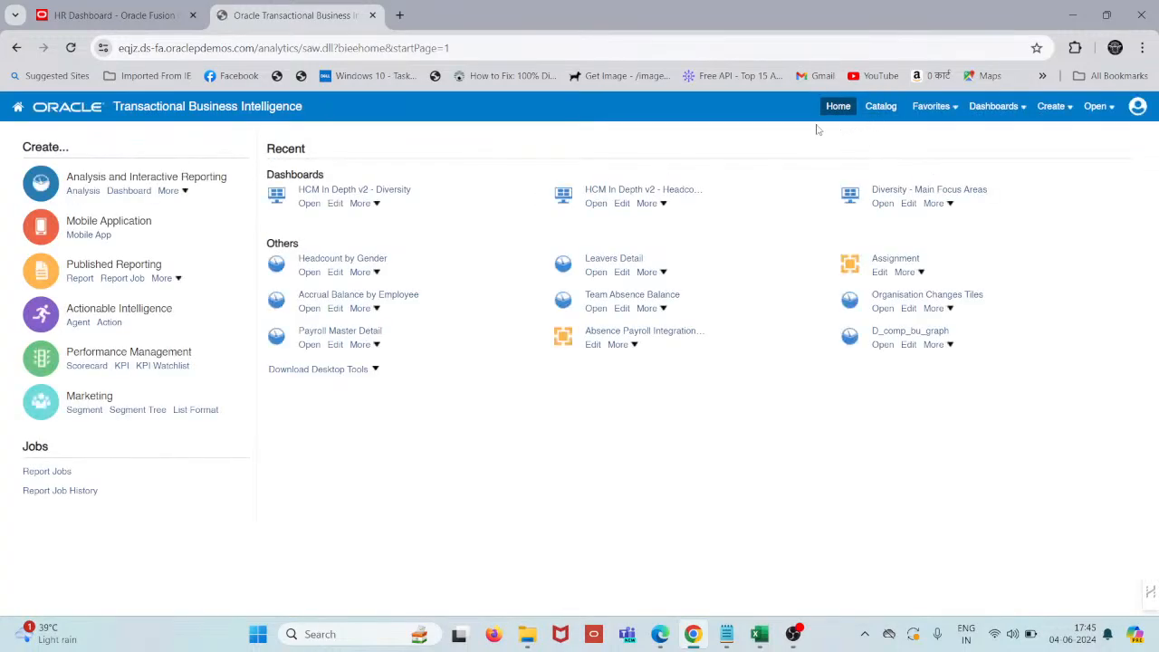
Open the catalog and review the analyses and prompt in the Absence Page folder, checking back against the HR Dashboard
{"action": "left_click", "coordinate": [881, 108]}
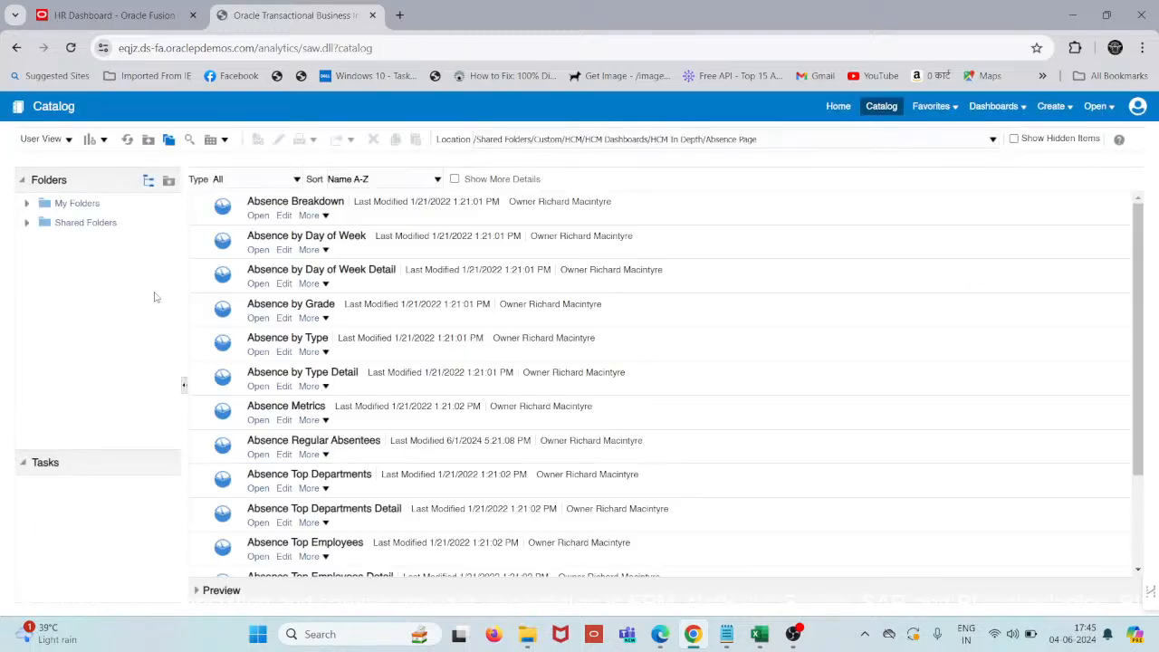
{"action": "left_click", "coordinate": [26, 224]}
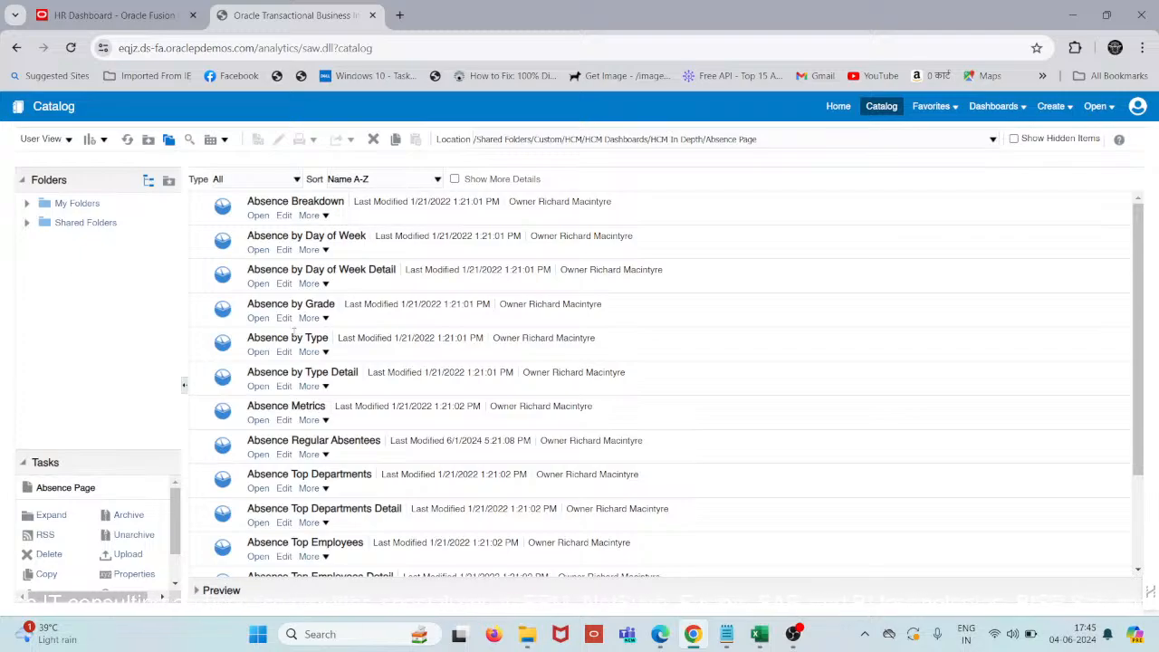
{"action": "scroll", "coordinate": [292, 337], "scroll_direction": "down", "scroll_amount": 3}
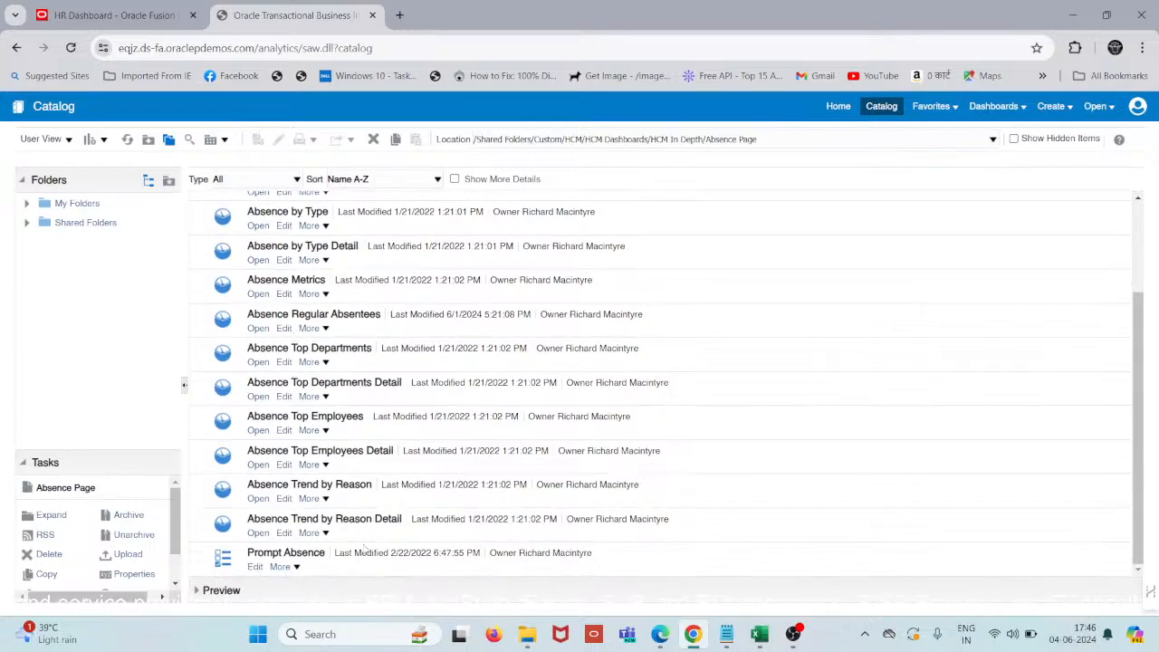
{"action": "scroll", "coordinate": [365, 548], "scroll_direction": "up", "scroll_amount": 1}
{"action": "scroll", "coordinate": [365, 548], "scroll_direction": "up", "scroll_amount": 3}
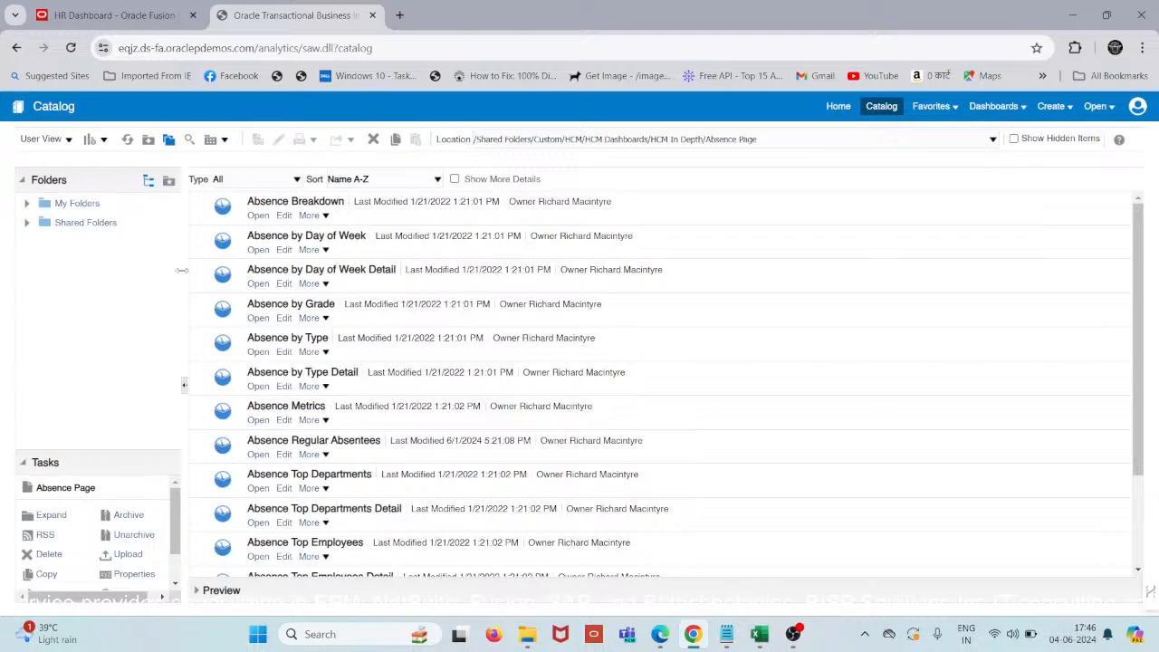
{"action": "left_click", "coordinate": [109, 15]}
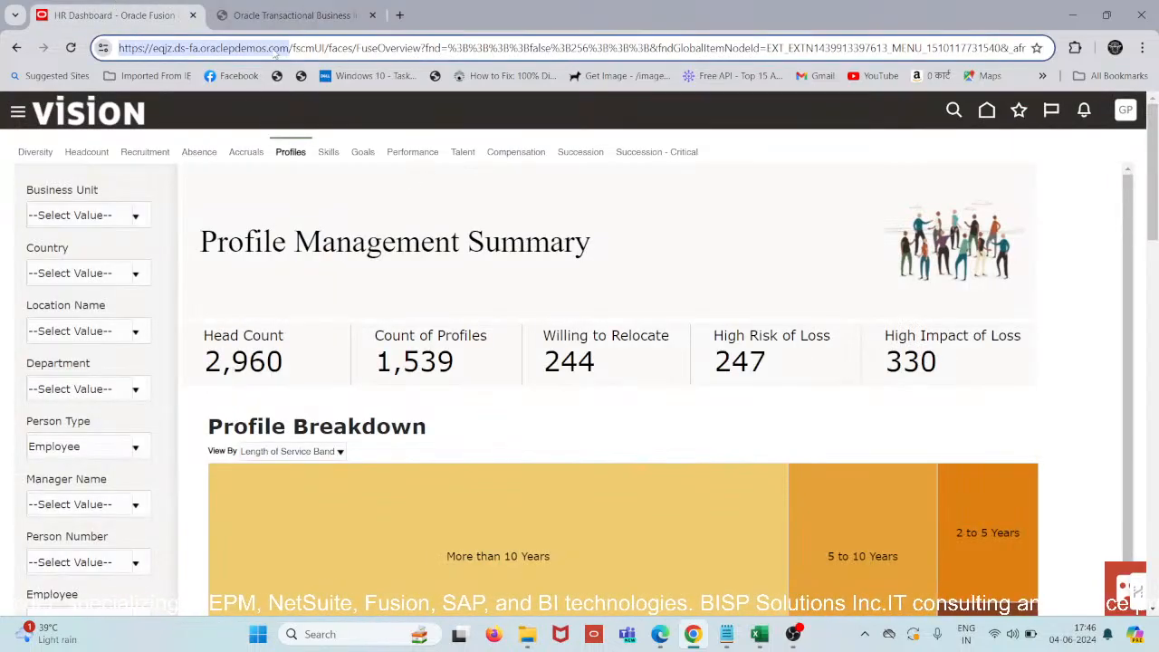
{"action": "left_click", "coordinate": [290, 8]}
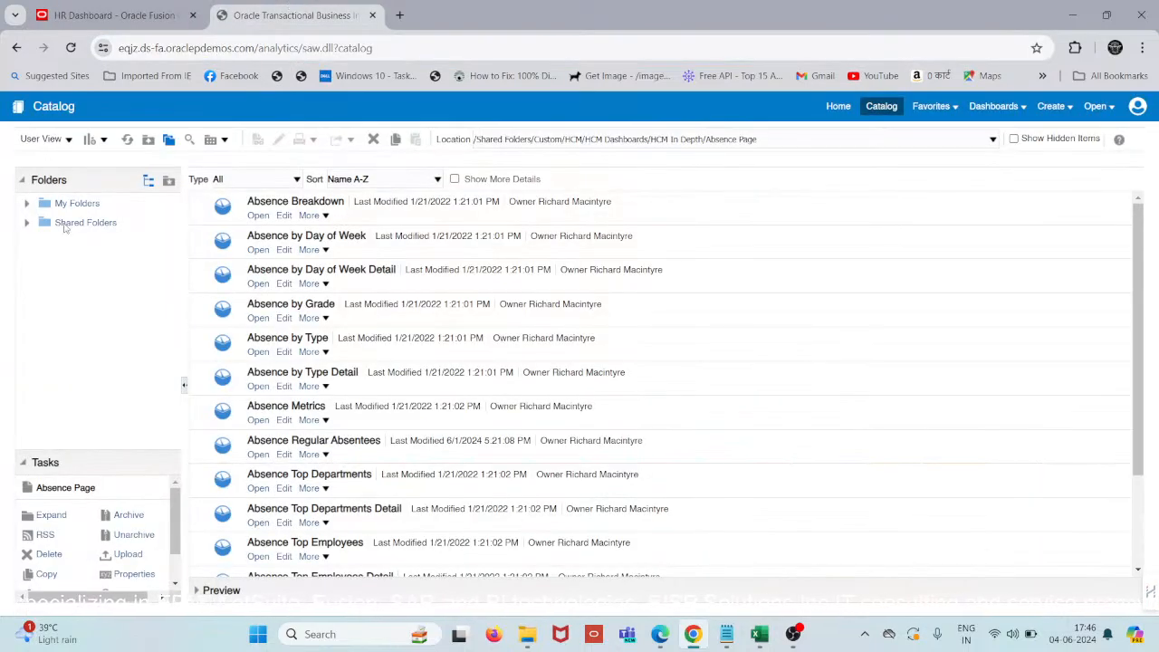
Expand Shared Folders and browse the subfolders of the Custom folder
{"action": "left_click", "coordinate": [29, 225]}
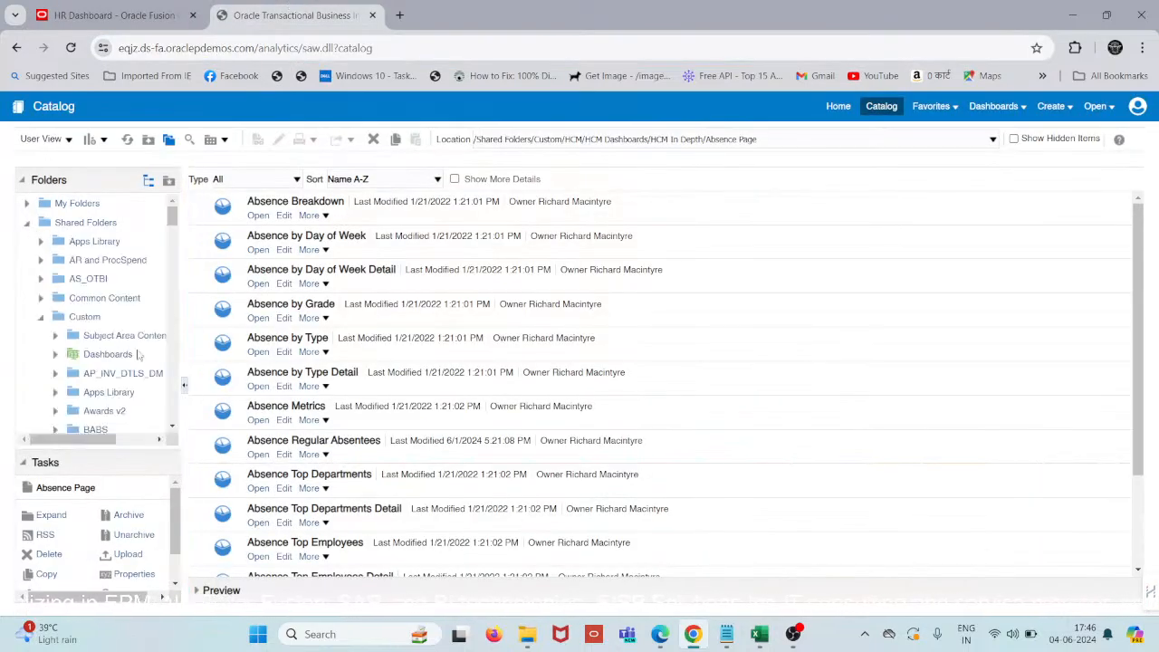
{"action": "scroll", "coordinate": [82, 340], "scroll_direction": "down", "scroll_amount": 1}
{"action": "scroll", "coordinate": [82, 339], "scroll_direction": "down", "scroll_amount": 1}
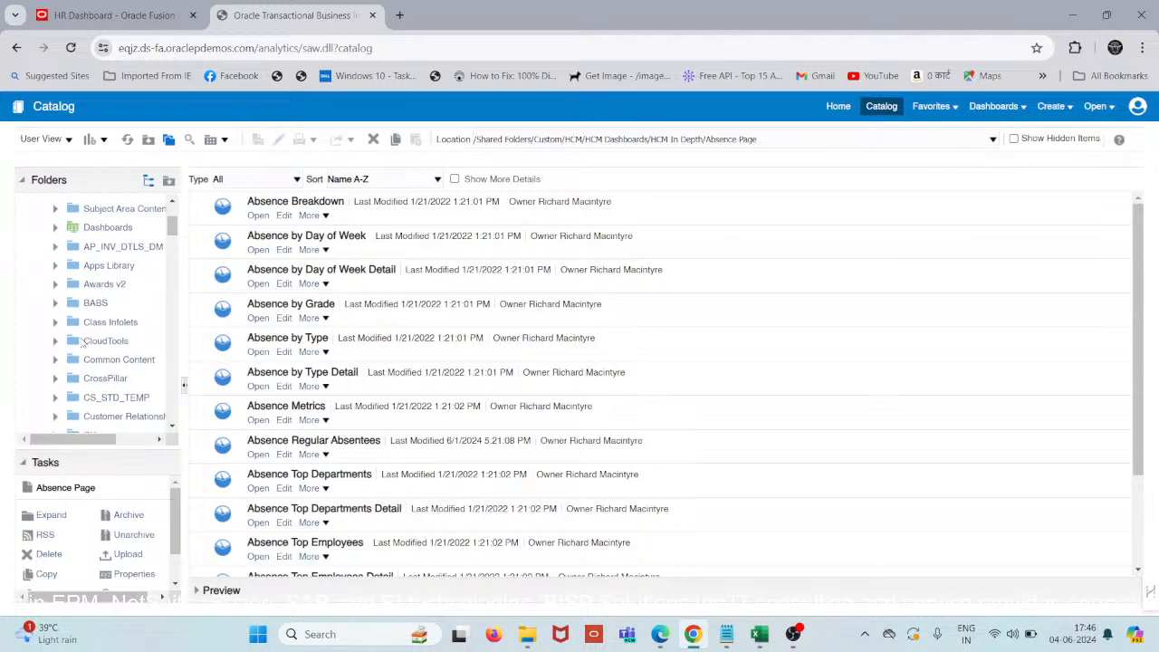
{"action": "scroll", "coordinate": [82, 343], "scroll_direction": "down", "scroll_amount": 1}
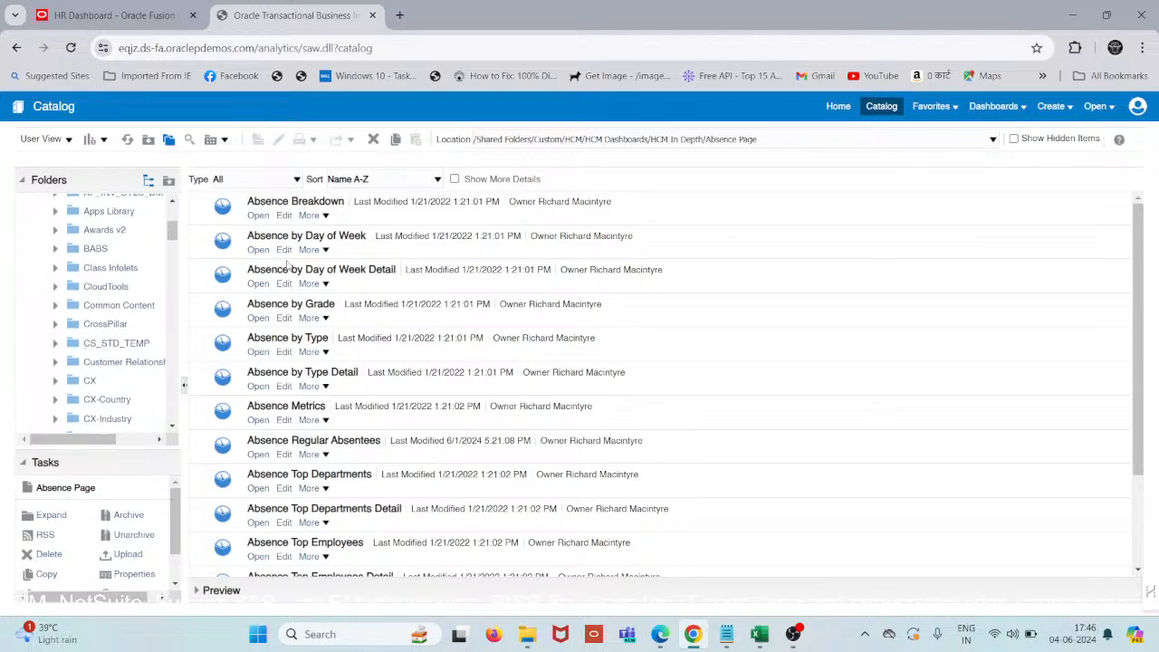
{"action": "scroll", "coordinate": [116, 319], "scroll_direction": "down", "scroll_amount": 3}
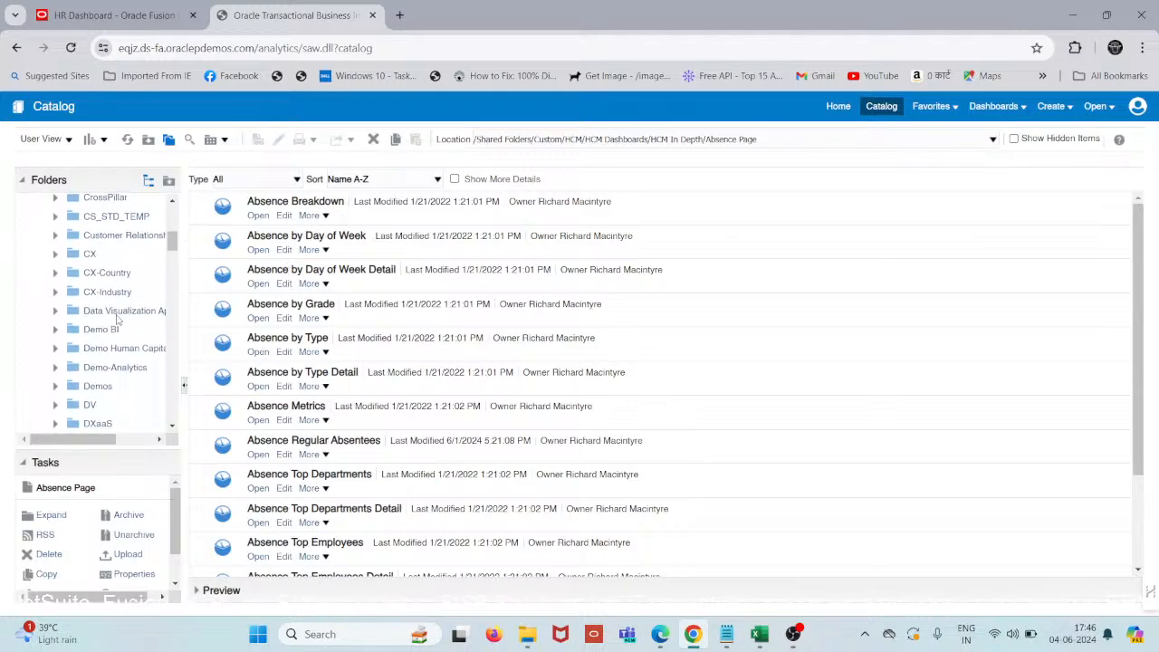
{"action": "scroll", "coordinate": [116, 319], "scroll_direction": "down", "scroll_amount": 1}
{"action": "scroll", "coordinate": [115, 319], "scroll_direction": "up", "scroll_amount": 1}
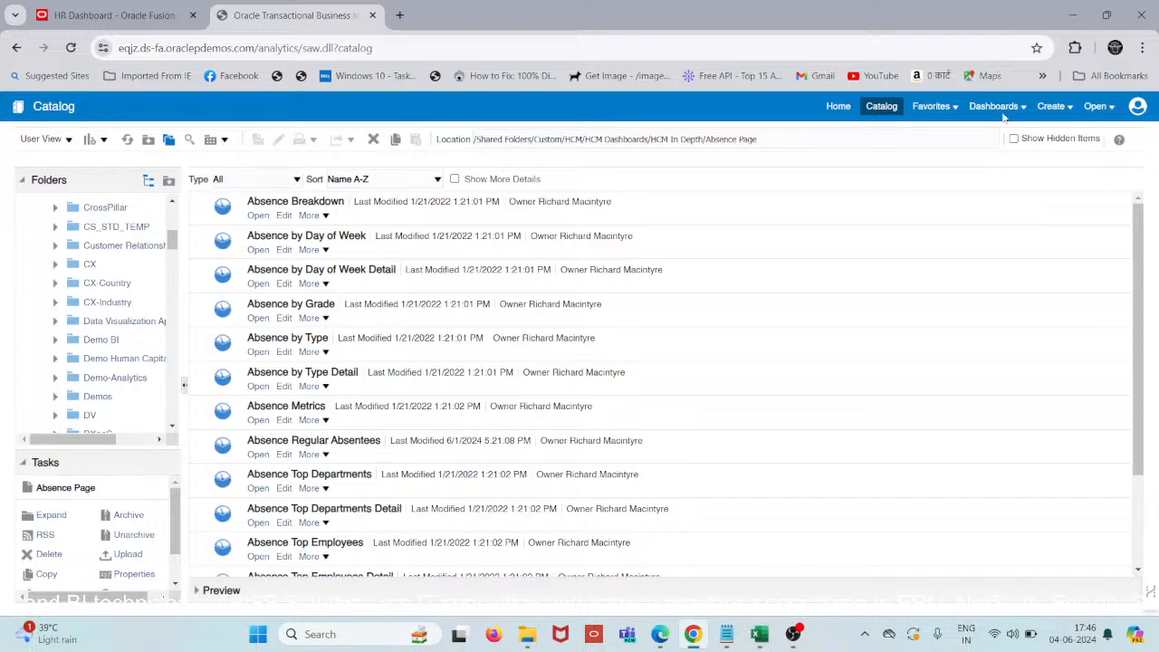
Switch to YouTube Studio and end the live stream, confirming the end
{"action": "left_click", "coordinate": [1067, 14]}
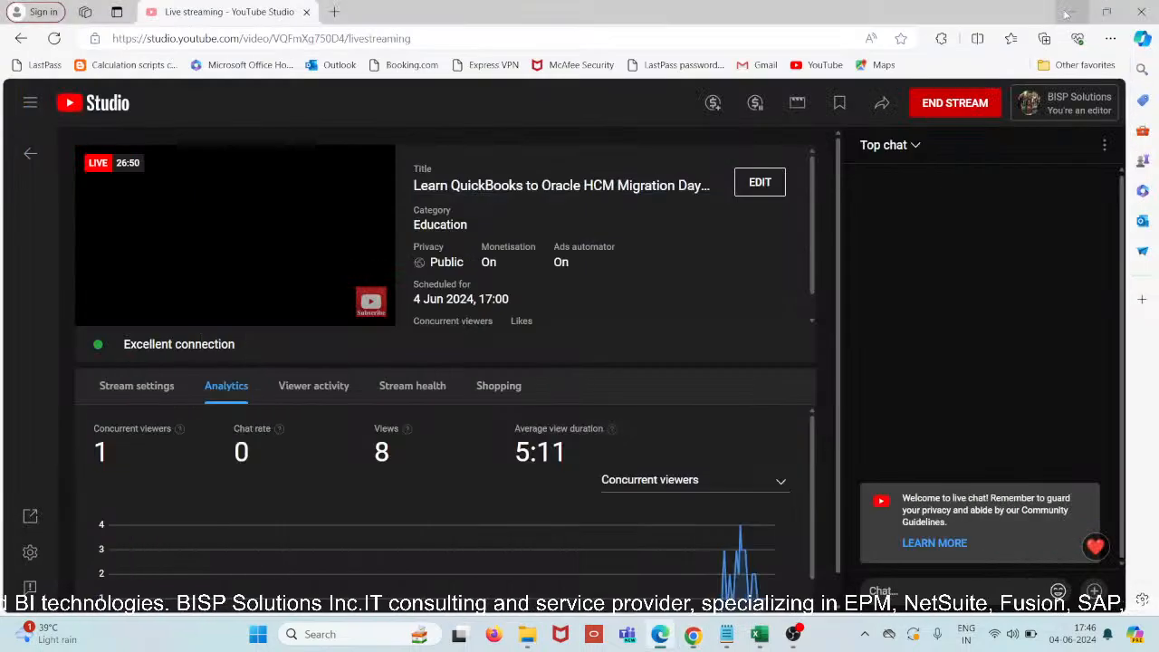
{"action": "left_click", "coordinate": [955, 103]}
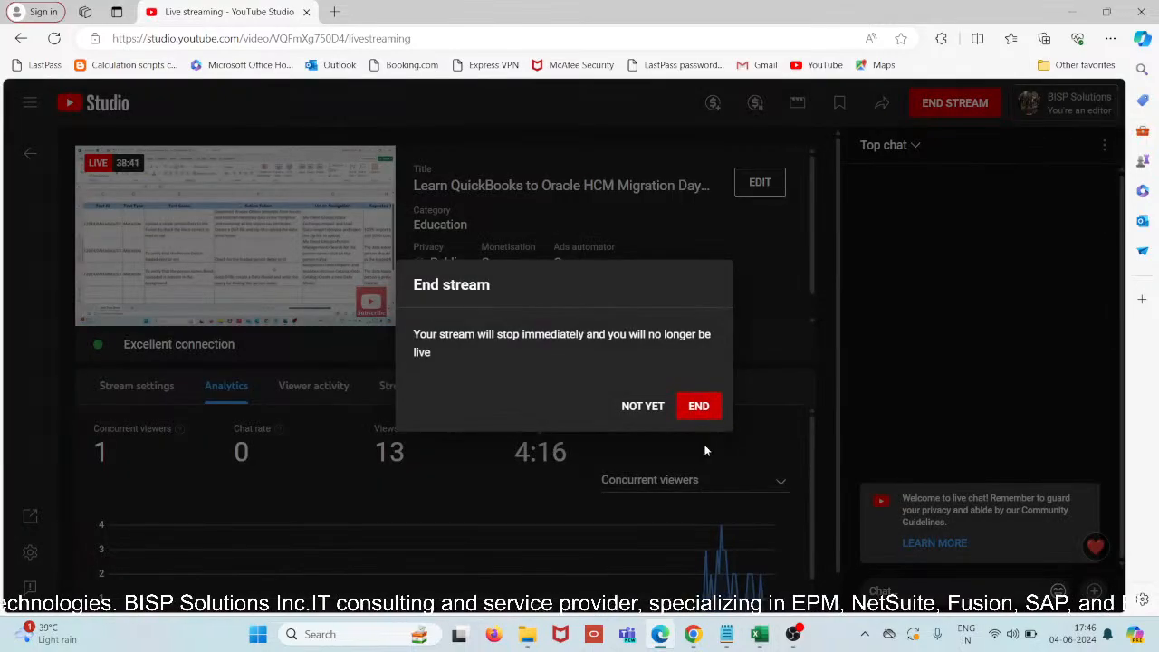
{"action": "left_click", "coordinate": [699, 407]}
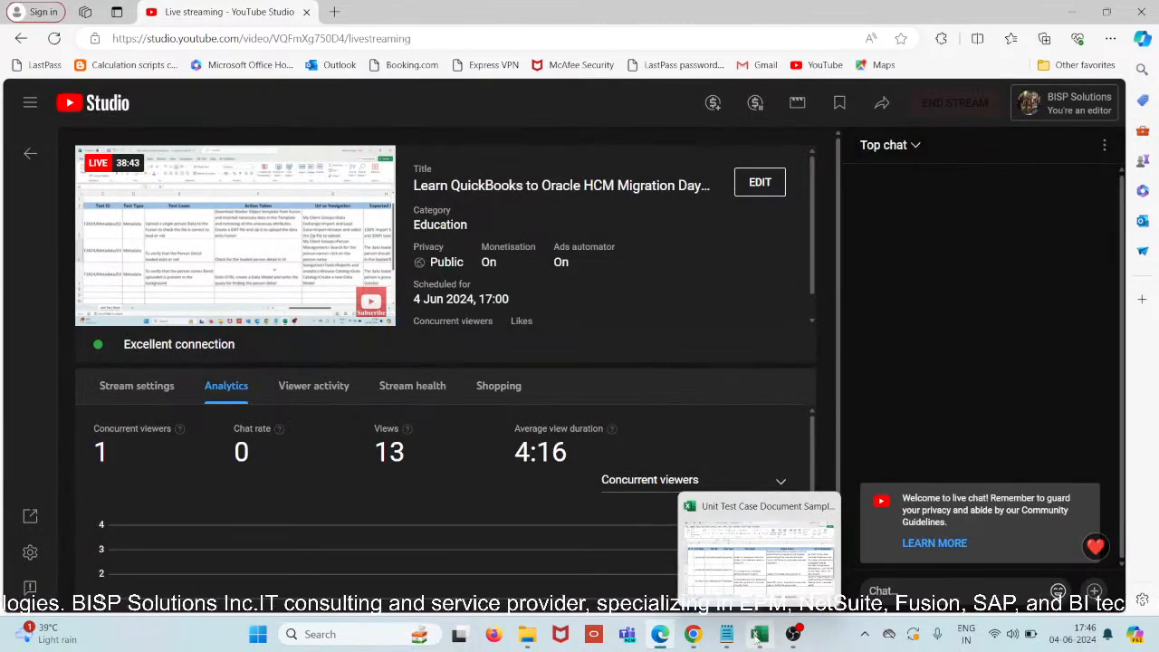